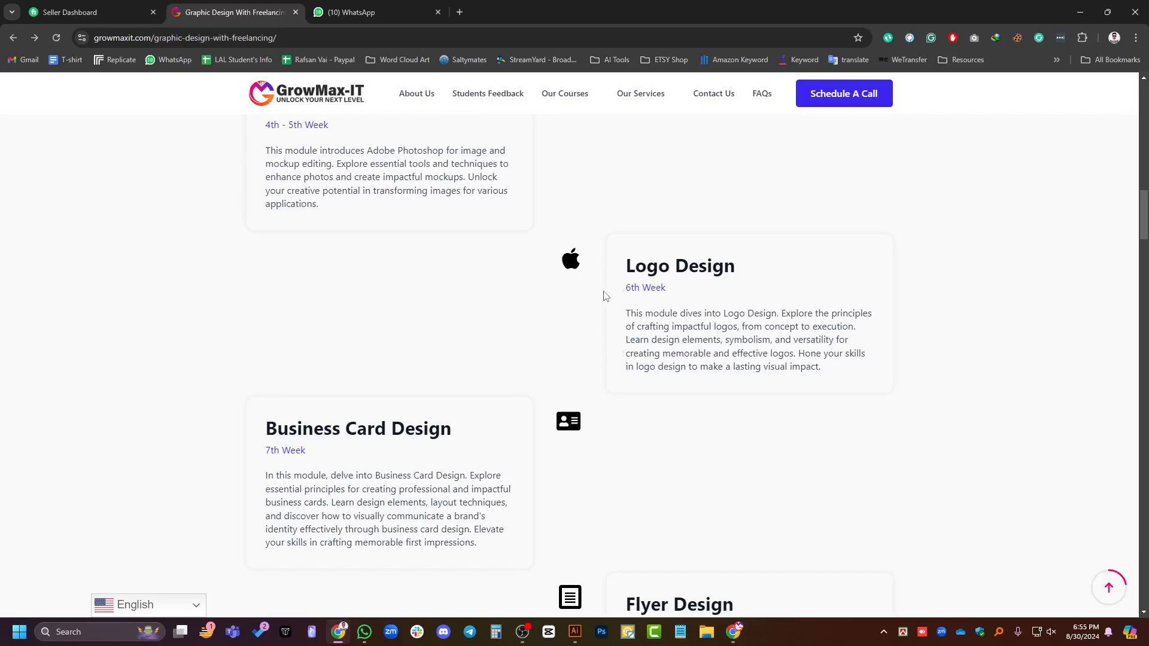
Look through the course modules on the Graphic Design With Freelancing page, from the course overview to Google Ads Banner Design.
scroll(605, 296, "up", 3)
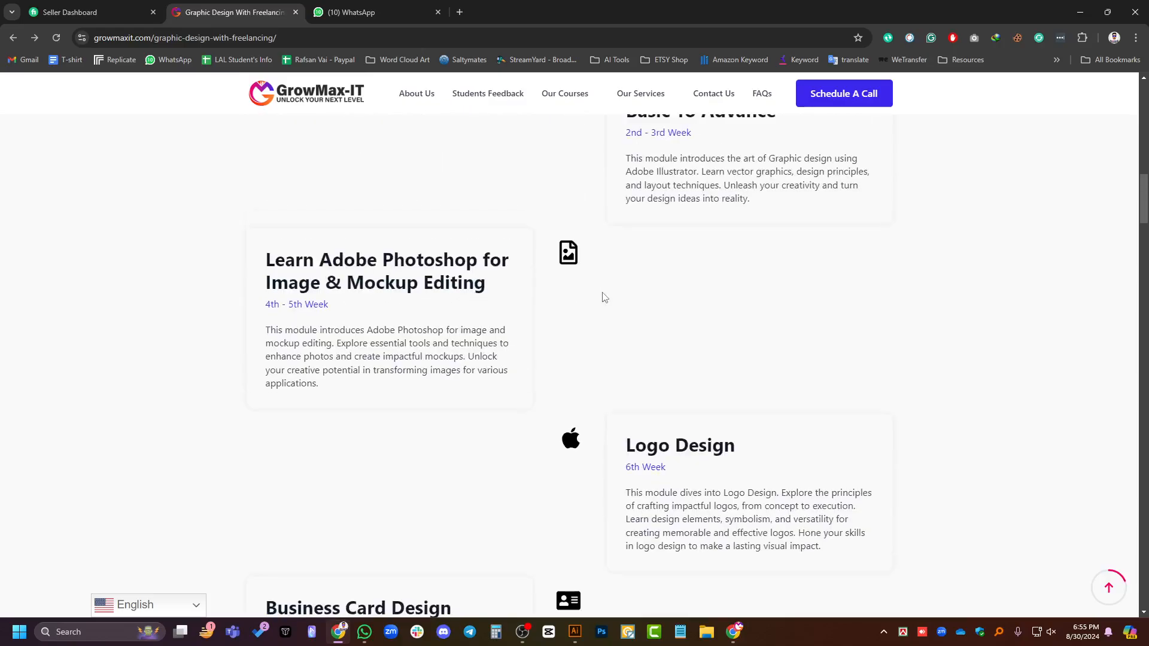
scroll(477, 305, "up", 7)
scroll(648, 307, "up", 3)
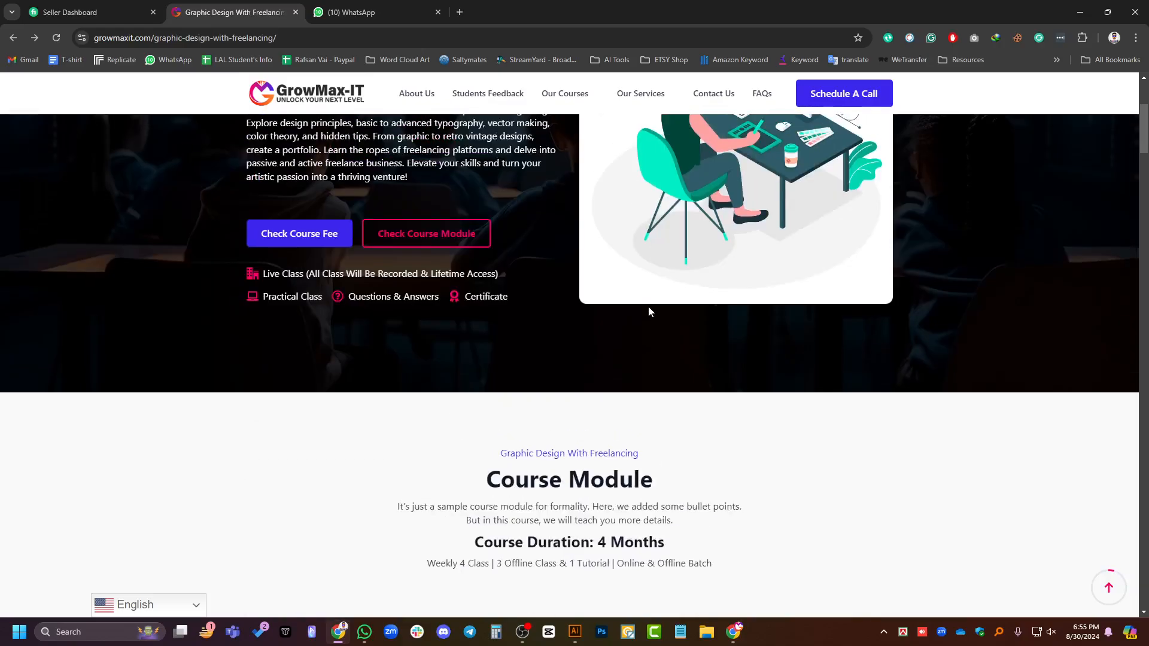
scroll(658, 323, "down", 12)
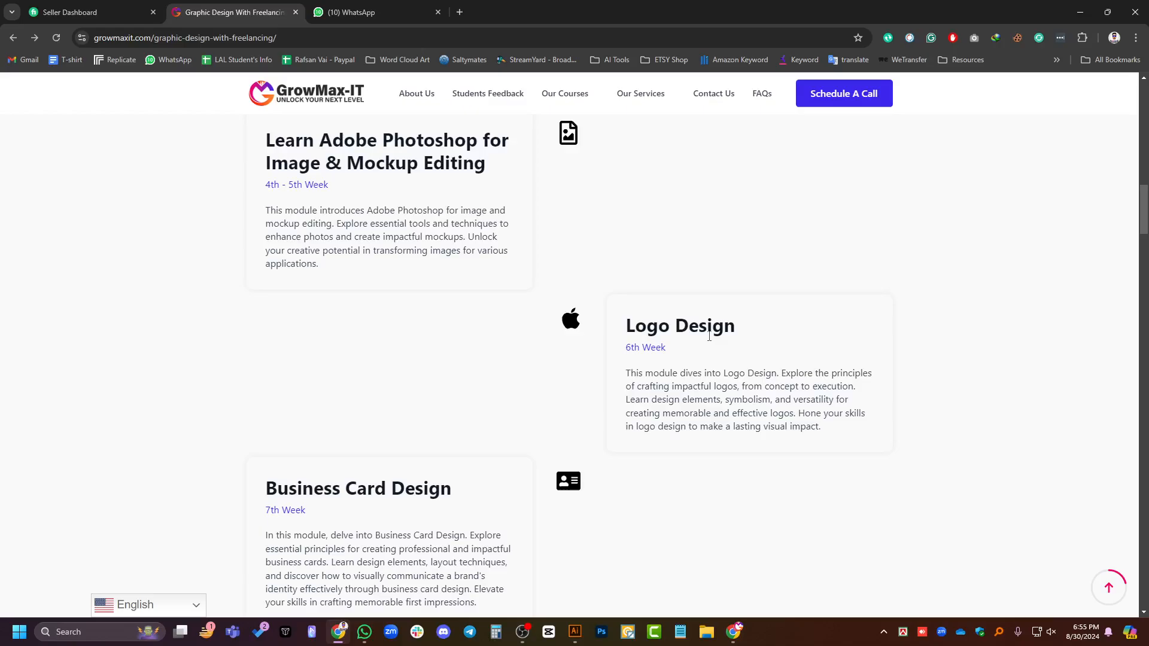
scroll(706, 316, "down", 7)
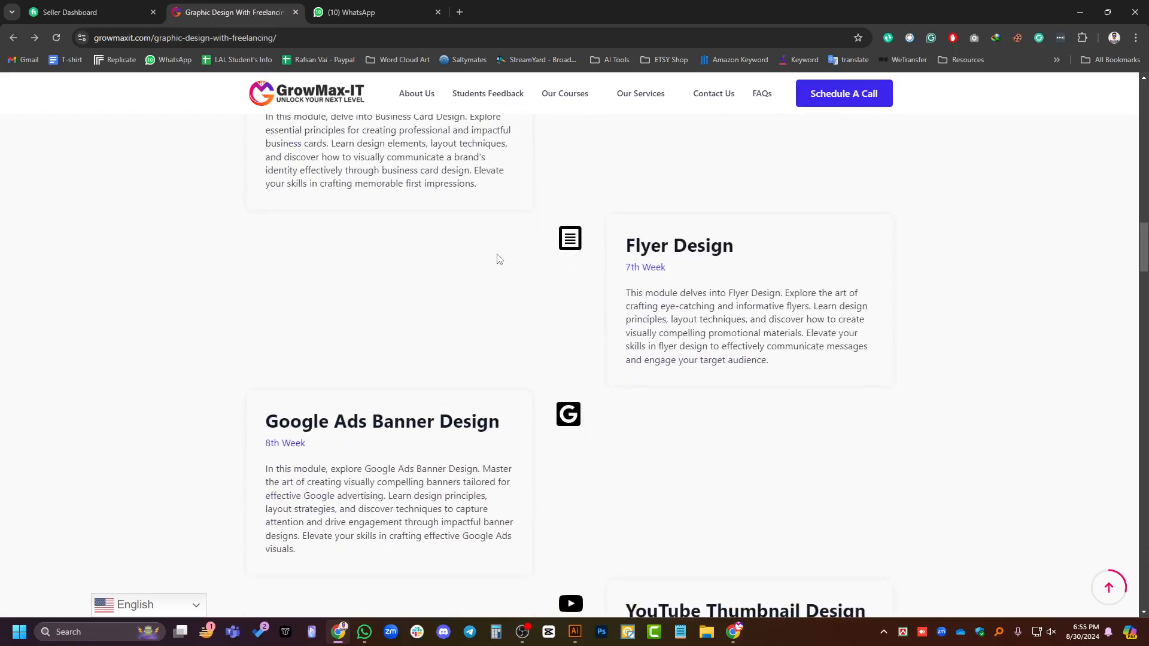
scroll(495, 256, "up", 6)
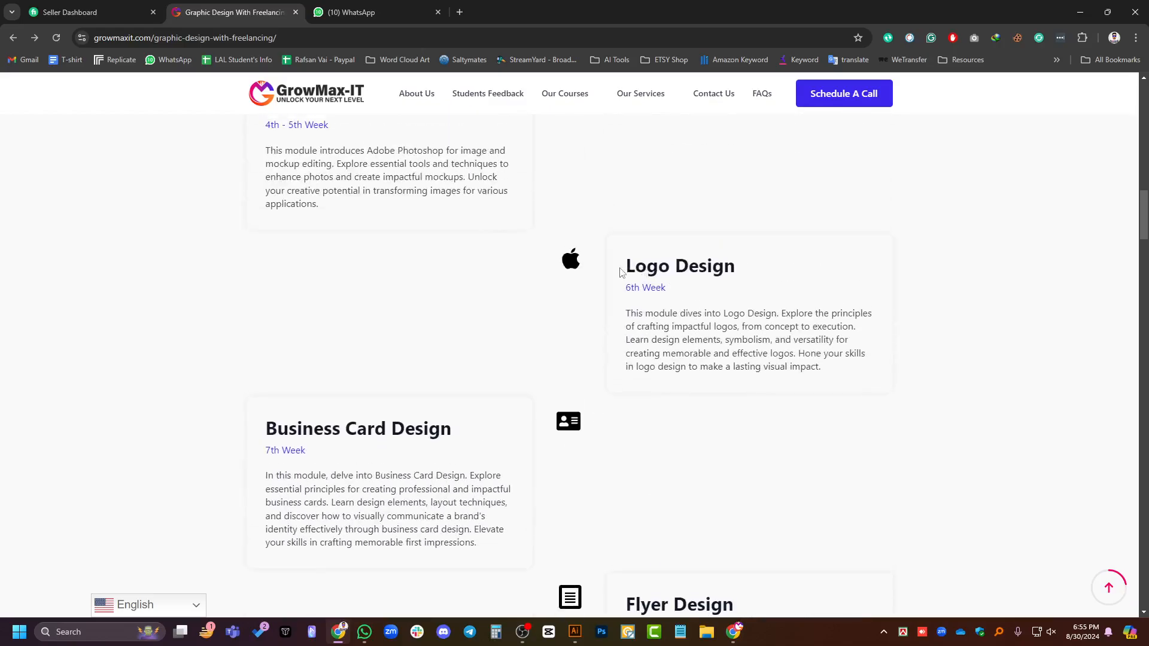
Highlight the Logo Design module heading to point it out, and clear the text selection each time.
left_click_drag(620, 272, 739, 266)
scroll(722, 298, "up", 1)
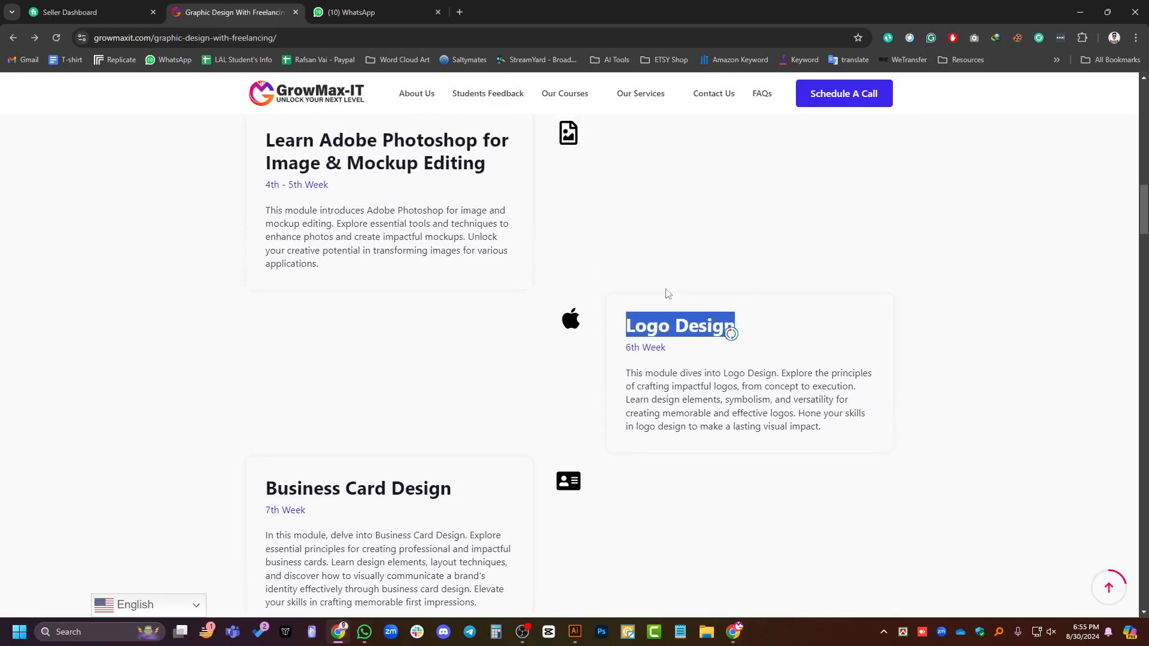
left_click(742, 325)
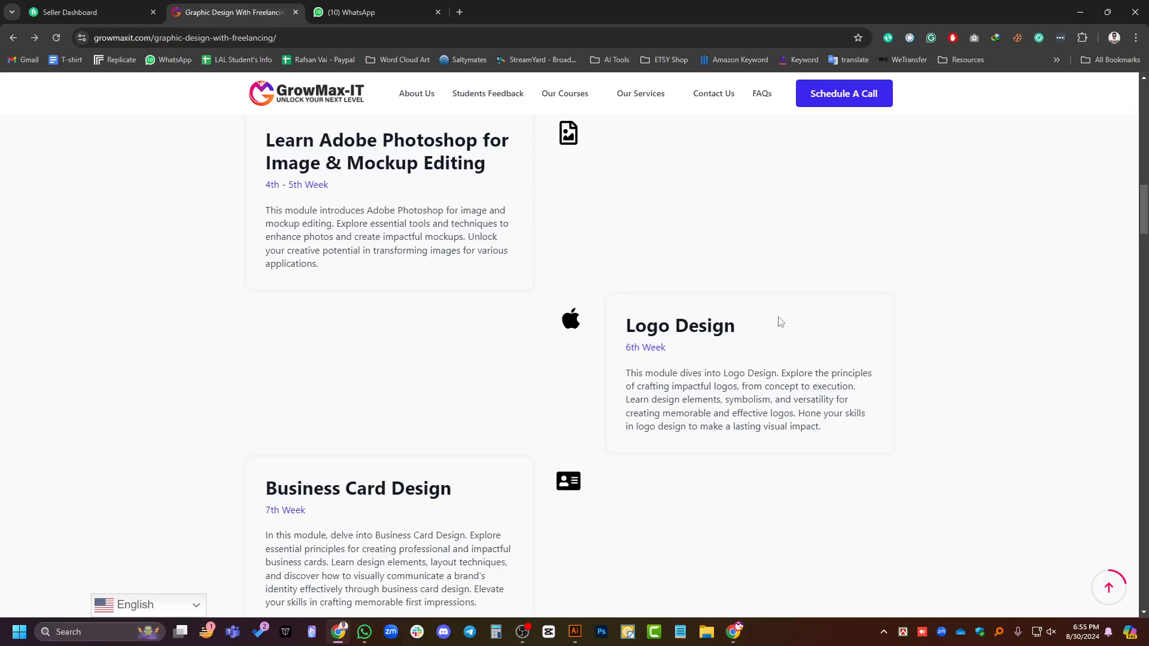
left_click_drag(735, 326, 623, 326)
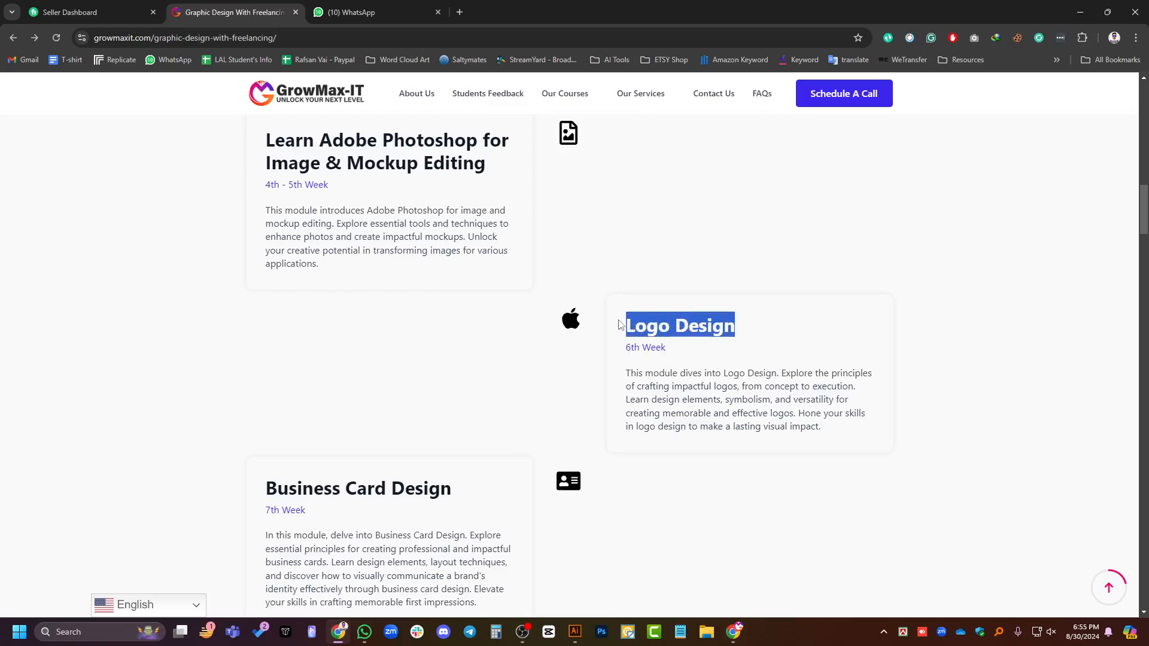
left_click(784, 322)
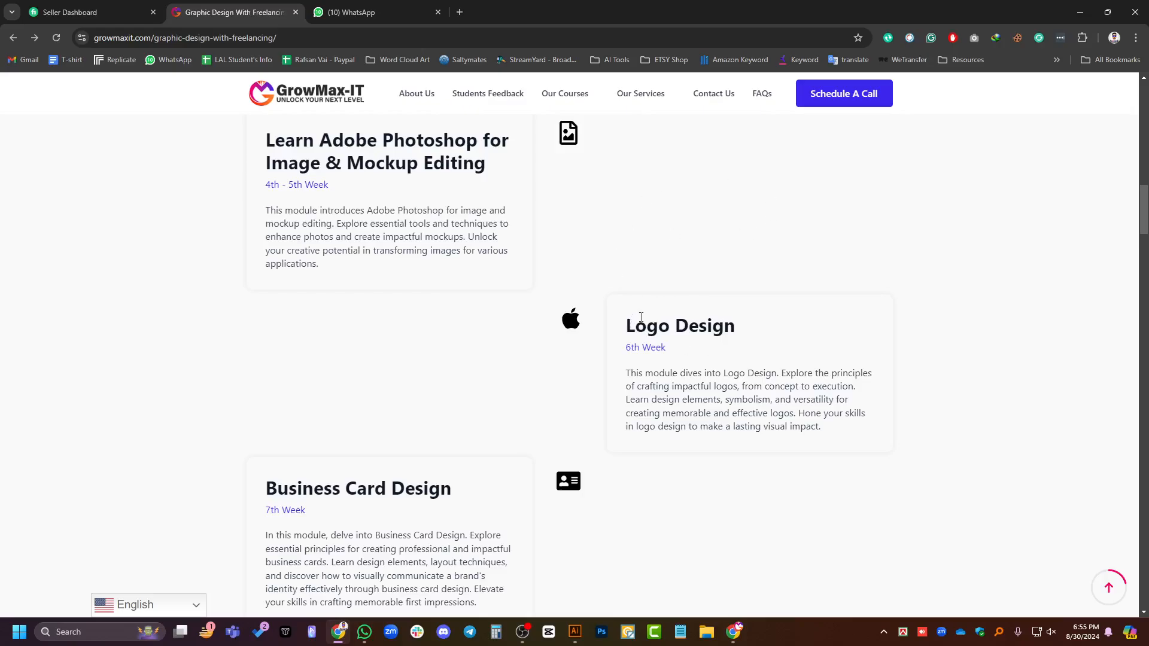
scroll(640, 317, "down", 1)
scroll(722, 289, "up", 1)
left_click_drag(621, 334, 745, 329)
left_click(799, 337)
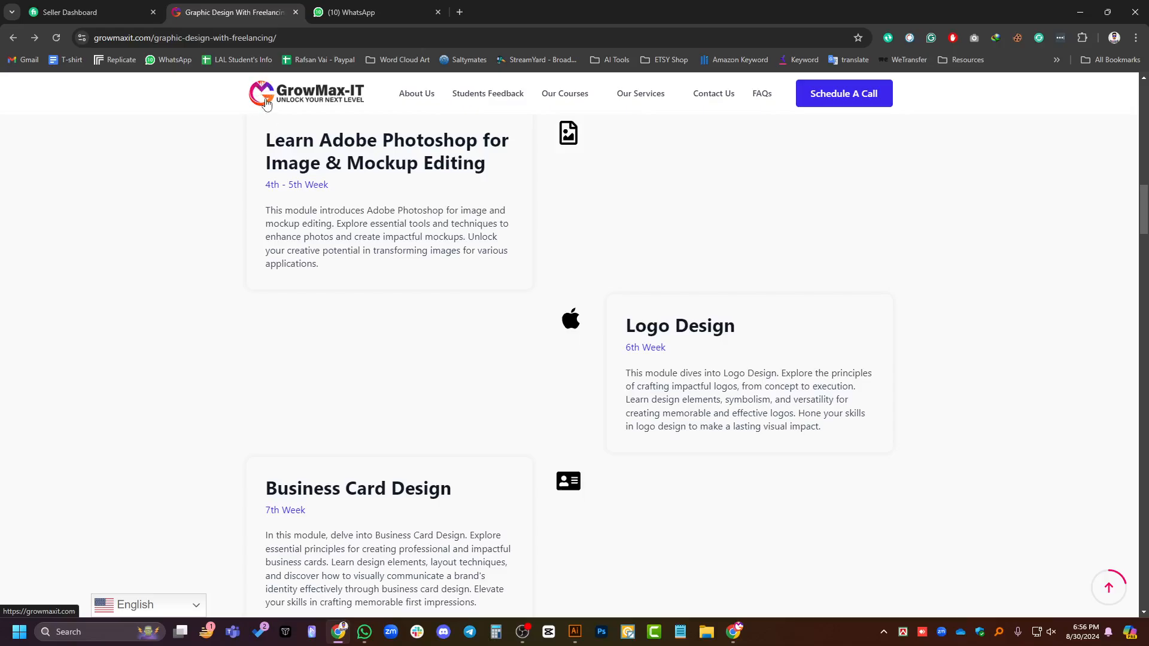
Search Google for "growmaxit logo" in a new tab and show the image results.
left_click(460, 12)
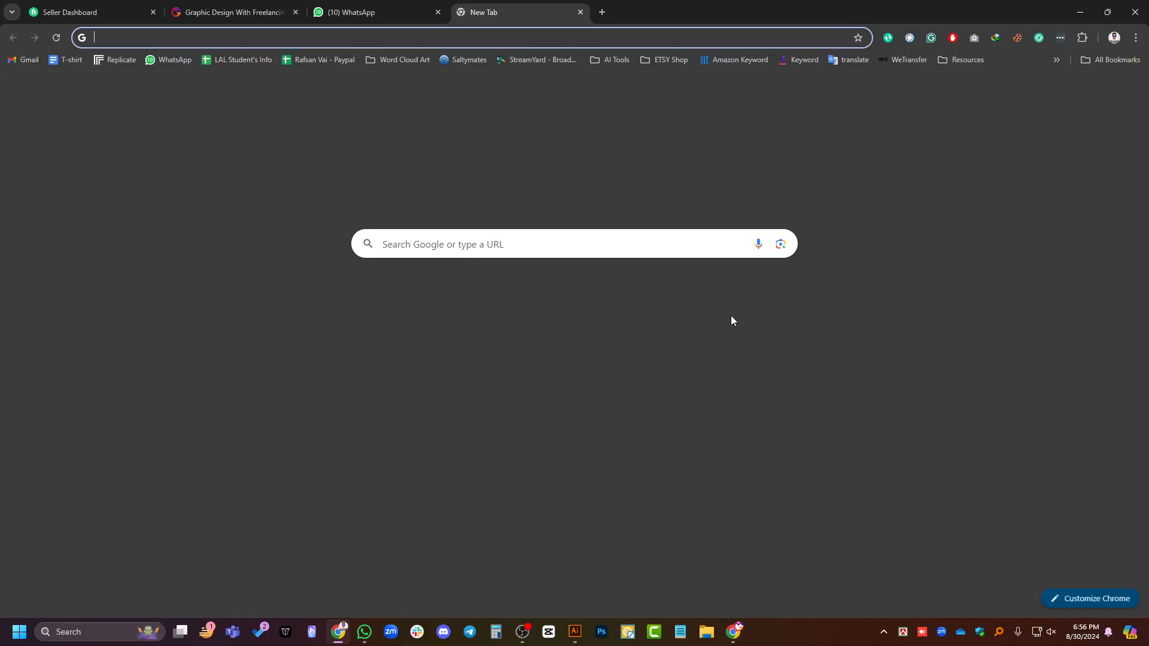
type("growma")
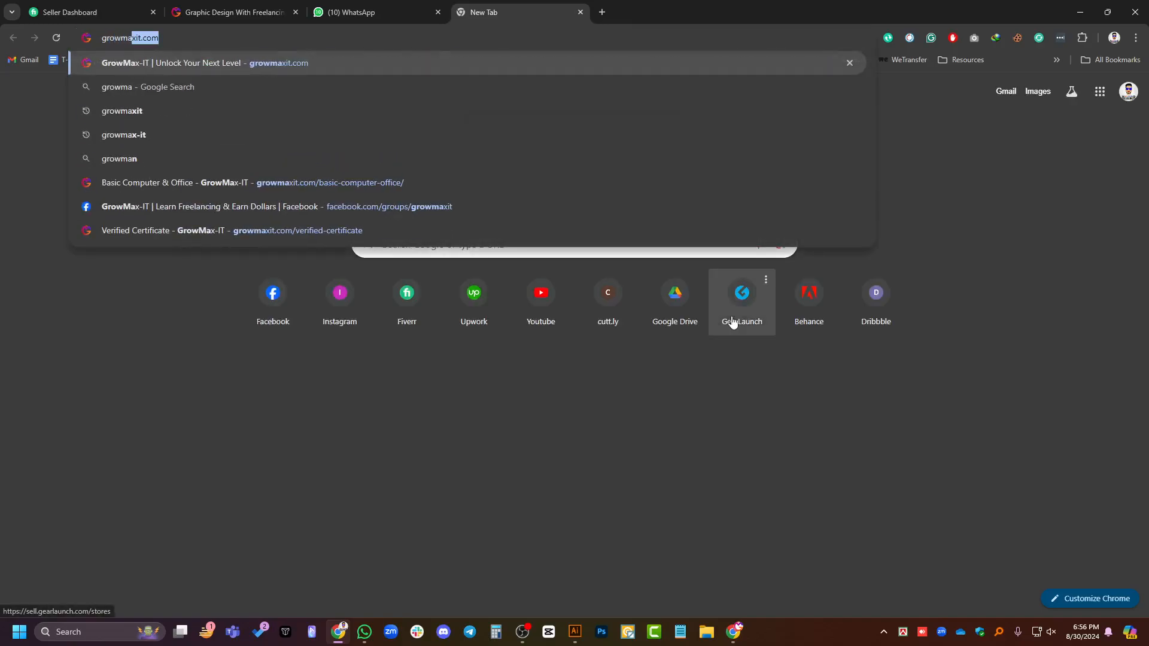
type("xit loog")
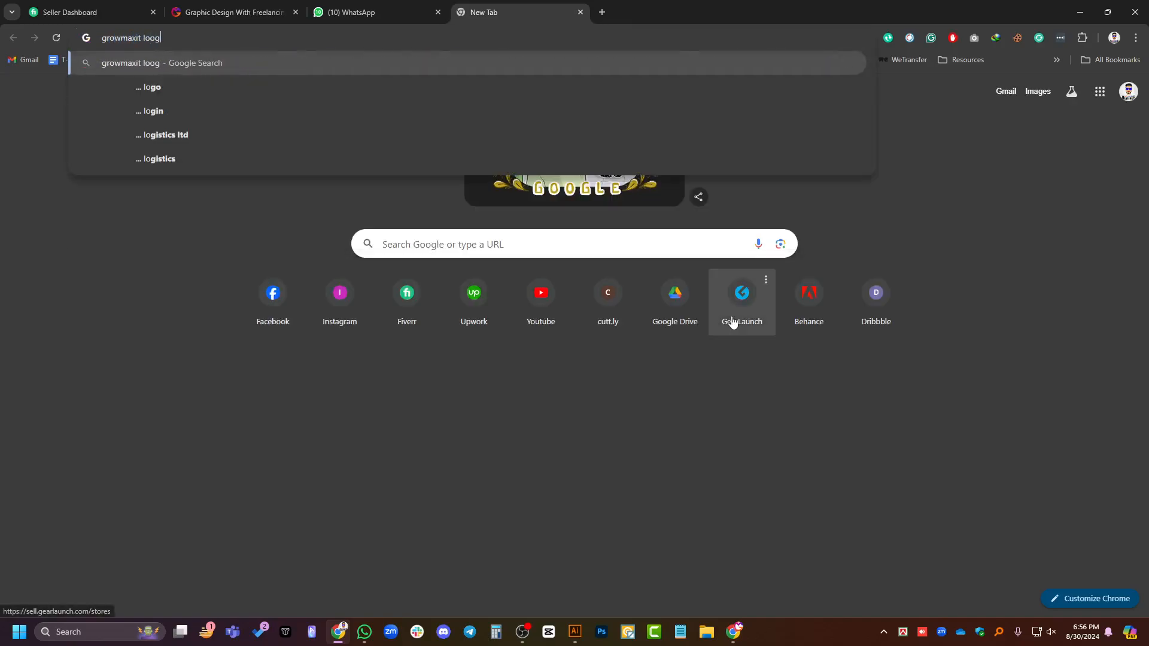
key("BackSpace")
key("BackSpace")
type("go")
key("Return")
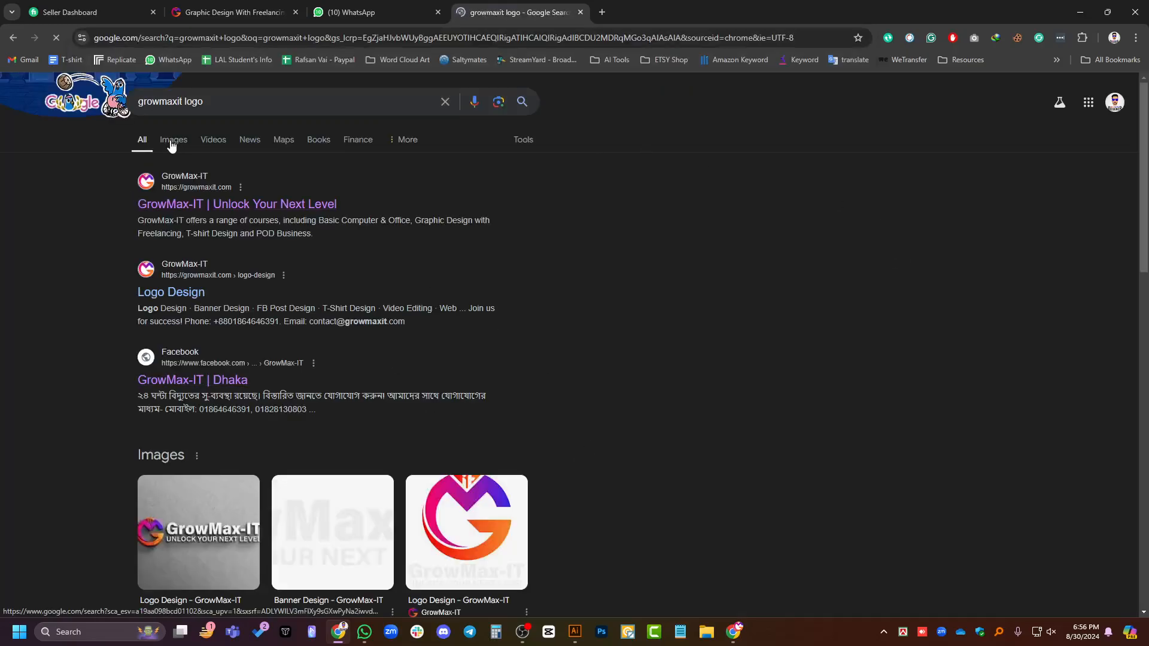
left_click(171, 146)
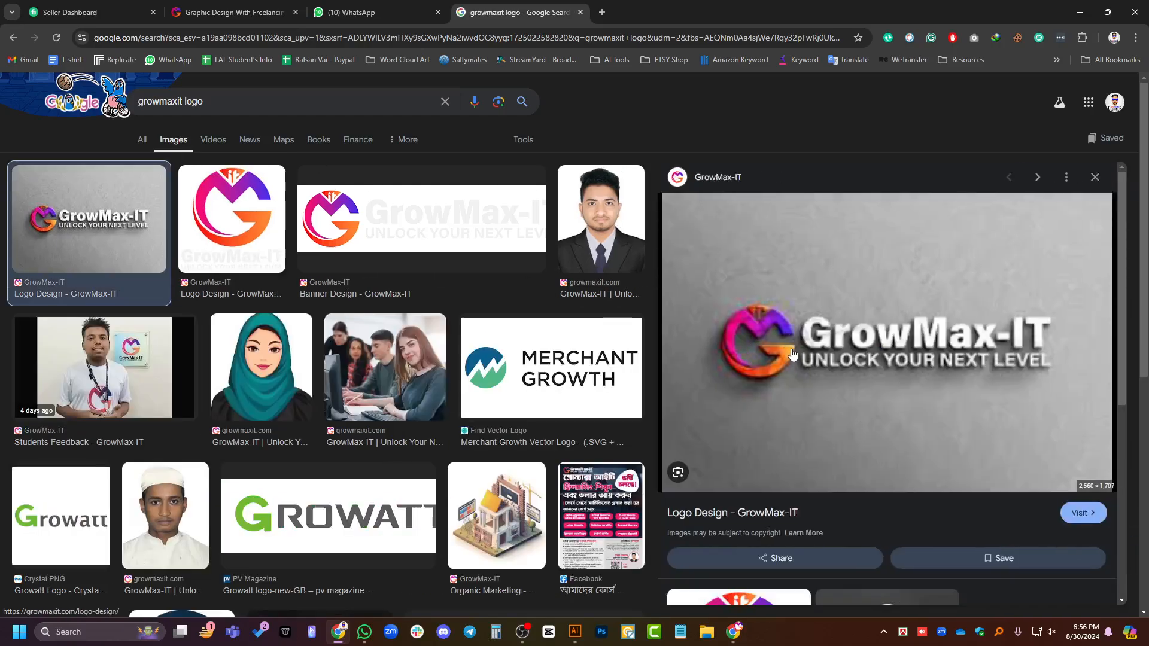
Open the previewed GrowMax-IT logo mockup image at full size in its own tab and switch to it.
scroll(783, 346, "down", 4)
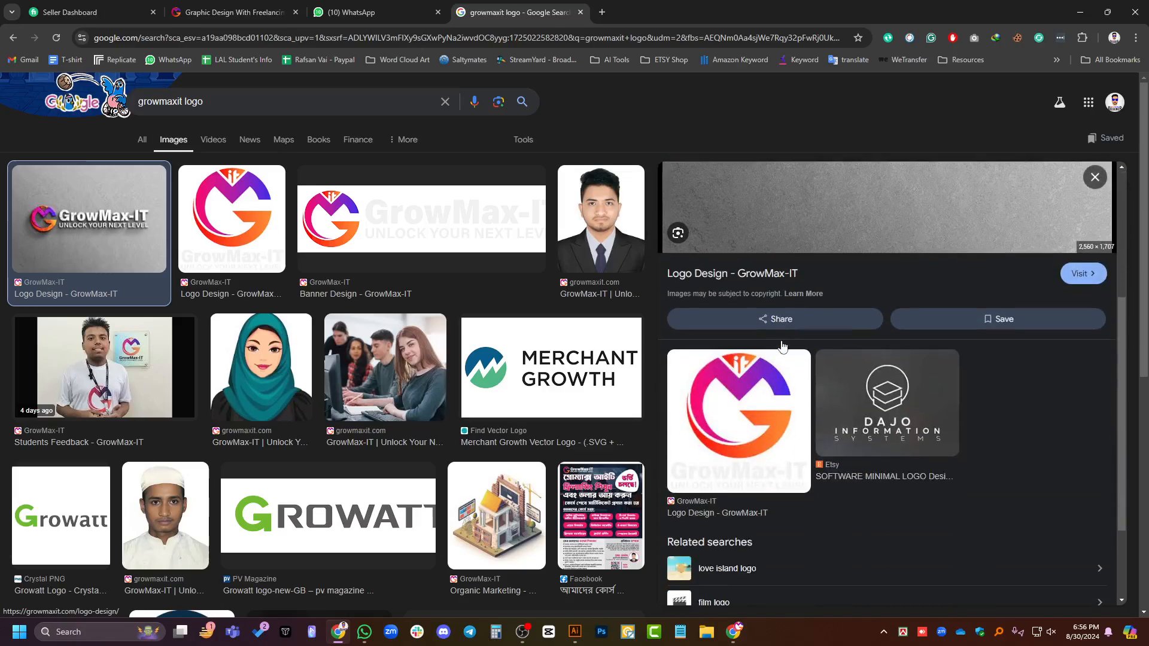
scroll(783, 346, "up", 4)
right_click(787, 288)
left_click(853, 461)
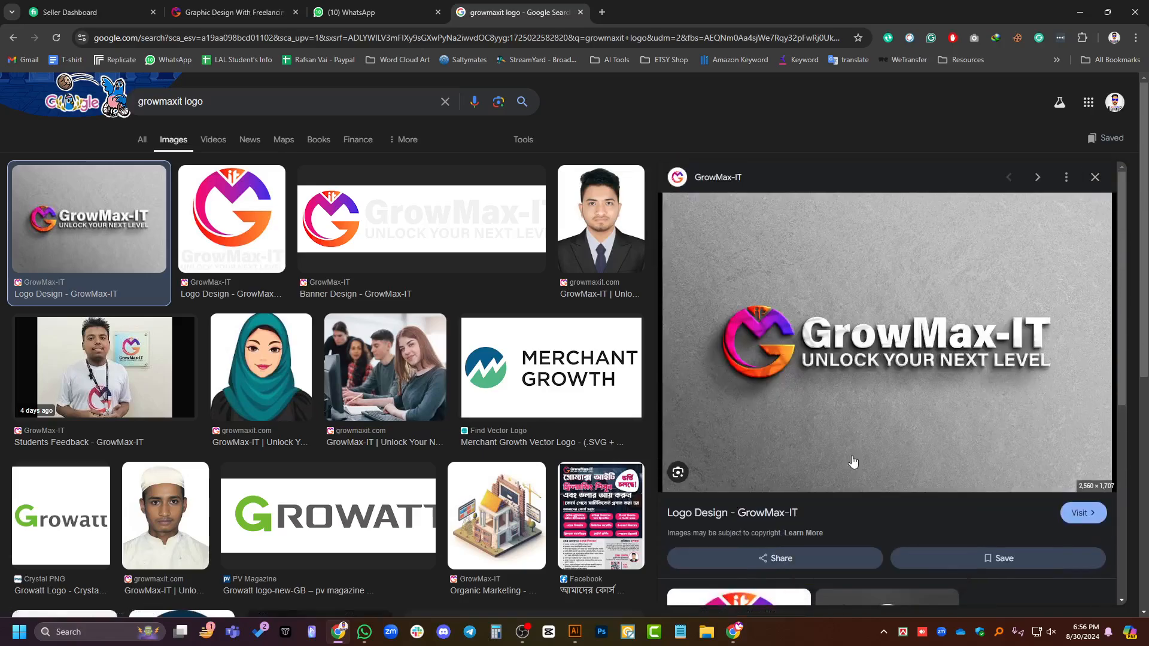
left_click(639, 4)
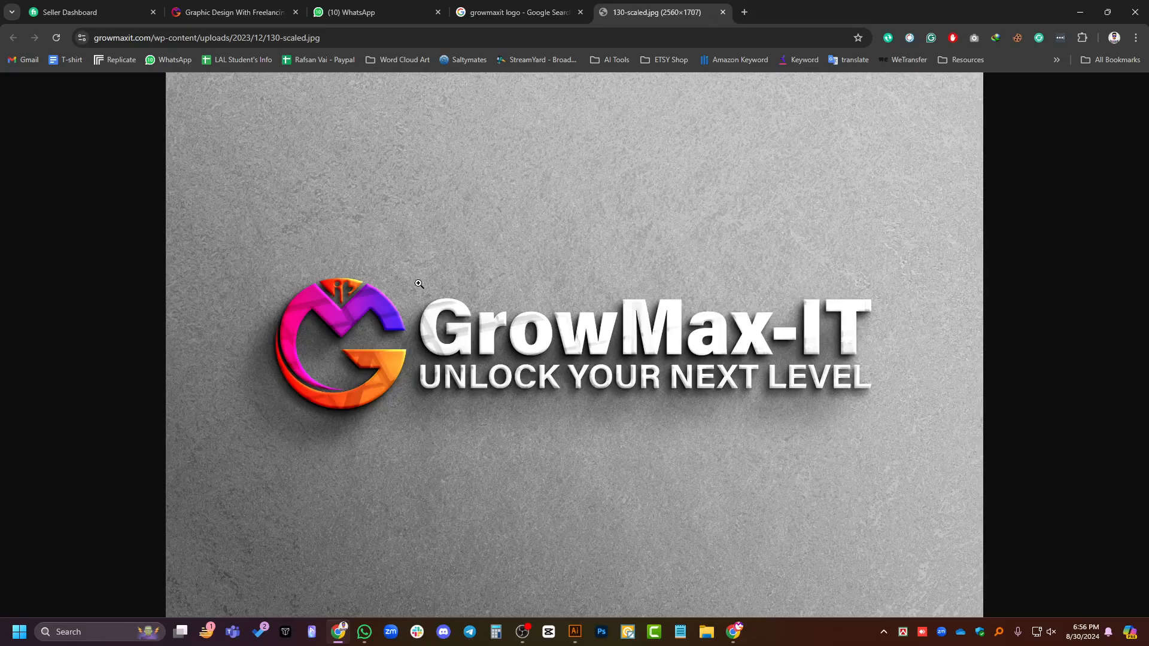
Capture a screen snip of the GrowMax-IT name and its tagline in the full-size logo image.
key("super+shift+s")
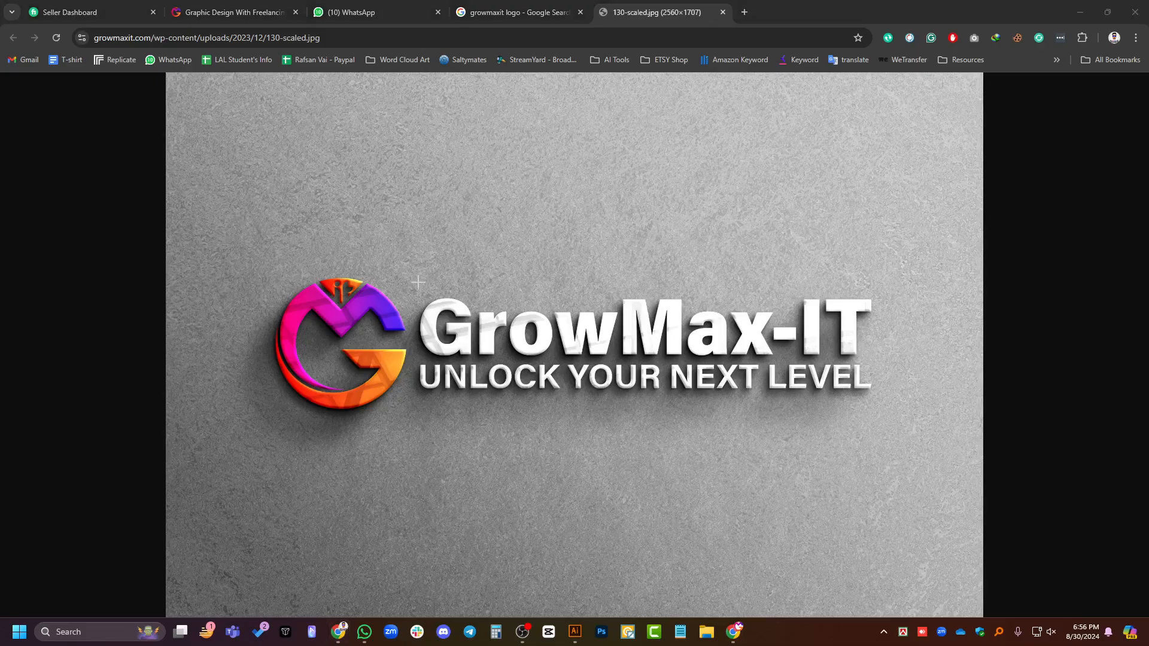
left_click_drag(401, 278, 920, 407)
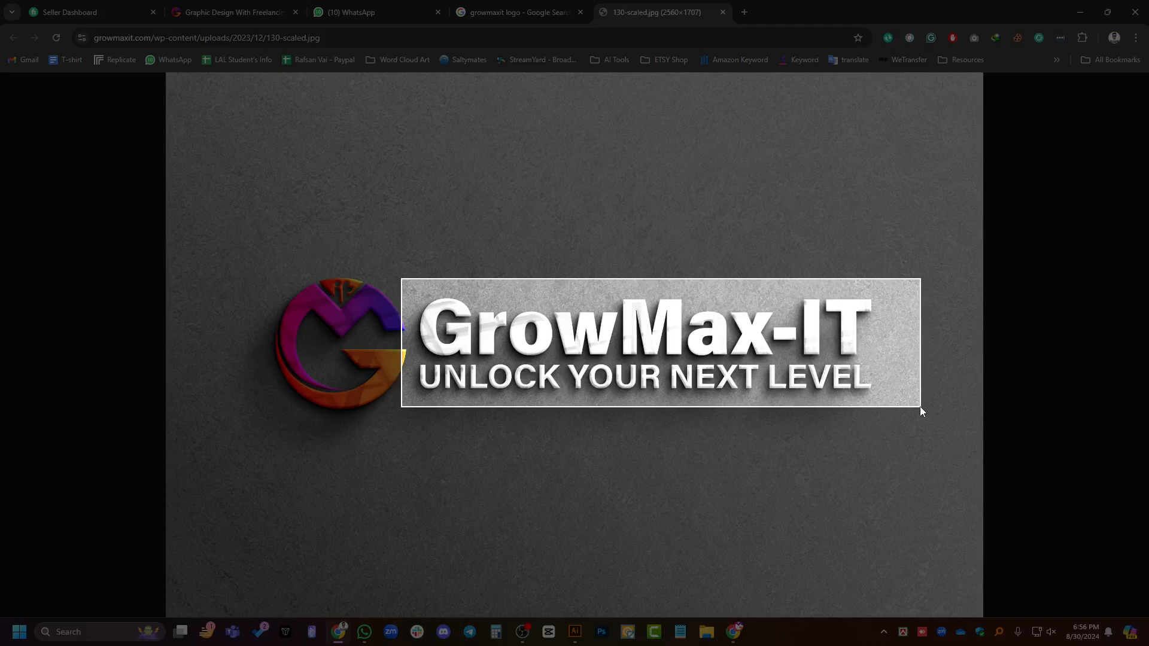
left_click_drag(921, 407, 921, 407)
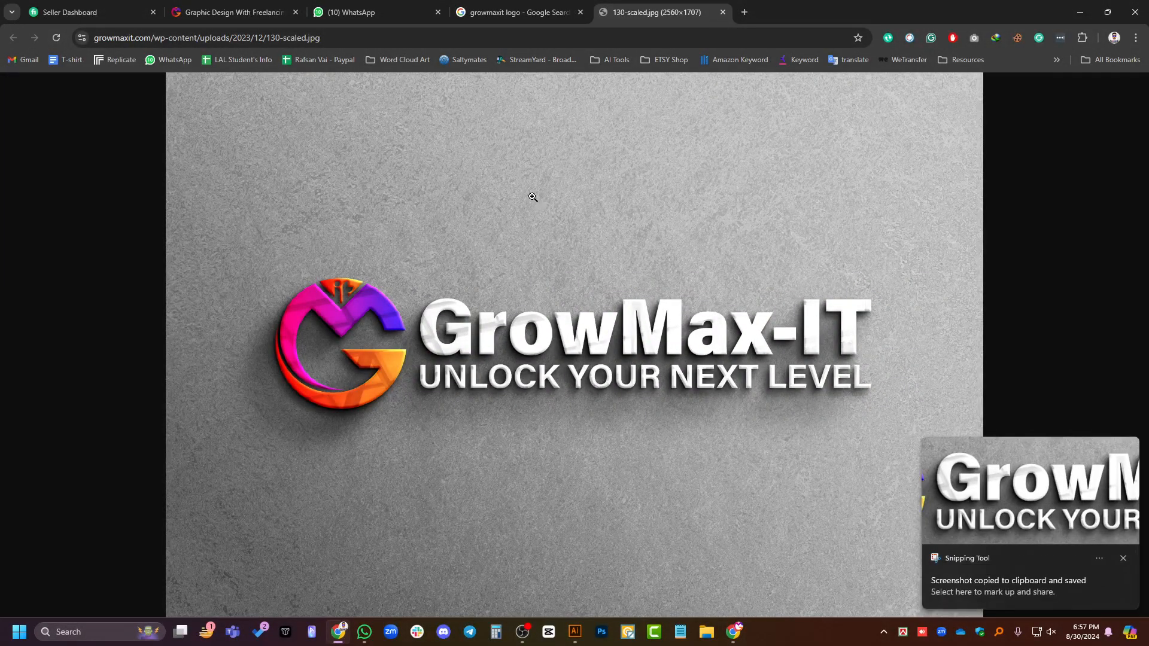
Check the WhatsApp chat and the Google Meet presentation window, and return to the logo image results.
left_click(351, 12)
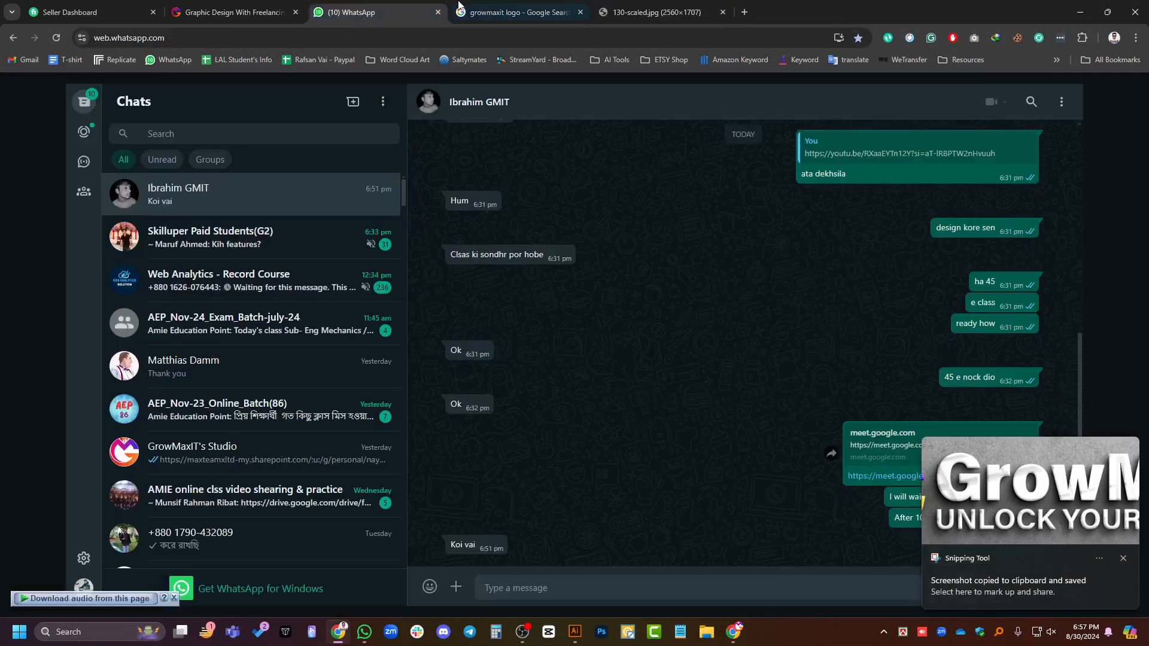
left_click(459, 7)
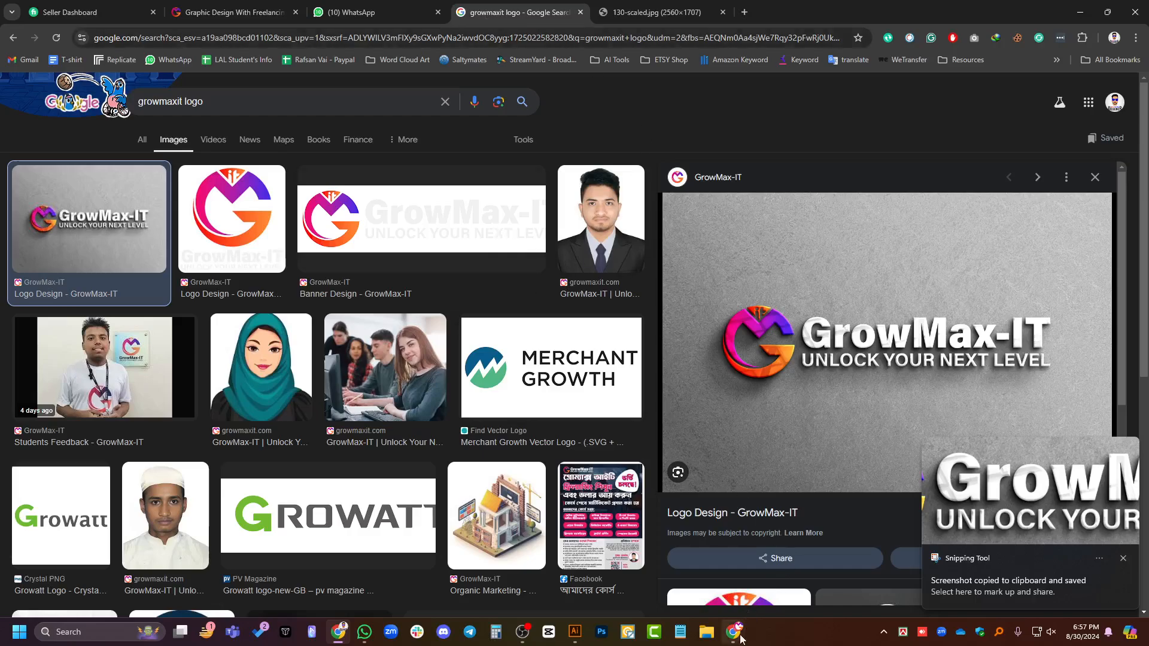
mouse_move(740, 638)
left_click(680, 583)
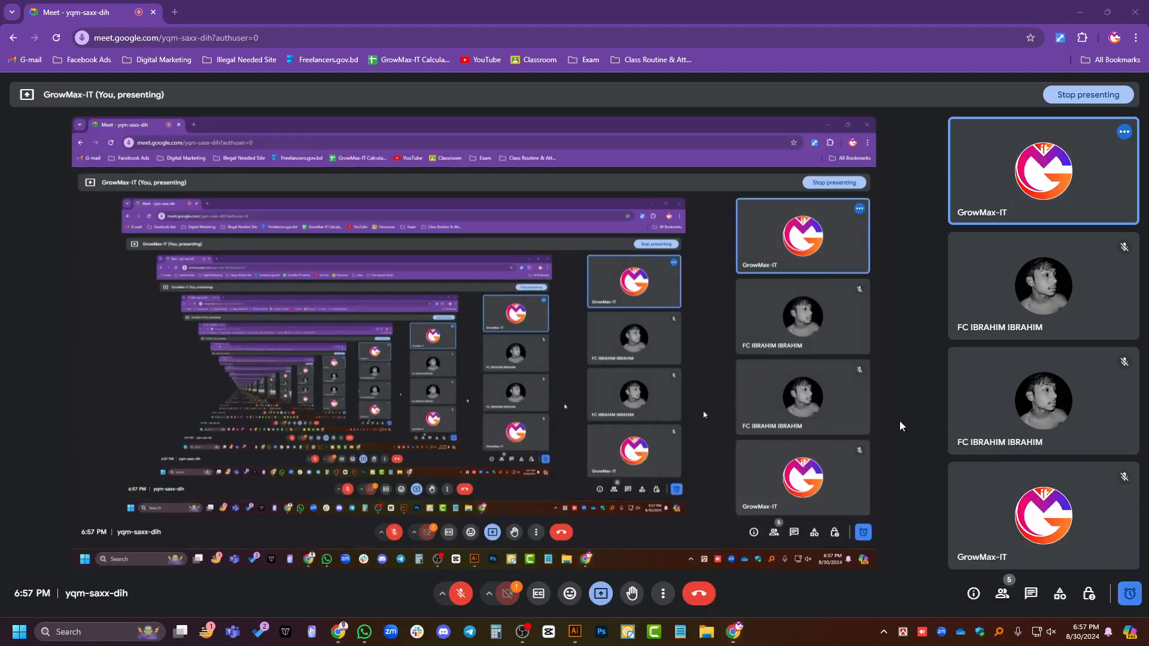
left_click(1079, 12)
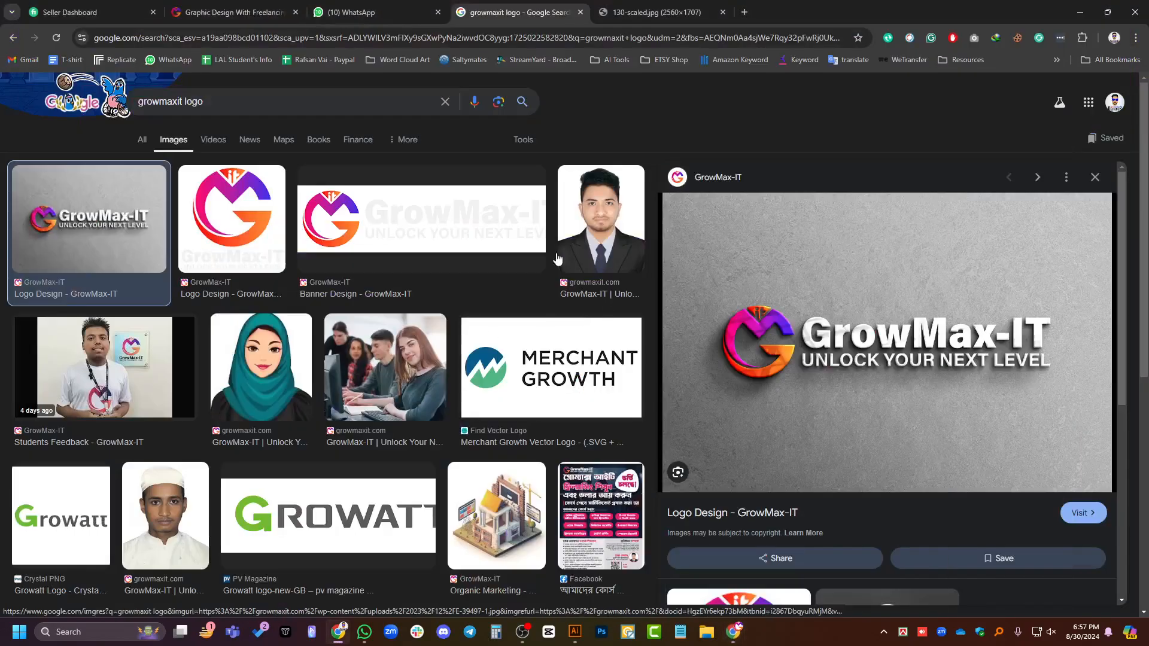
Capture a screen snip of only the GrowMax-IT name in the full-size logo image and dismiss the notification.
left_click(631, 13)
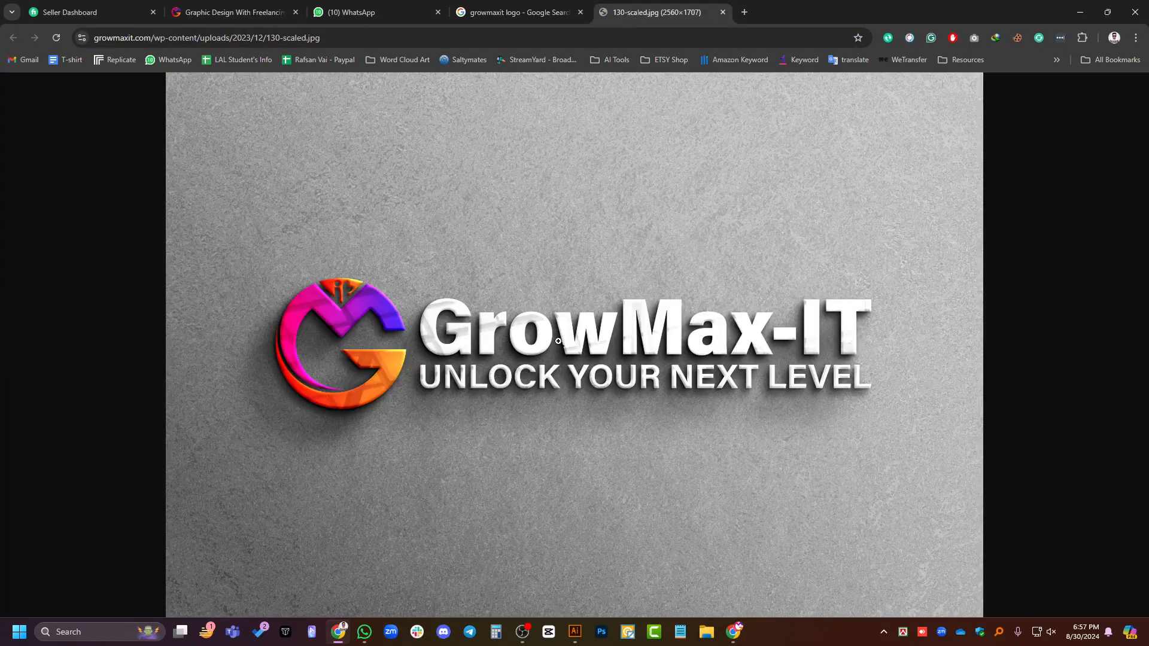
left_click(454, 15)
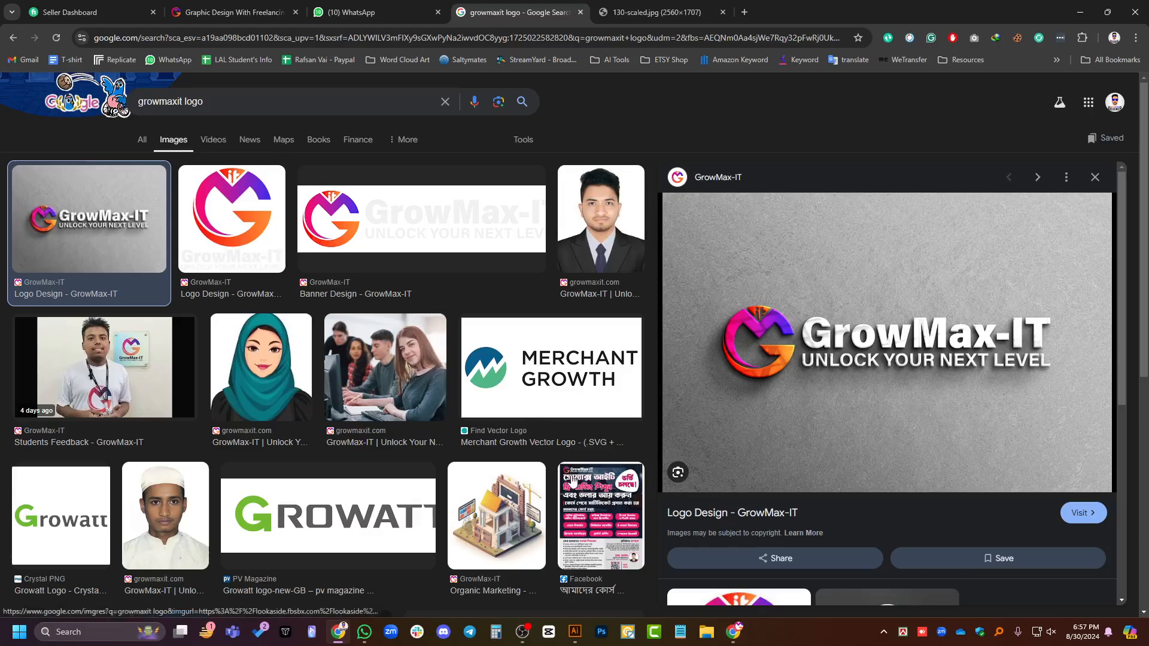
left_click(669, 8)
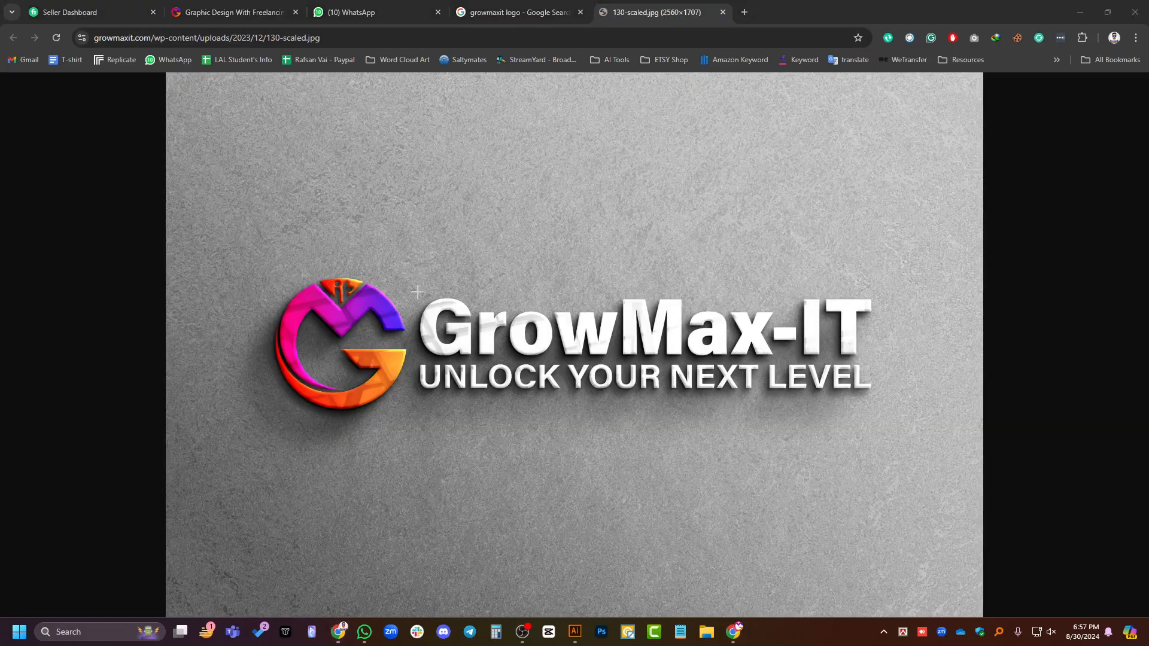
key("super+shift+s")
left_click_drag(411, 287, 875, 360)
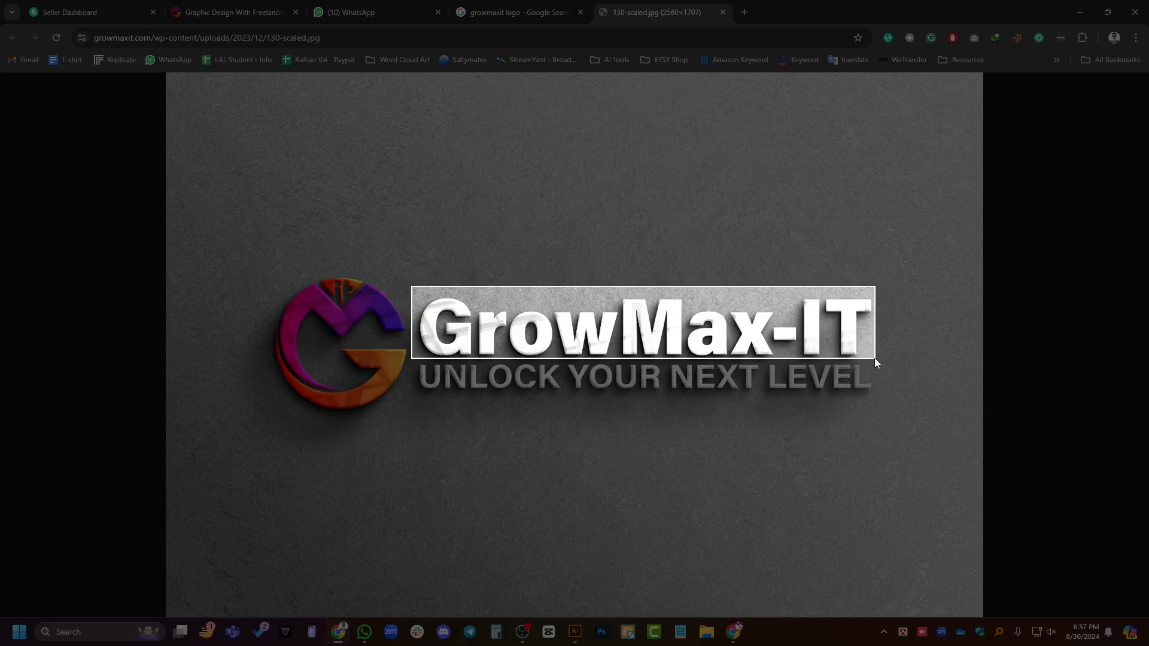
left_click_drag(875, 358, 875, 359)
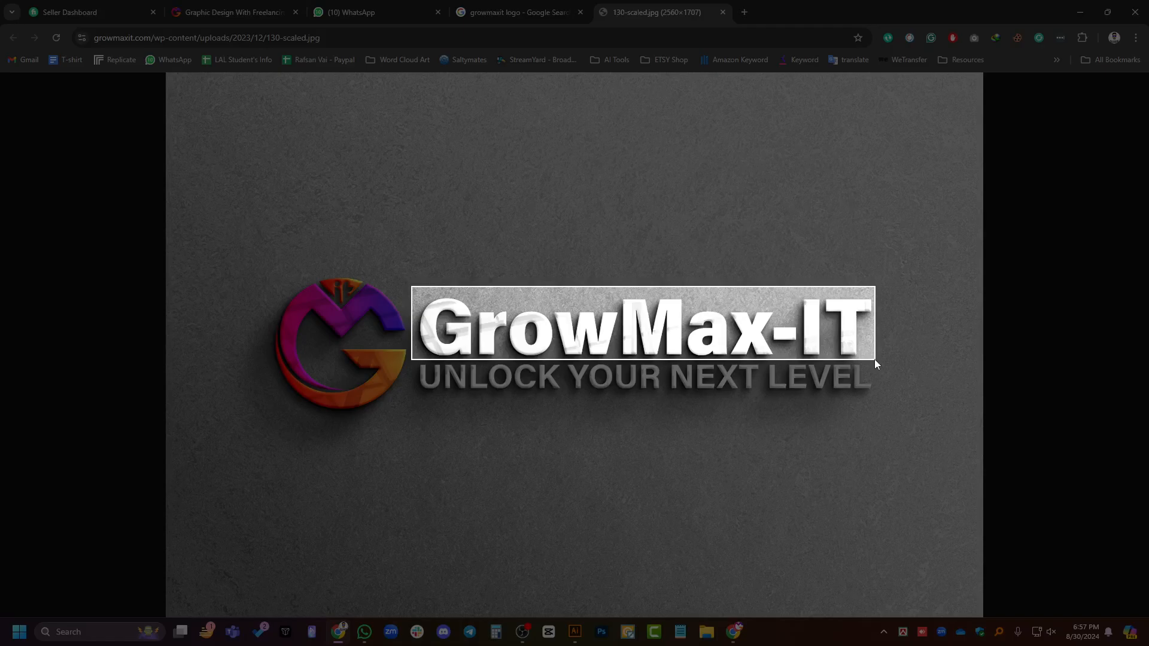
left_click_drag(874, 359, 477, 359)
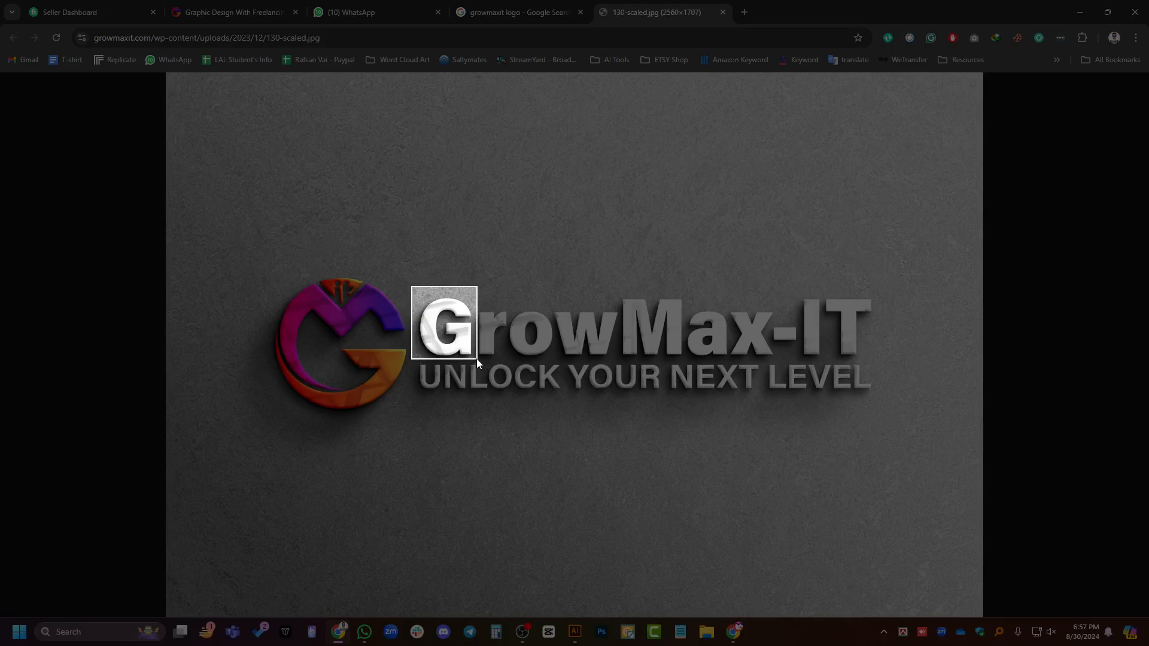
left_click_drag(479, 363, 688, 358)
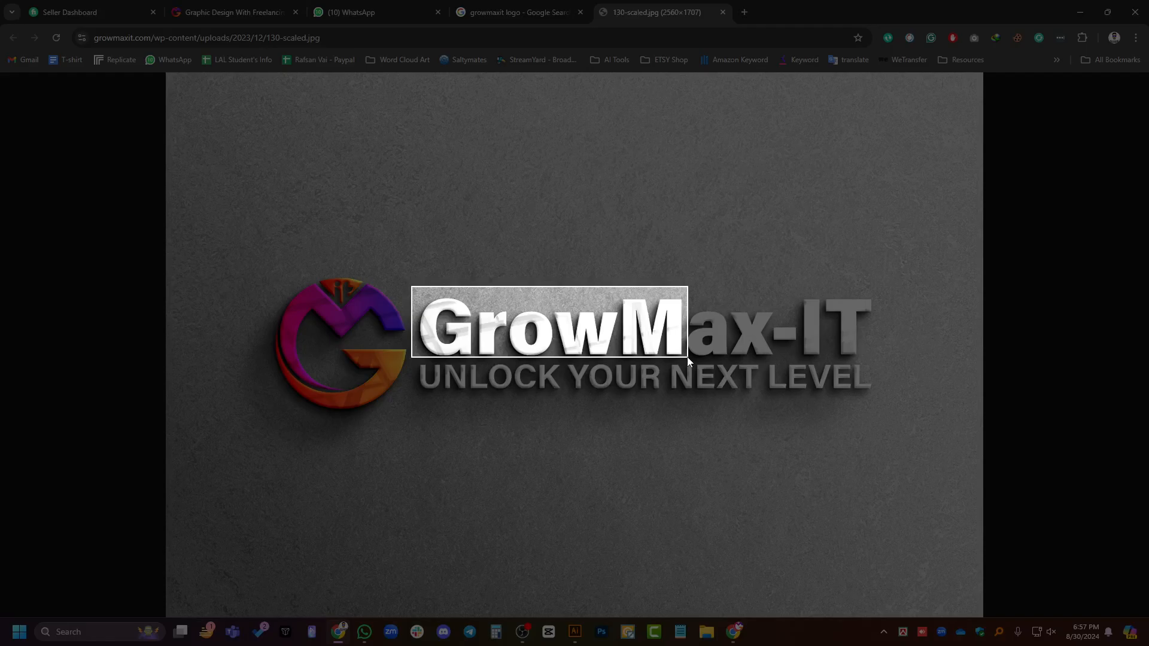
left_click_drag(688, 358, 885, 364)
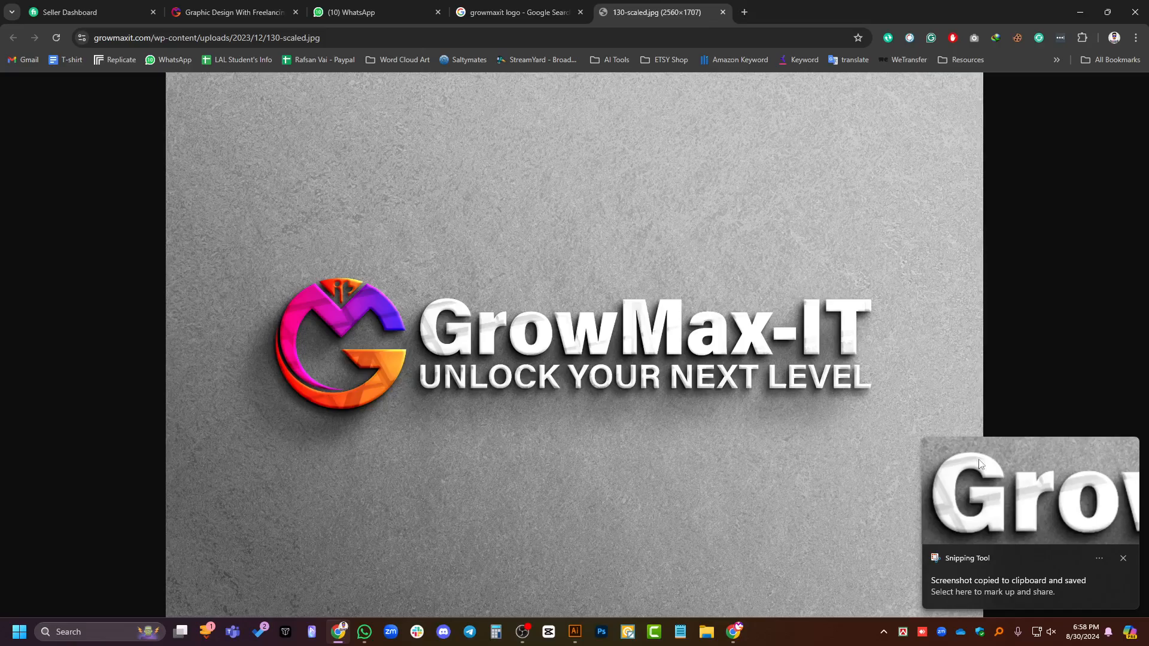
left_click(1124, 557)
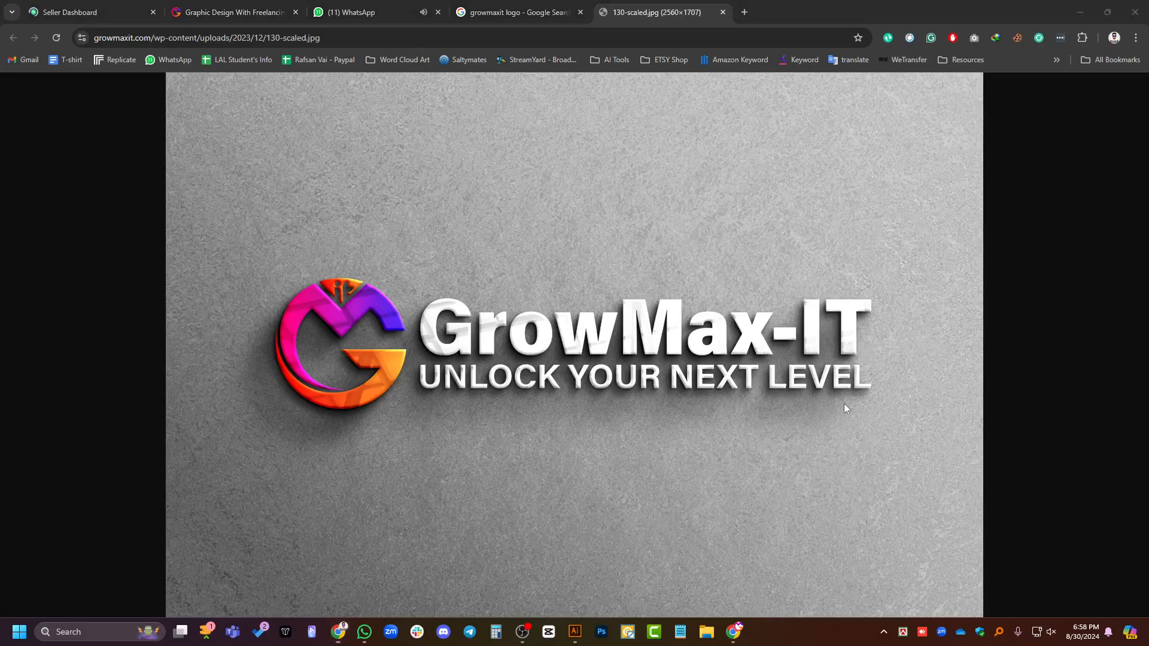
Capture a screen snip of the "UNLOCK YOUR NEXT LEVEL" tagline beneath the company name in the logo image.
key("super+shift+s")
left_click_drag(416, 359, 879, 393)
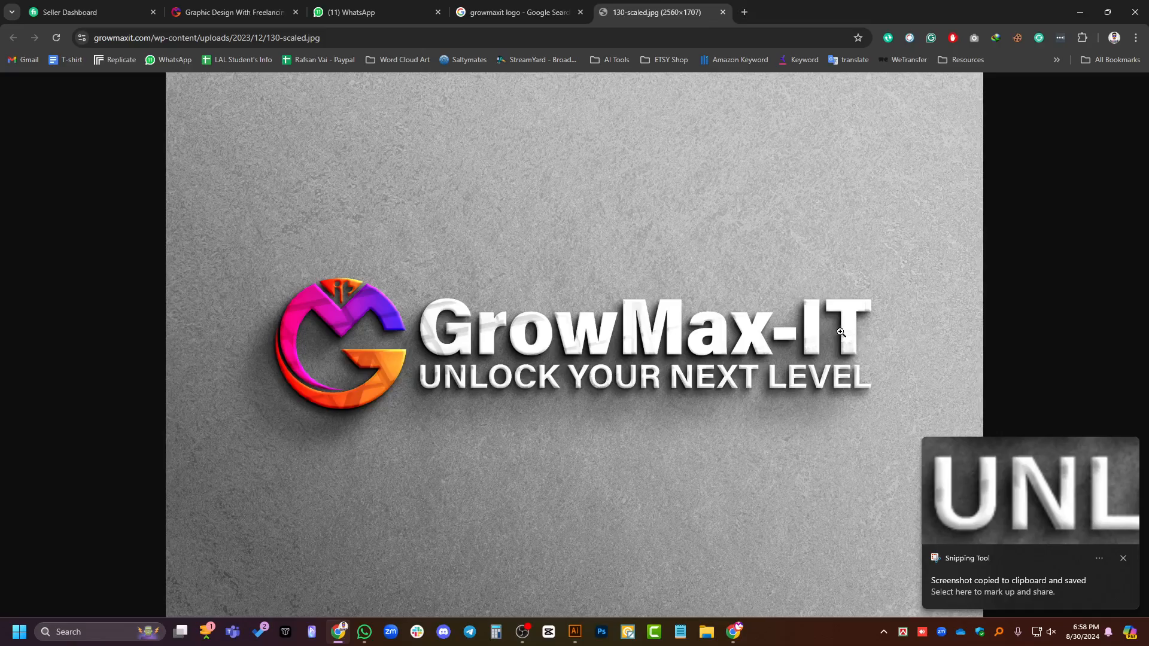
Dismiss the snip notification, check the Google Meet presentation window, and return to the full-size logo image.
left_click(1123, 558)
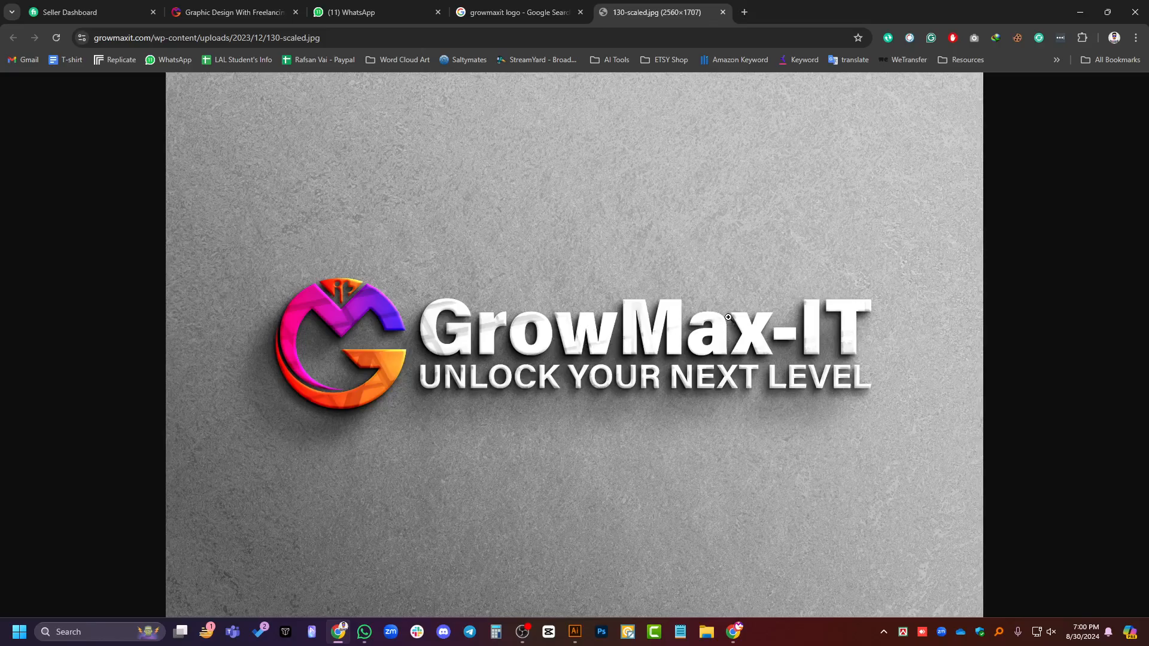
mouse_move(339, 639)
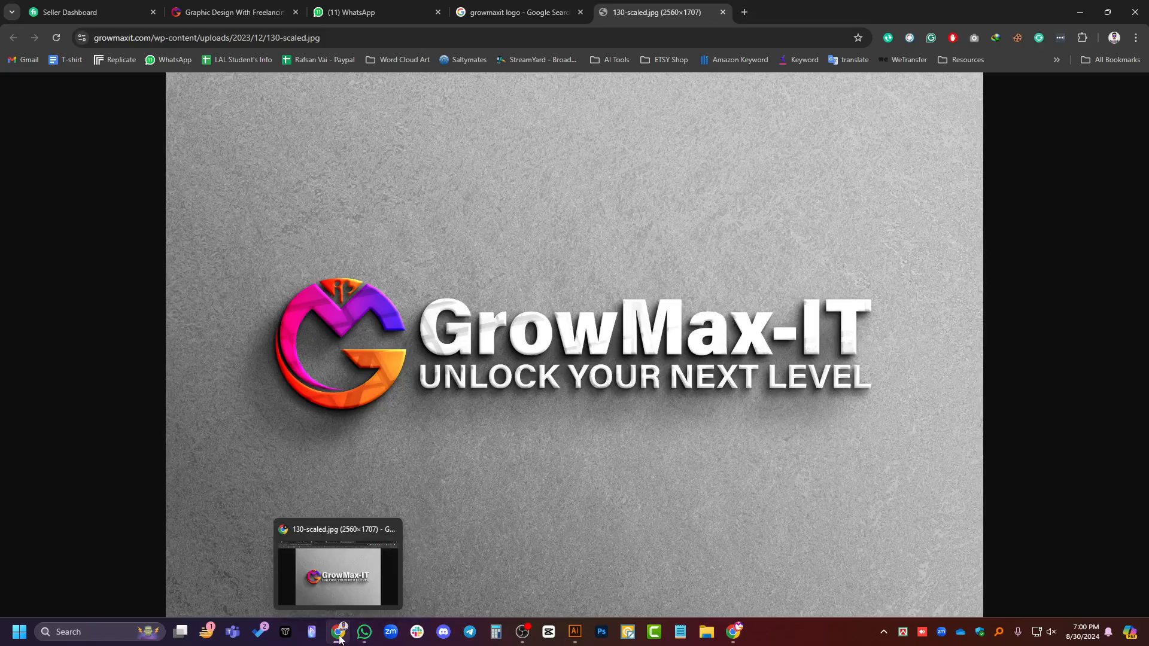
left_click(339, 639)
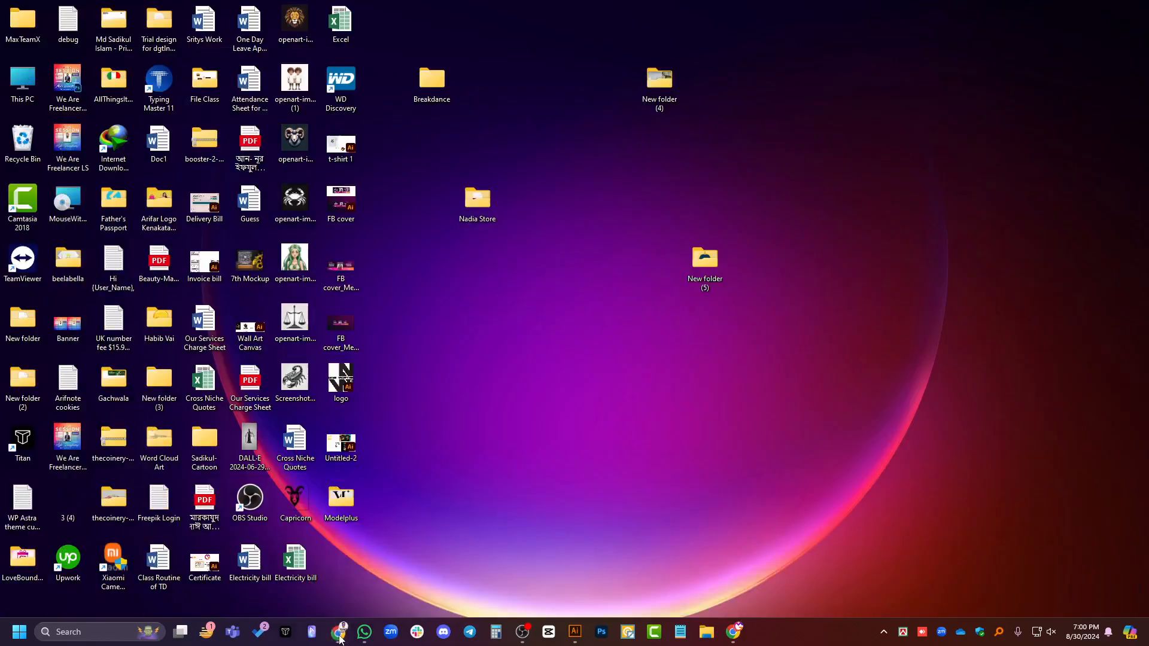
left_click(340, 640)
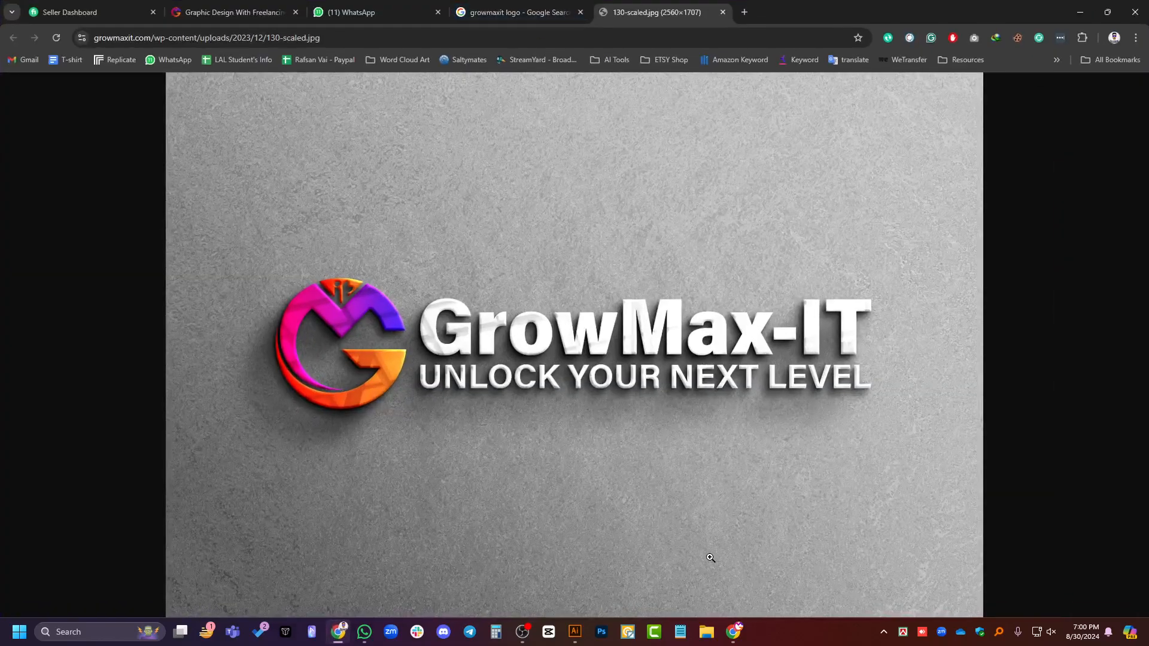
mouse_move(729, 643)
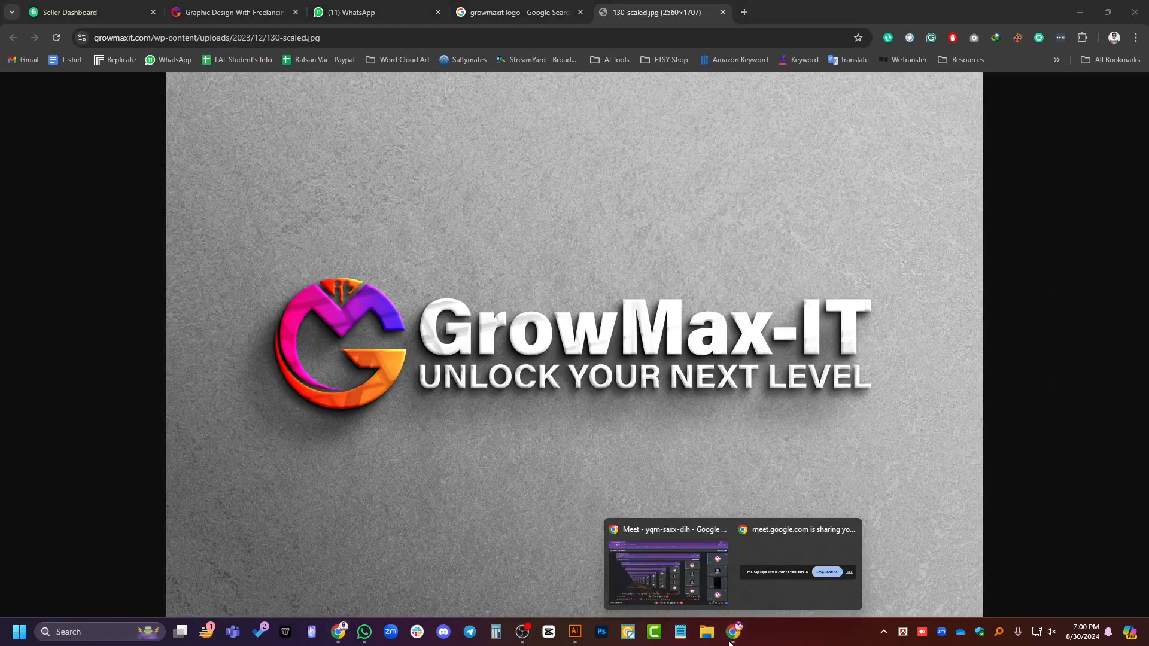
left_click(697, 584)
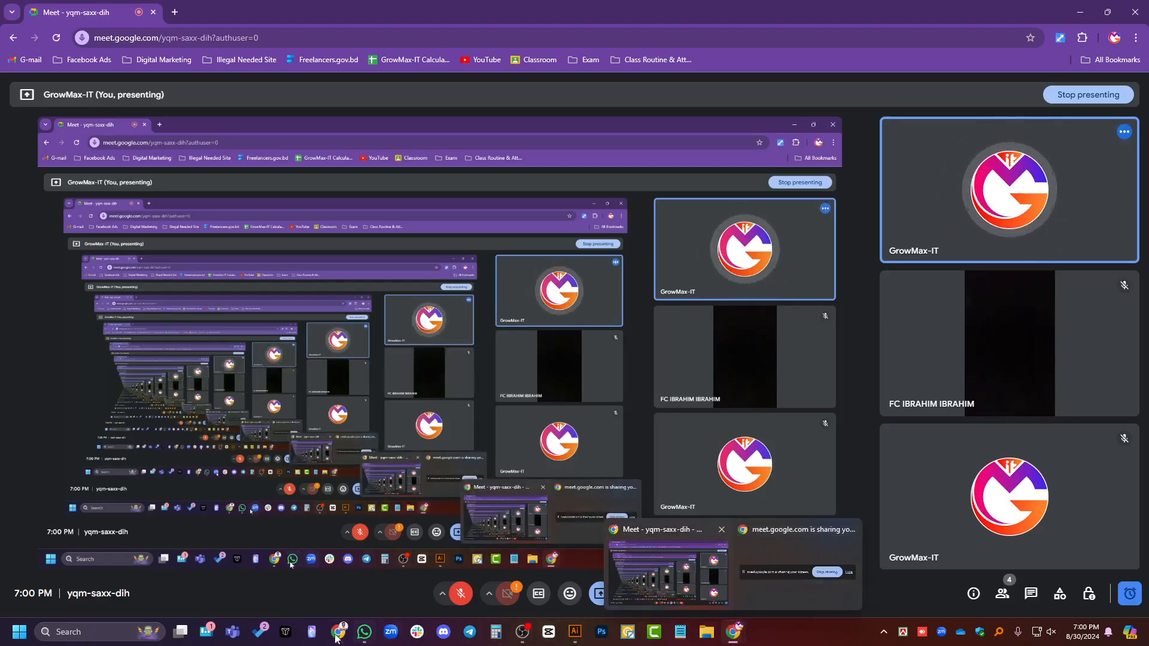
left_click(518, 634)
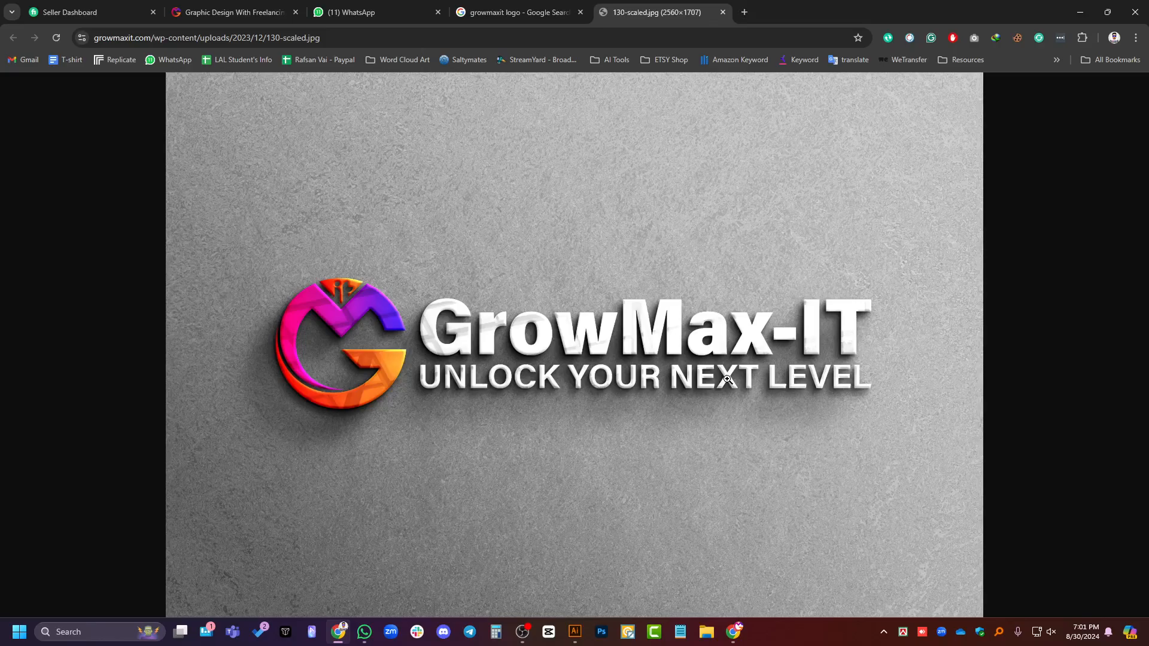
Translate the word "Grow" from English to Bengali in Google Translate on a separate page and return to the logo image.
left_click(744, 12)
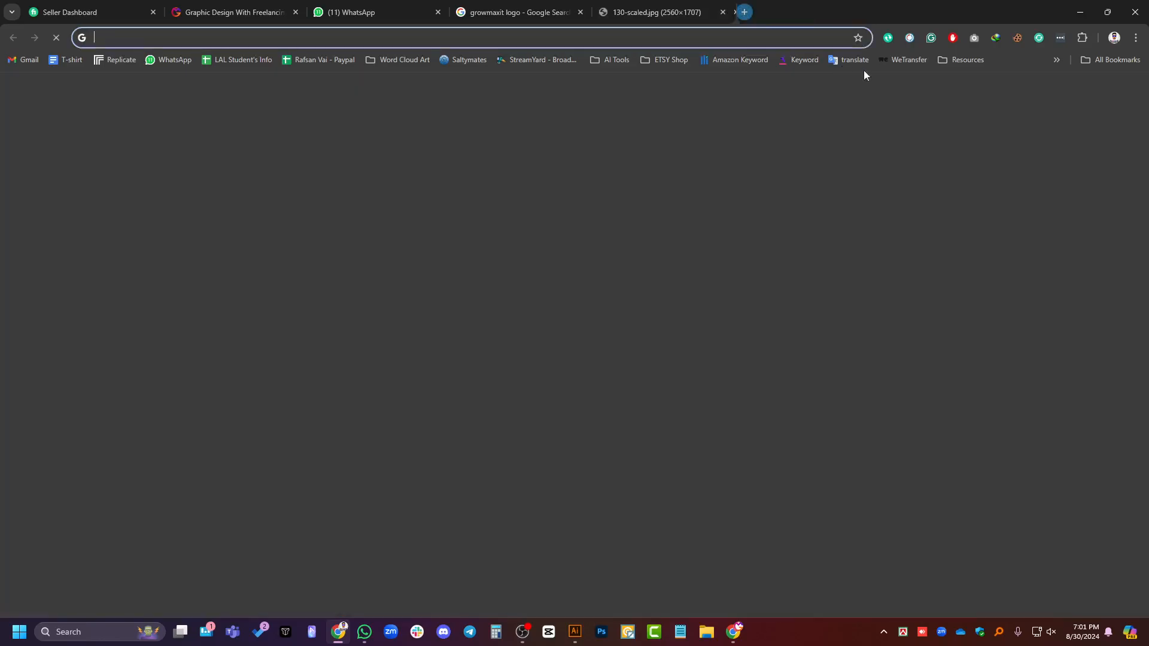
left_click(853, 60)
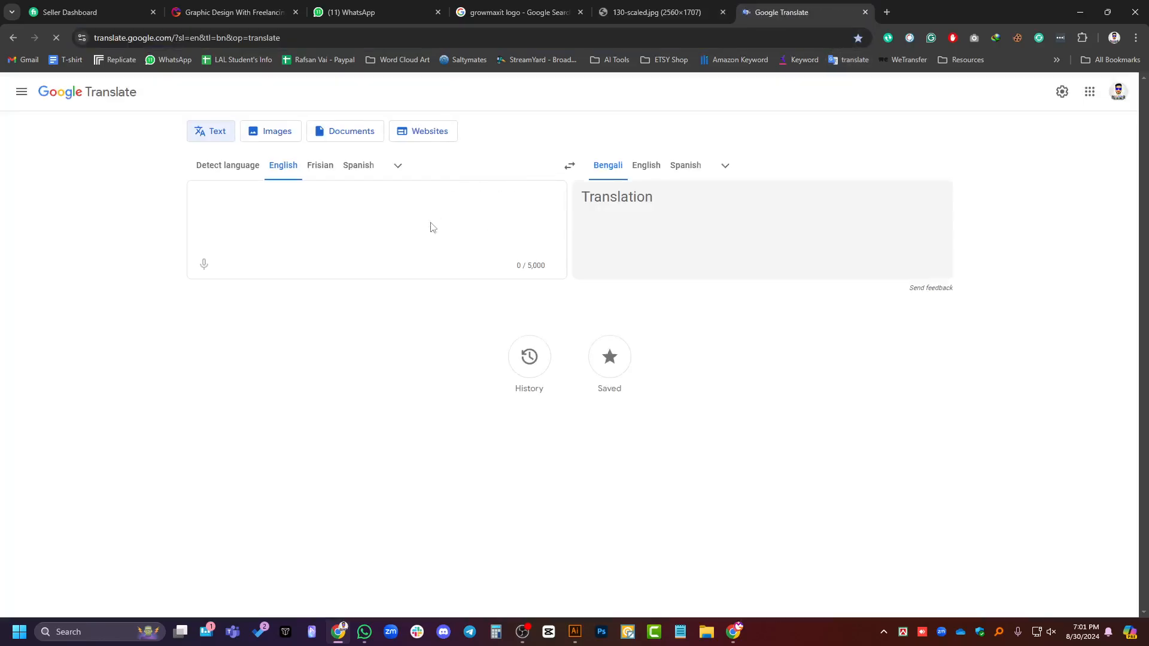
type("Grow")
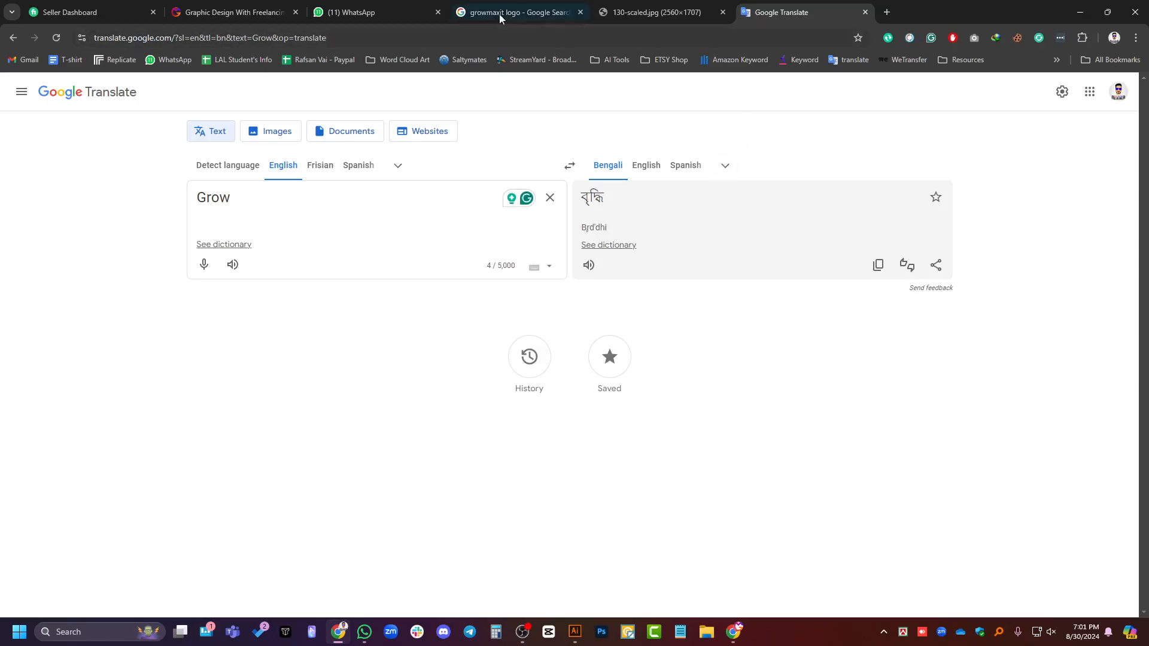
left_click(674, 13)
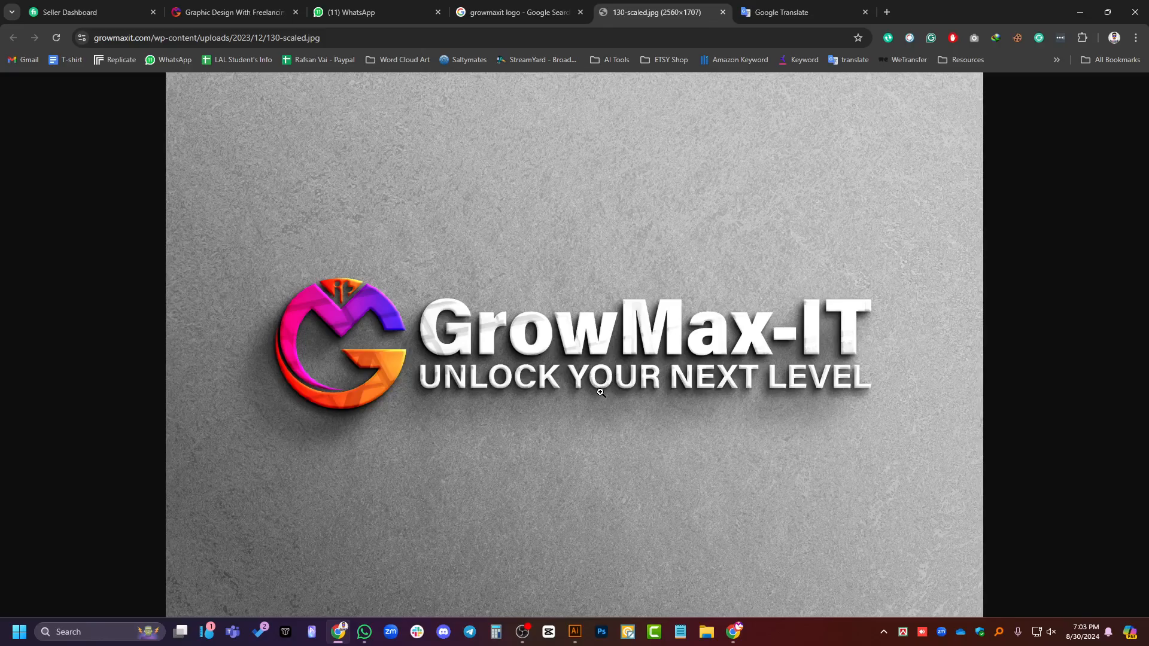
Check the participants in the Google Meet window twice, returning to the logo image each time.
mouse_move(733, 631)
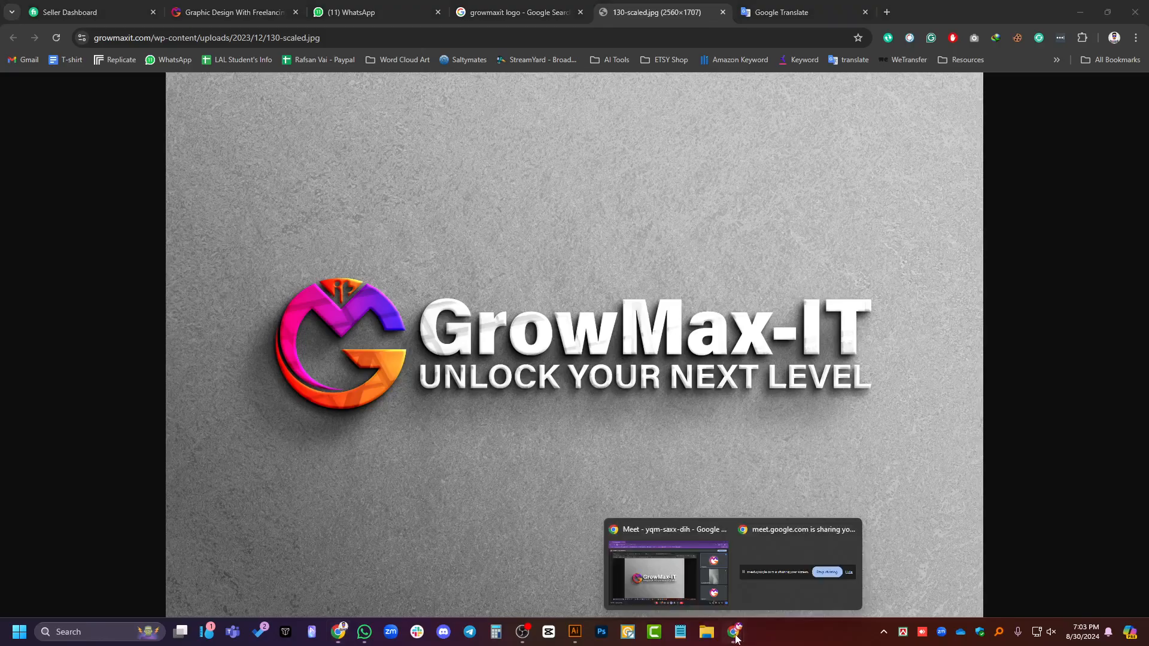
left_click(711, 602)
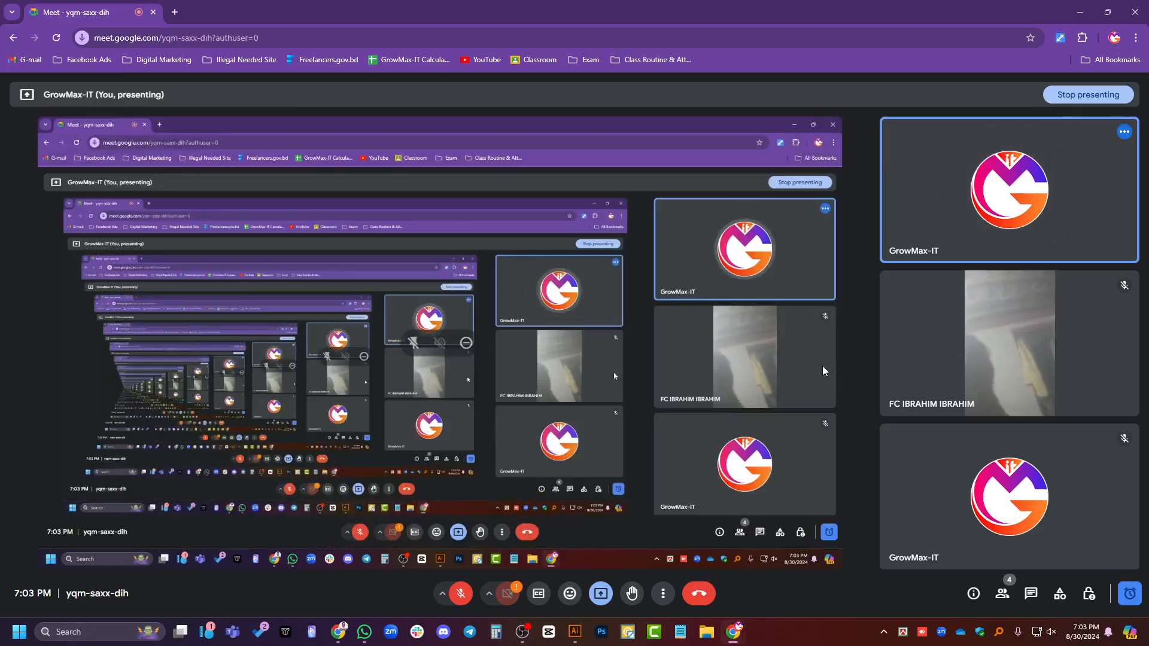
mouse_move(989, 396)
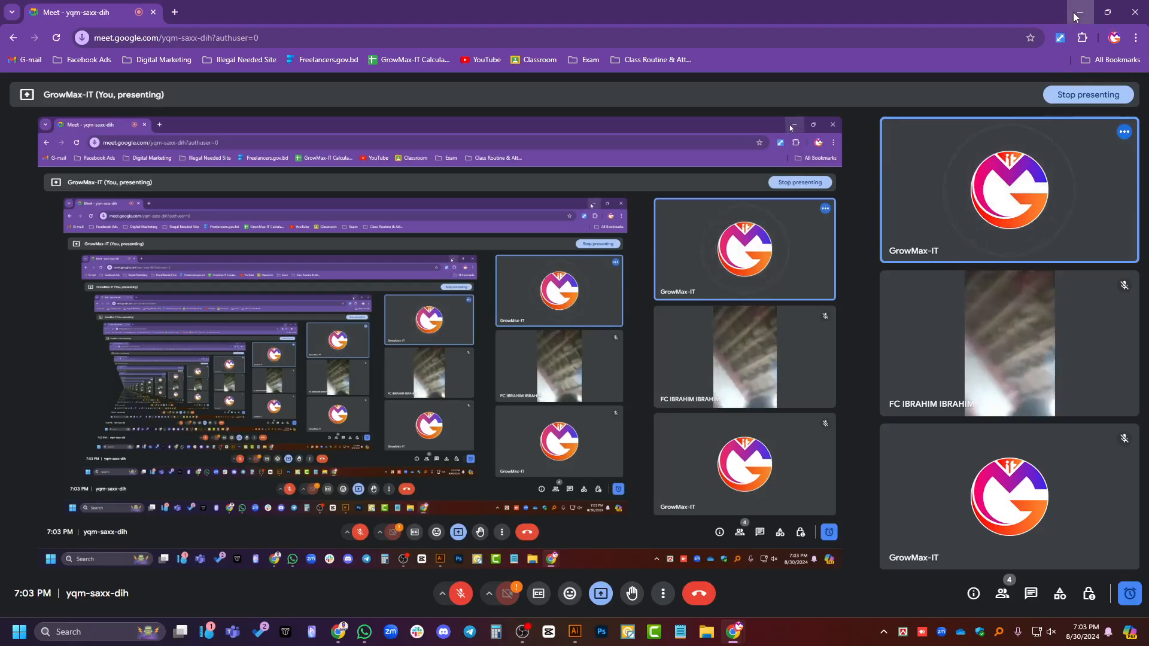
key("alt+Tab")
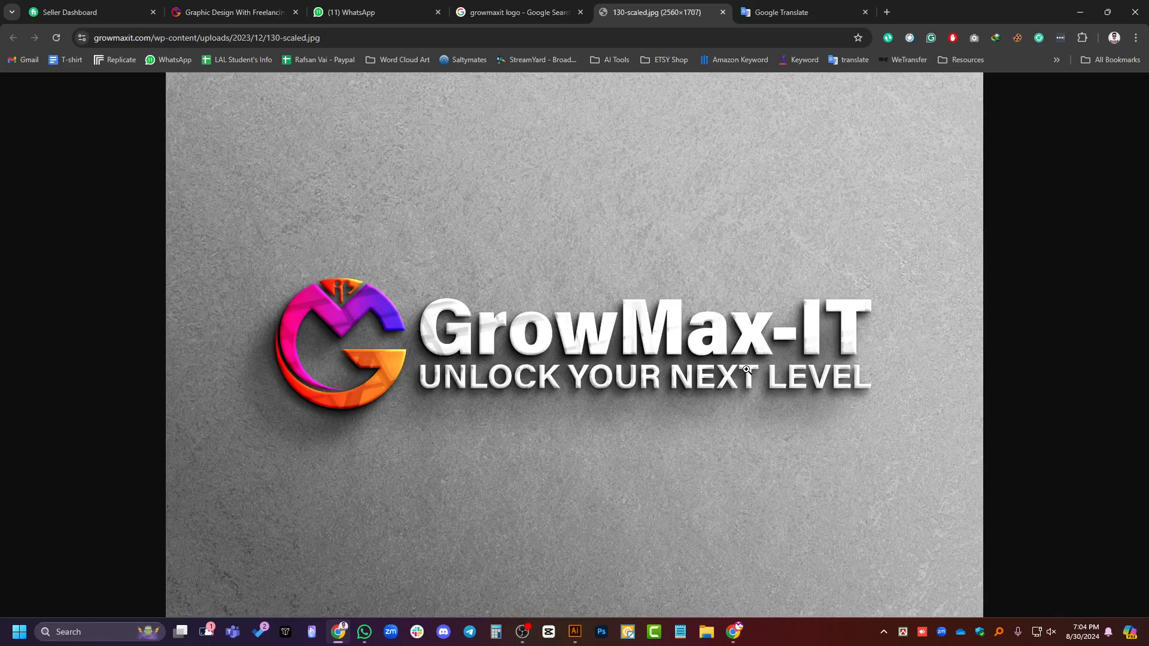
left_click(736, 636)
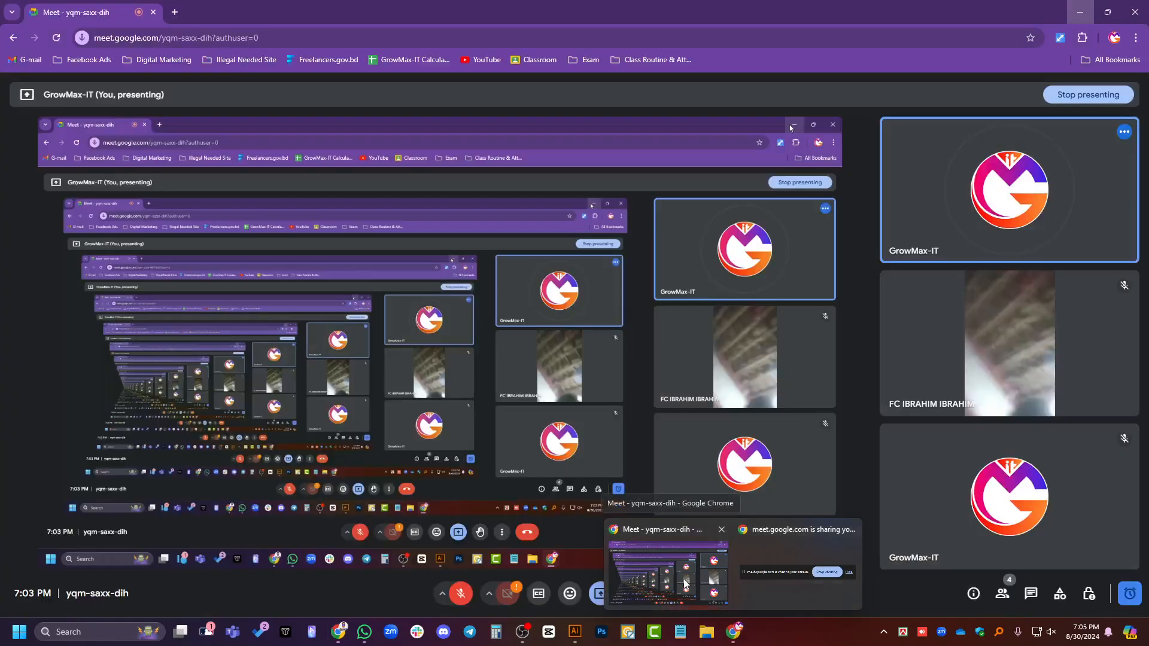
left_click(666, 542)
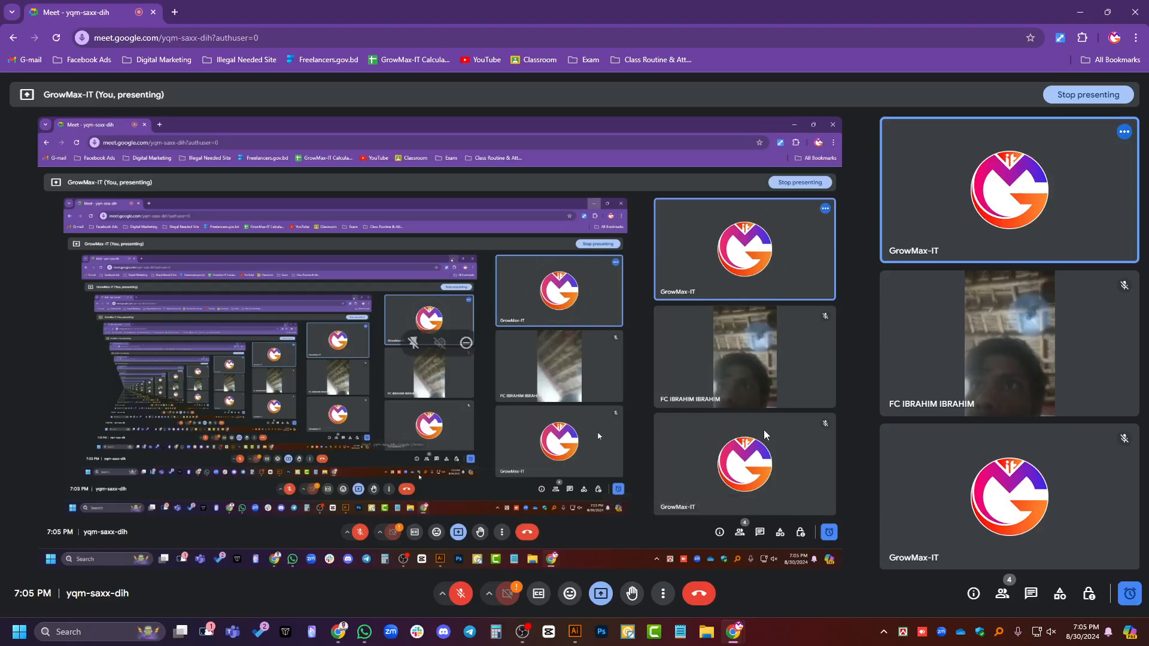
left_click(1085, 20)
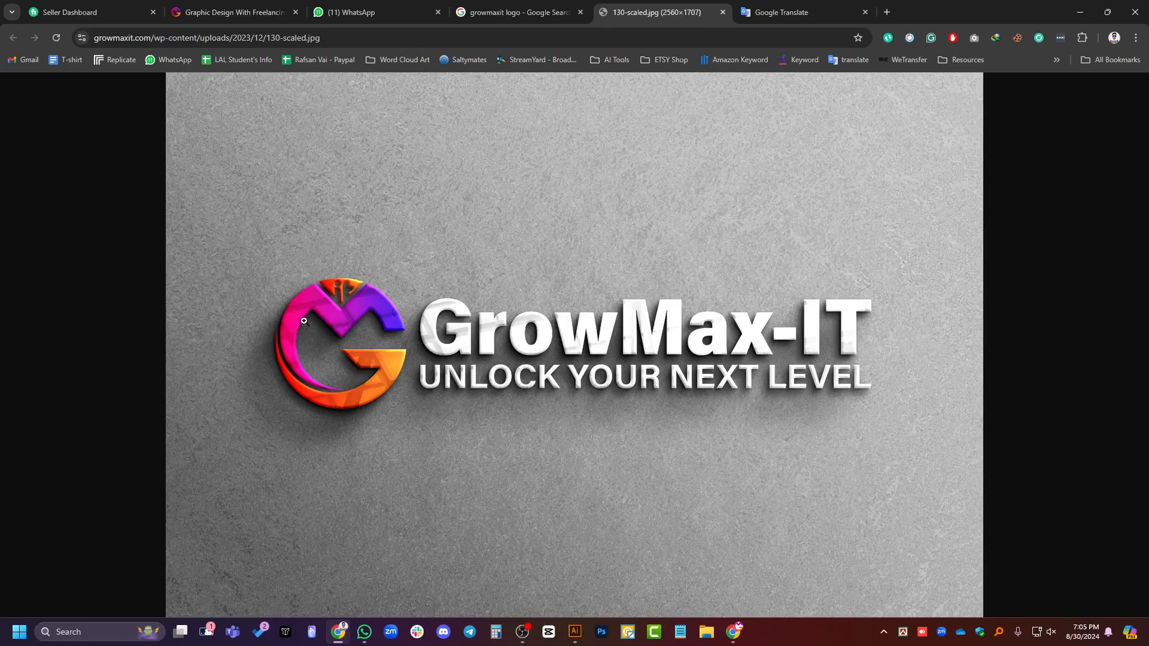
Launch Paint with a blank canvas and set the foreground colour to red.
left_click(116, 626)
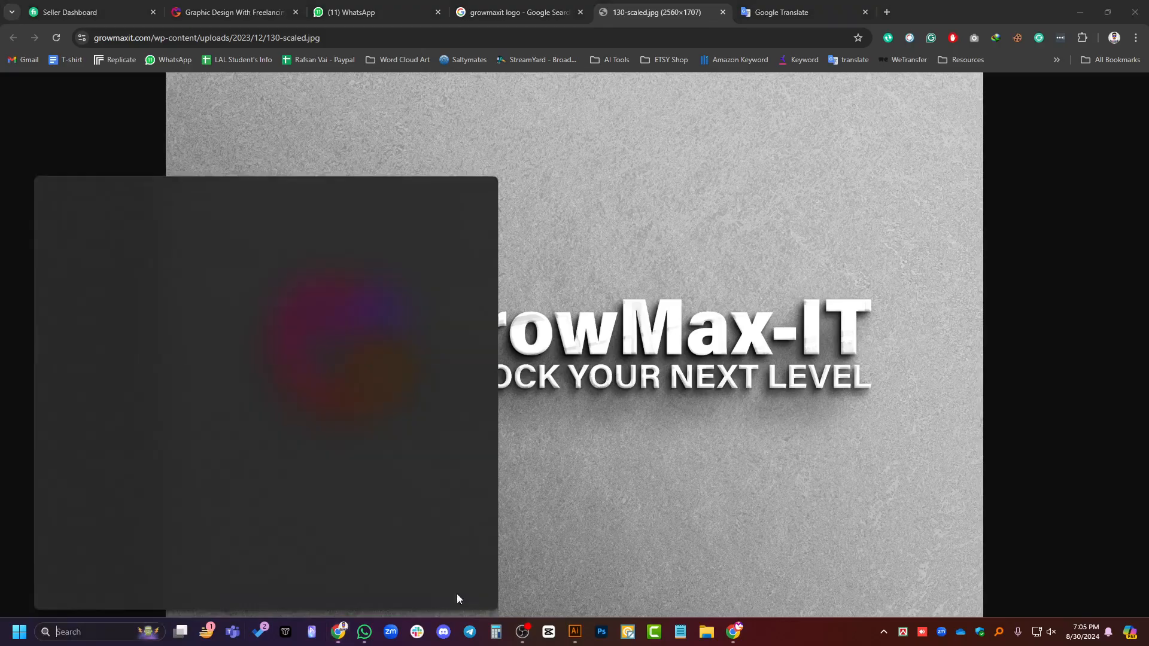
type("paint")
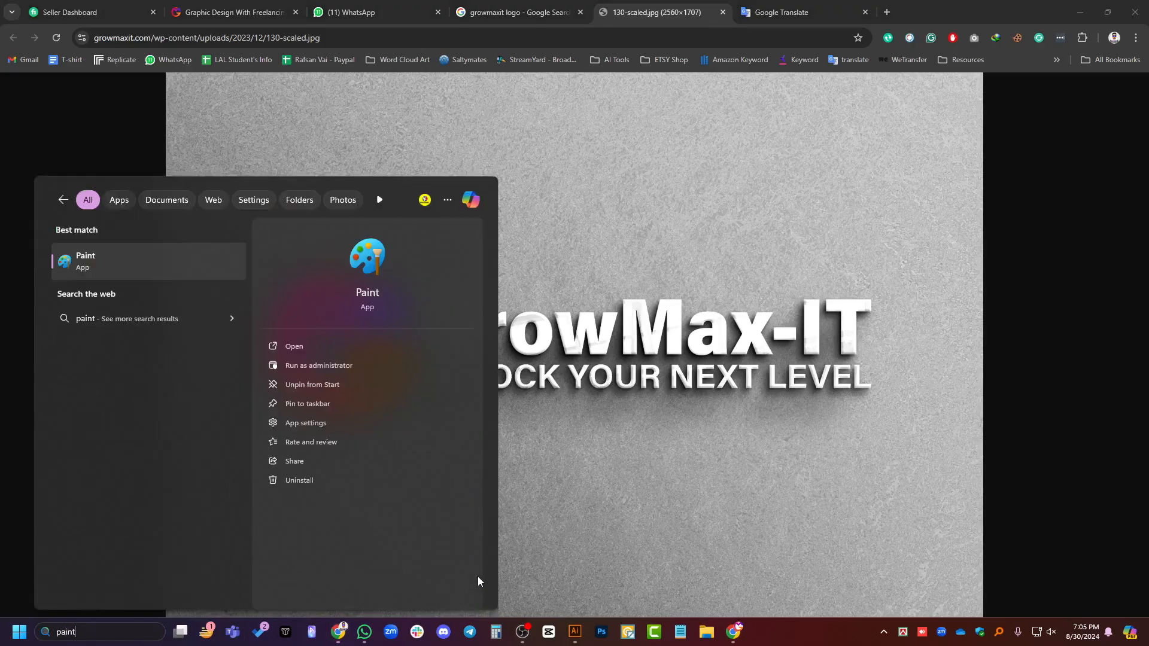
key("Return")
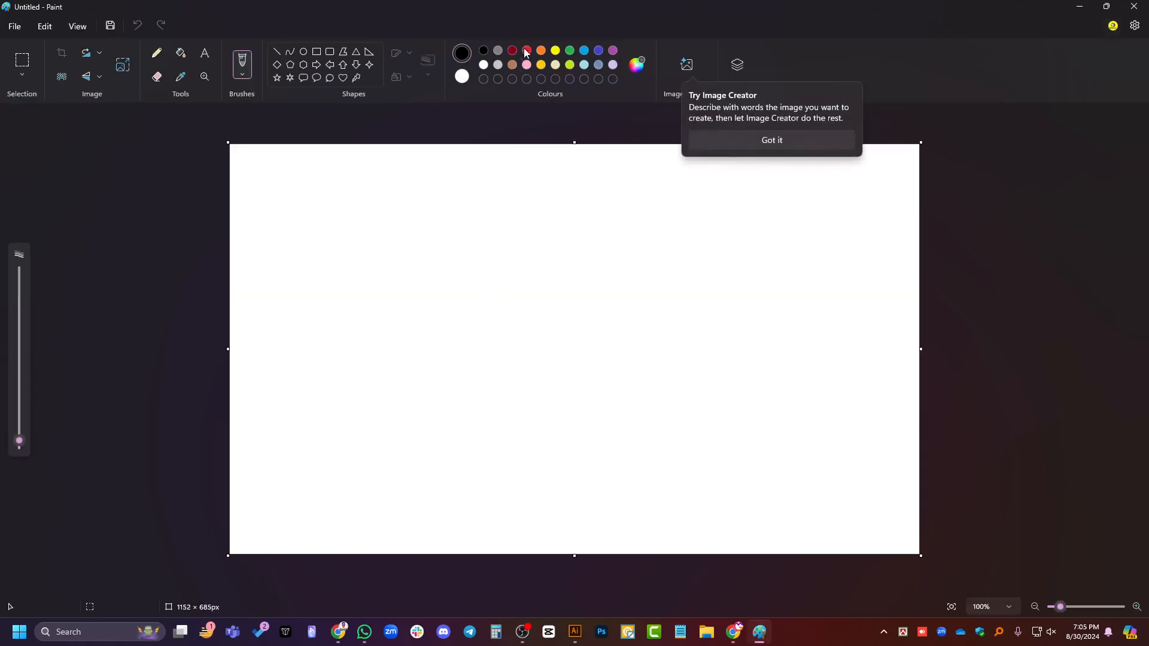
left_click(525, 52)
left_click(527, 52)
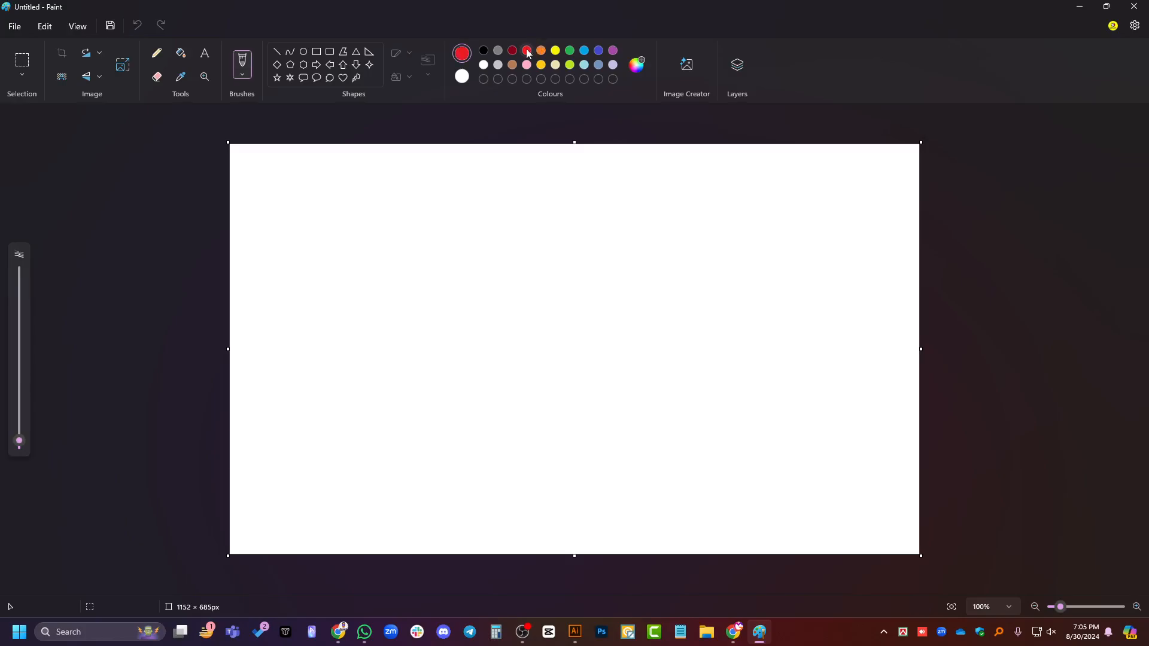
Try a thin red brush stroke on the canvas, undo it, and reselect the standard Brush and the red foreground colour.
left_click_drag(620, 257, 537, 242)
key("ctrl+z")
left_click(246, 74)
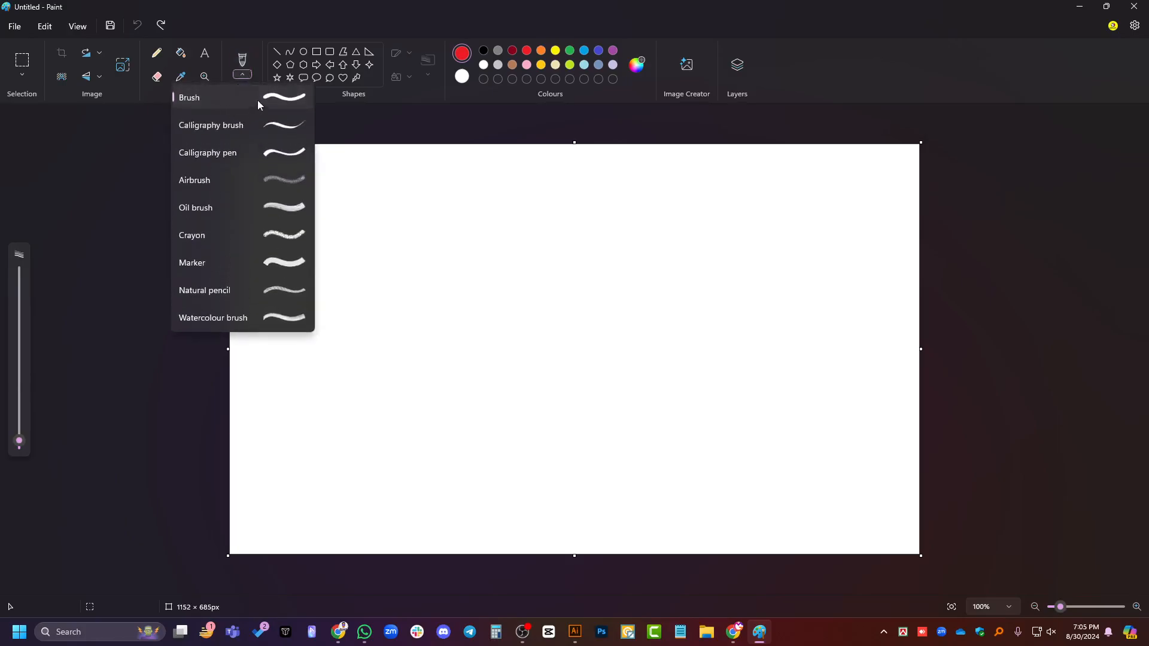
left_click(258, 100)
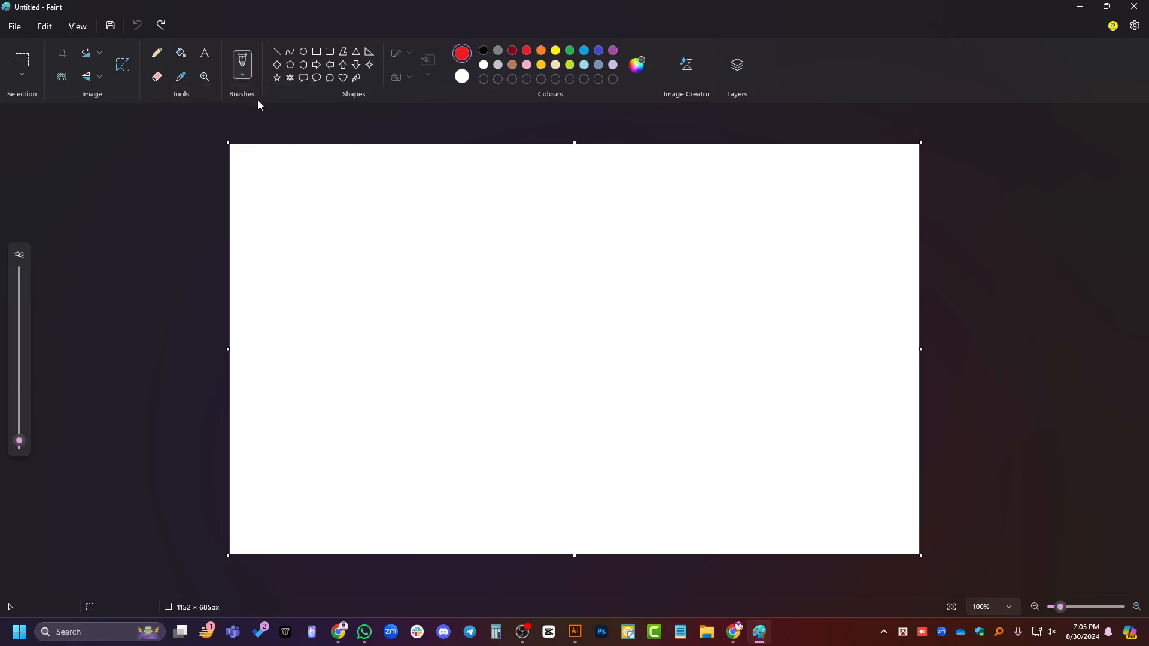
left_click(463, 76)
left_click(462, 54)
scroll(516, 248, "up", 5)
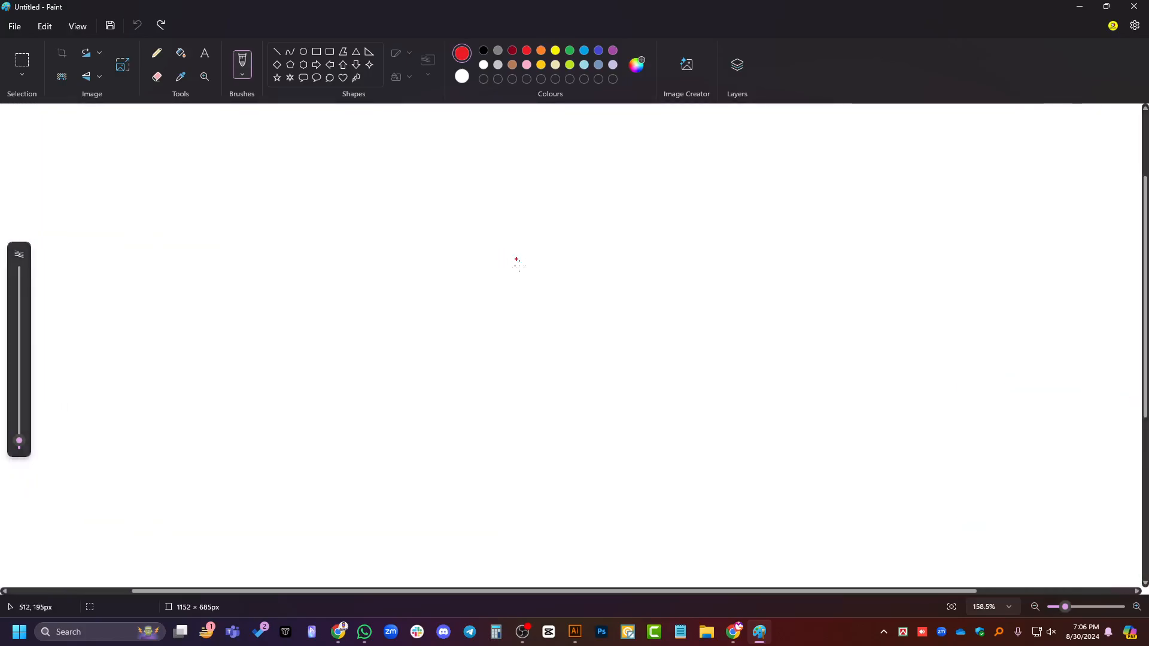
scroll(663, 210, "down", 7)
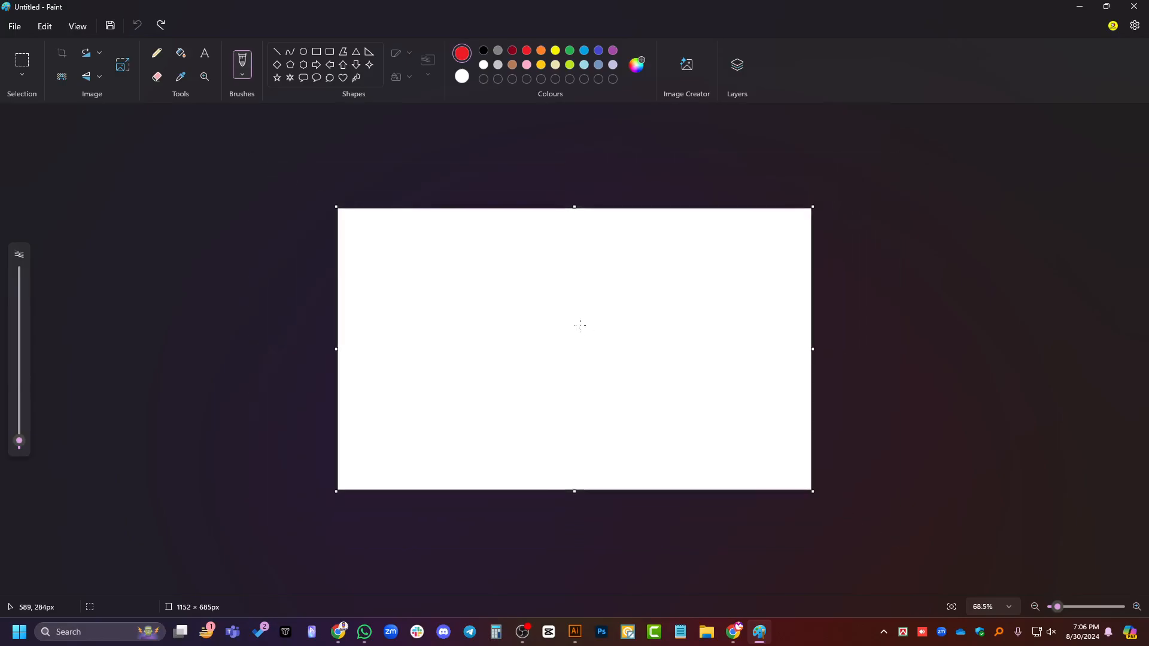
scroll(581, 325, "up", 2)
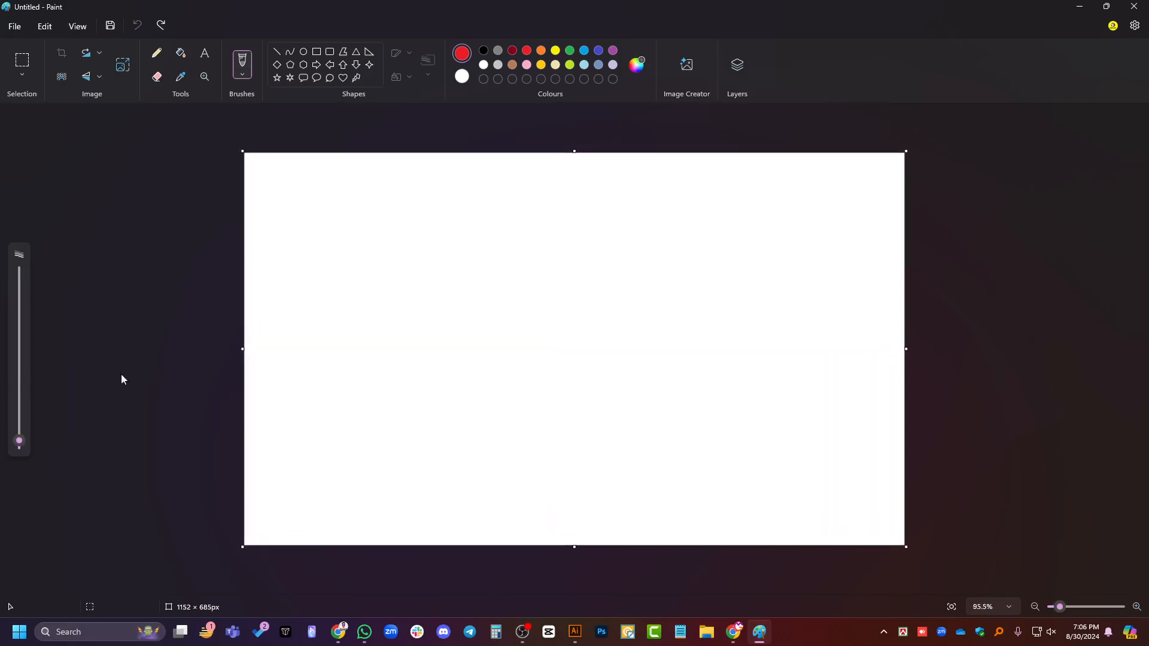
Make the brush much thicker and undo the test stroke drawn with it.
left_click_drag(21, 444, 19, 394)
mouse_move(644, 259)
left_mouse_down()
mouse_move(541, 255)
mouse_move(513, 293)
mouse_move(517, 360)
mouse_move(548, 413)
mouse_move(628, 415)
mouse_move(639, 344)
mouse_move(573, 330)
mouse_move(673, 330)
mouse_move(675, 423)
left_mouse_up()
key("ctrl+z")
Draw a large red letter G around the canvas centre with a smaller M beside it, and undo both letters.
mouse_move(654, 229)
left_mouse_down()
mouse_move(589, 221)
mouse_move(522, 250)
mouse_move(494, 325)
mouse_move(515, 383)
mouse_move(593, 420)
mouse_move(692, 384)
mouse_move(673, 335)
mouse_move(563, 333)
mouse_move(693, 323)
left_mouse_up()
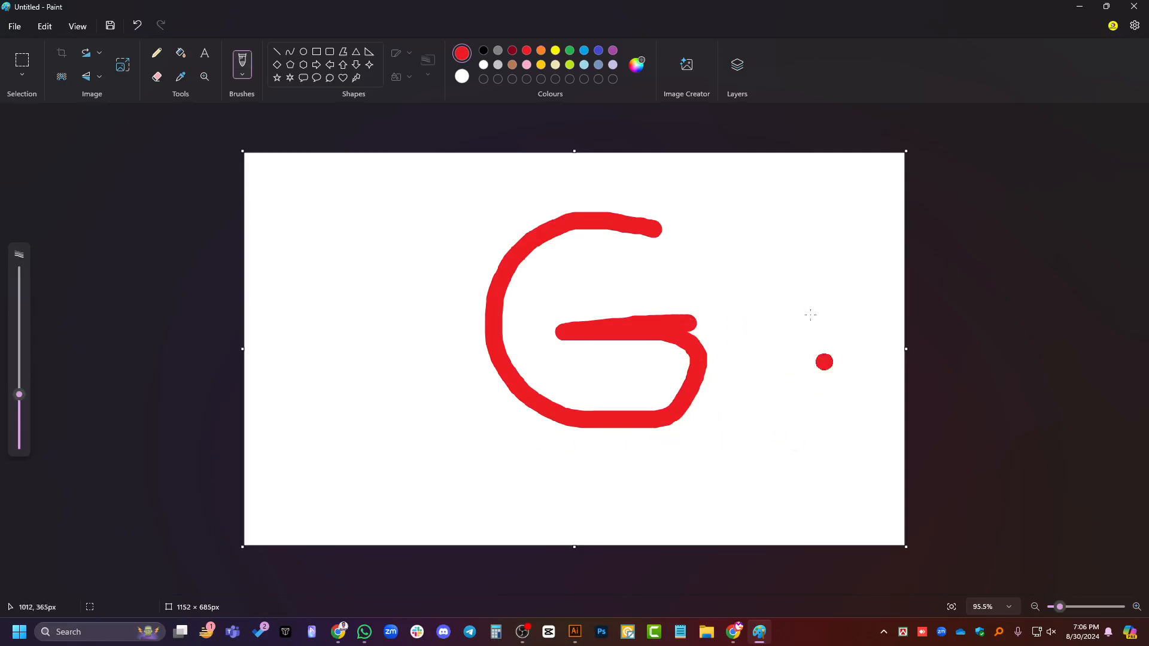
mouse_move(768, 255)
left_mouse_down()
mouse_move(763, 385)
mouse_move(773, 259)
mouse_move(807, 366)
mouse_move(834, 251)
mouse_move(853, 380)
left_mouse_up()
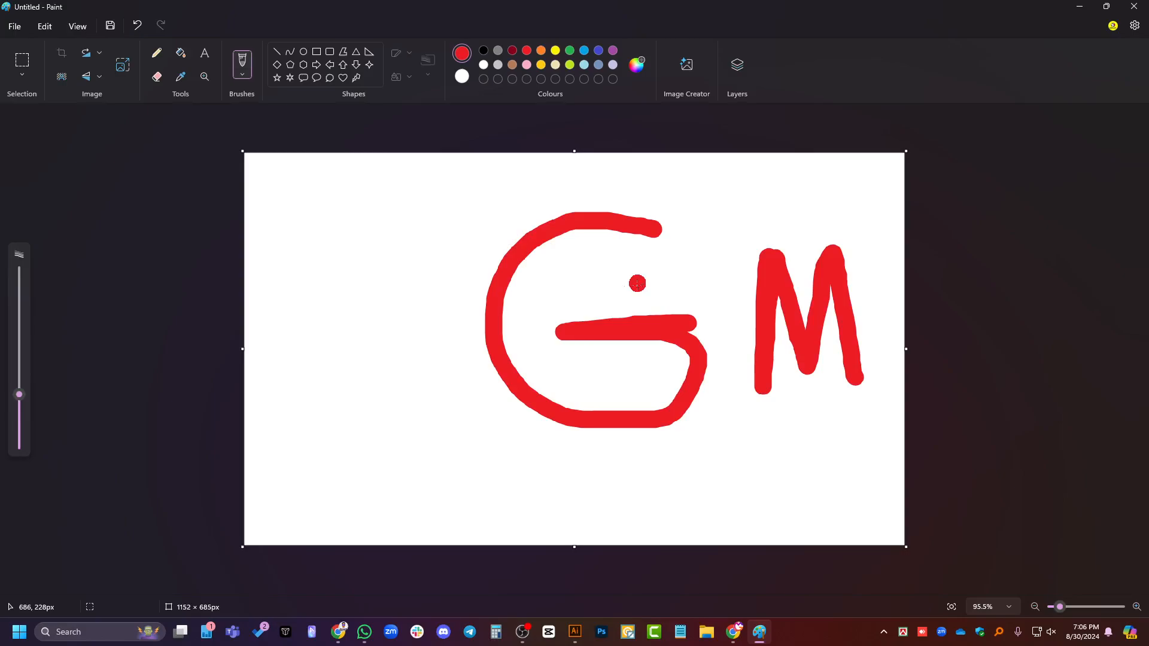
key("ctrl+z")
key("ctrl+z")
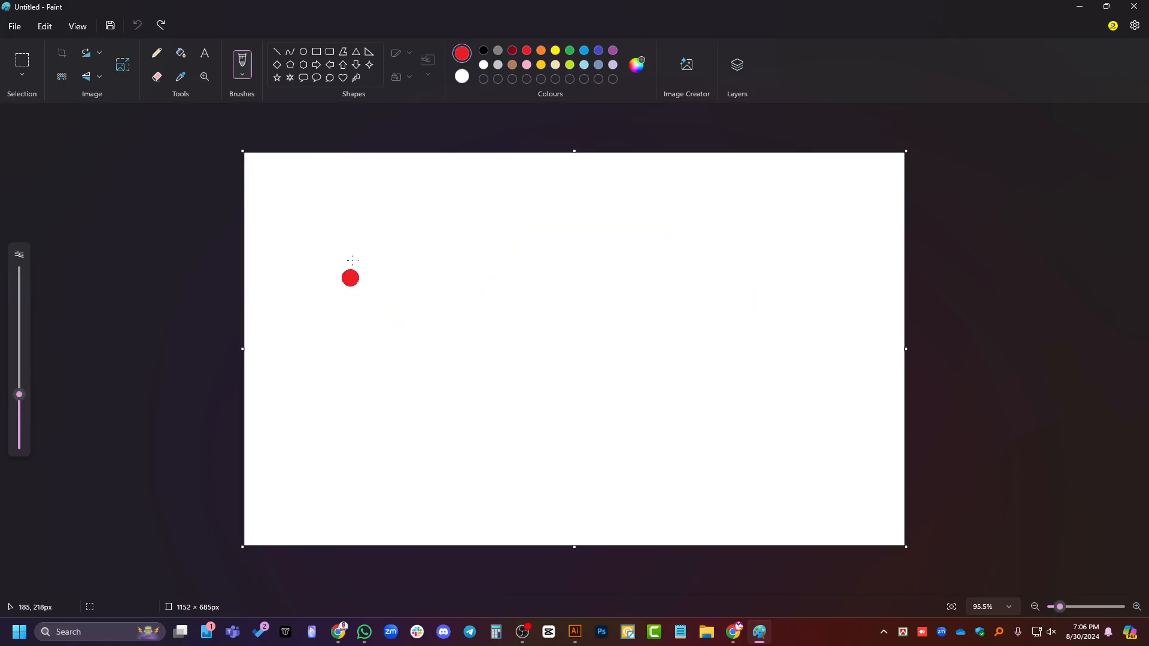
Handwrite "G + M" in red across the canvas, compare it with the GrowMax-IT logo image, and return to Paint.
mouse_move(386, 238)
left_mouse_down()
mouse_move(293, 355)
mouse_move(367, 353)
mouse_move(348, 312)
mouse_move(400, 309)
mouse_move(397, 374)
left_mouse_up()
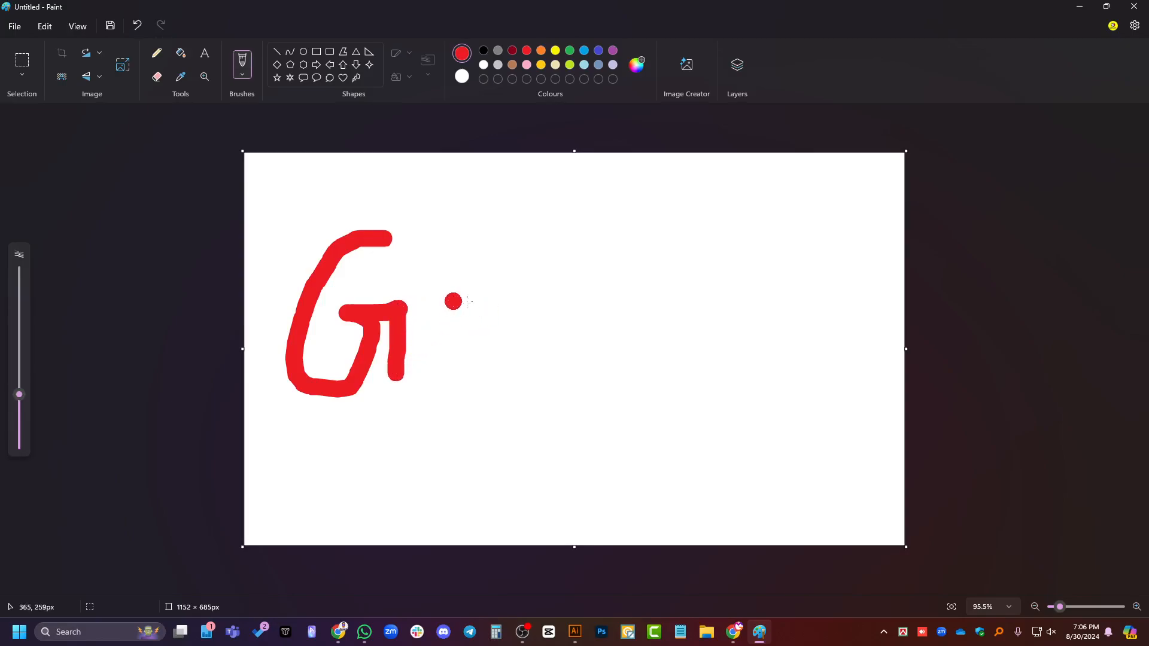
left_click_drag(474, 301, 574, 301)
left_click_drag(522, 248, 510, 382)
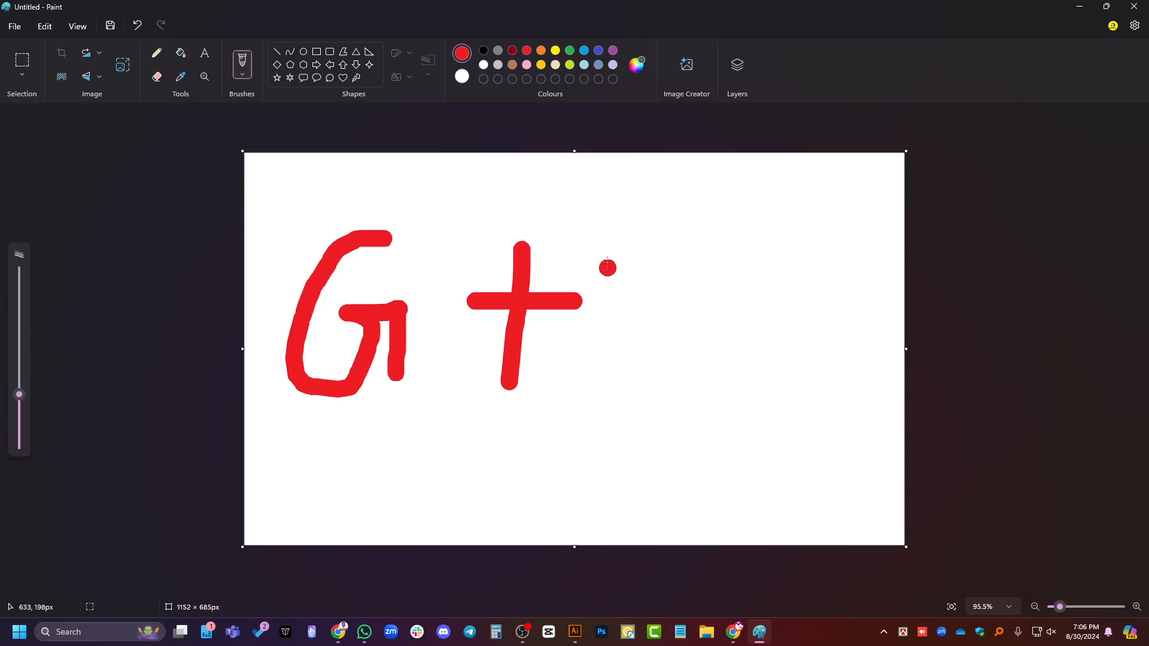
mouse_move(608, 267)
left_mouse_down()
mouse_move(598, 364)
mouse_move(613, 257)
mouse_move(630, 368)
mouse_move(650, 255)
mouse_move(676, 362)
left_mouse_up()
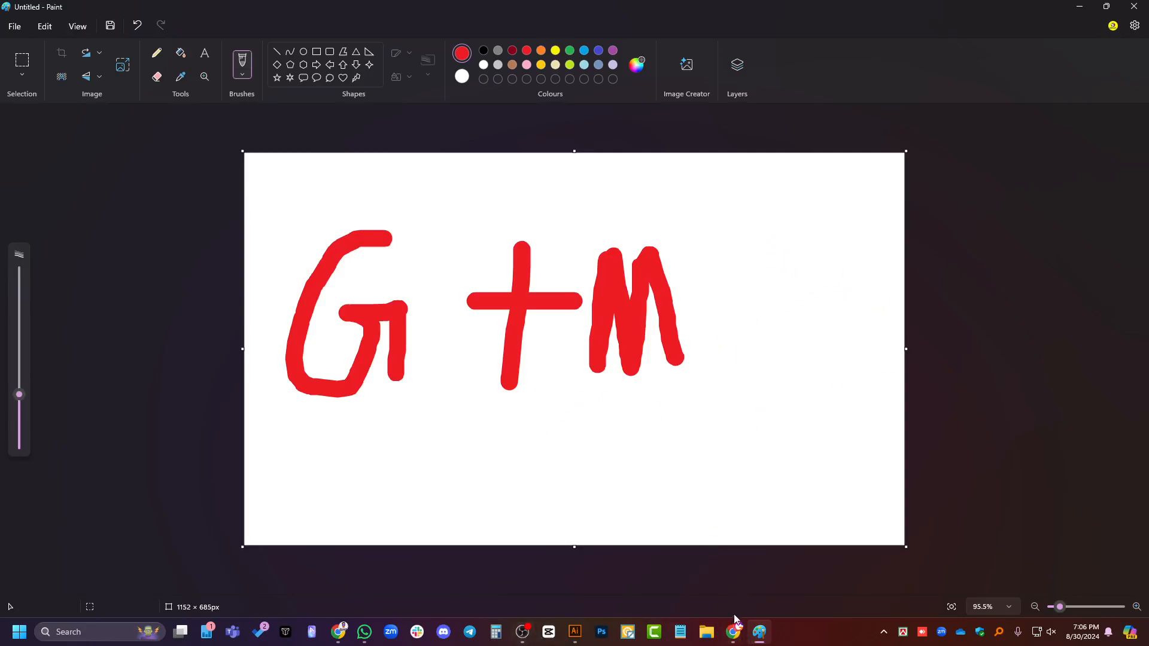
left_click(339, 634)
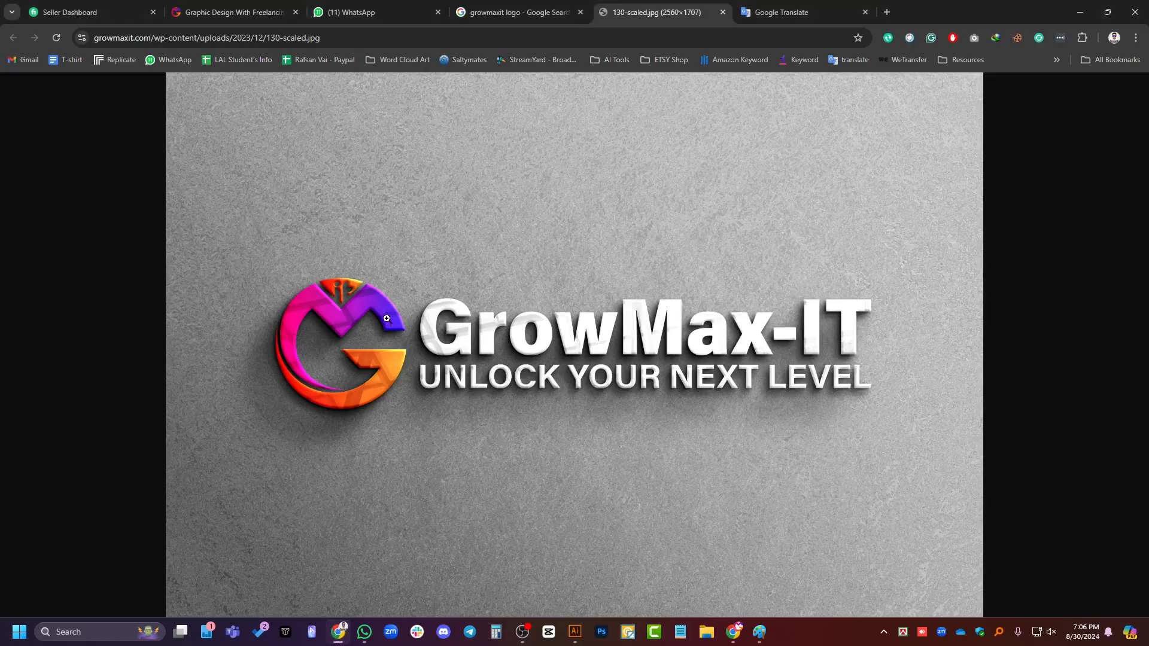
left_click(340, 636)
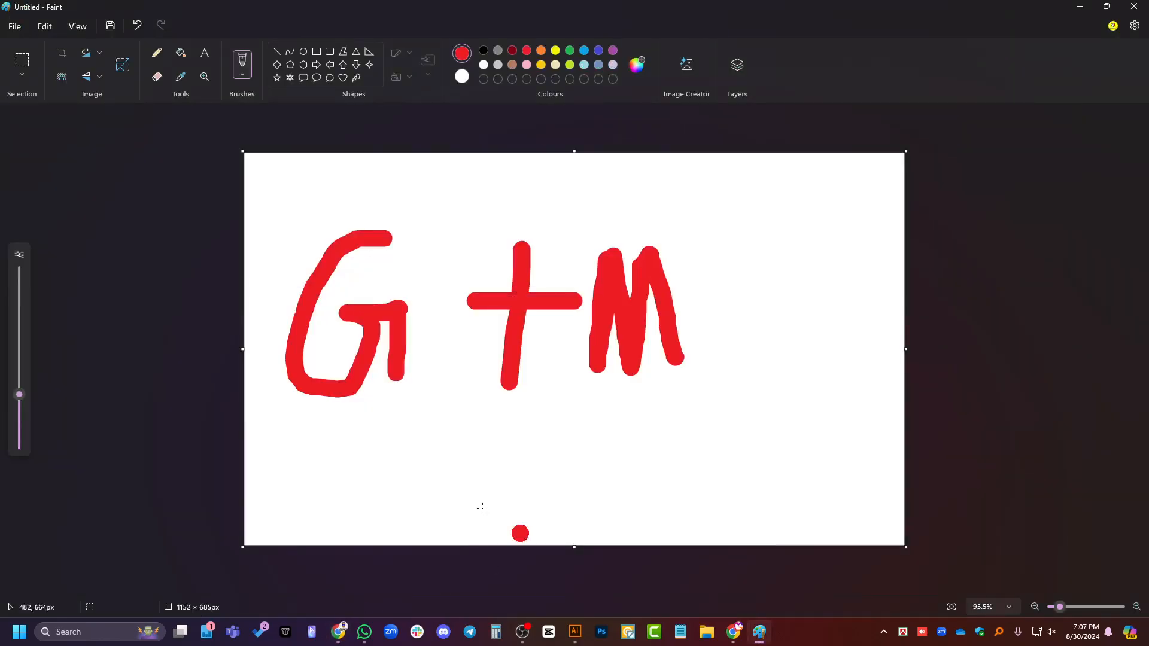
Study the GrowMax-IT logo icon in the browser against the handwritten letters, ending back in Paint.
left_click(340, 635)
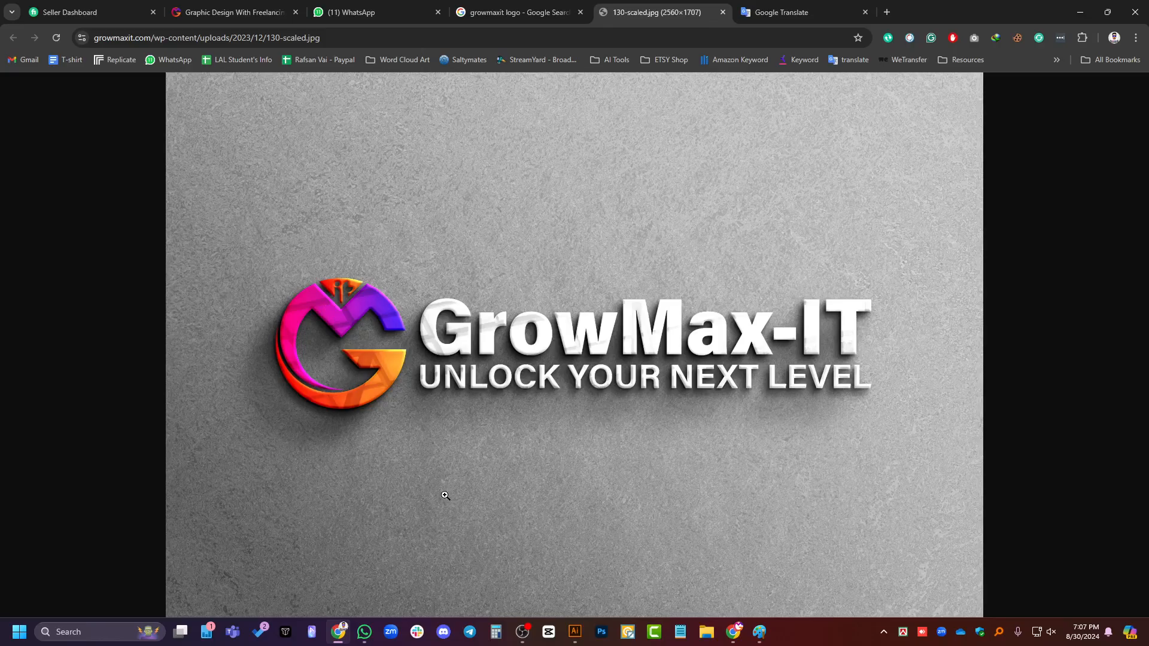
left_click(339, 638)
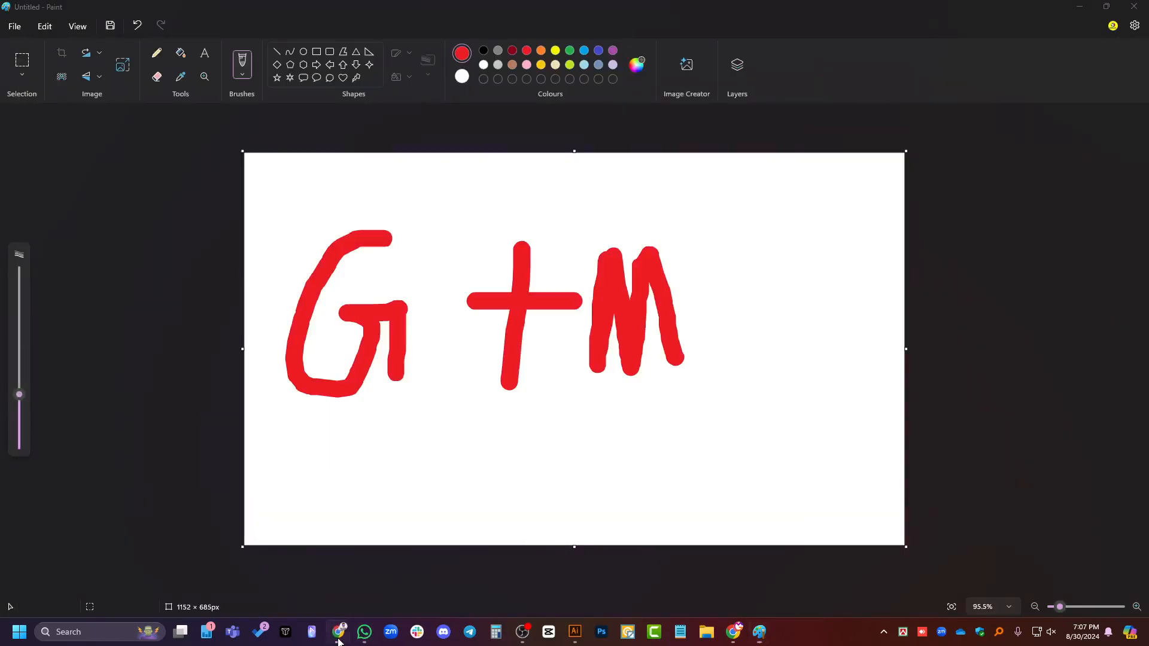
left_click(339, 639)
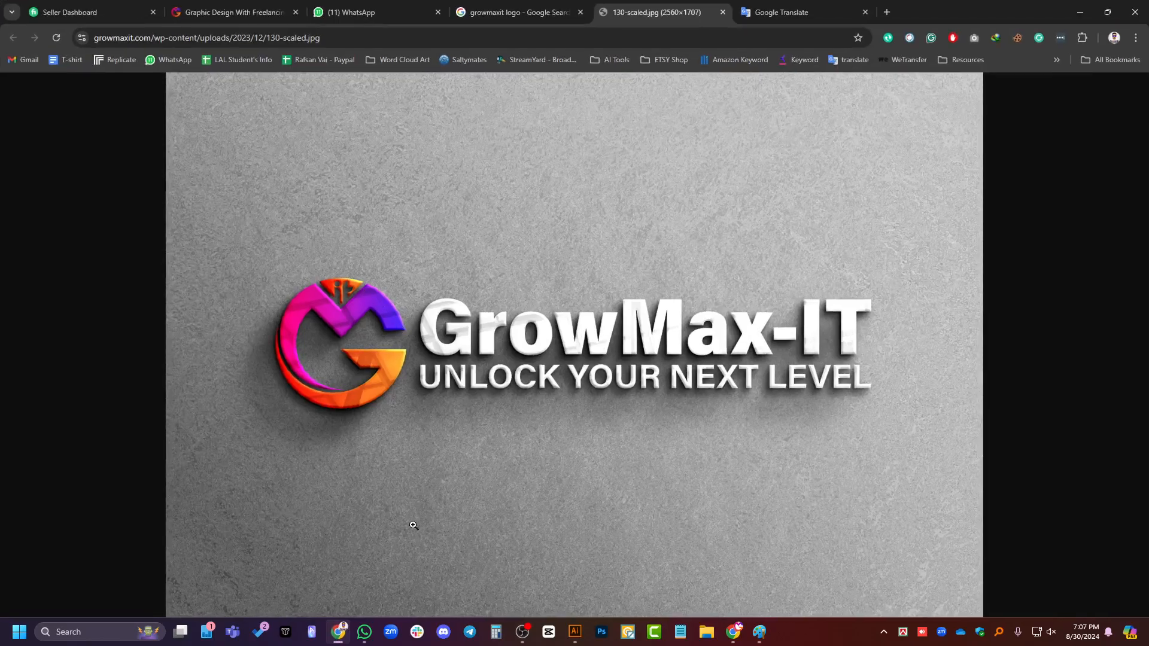
mouse_move(339, 638)
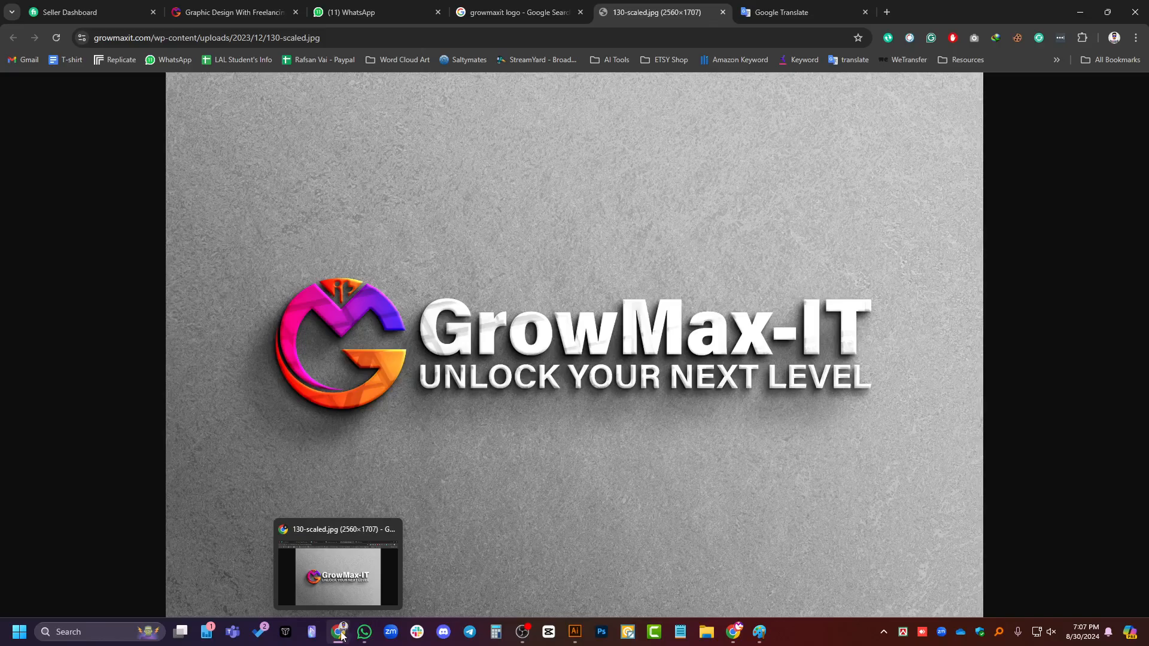
left_click(340, 633)
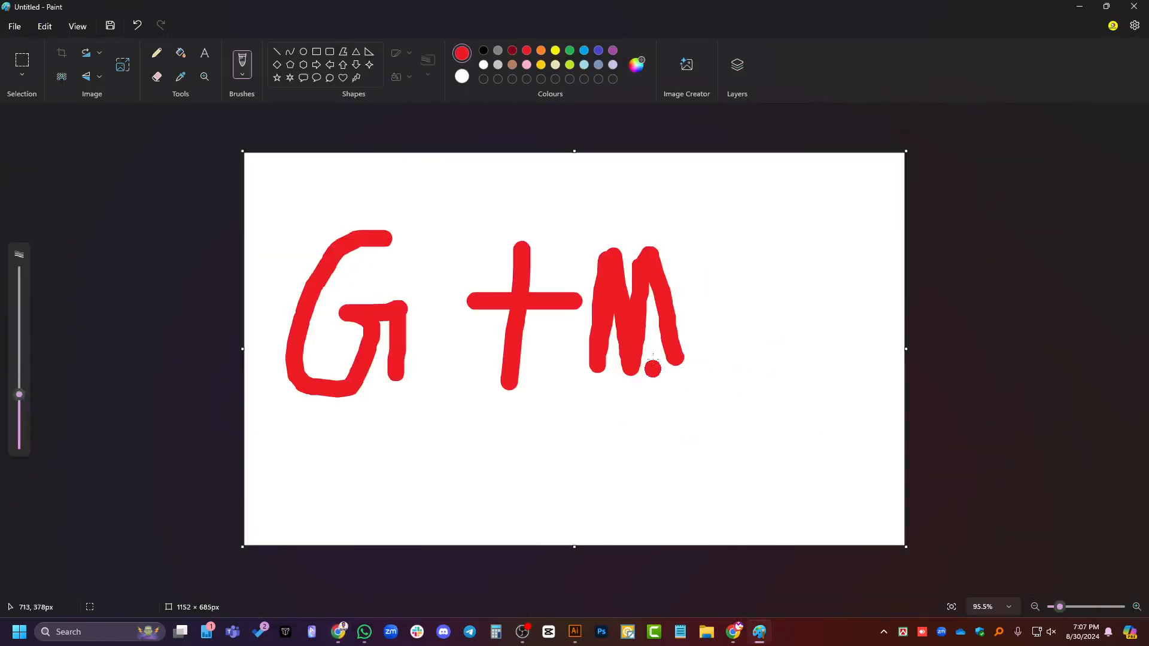
Draw a red equals sign just after the M, check the logo image once more, and return to the drawing.
mouse_move(687, 293)
left_mouse_down()
mouse_move(706, 293)
mouse_move(698, 324)
mouse_move(708, 323)
left_mouse_up()
left_click(339, 634)
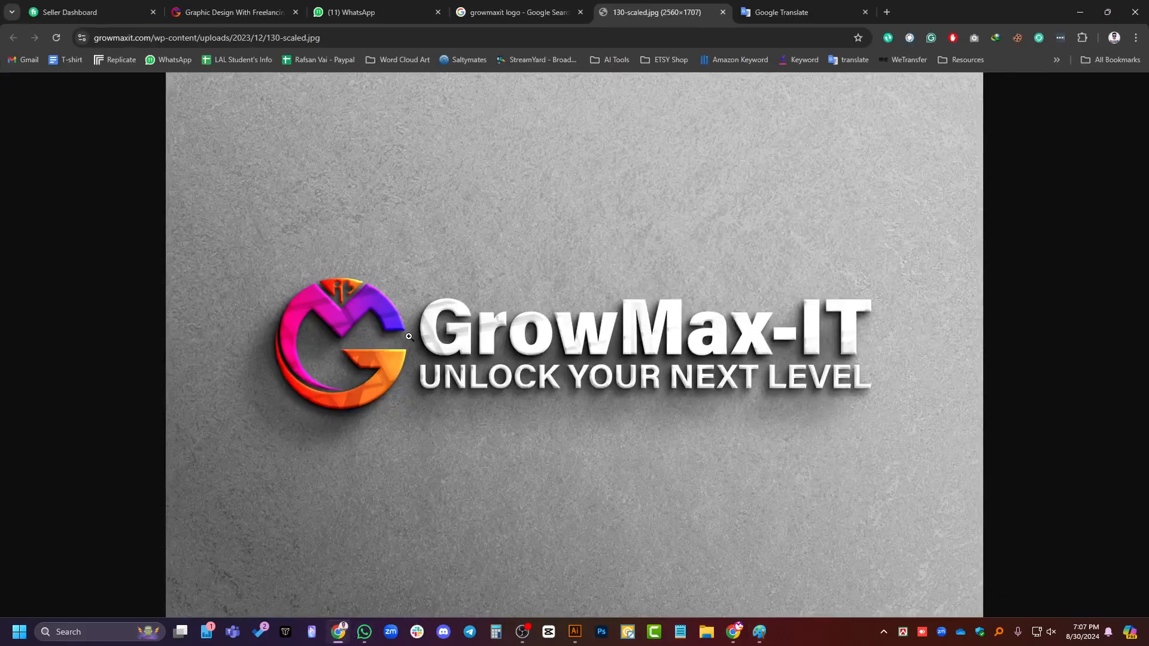
left_click(339, 634)
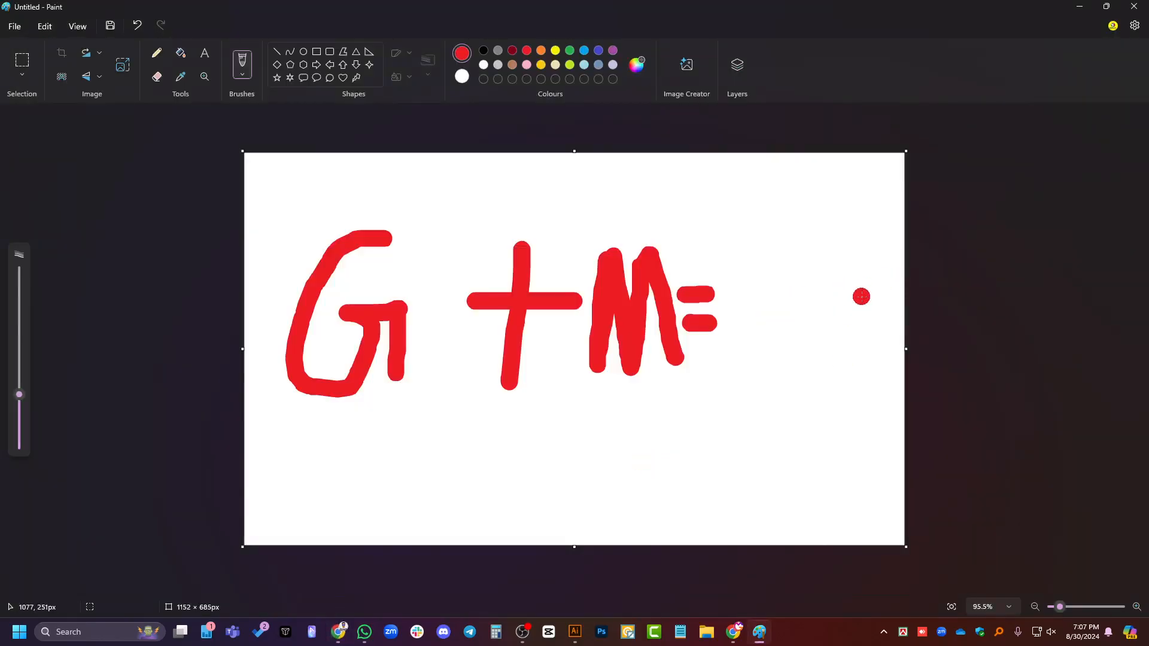
Try to sketch the combined G and M icon in red after the equals sign, and undo all of its strokes.
mouse_move(862, 296)
left_mouse_down()
mouse_move(836, 256)
mouse_move(825, 294)
mouse_move(808, 266)
mouse_move(782, 264)
mouse_move(757, 296)
mouse_move(782, 311)
left_mouse_up()
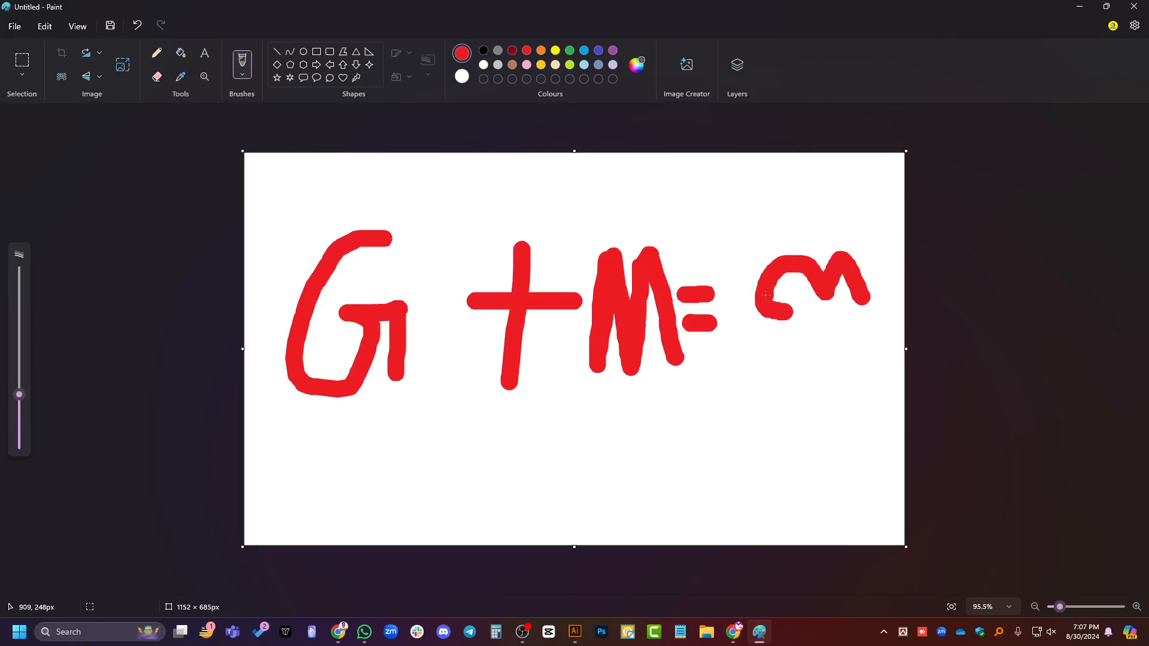
mouse_move(751, 306)
left_mouse_down()
mouse_move(767, 353)
mouse_move(821, 392)
mouse_move(884, 339)
mouse_move(835, 326)
left_mouse_up()
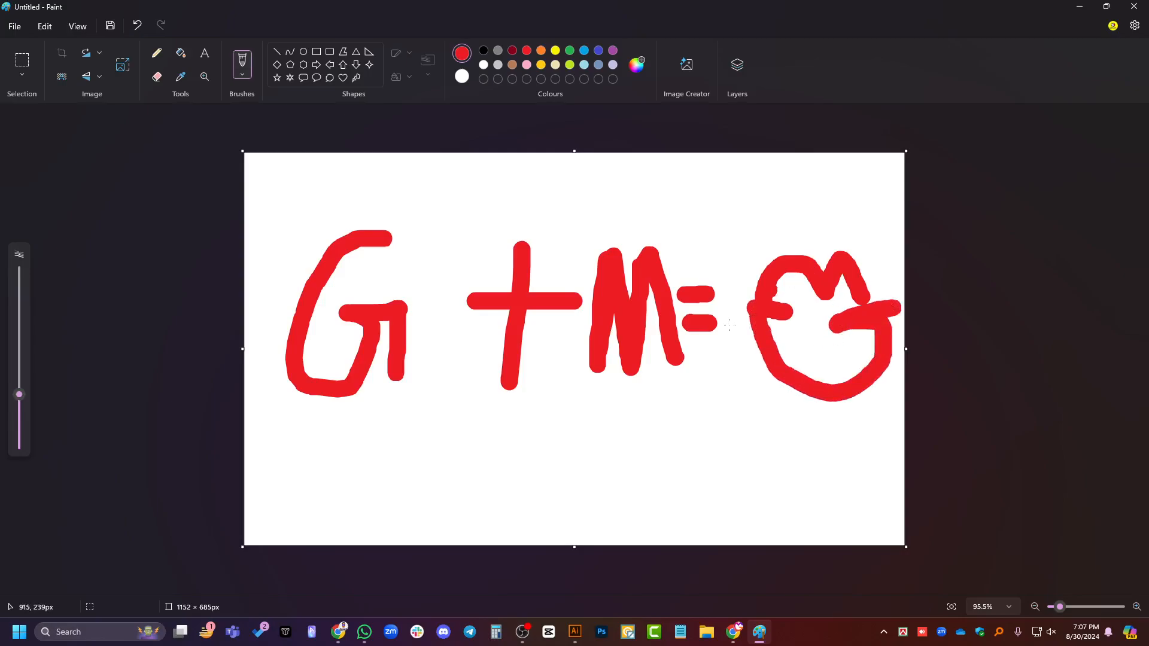
key("ctrl+z")
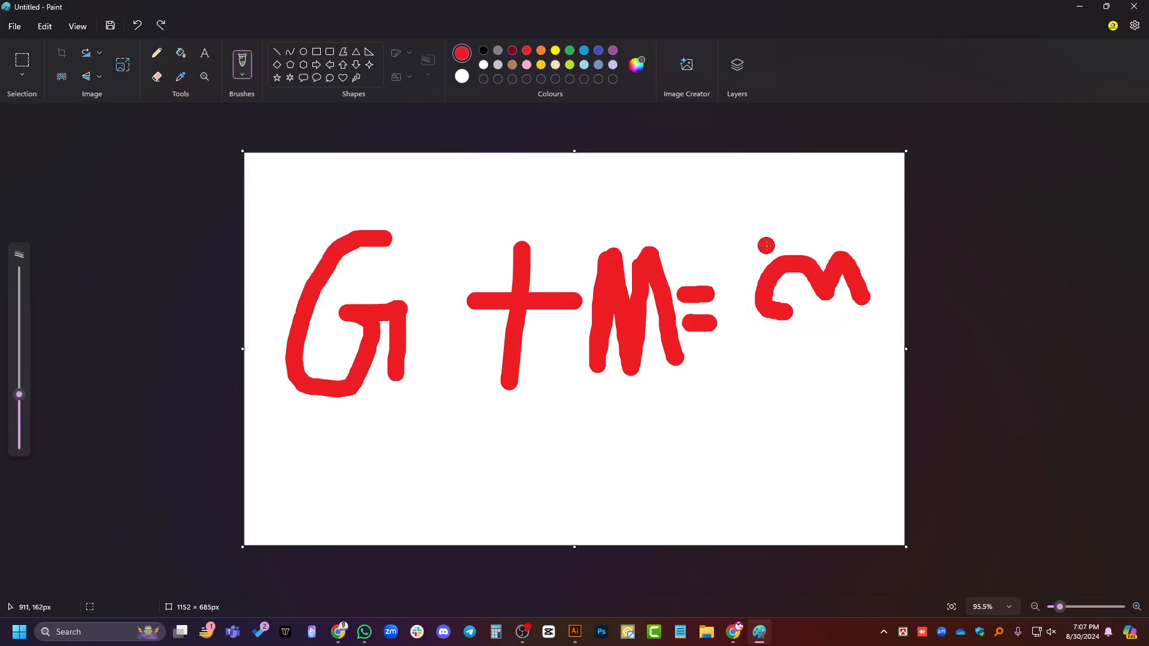
key("ctrl+y")
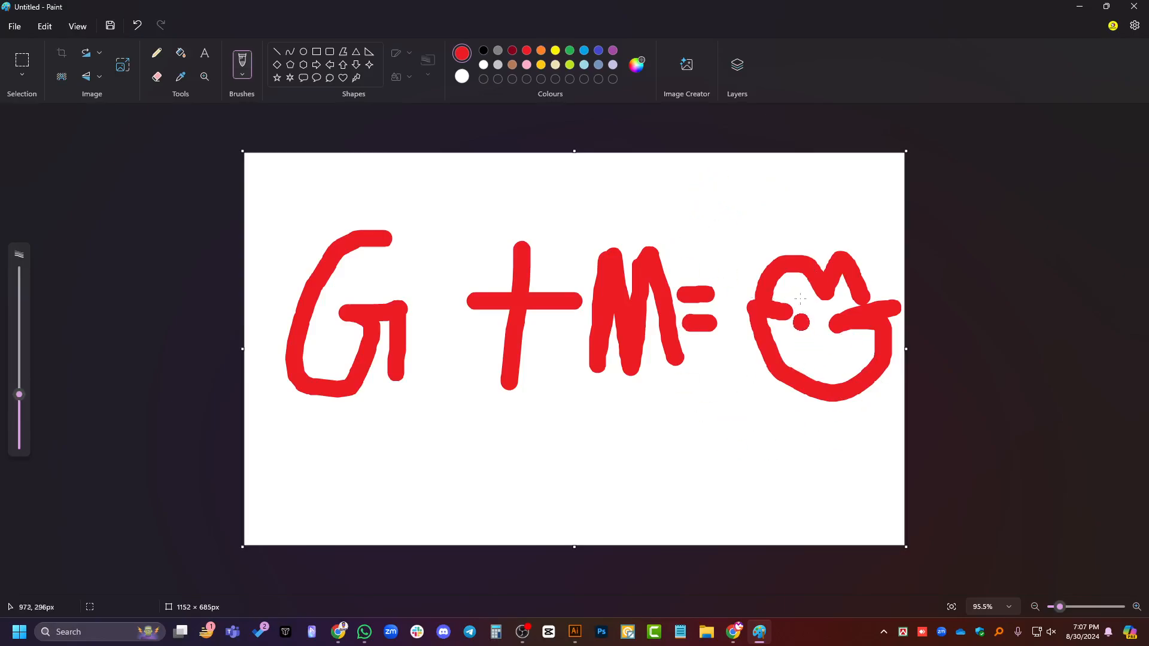
mouse_move(812, 242)
left_mouse_down()
mouse_move(821, 263)
mouse_move(824, 231)
mouse_move(849, 240)
mouse_move(839, 258)
left_mouse_up()
key("ctrl+z")
key("ctrl+z")
key("ctrl+z")
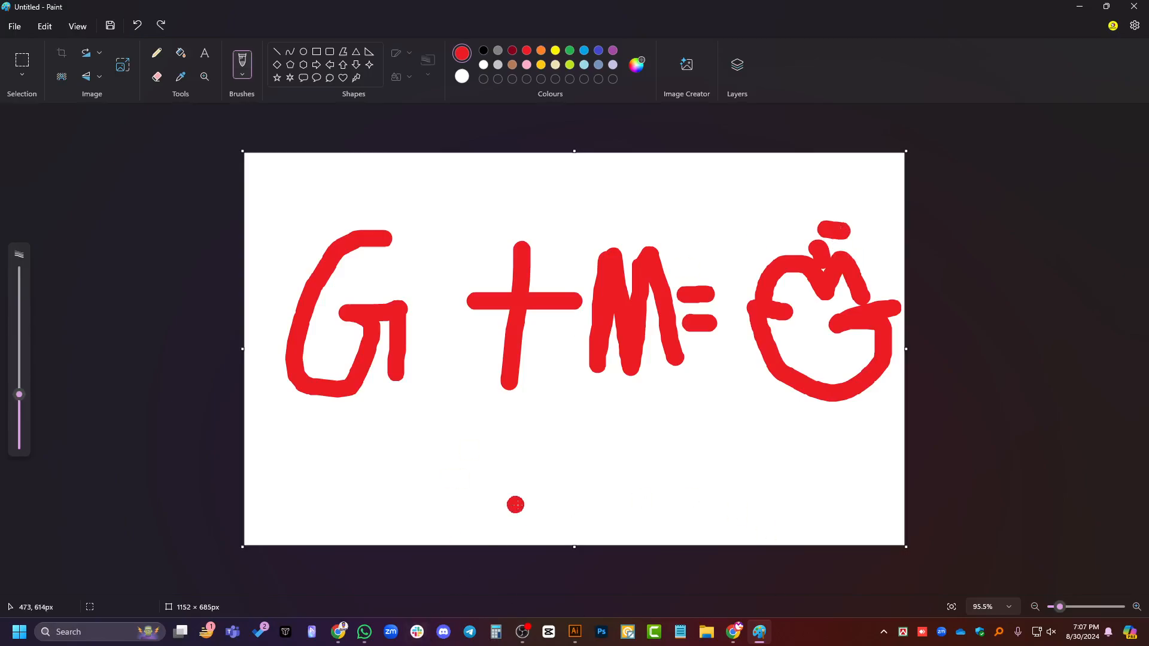
key("ctrl+z")
key("ctrl+z")
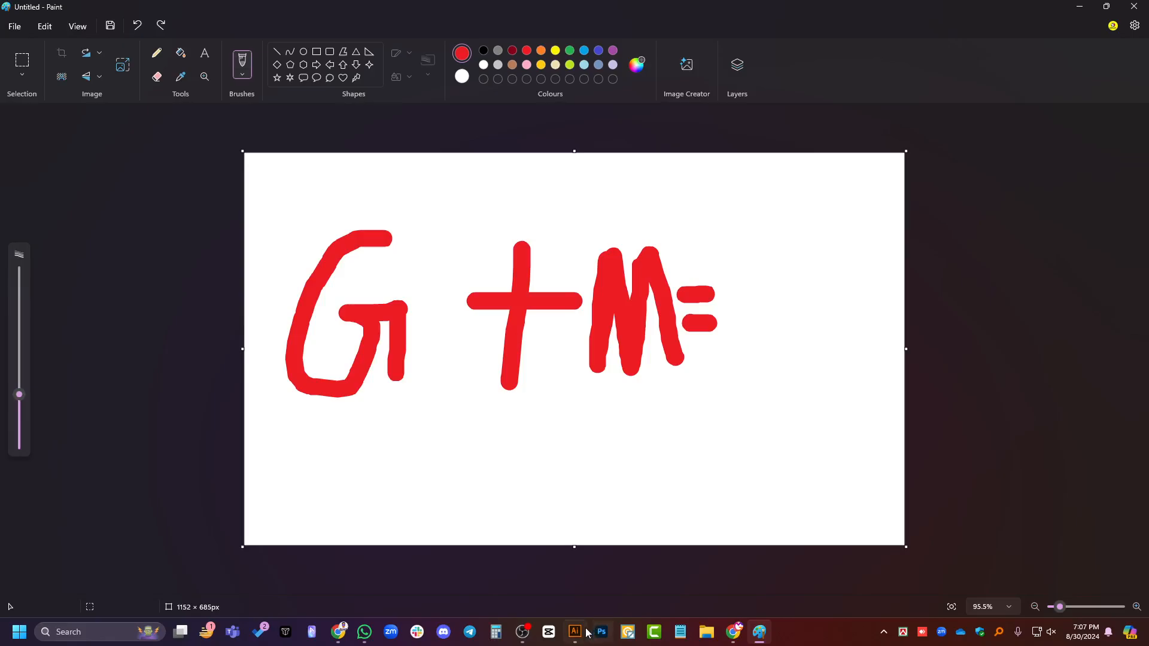
Switch to Illustrator and create a new 1000 × 1000 px document with RGB colour and 300 ppi raster effects.
left_click(575, 633)
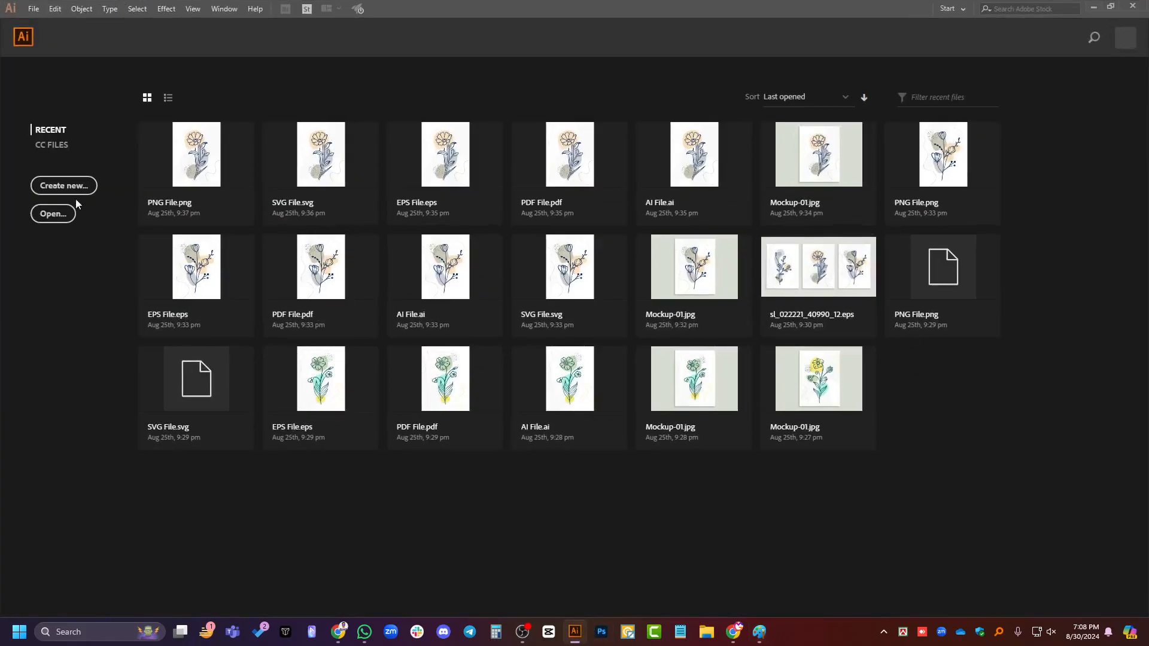
left_click(74, 190)
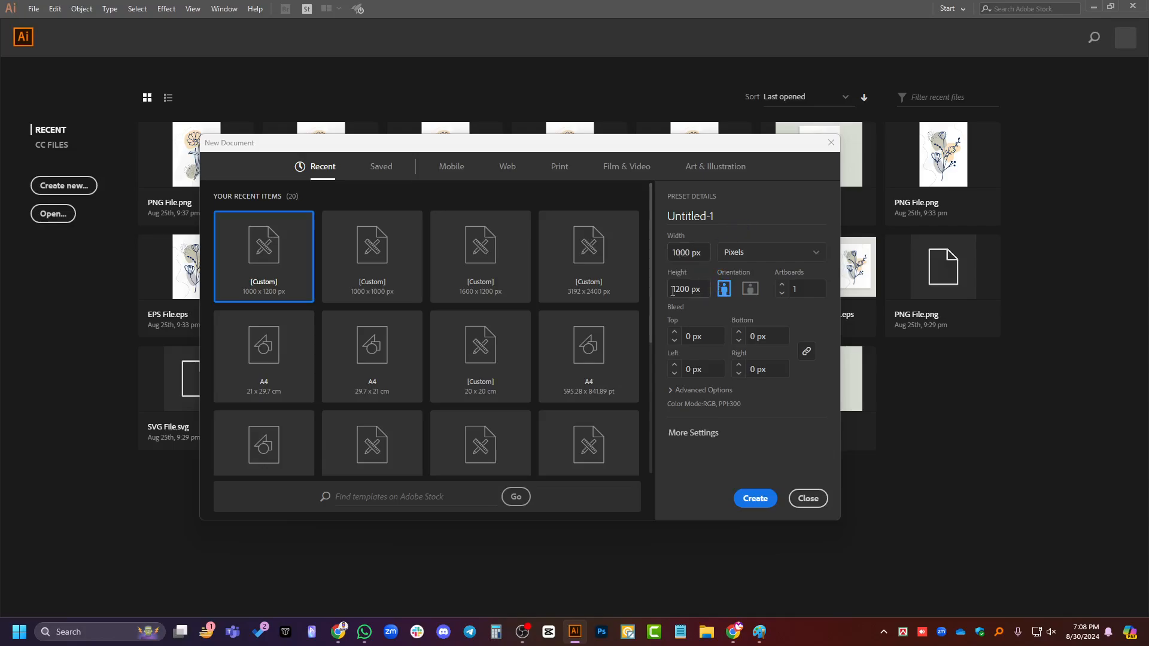
left_click(703, 289)
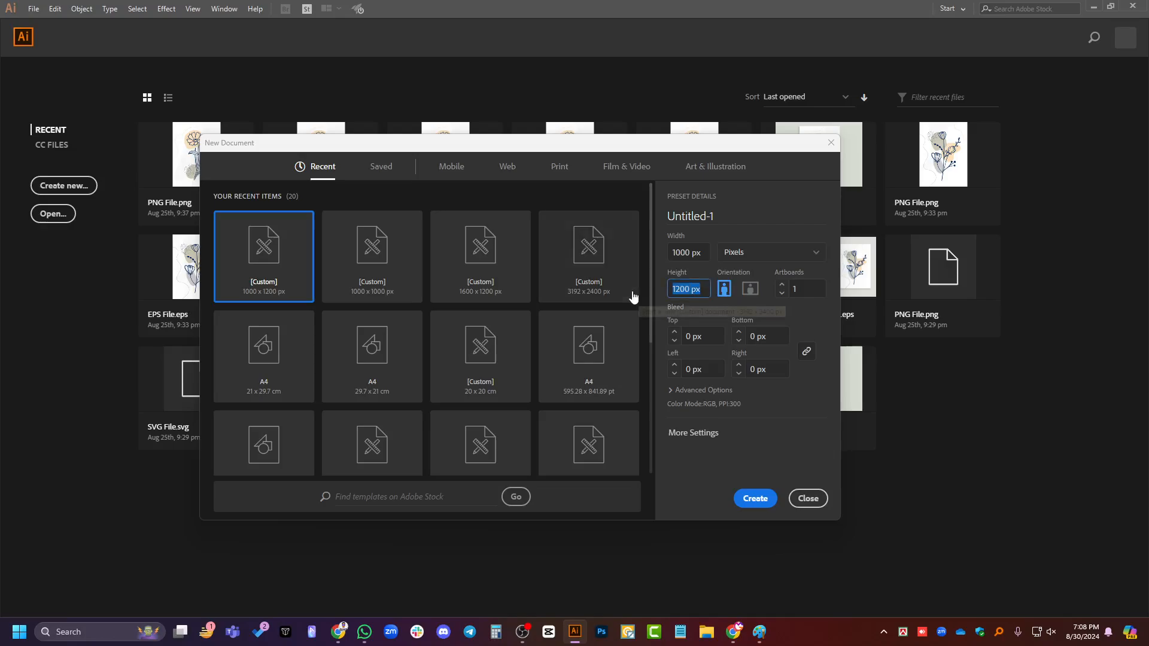
type("1000")
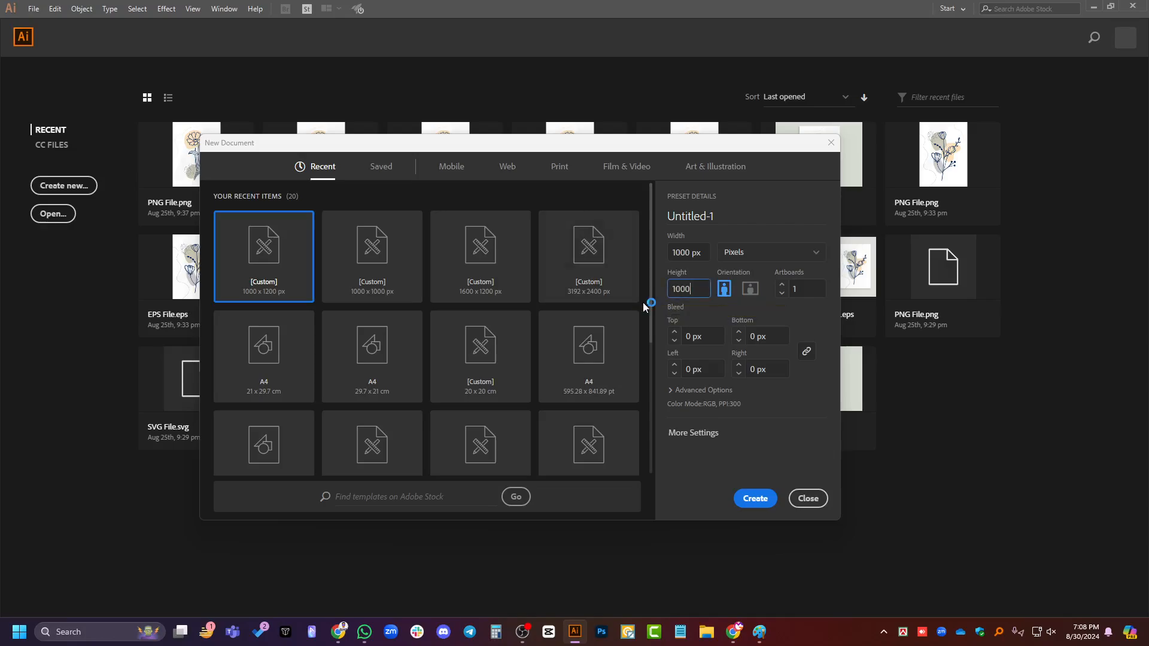
left_click(699, 391)
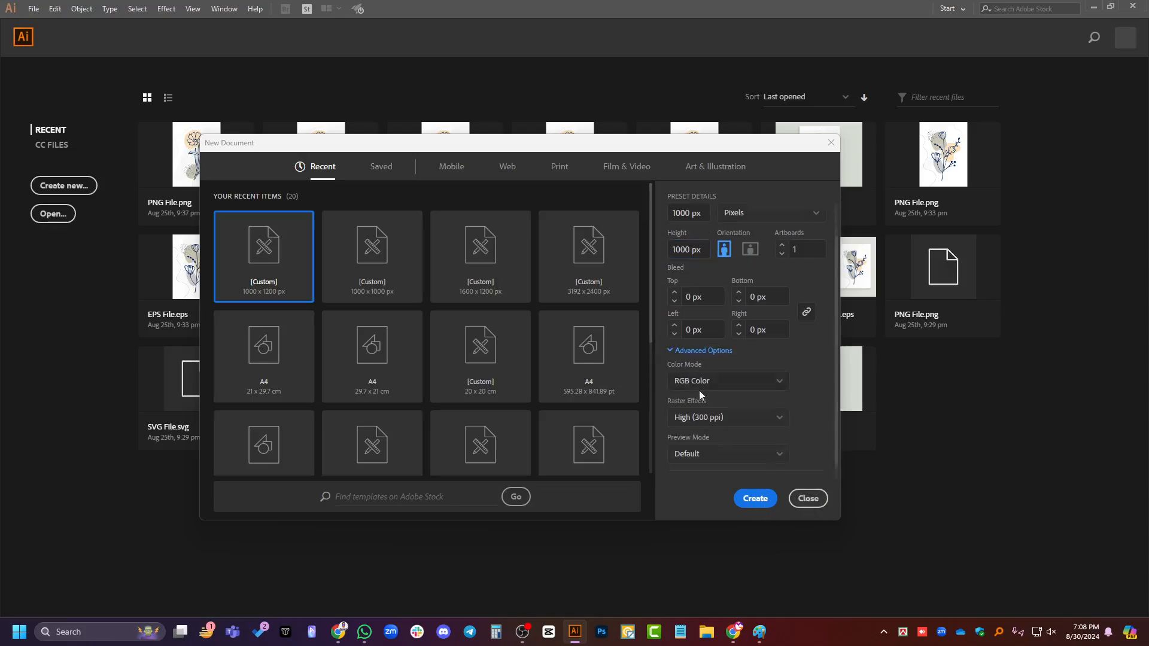
scroll(700, 391, "down", 2)
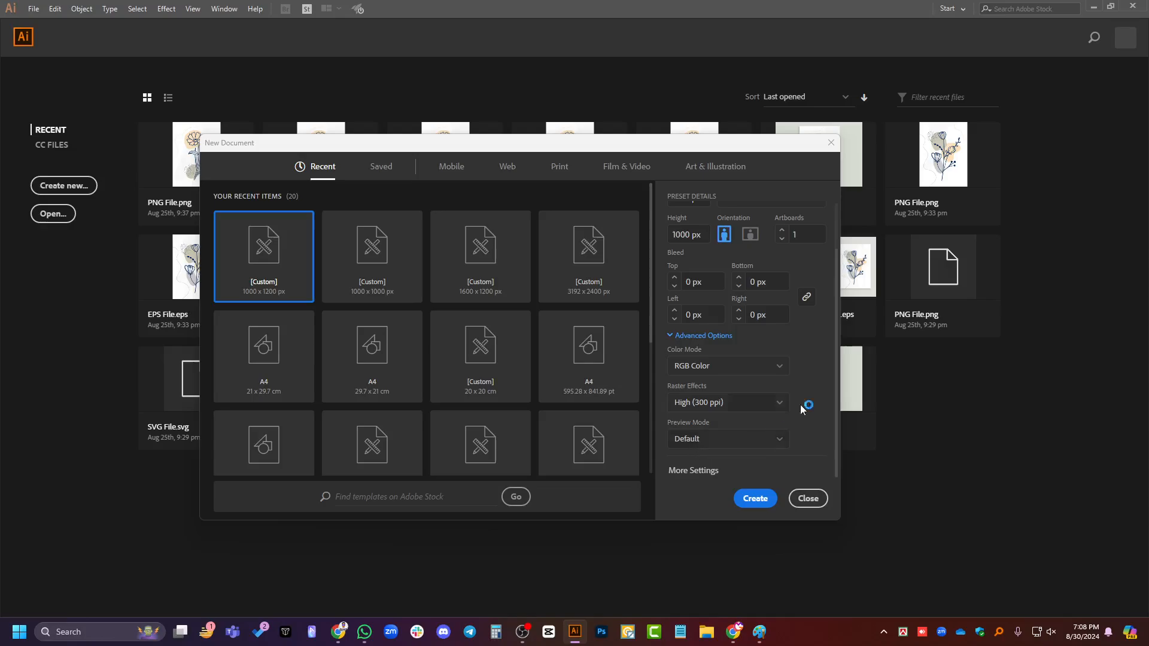
scroll(799, 404, "up", 2)
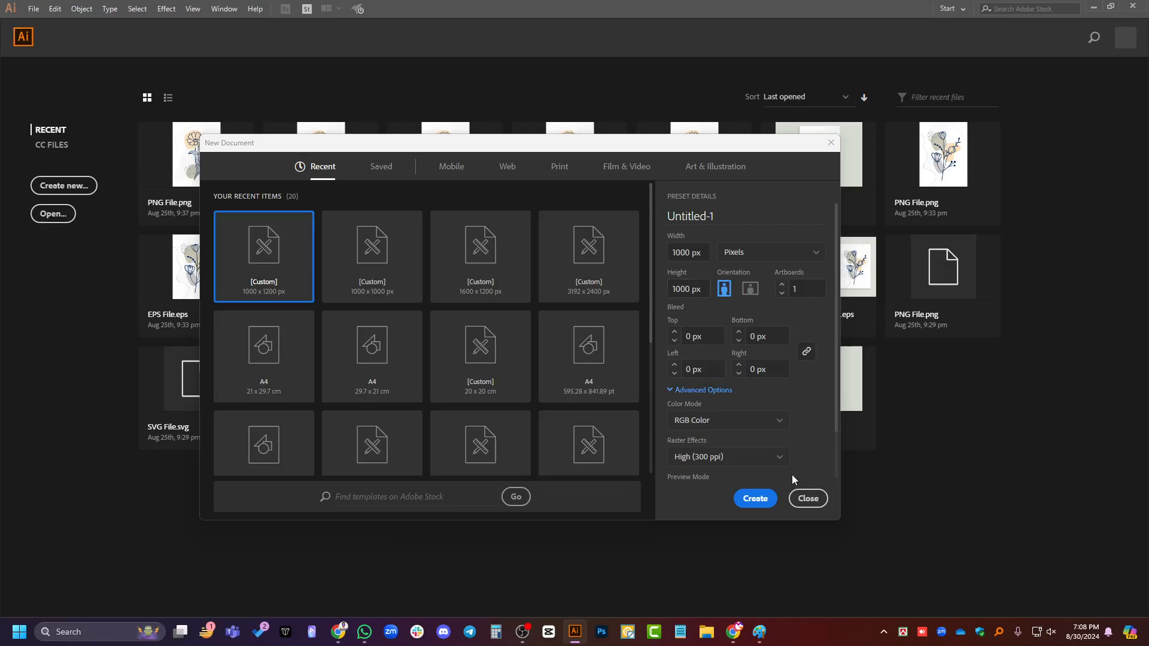
left_click(754, 499)
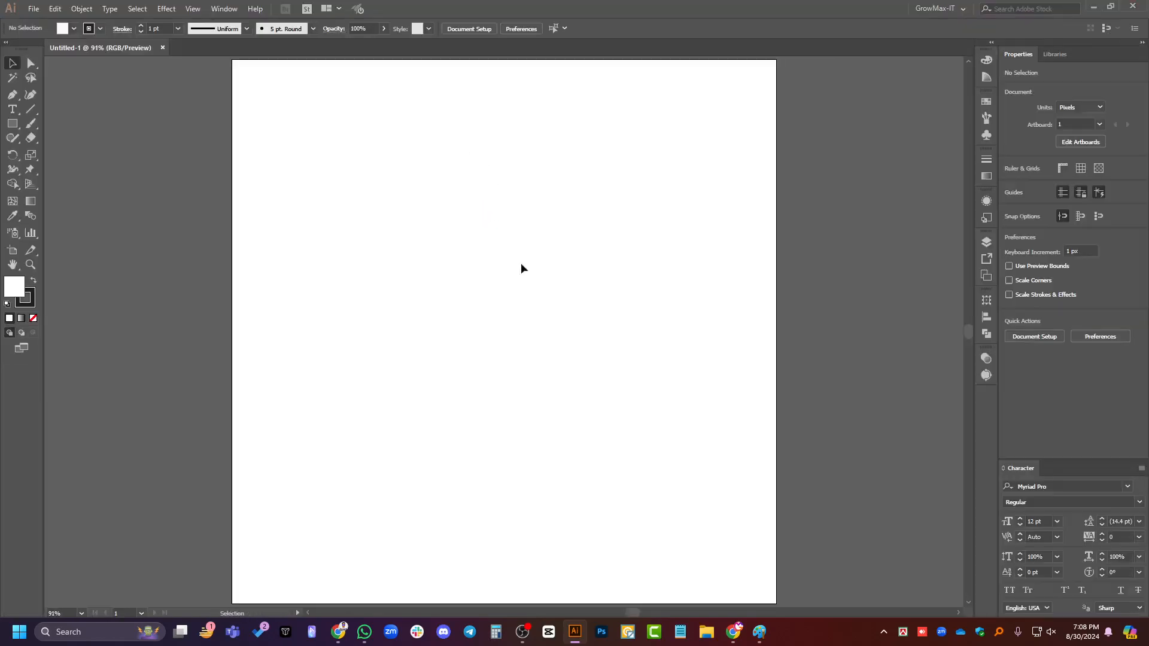
Copy the GrowMax-IT logo image from the browser and paste it into the new Illustrator document.
key("ctrl+minus")
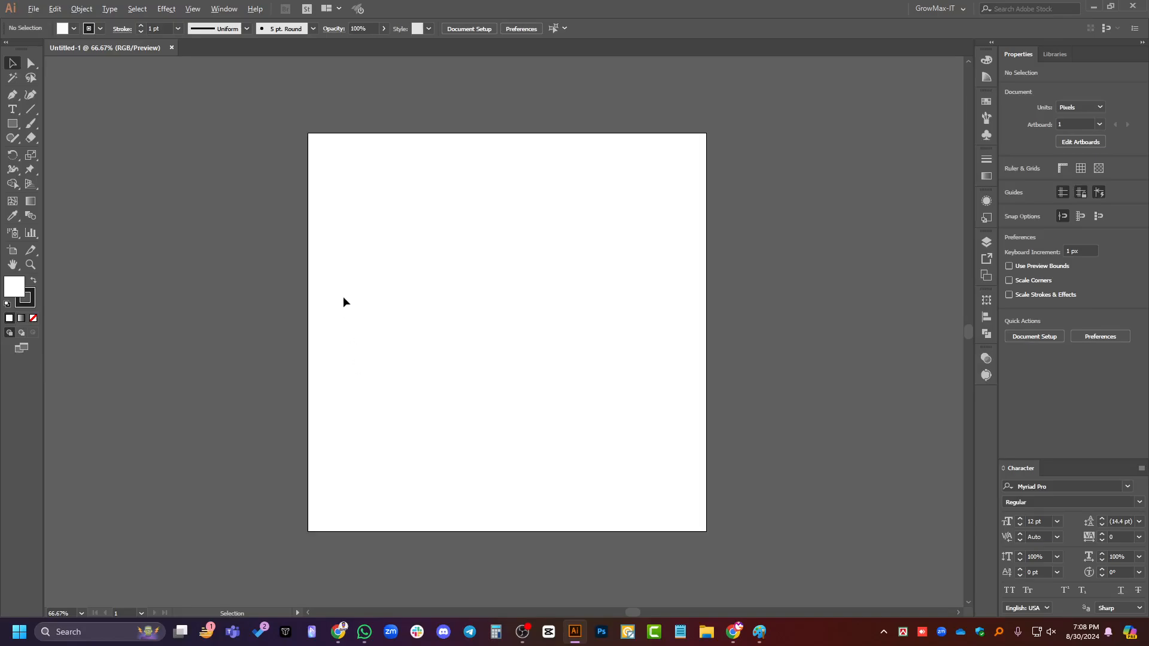
key("ctrl+plus")
key("ctrl+plus")
key("ctrl+minus")
key("ctrl+minus")
key("ctrl+minus")
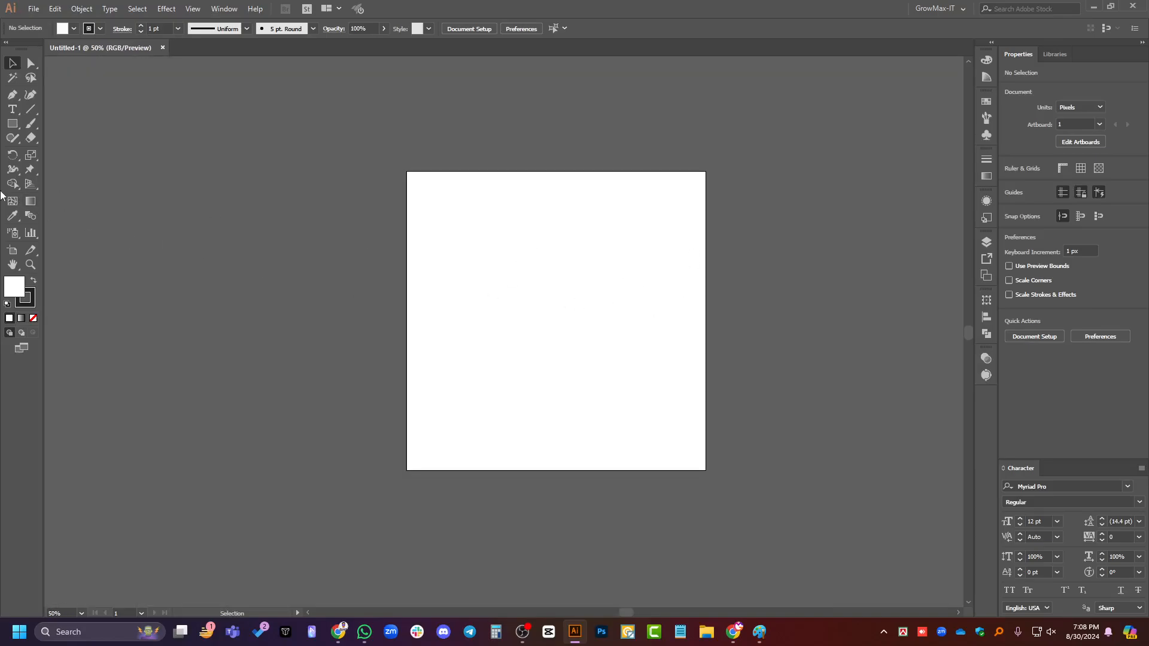
left_click(339, 632)
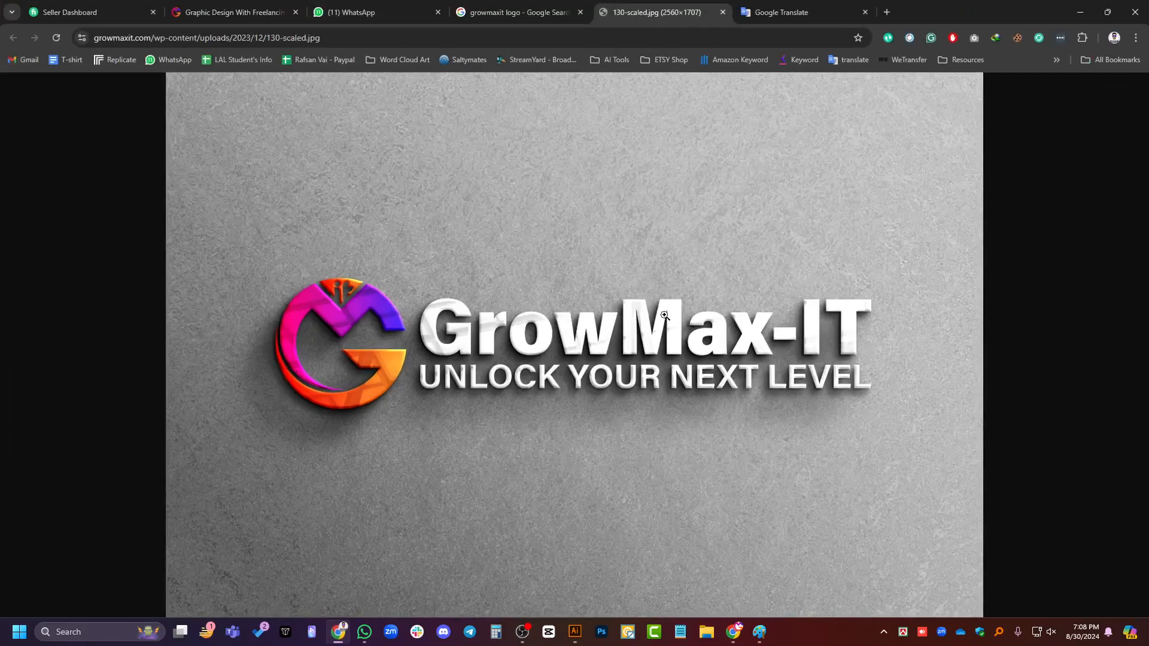
right_click(617, 231)
left_click(658, 270)
left_click(575, 633)
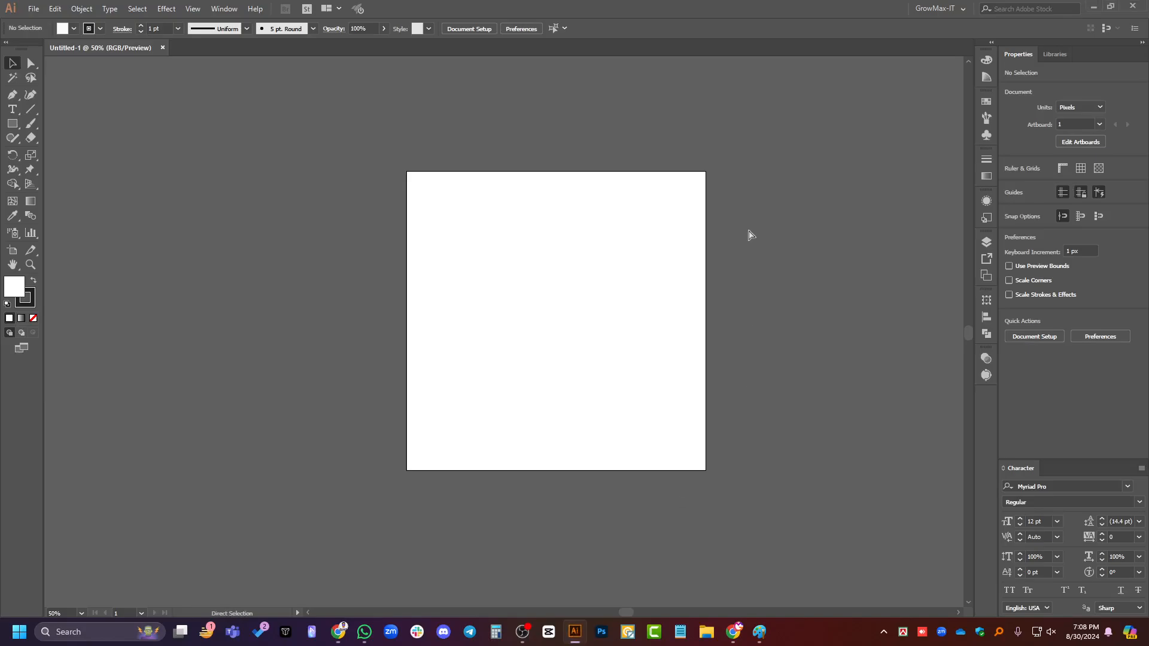
key("ctrl+v")
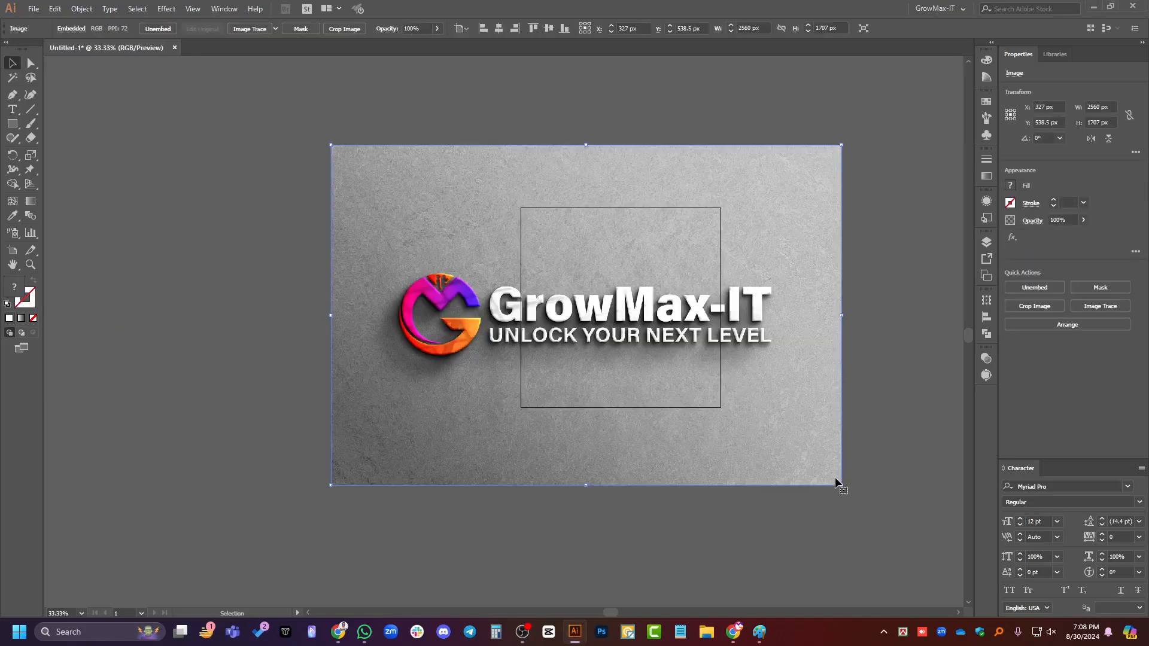
Scale the pasted logo image down to about 817 px wide and place it on the artboard, with a duplicate above the artboard.
left_click_drag(841, 485, 494, 254)
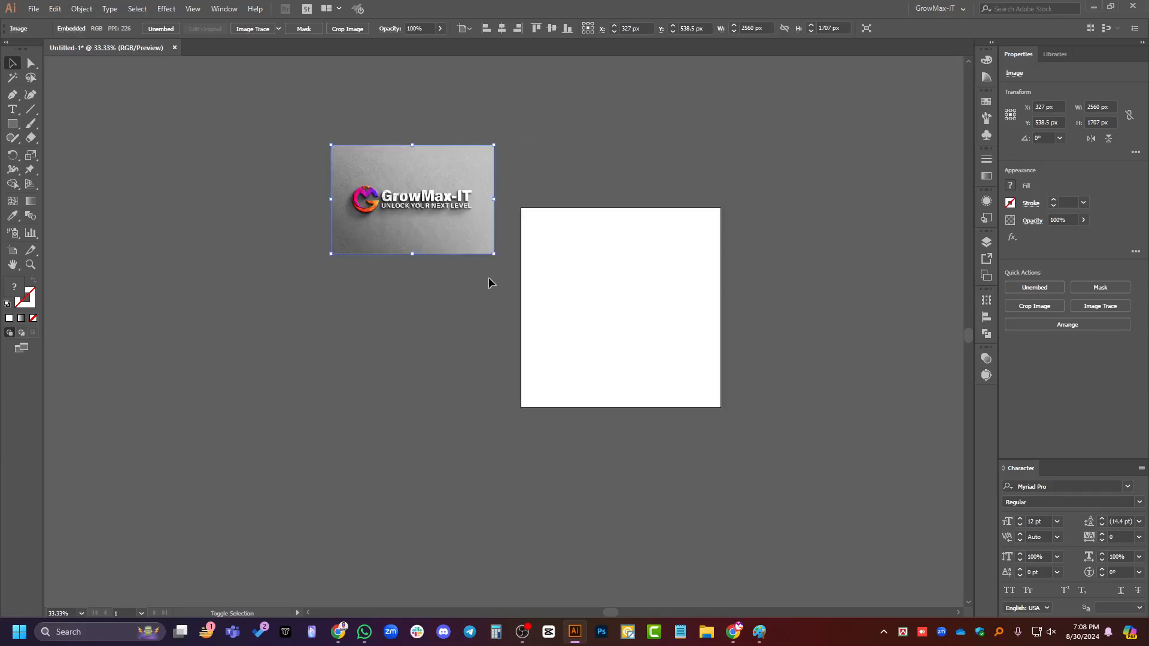
left_click_drag(448, 206, 663, 300)
scroll(662, 274, "up", 2)
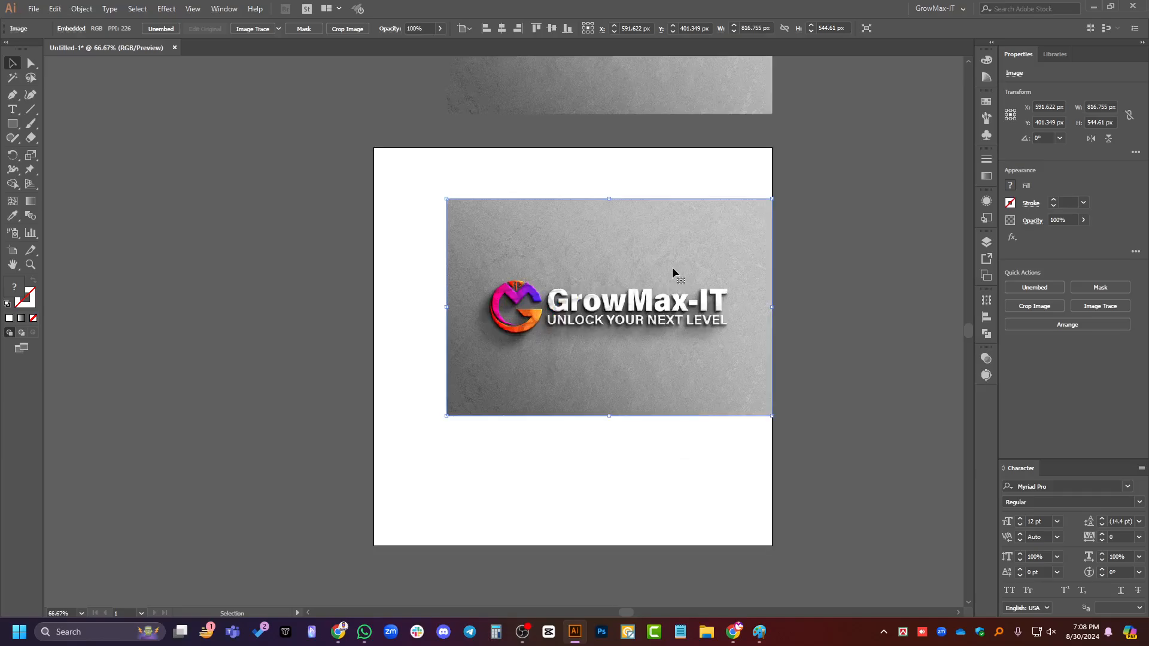
Crop the logo image on the artboard to its round GM icon, about 146 × 155 px.
left_click(344, 30)
left_click_drag(771, 305, 542, 302)
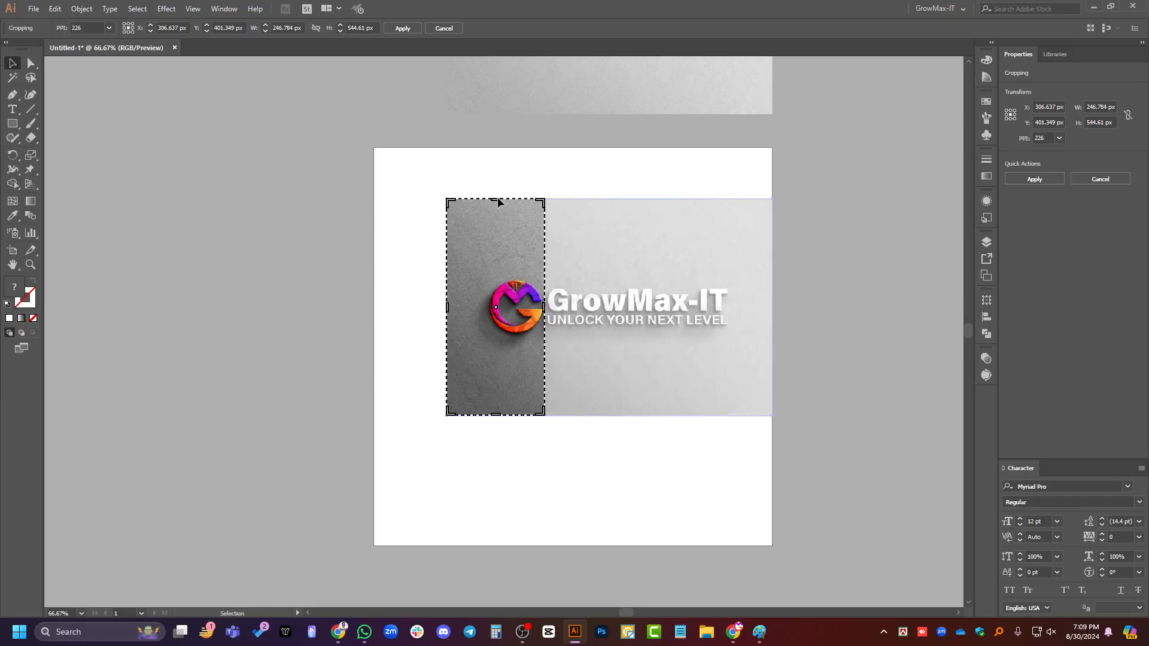
left_click_drag(496, 202, 496, 278)
left_click_drag(449, 345, 487, 345)
left_click_drag(516, 413, 516, 337)
key("Return")
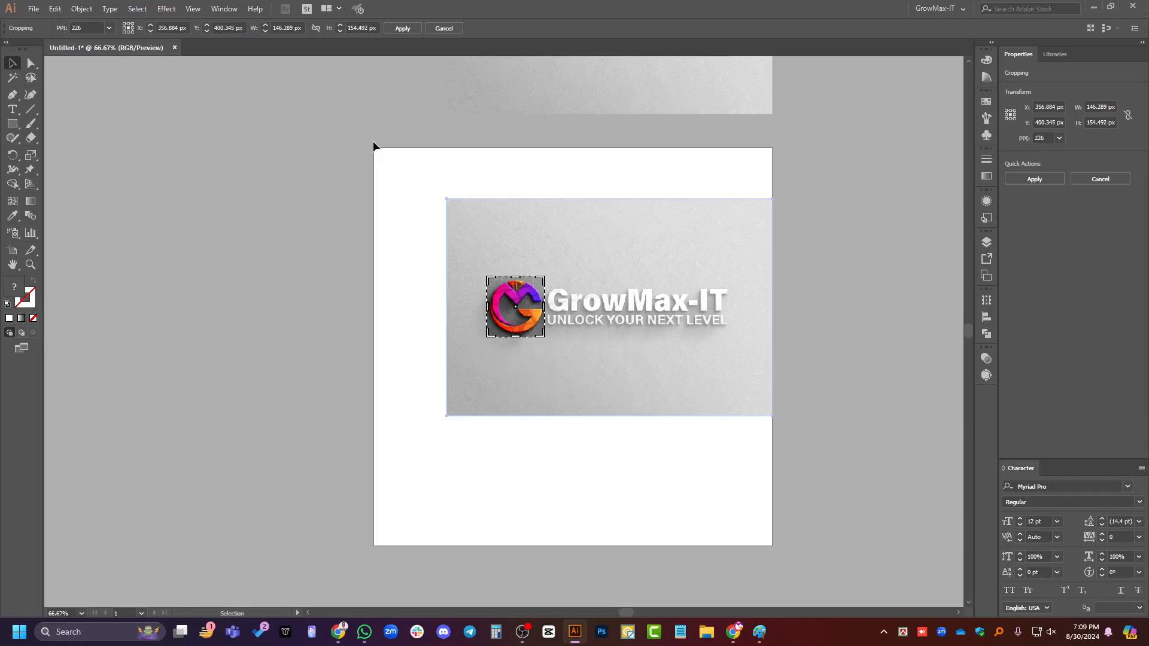
Enlarge the cropped GM icon to roughly twice its size near the artboard's left edge, and deselect it.
key("ctrl+plus")
key("ctrl+plus")
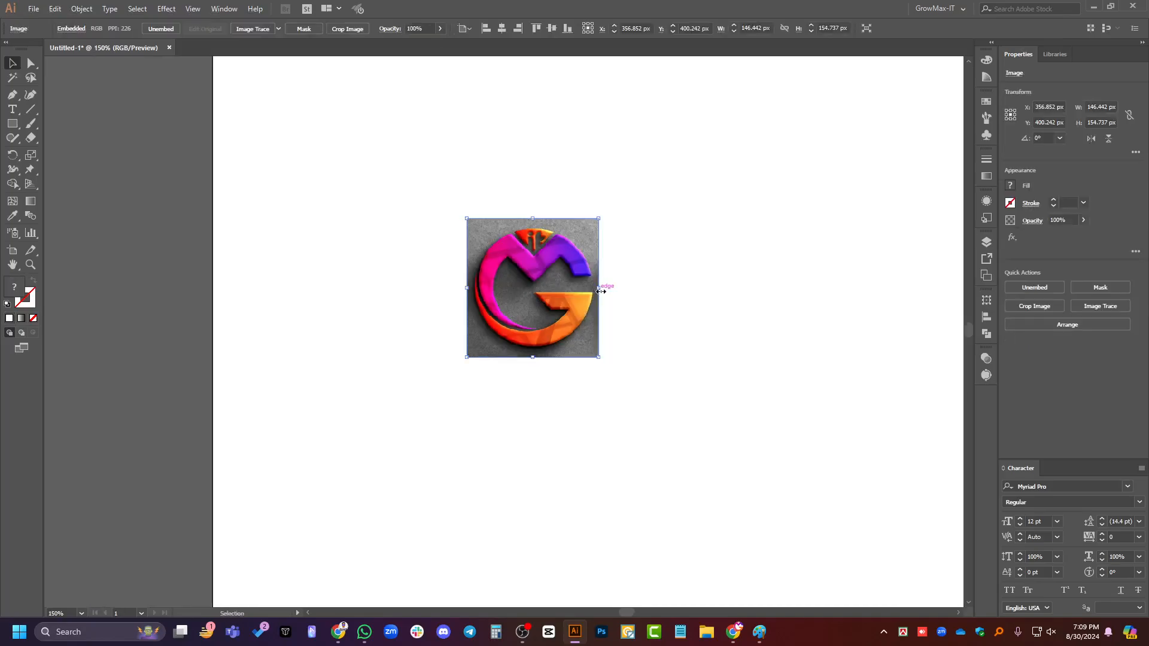
left_click_drag(599, 286, 544, 297)
key("ctrl+minus")
key("ctrl+minus")
scroll(590, 313, "up", 1)
key("ctrl+shift+a")
scroll(534, 174, "up", 1)
scroll(638, 277, "right", 3)
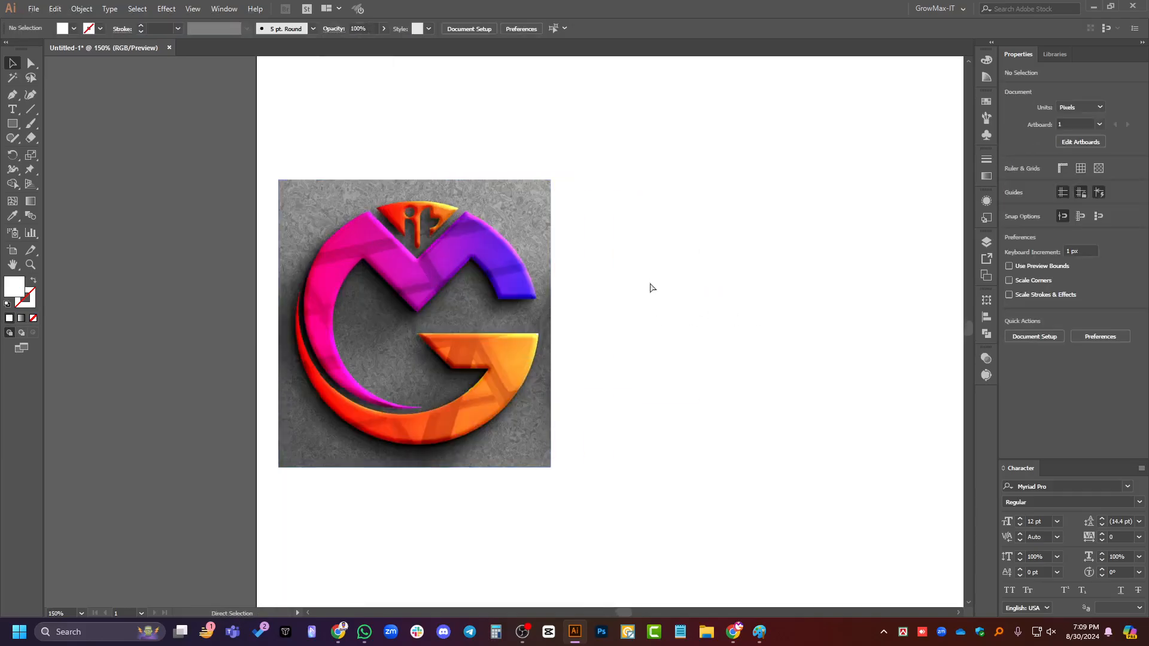
scroll(659, 306, "down", 1)
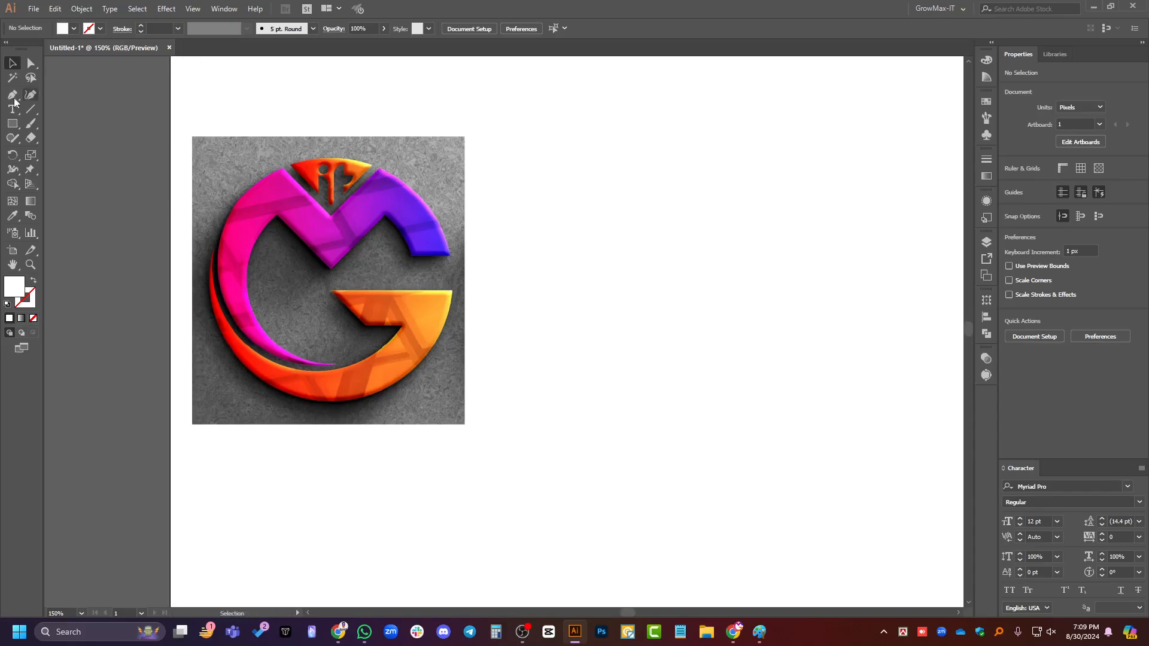
Draw a white circle without a stroke, about 249 px in diameter, to the right of the GM icon.
left_click_drag(12, 123, 54, 157)
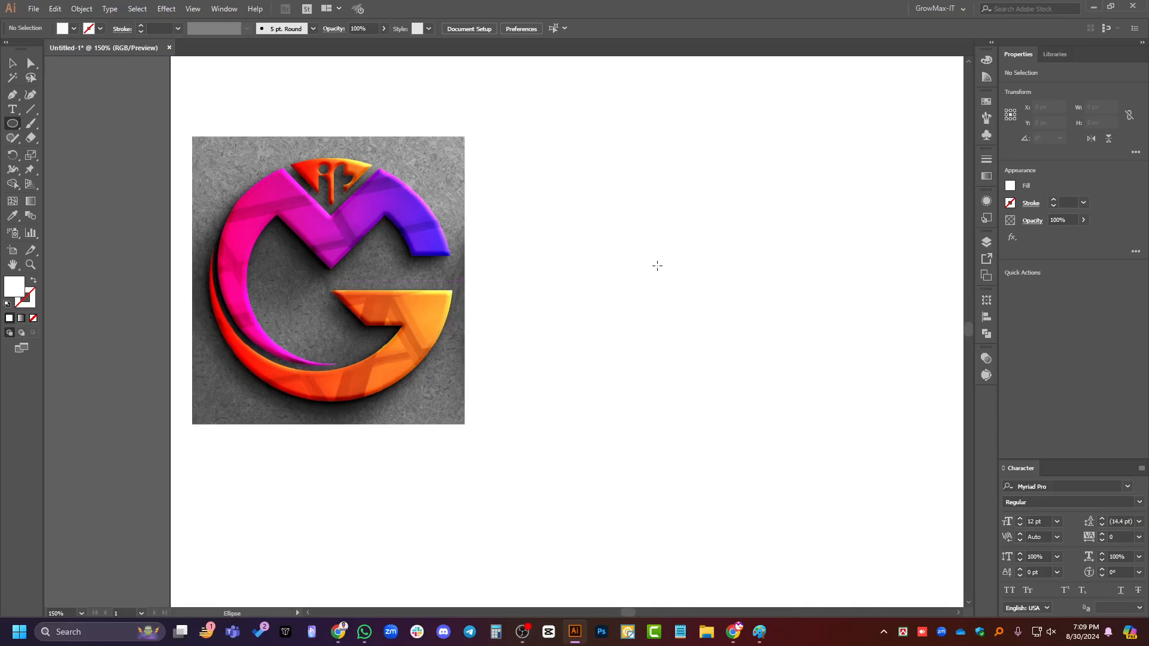
left_click_drag(682, 275, 772, 395)
key("v")
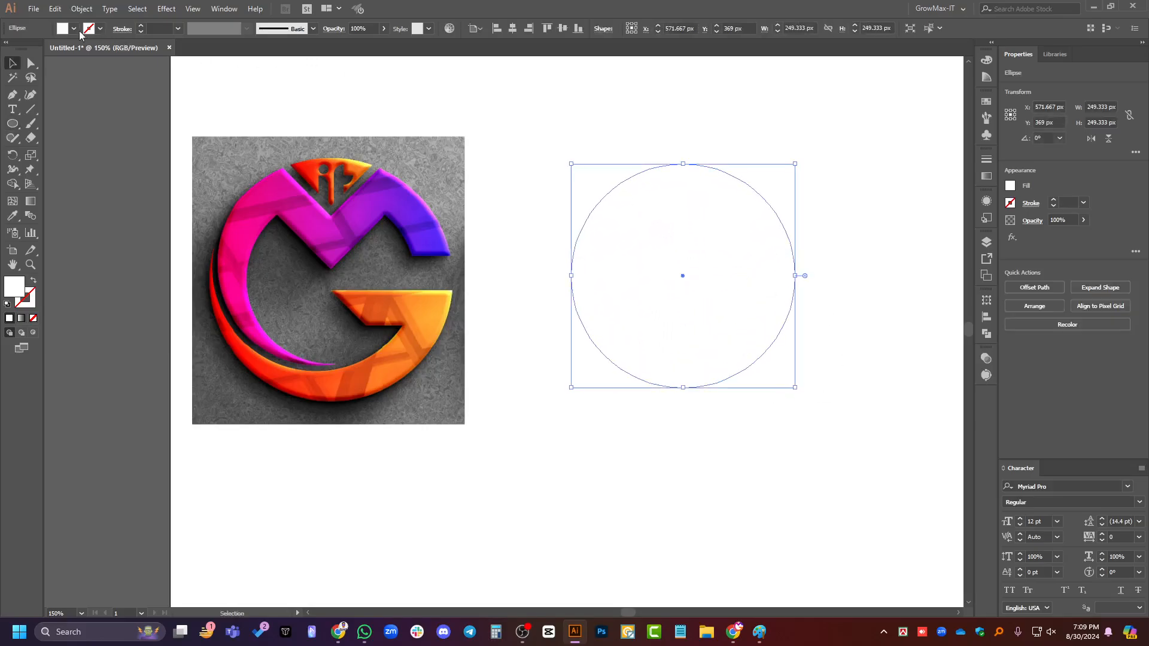
Turn the white circle into an unfilled outline with a black 5 pt stroke.
left_click(75, 29)
left_click(29, 50)
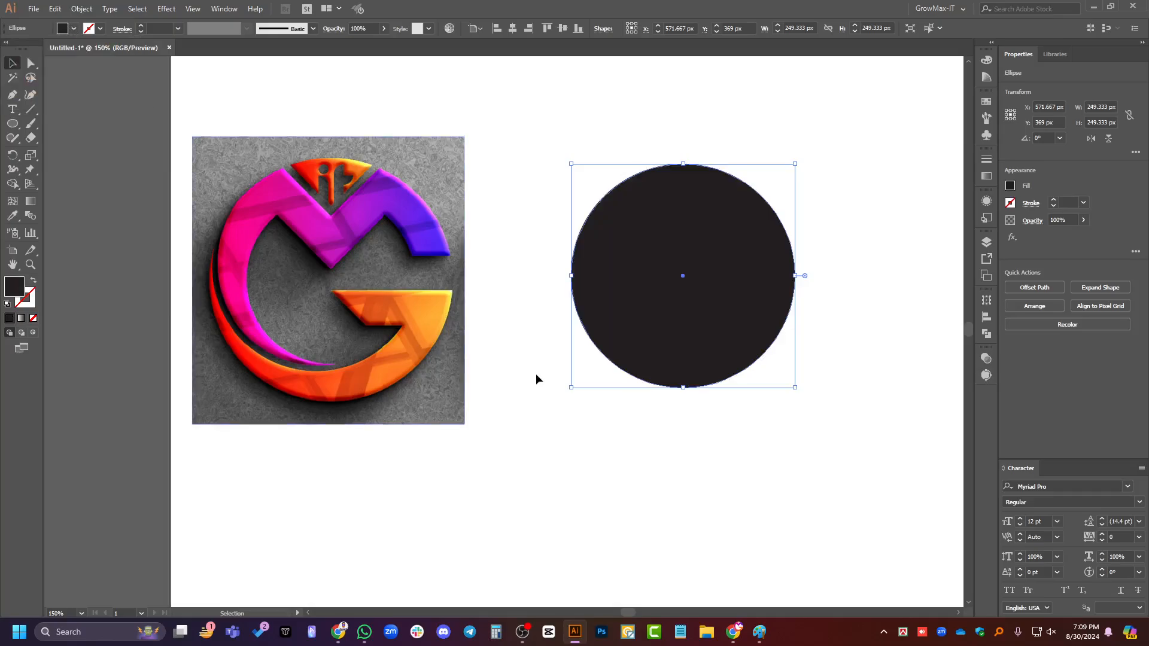
key("shift+x")
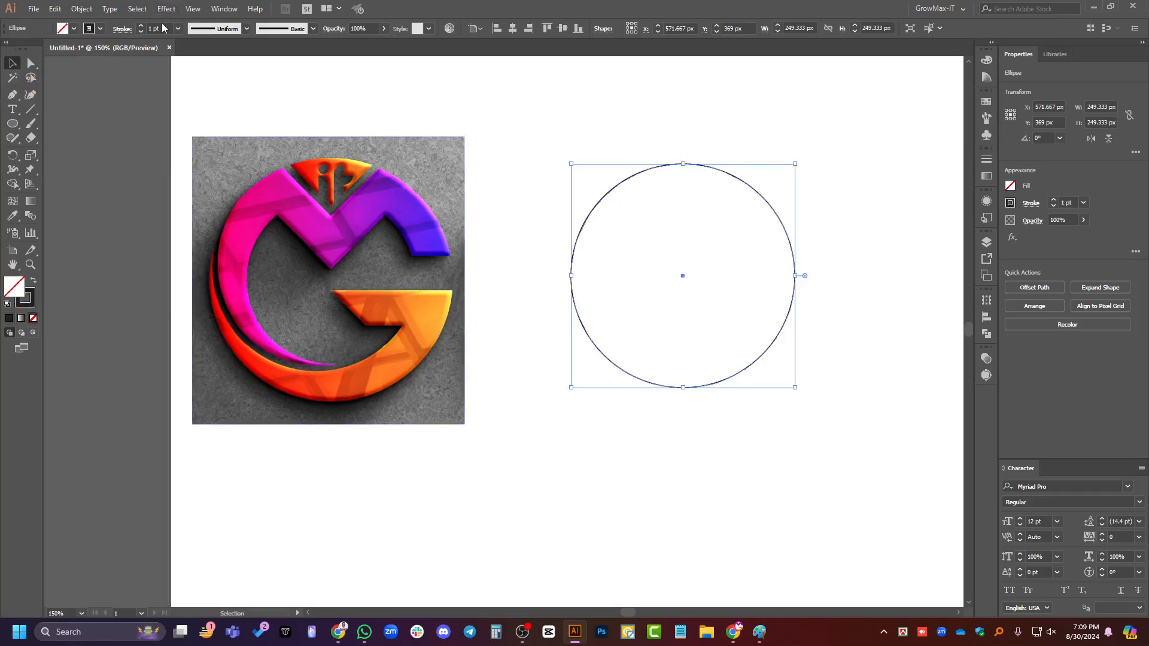
left_click(140, 25)
left_click(140, 25)
left_click(140, 25)
left_click(140, 26)
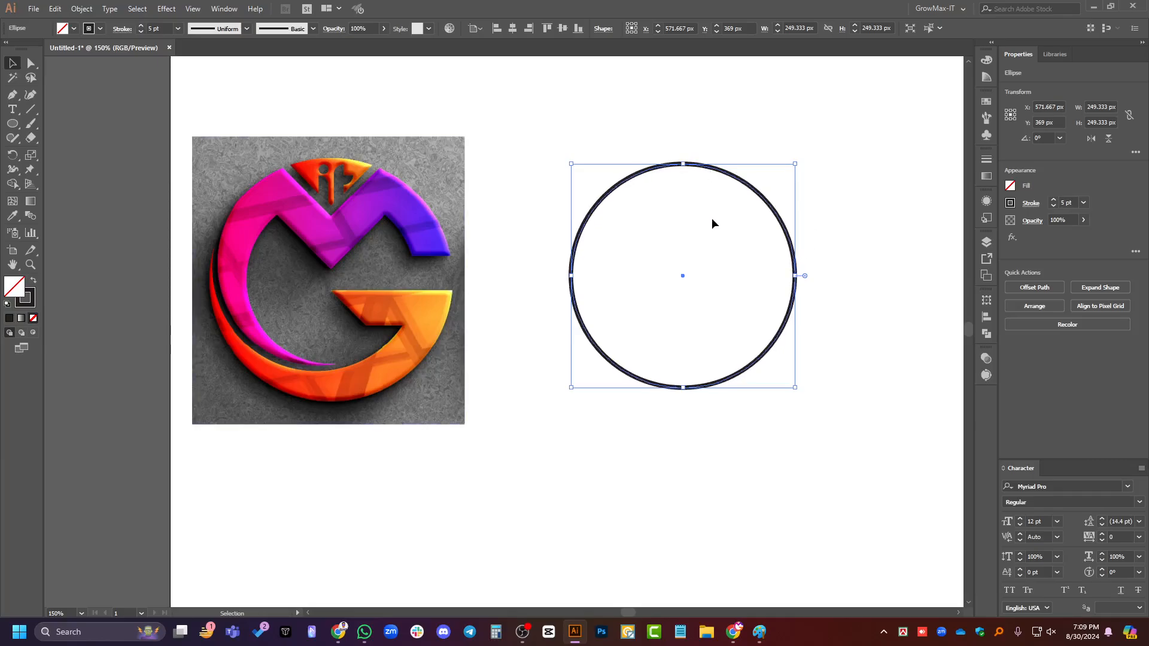
Make a smaller concentric copy of the outlined circle, about 193 px in diameter, and deselect it.
key("a")
key("v")
left_click_drag(684, 162, 682, 188)
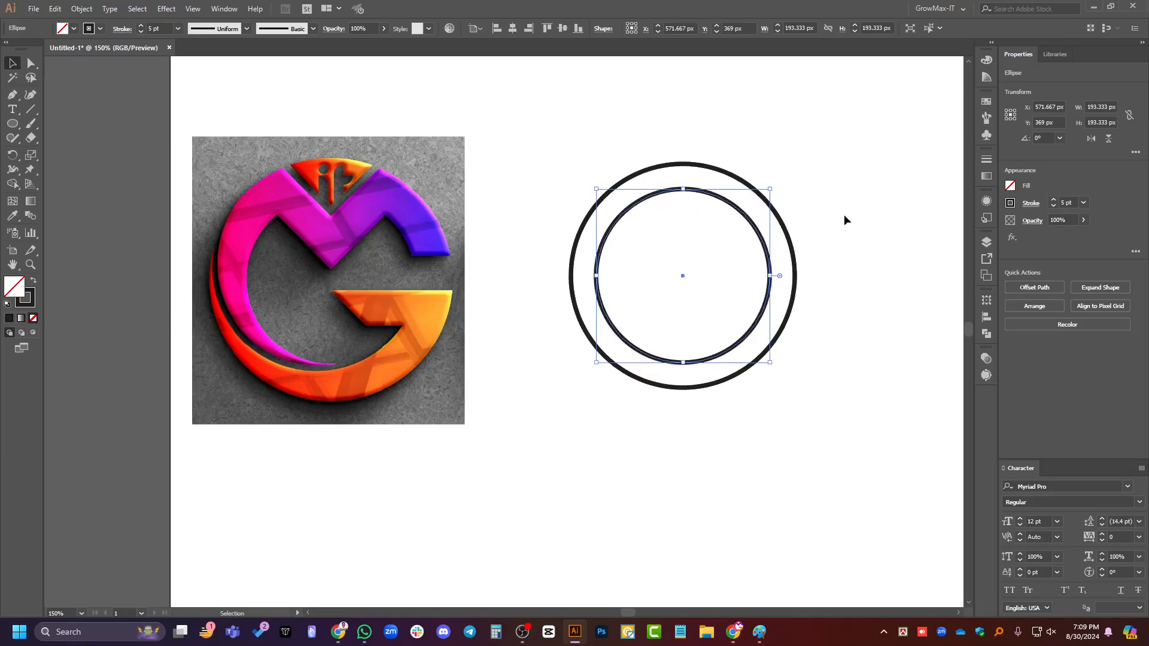
left_click(844, 214)
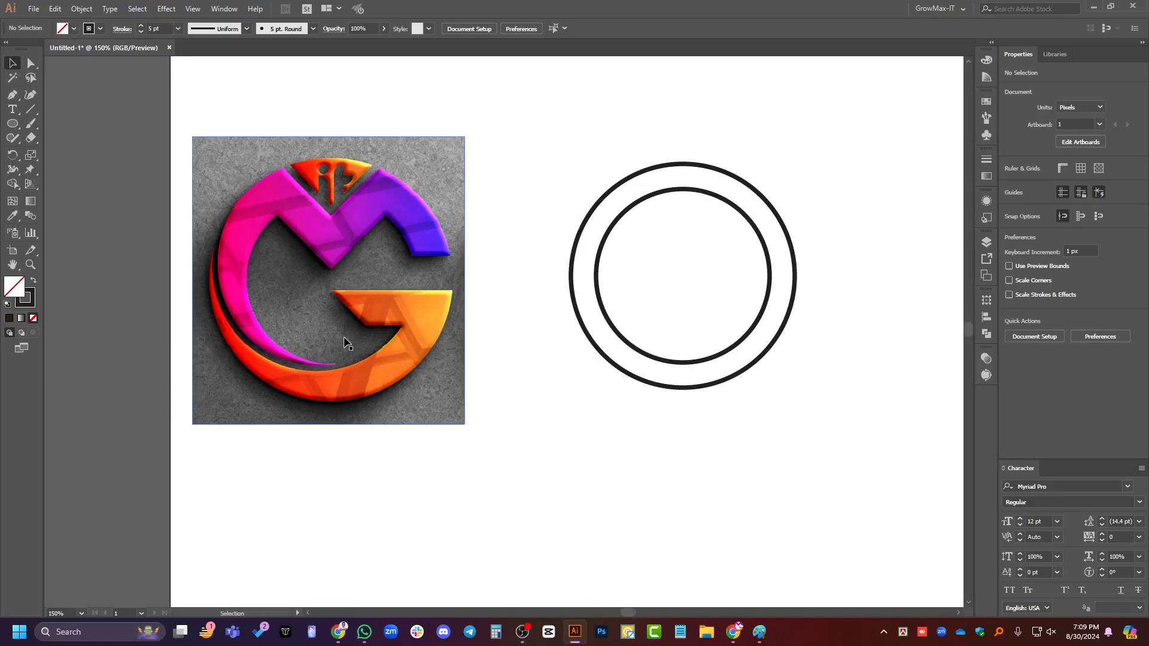
Add a point text object with placeholder text beside the circles and enlarge it to about 67 pt.
scroll(353, 341, "down", 1)
scroll(349, 352, "up", 1)
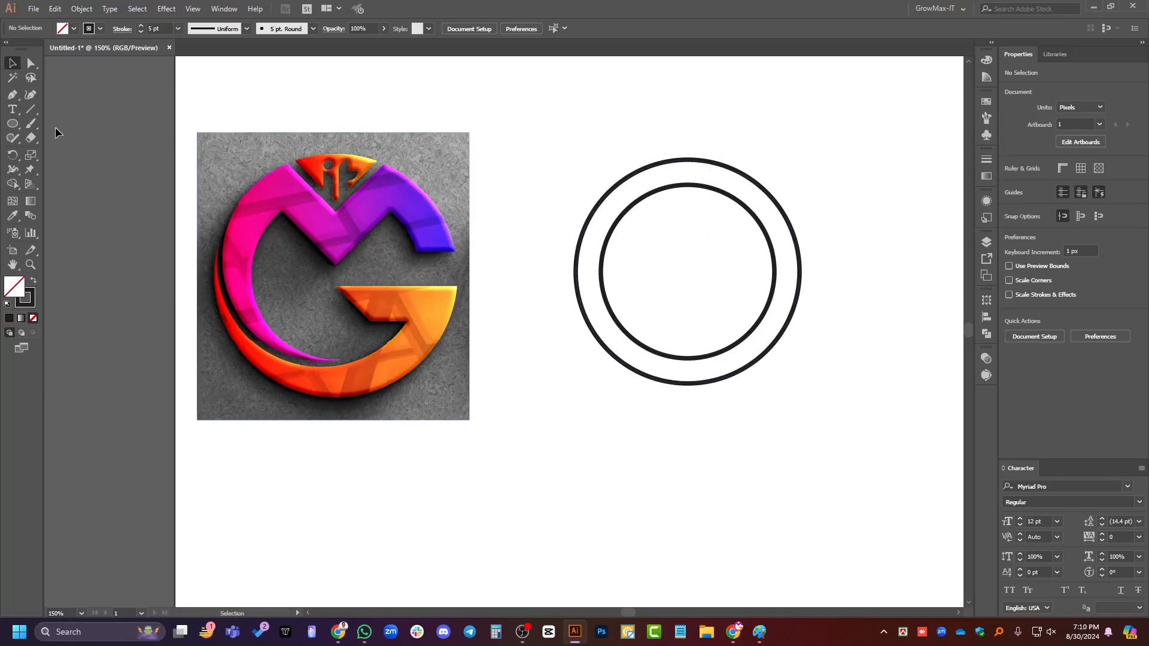
left_click(27, 114)
left_click(27, 112)
key("ctrl+minus")
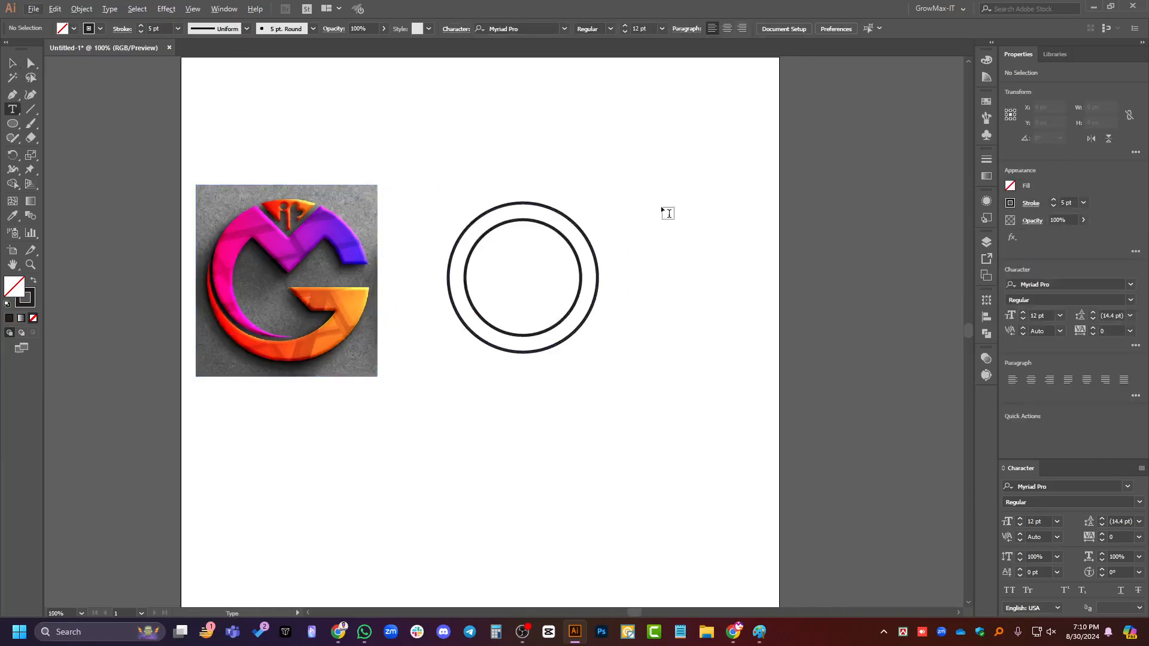
left_click(662, 208)
key("Escape")
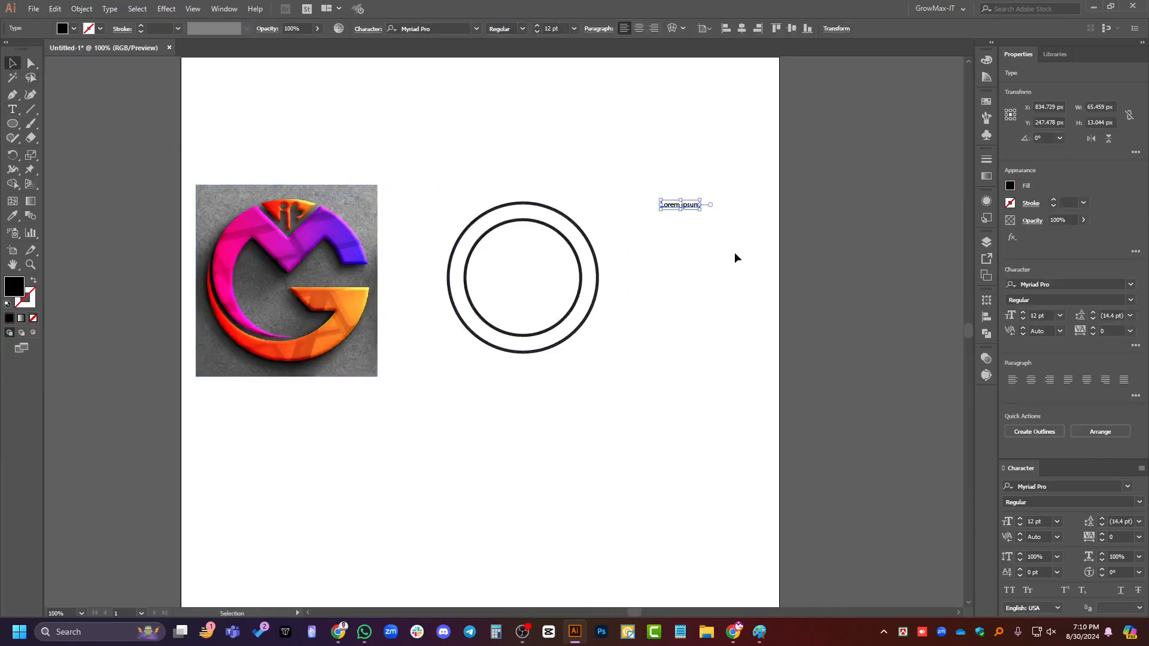
left_click_drag(702, 212, 886, 254)
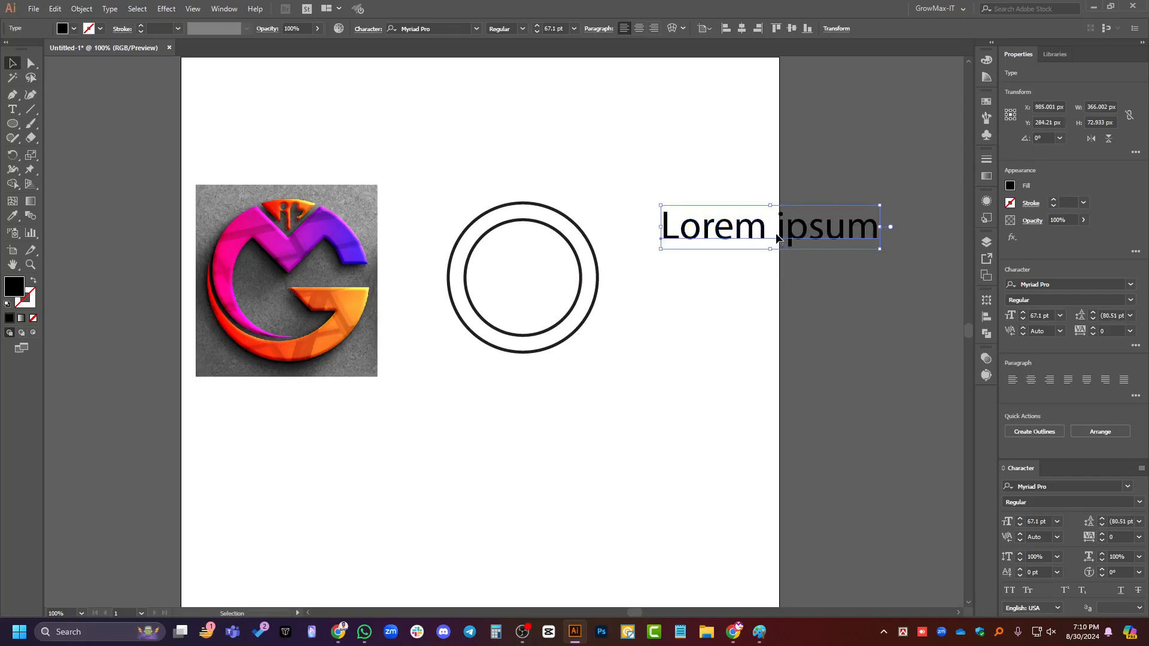
Move the placeholder text up above the circles and replace its content with "G M".
left_click_drag(763, 234, 692, 178)
key("t")
left_click(692, 178)
key("ctrl+a")
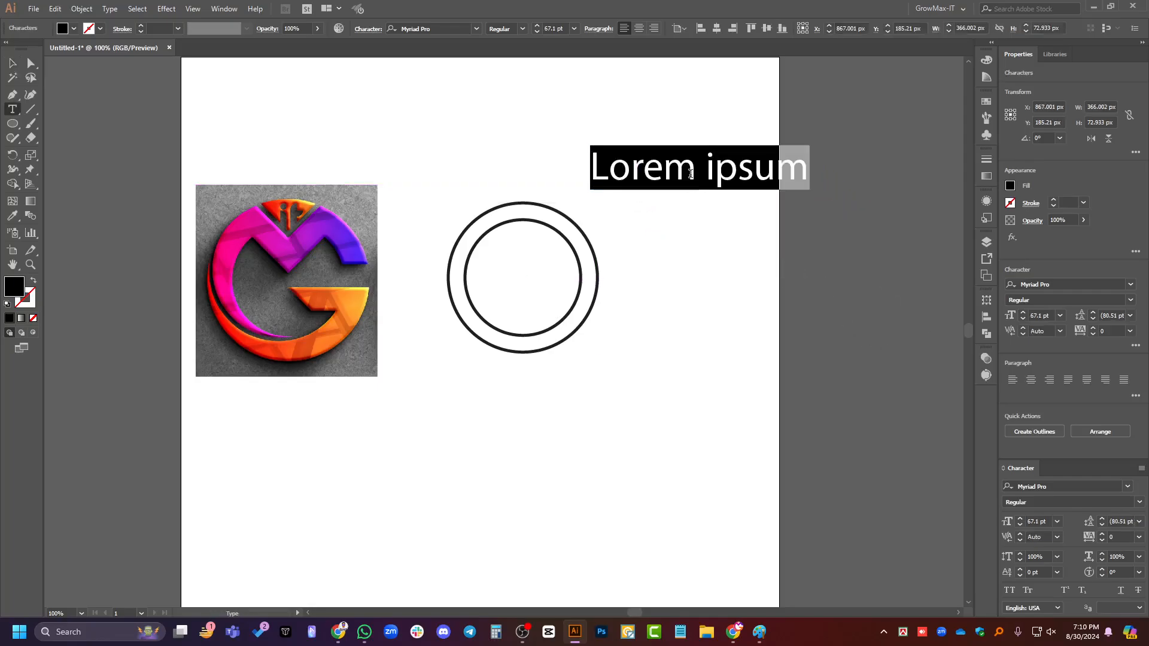
type("G")
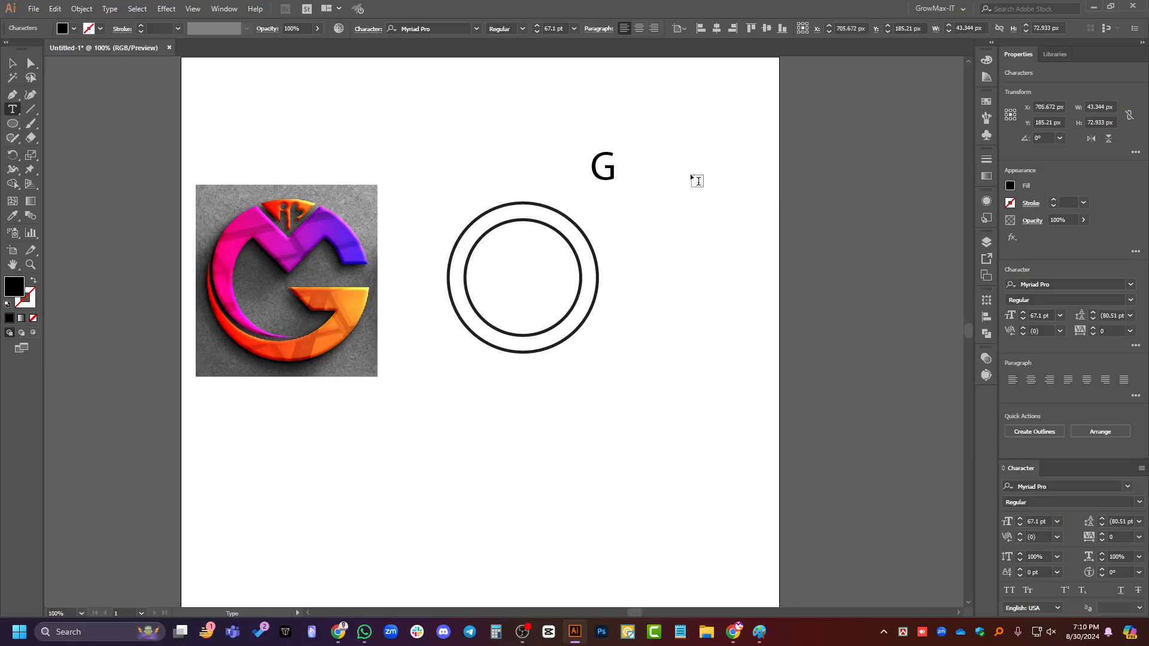
type(" M")
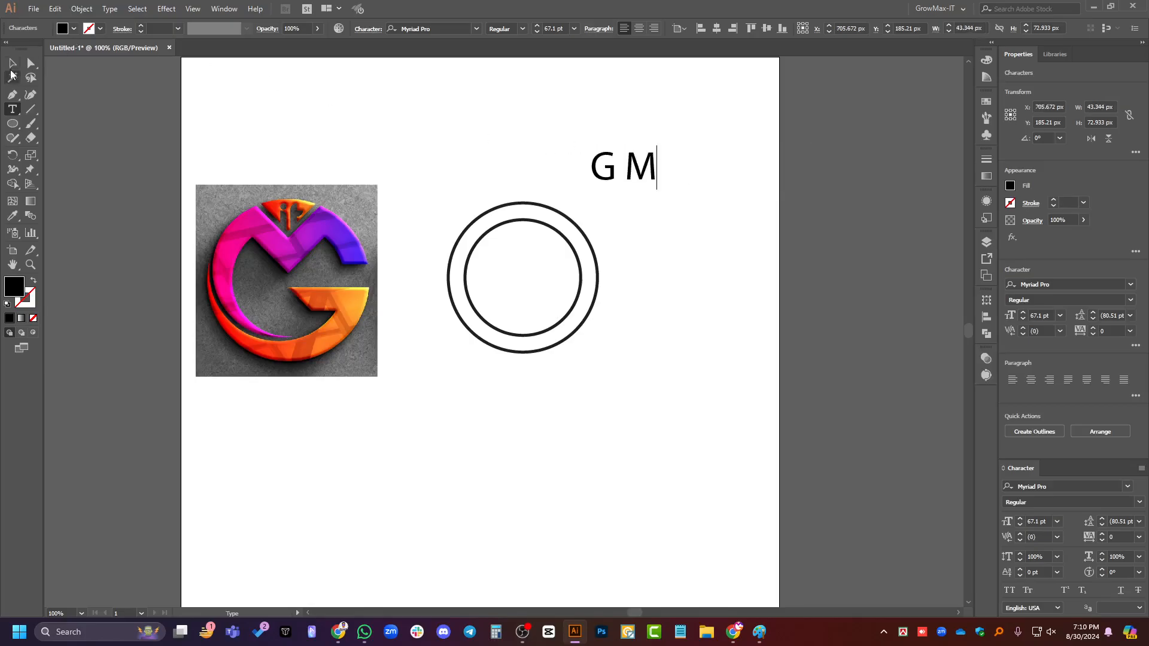
key("Escape")
Set the font of the "G M" text to Lato in the Bold style.
scroll(588, 137, "up", 2)
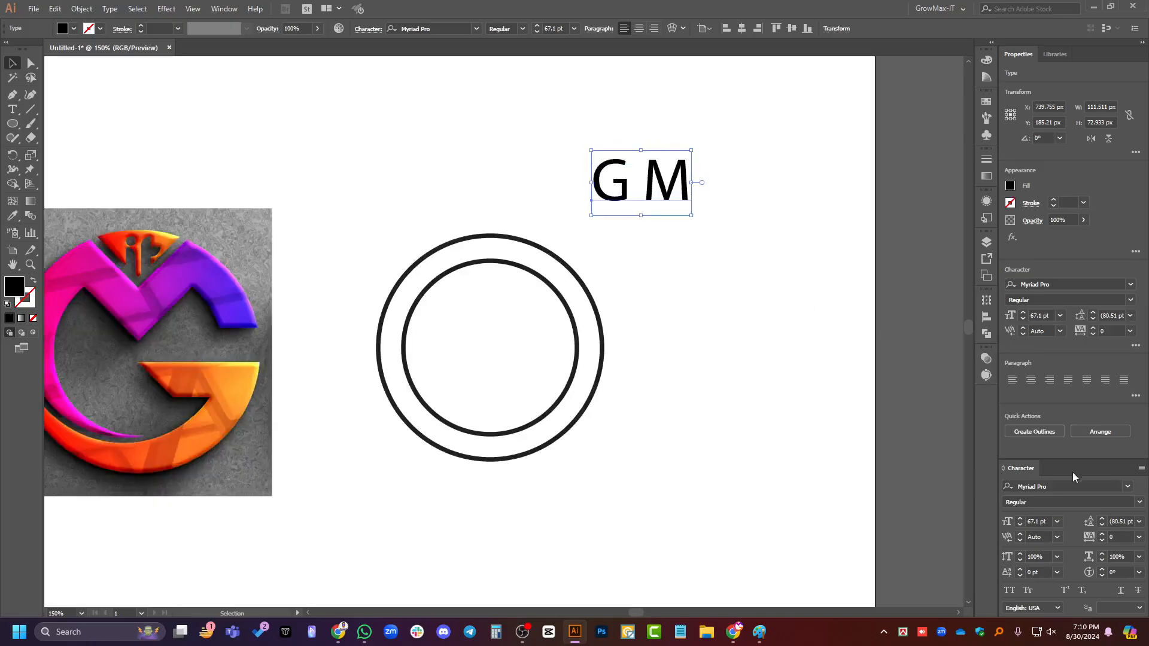
left_click(1139, 502)
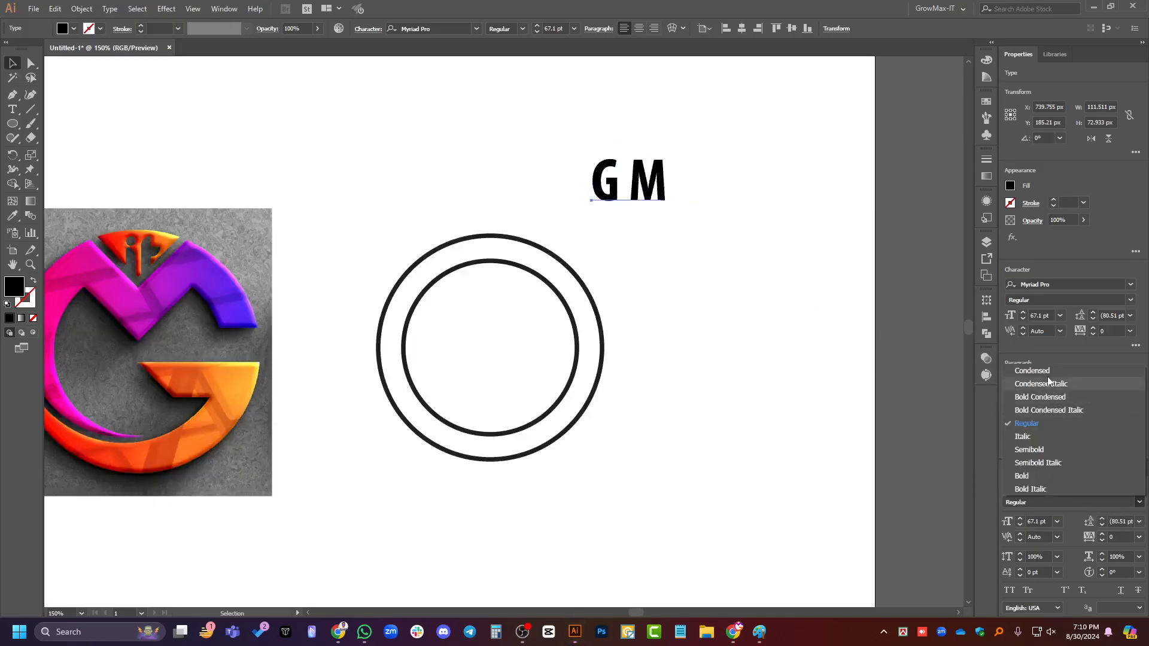
left_click(1001, 478)
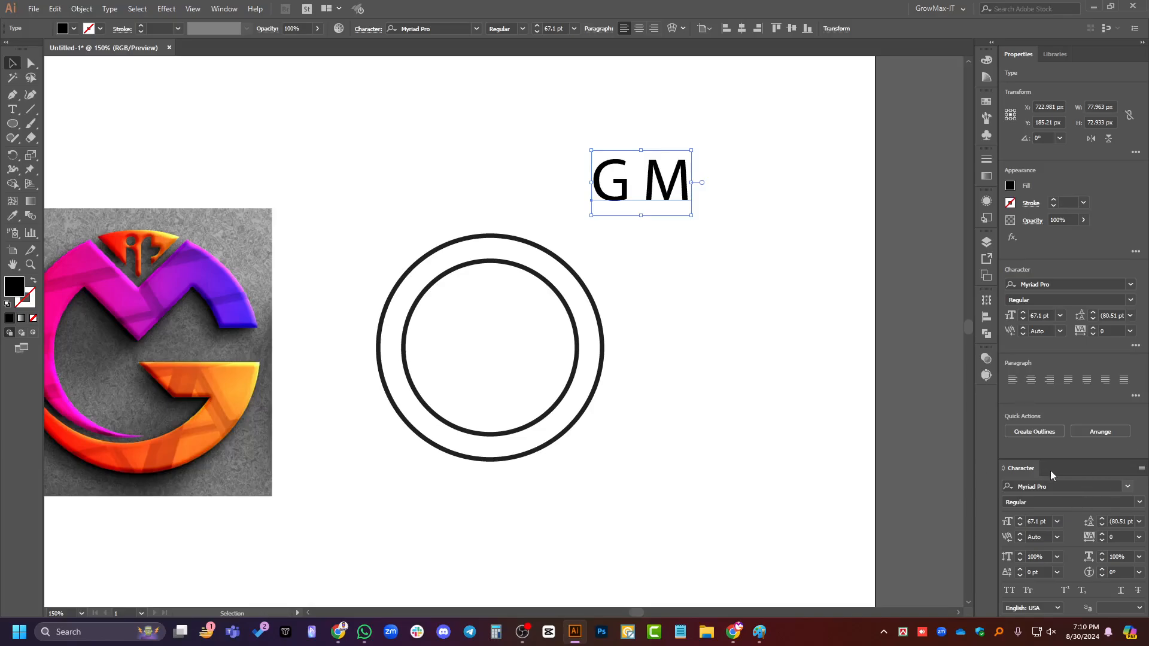
left_click(1128, 486)
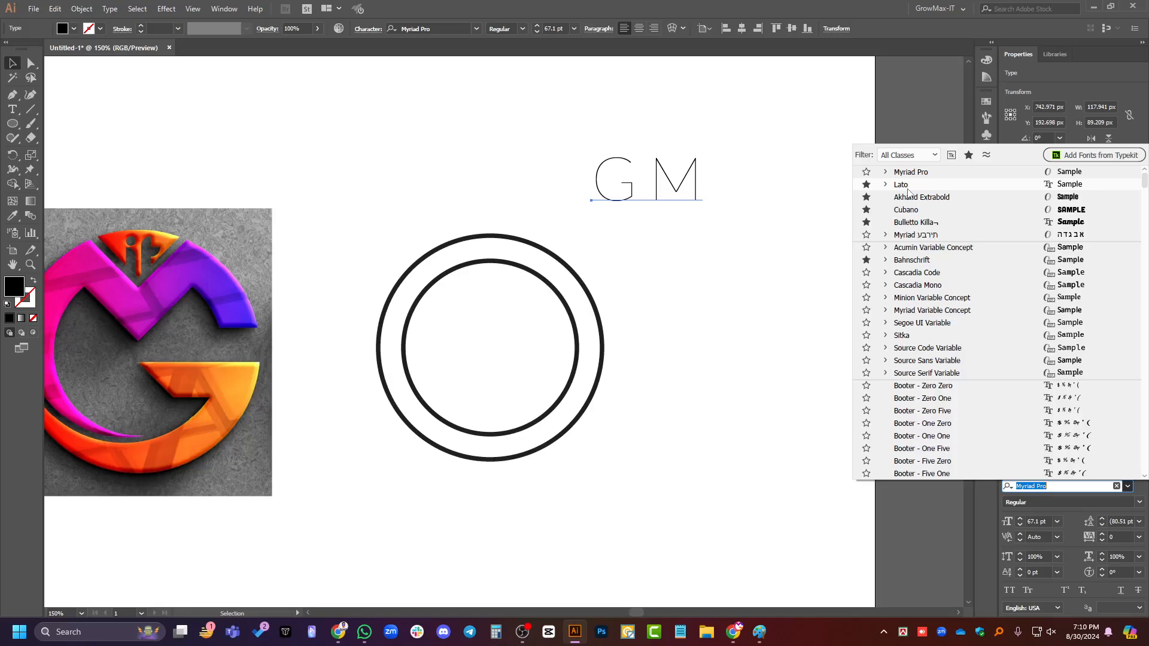
left_click(908, 191)
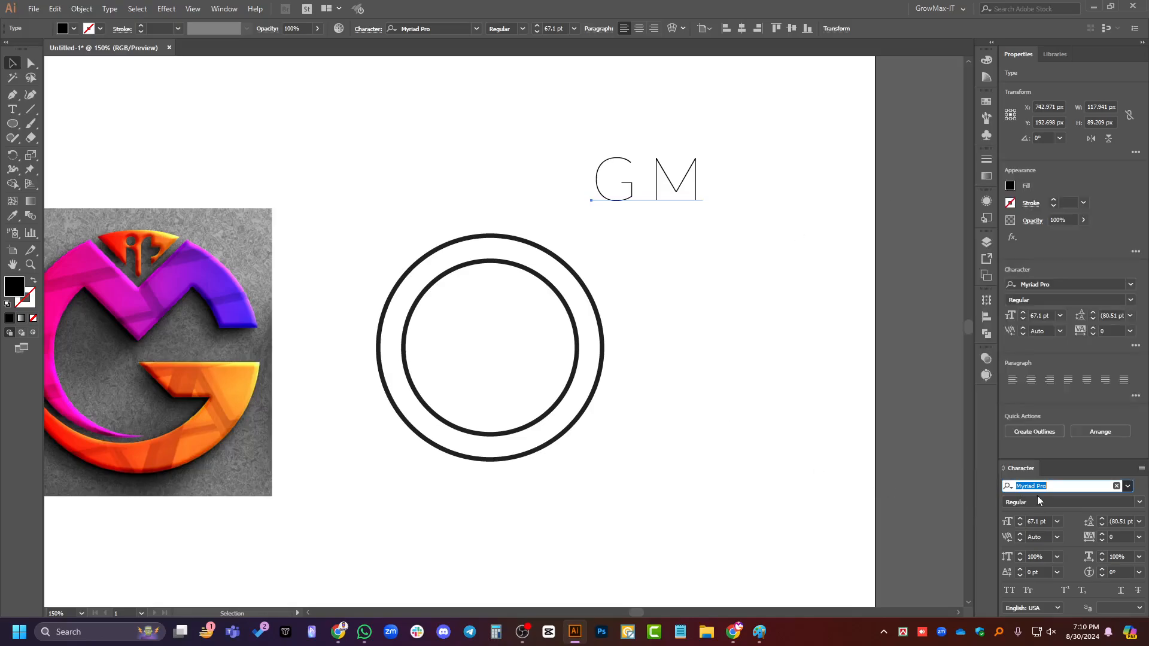
left_click(1143, 503)
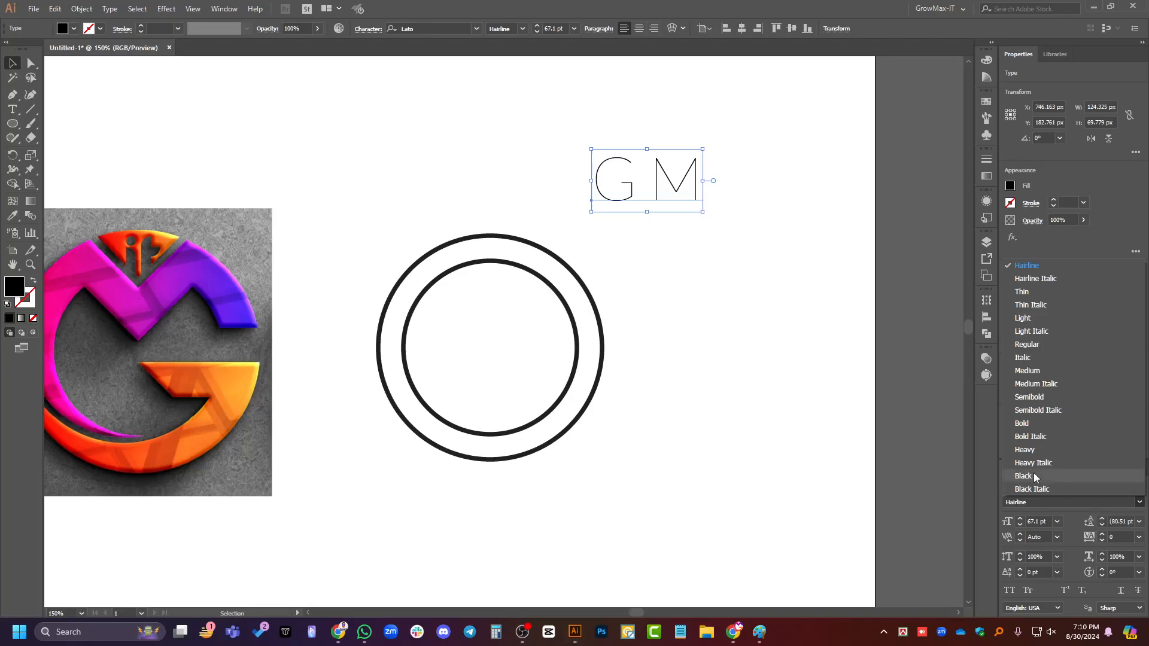
left_click(1028, 430)
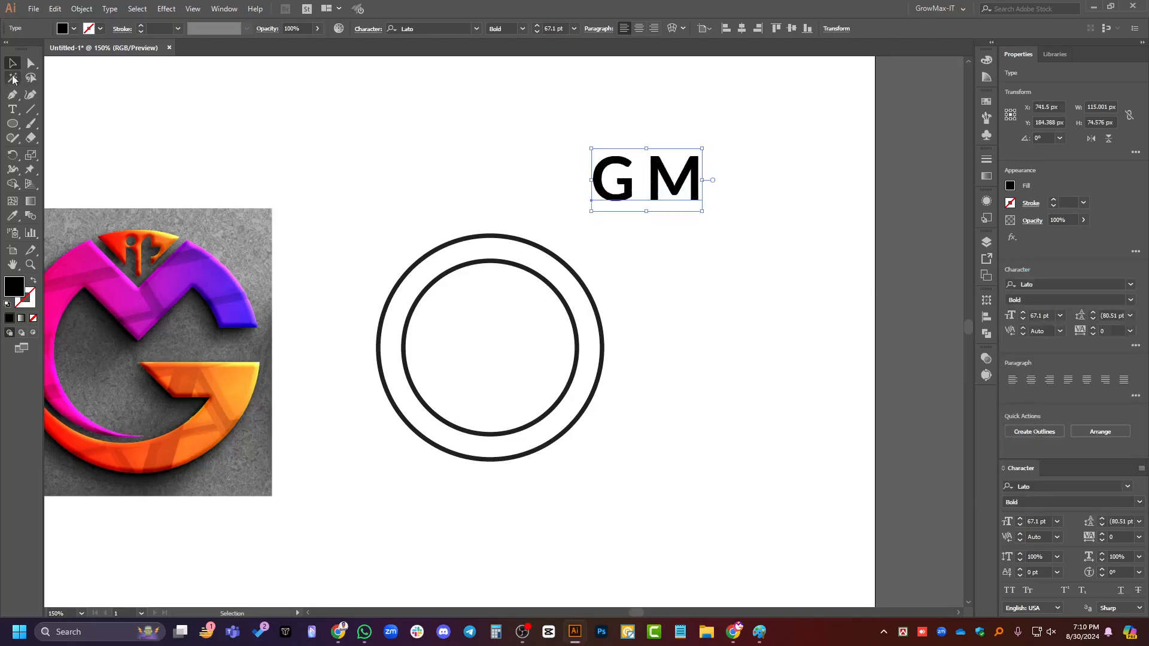
Move the "G M" text to the space above and between the logo icon and the circles, and deselect it.
left_click(675, 212)
left_click_drag(648, 187, 348, 174)
scroll(255, 180, "up", 1)
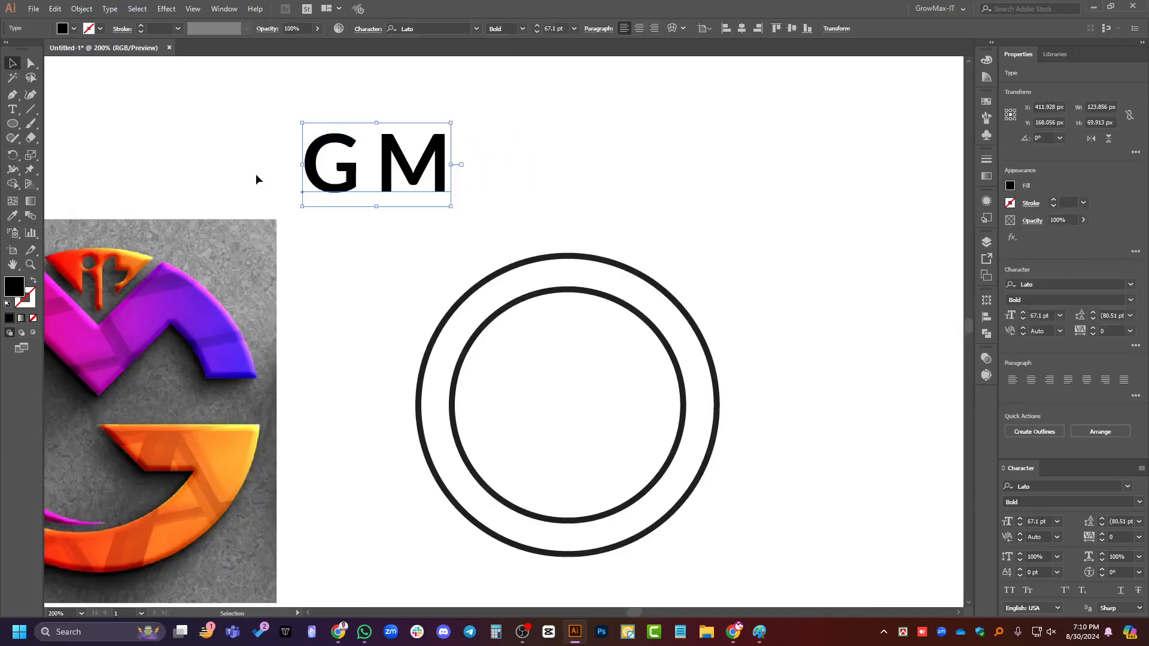
left_click_drag(379, 243, 436, 244)
left_click(418, 280)
Group the two concentric circles into one object and deselect it.
scroll(419, 279, "down", 1)
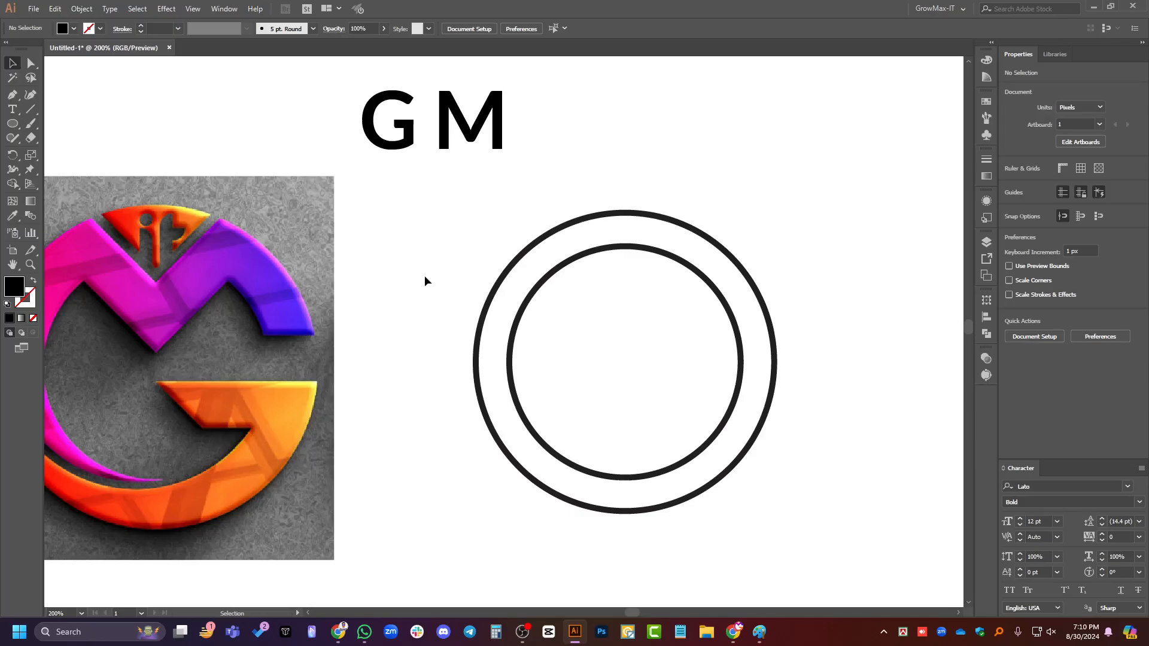
scroll(436, 275, "down", 2)
scroll(225, 353, "up", 1)
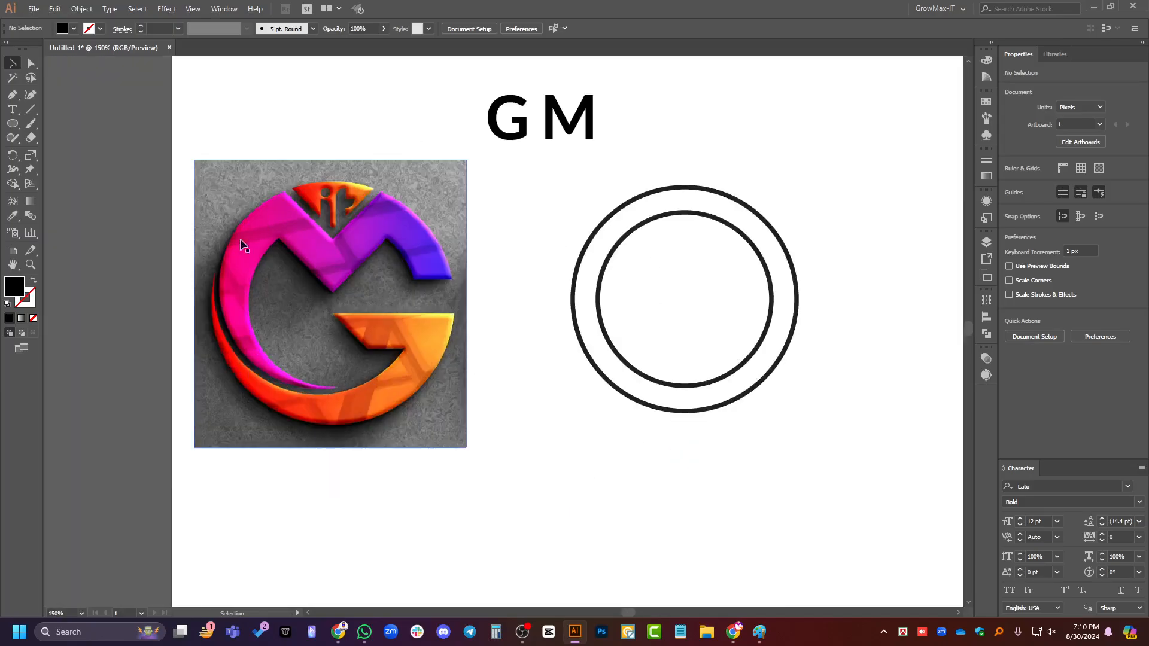
scroll(606, 88, "up", 3)
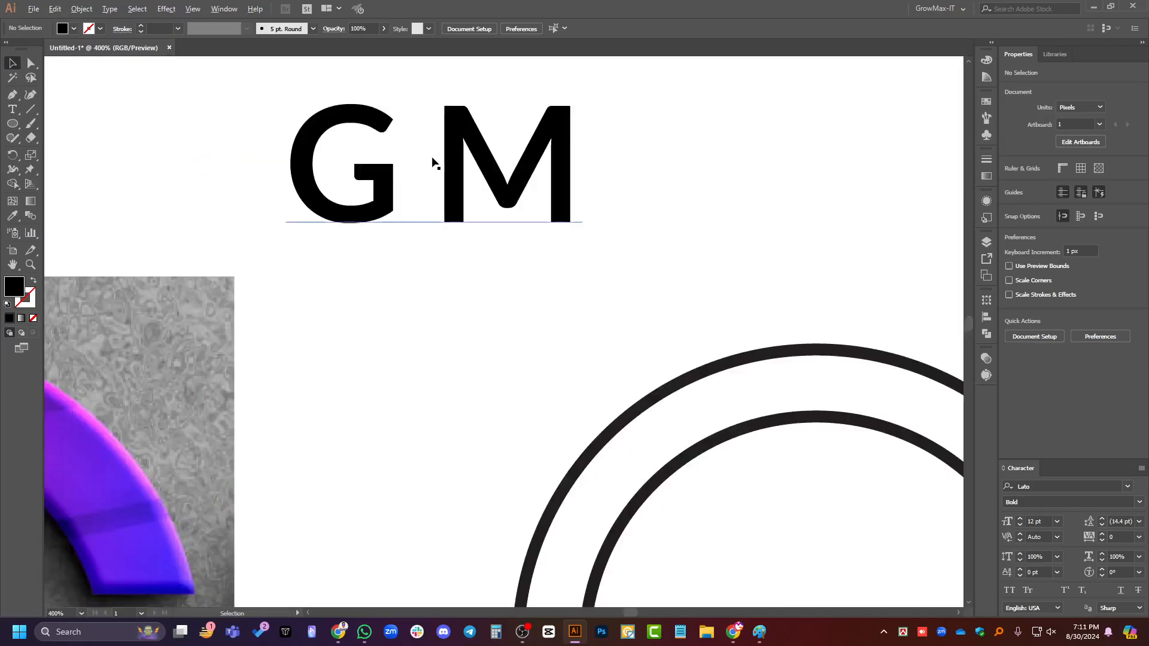
scroll(457, 185, "down", 2)
scroll(602, 238, "down", 1)
left_click_drag(656, 192, 598, 421)
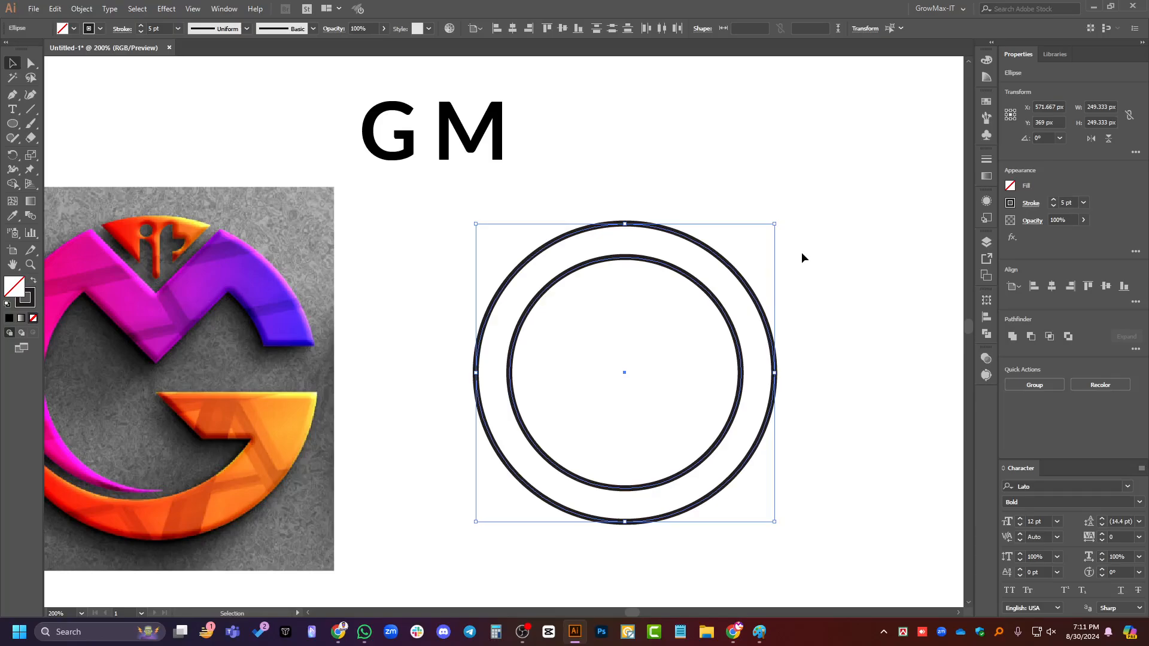
key("ctrl+g")
left_click_drag(794, 200, 580, 436)
left_click(809, 285)
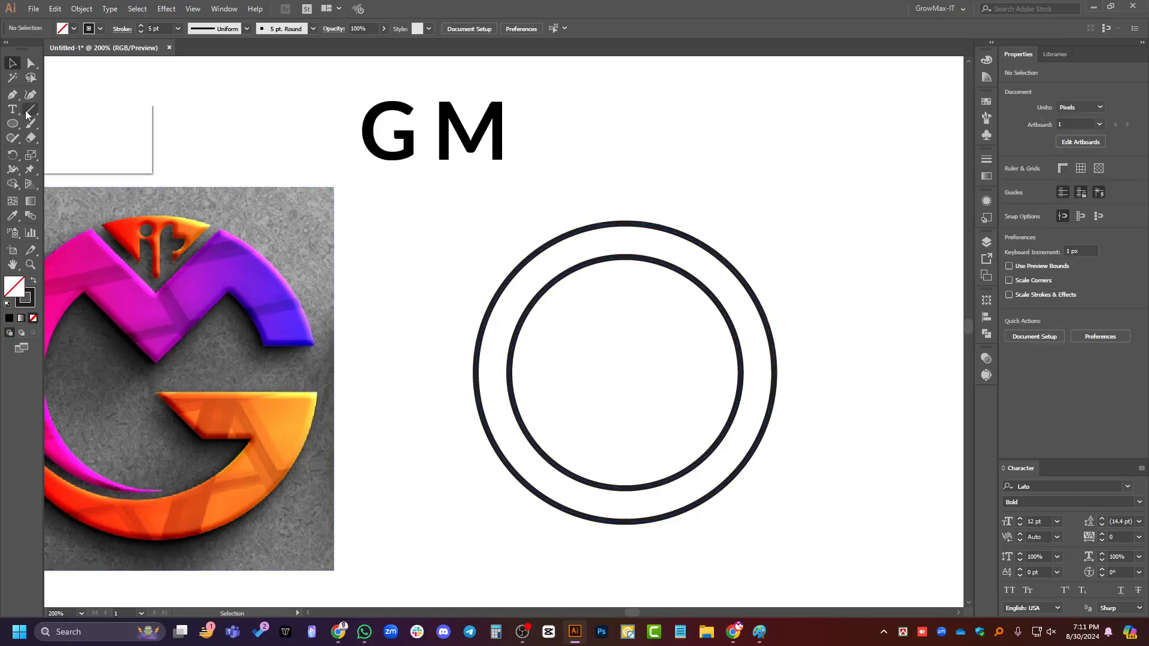
Draw a horizontal line segment about 421 px long across the middle of the two circles.
left_click_drag(30, 109, 102, 110)
key("ctrl+minus")
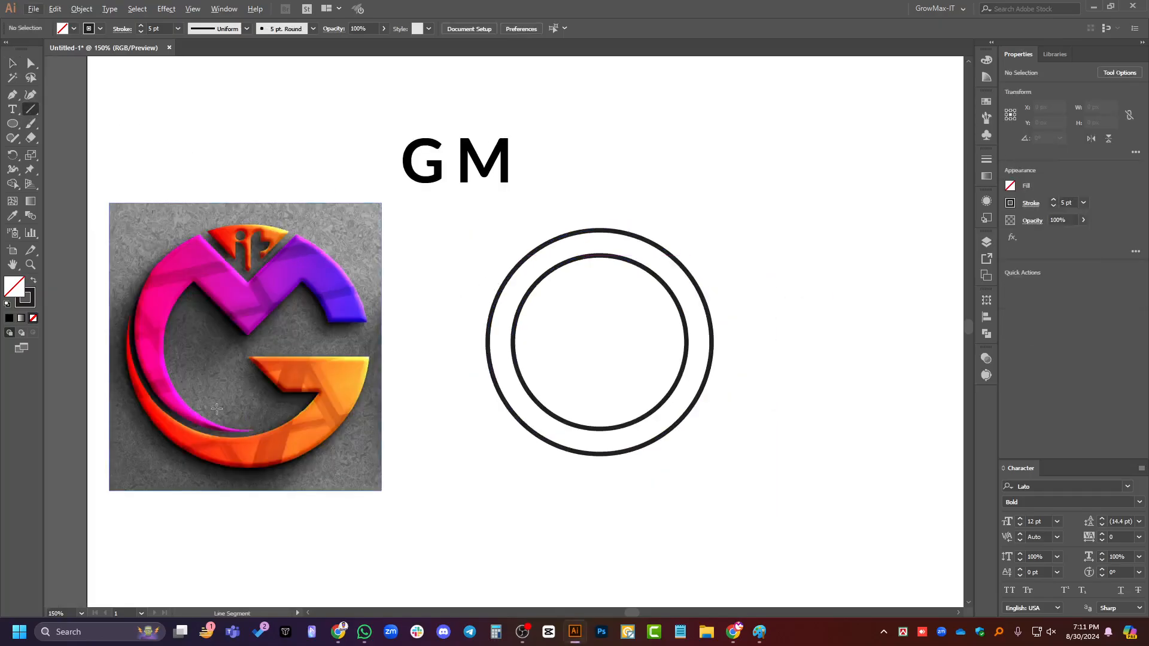
scroll(249, 357, "up", 1)
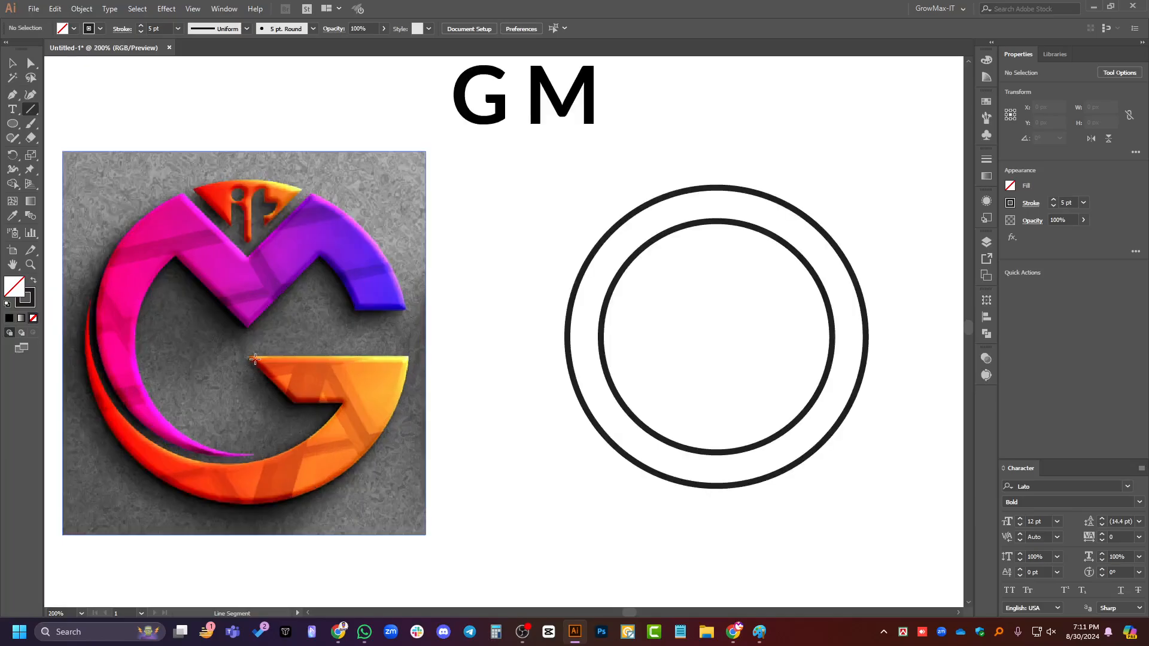
scroll(250, 358, "down", 2)
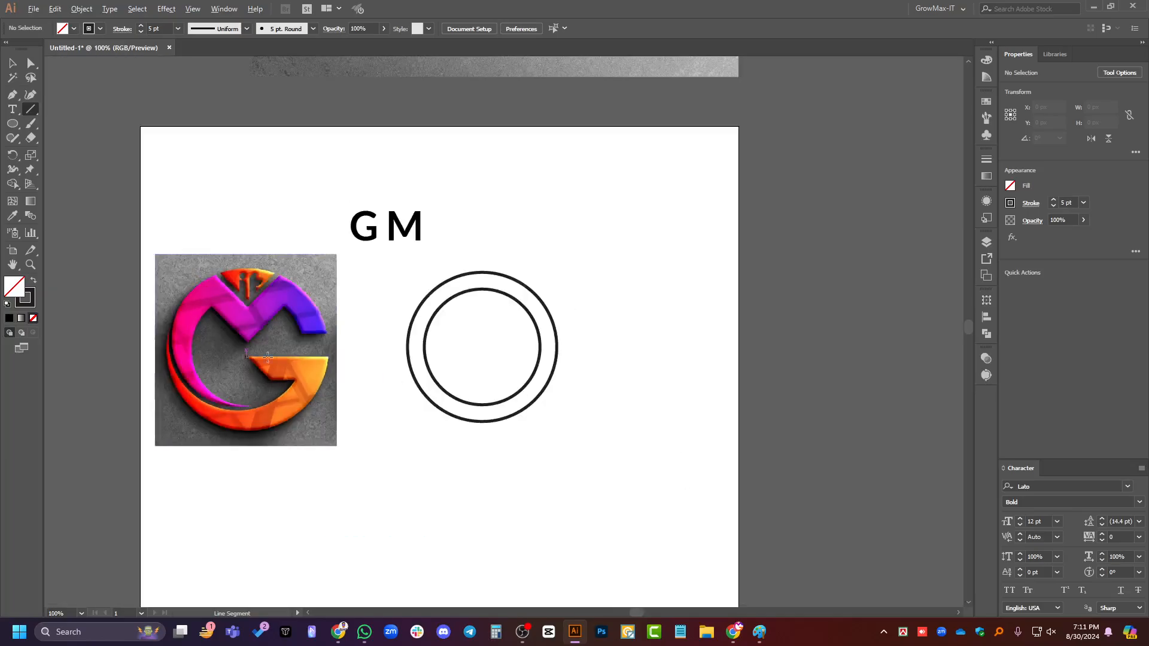
left_click_drag(372, 350, 623, 350)
key("v")
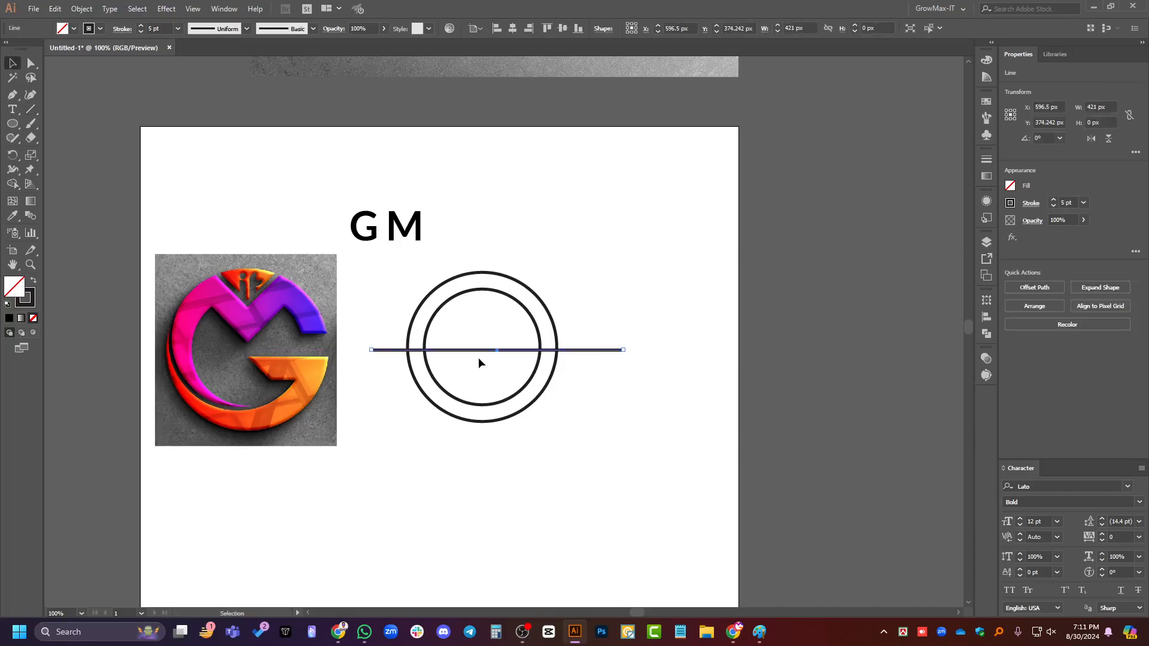
Align the line and the circles to each other's centers horizontally and vertically, then deselect them.
scroll(479, 358, "up", 1)
left_click_drag(643, 413, 474, 305)
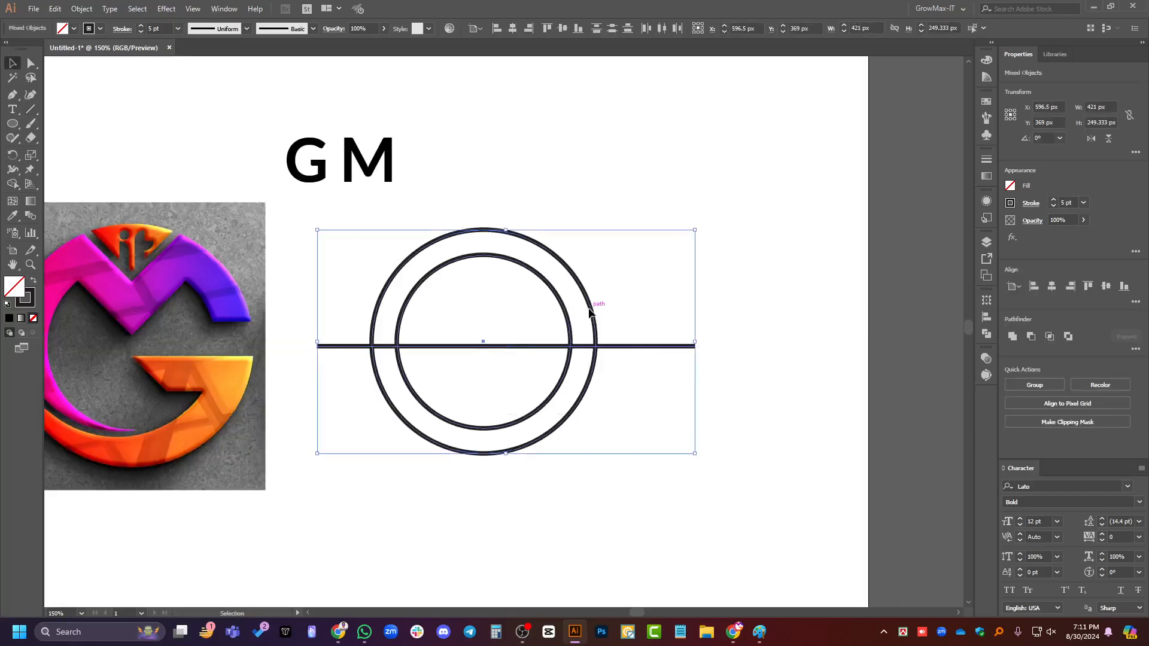
left_click(1051, 287)
left_click(1105, 286)
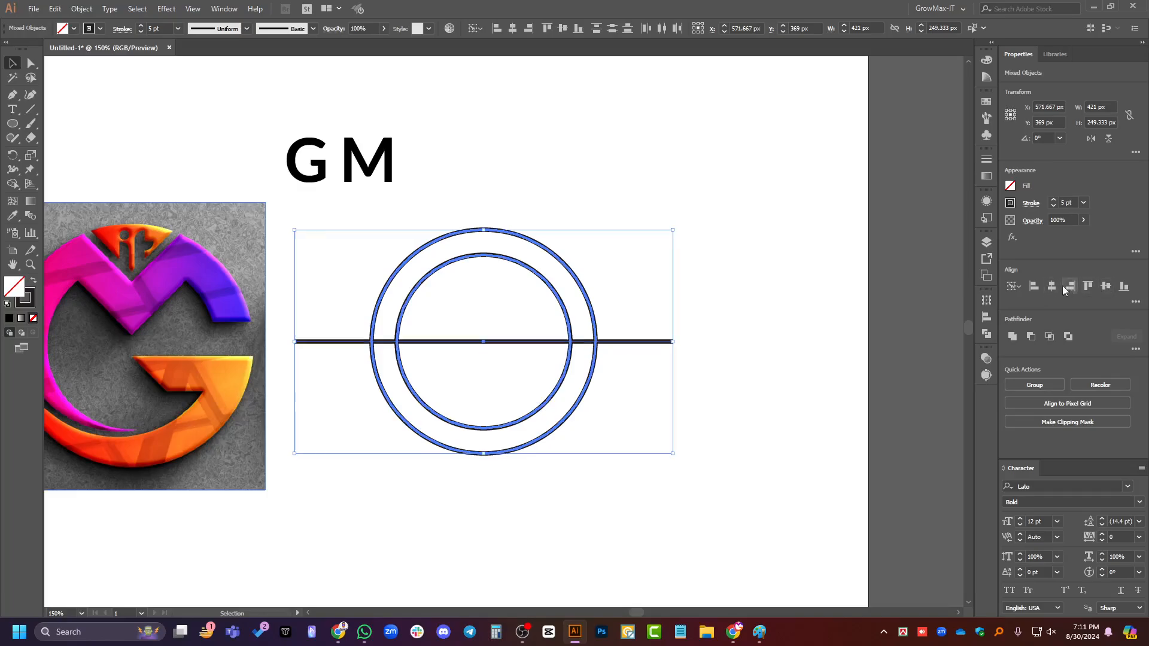
left_click(807, 339)
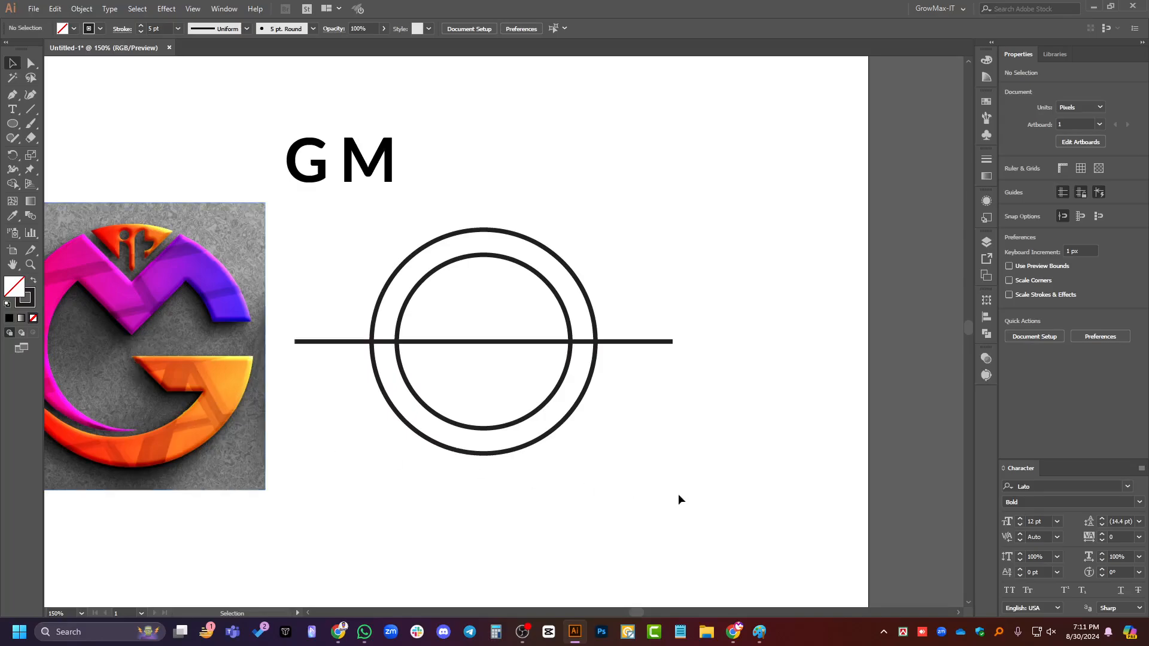
scroll(677, 490, "left", 4)
scroll(710, 461, "down", 1)
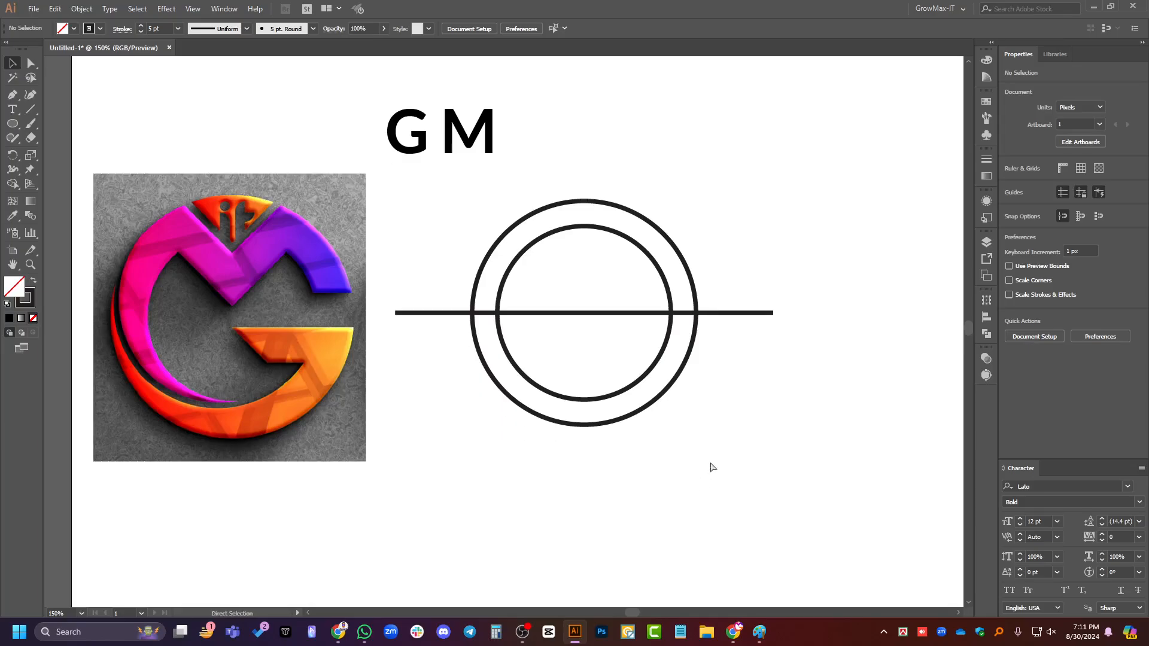
scroll(712, 467, "left", 1)
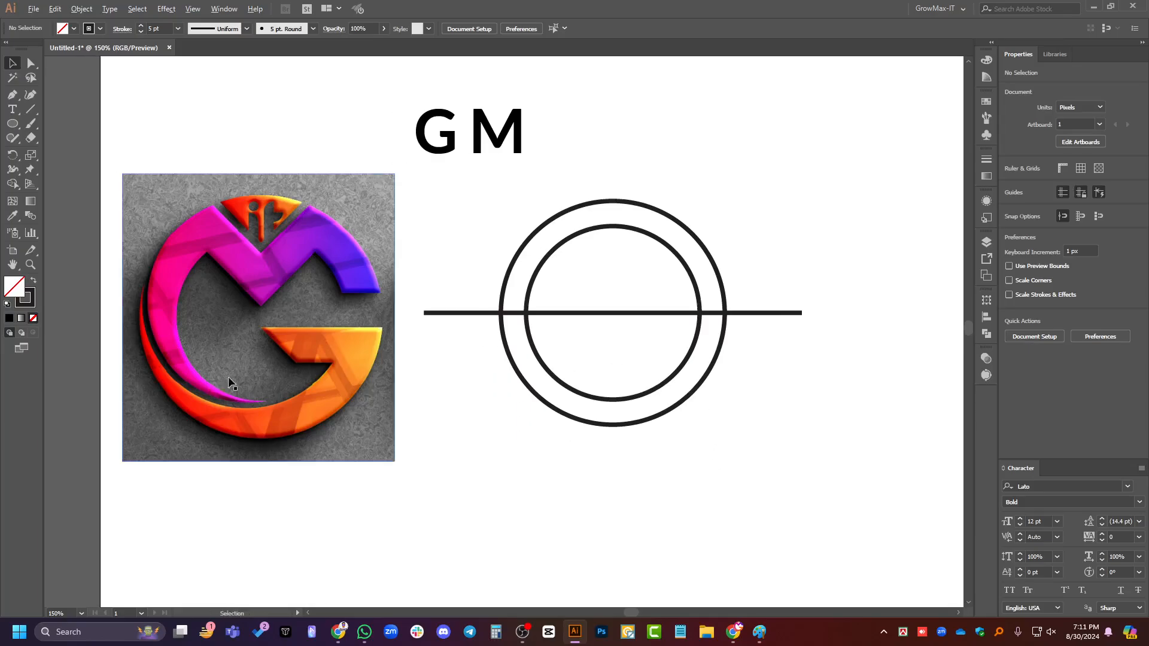
scroll(291, 364, "up", 2)
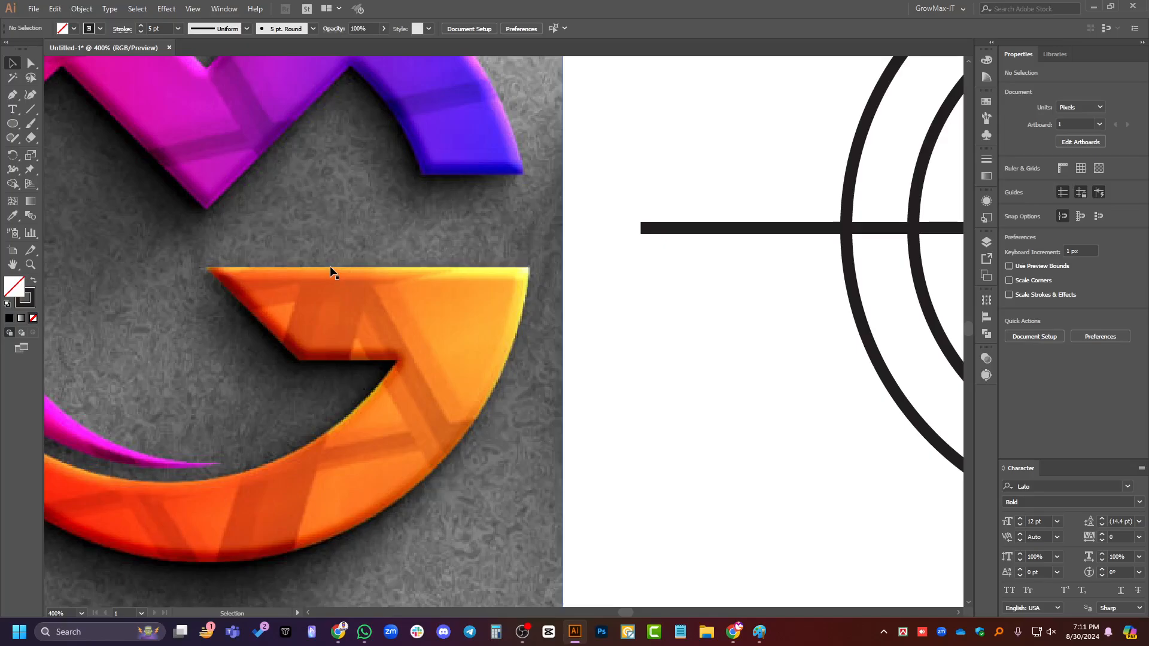
Try a duplicate of the horizontal line about 33 px below the original, compare it with the logo's G bar, and delete it.
scroll(417, 393, "down", 4)
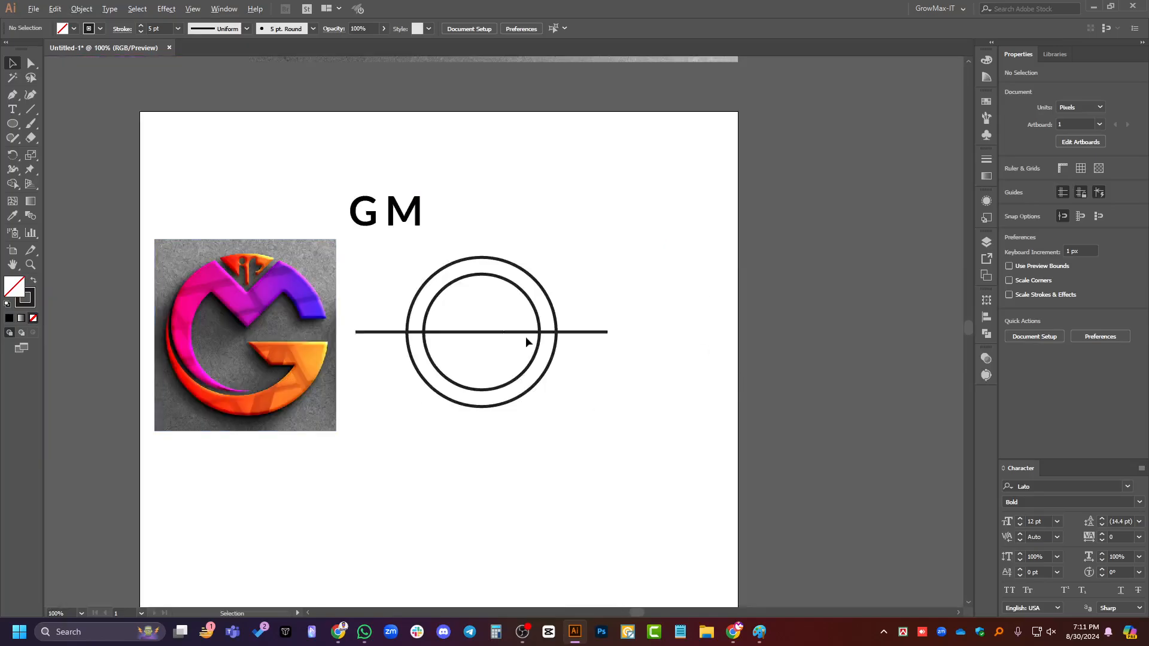
scroll(525, 336, "up", 1)
left_click_drag(478, 329, 483, 357)
scroll(479, 357, "up", 2)
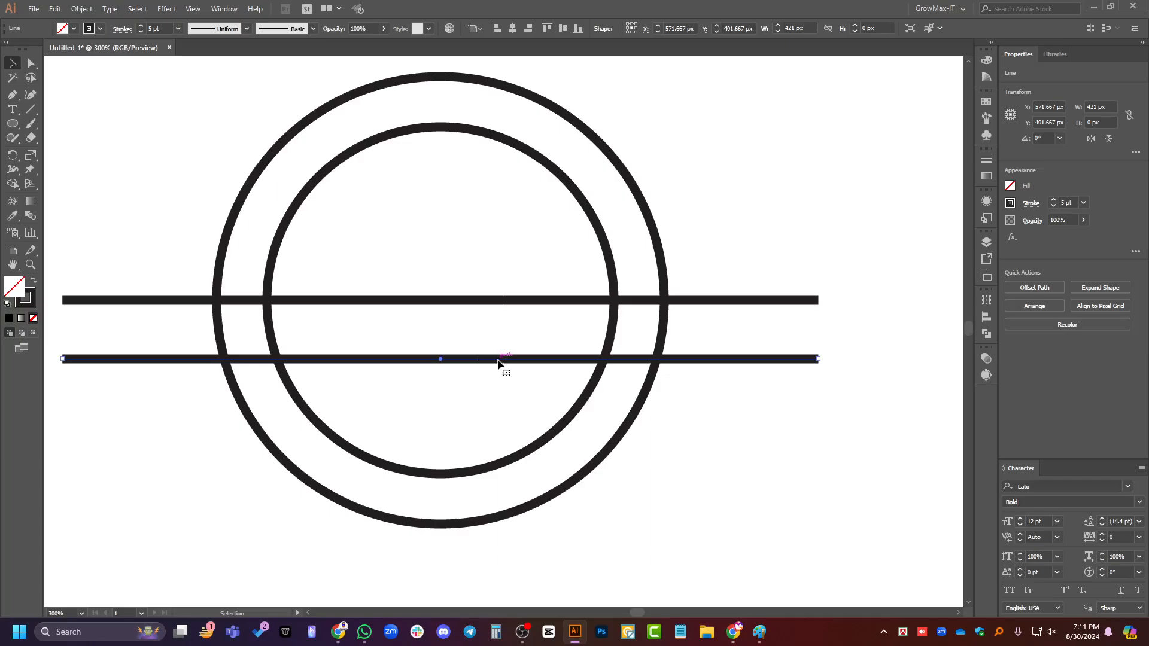
scroll(515, 366, "up", 1)
scroll(658, 362, "down", 2)
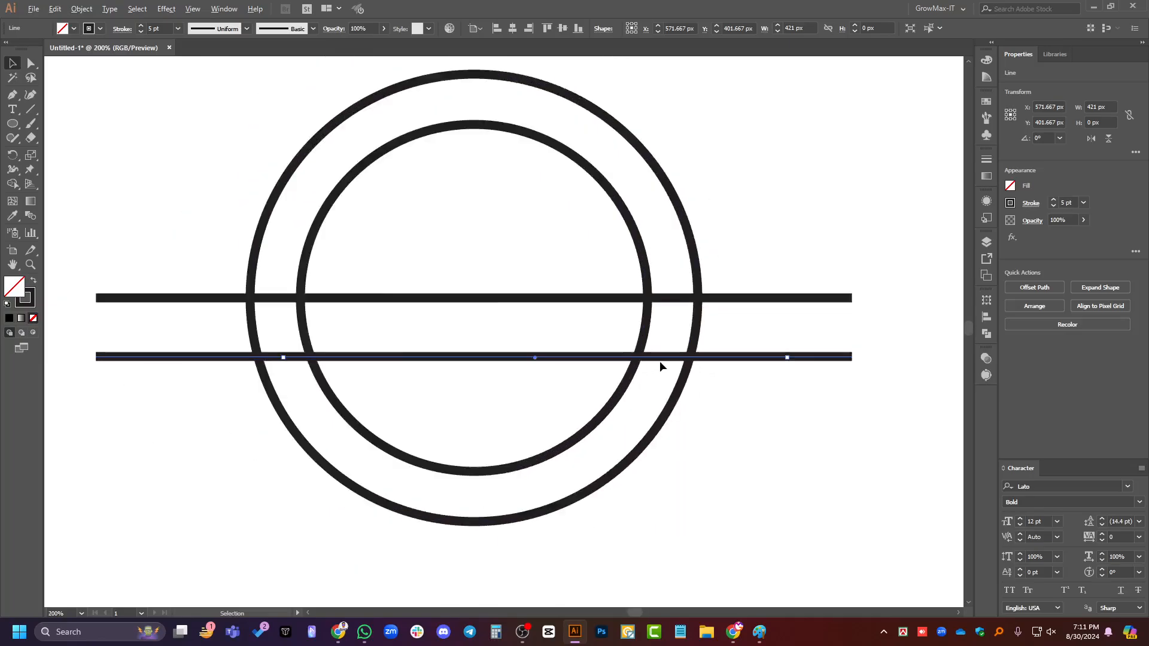
scroll(602, 377, "up", 2)
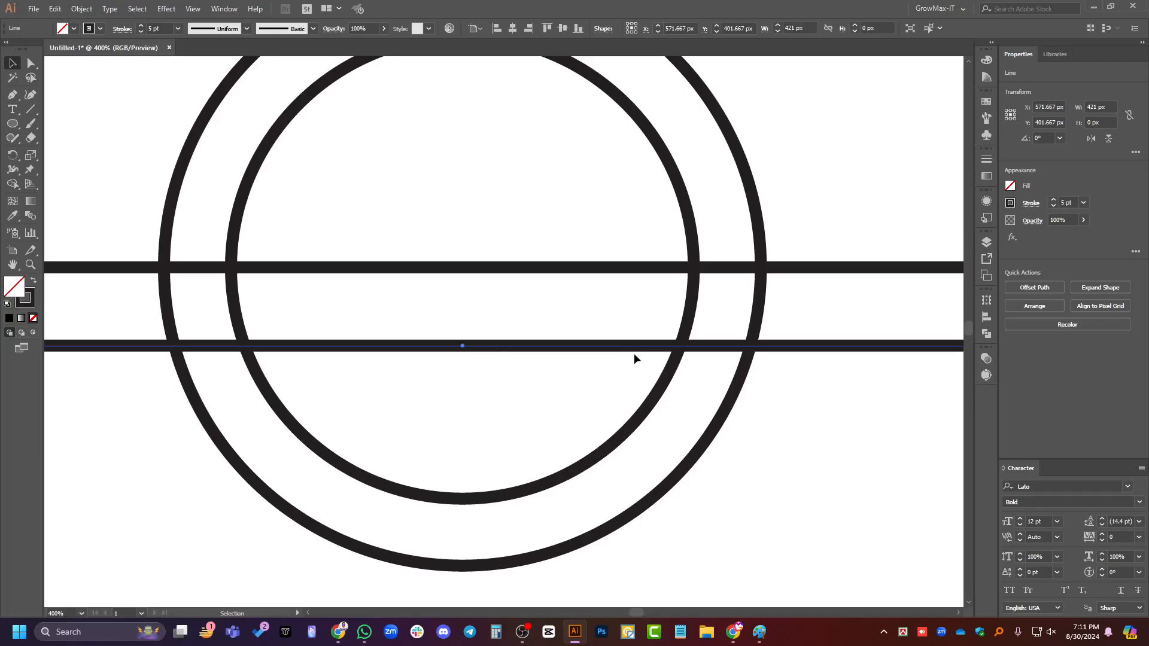
scroll(719, 353, "up", 1)
scroll(711, 366, "down", 3)
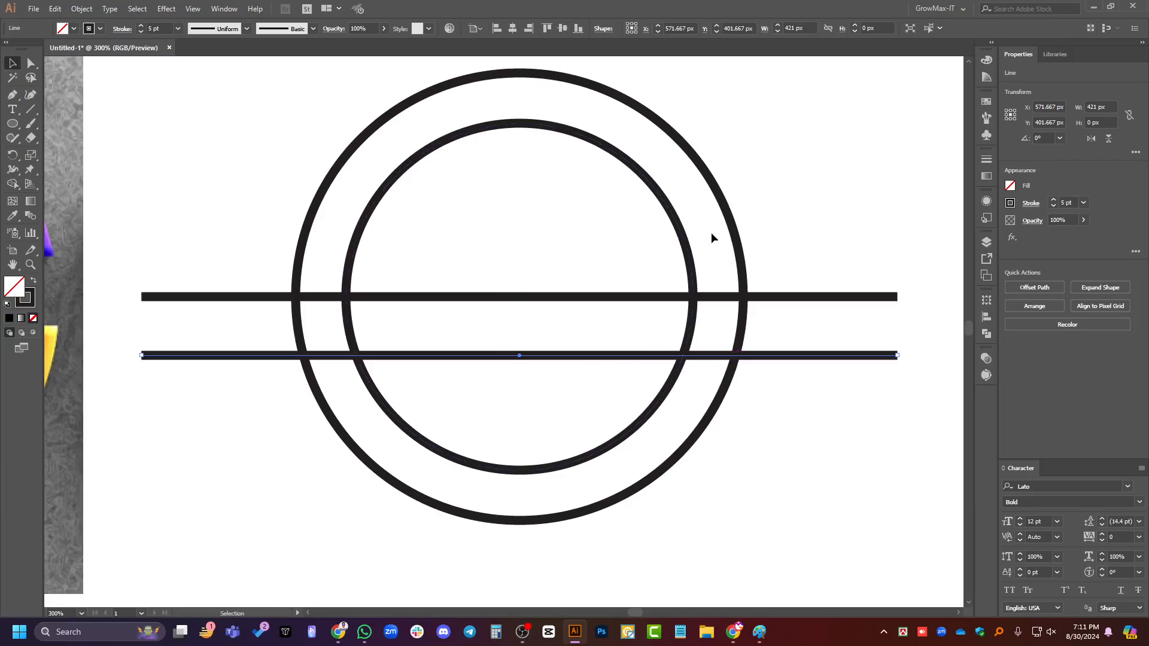
scroll(754, 396, "down", 2)
scroll(347, 411, "up", 3)
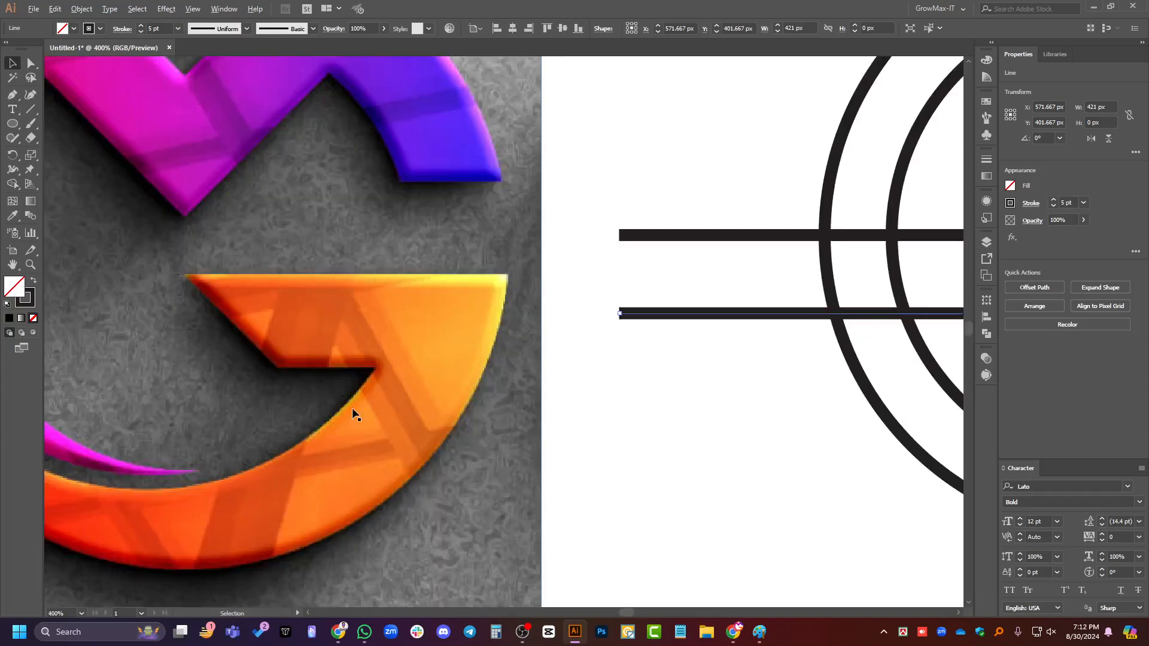
scroll(688, 348, "down", 3)
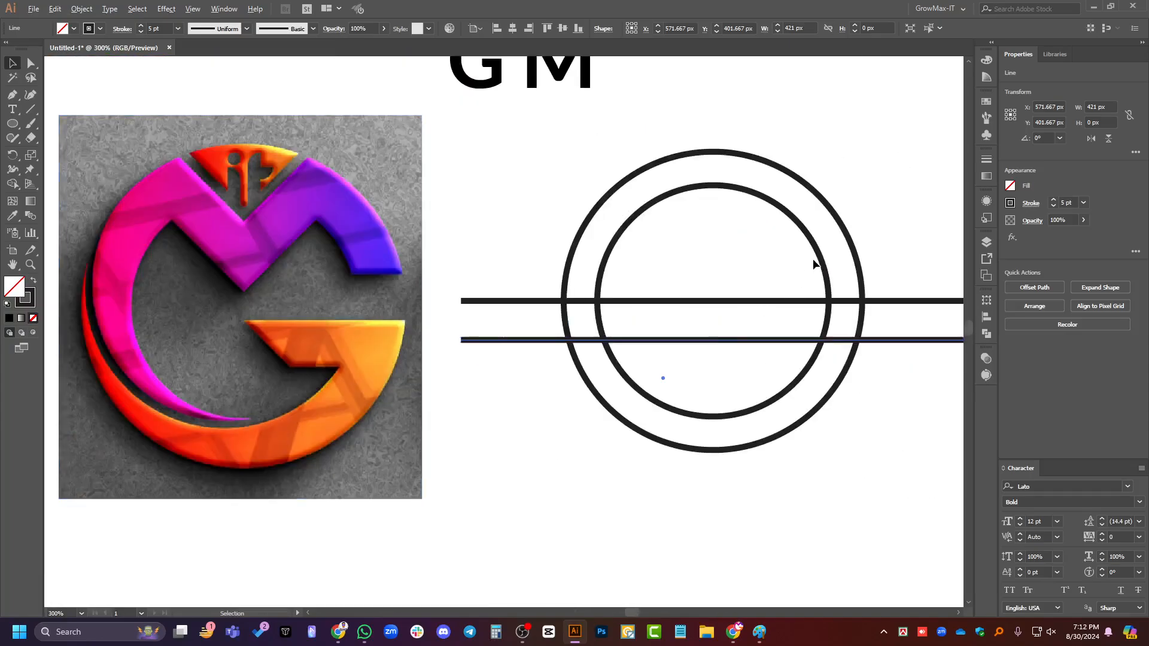
scroll(803, 278, "up", 2)
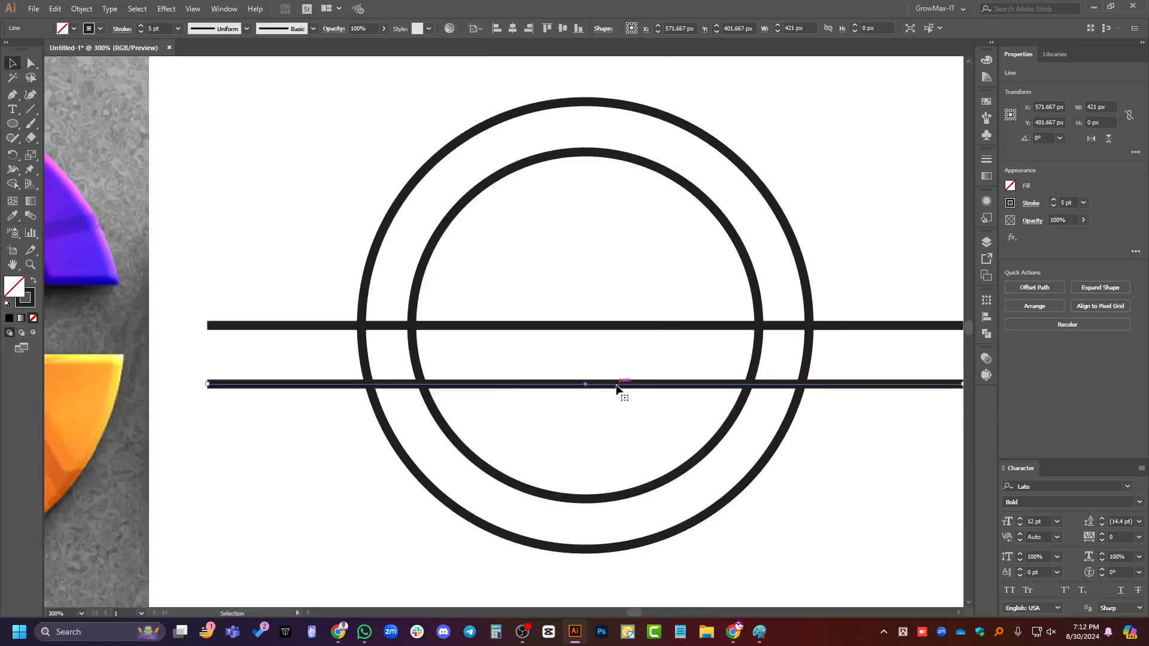
key("Delete")
Reduce the stroke weight of the two circles and the horizontal line to 1 pt, and deselect them.
scroll(612, 253, "up", 1)
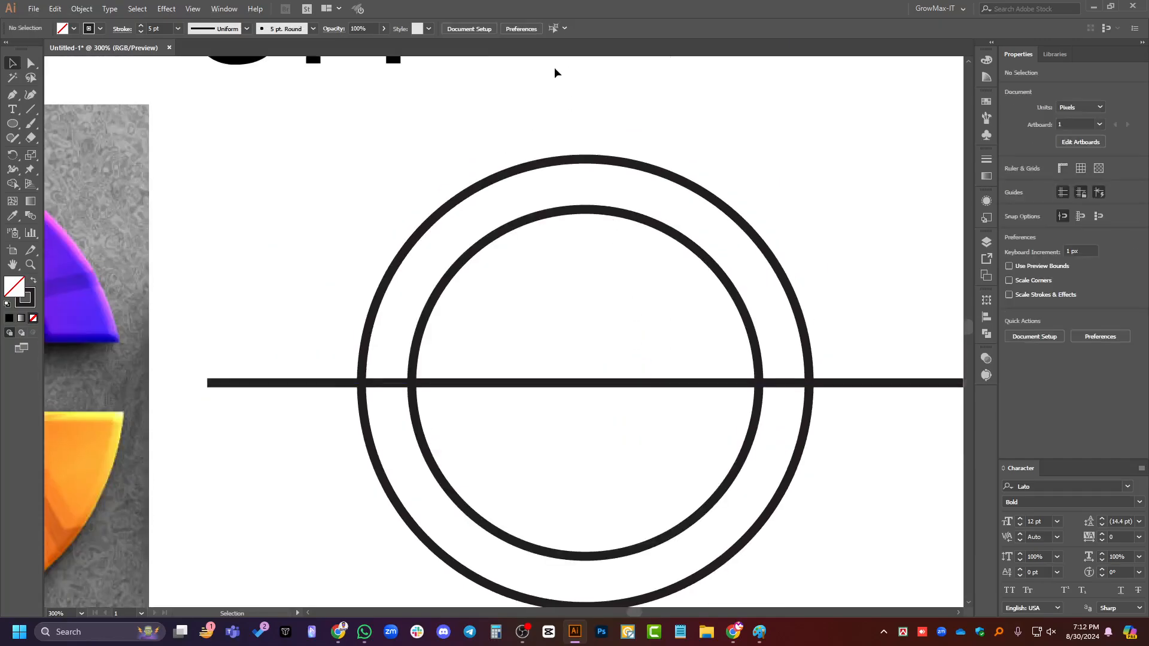
left_click_drag(603, 123, 557, 455)
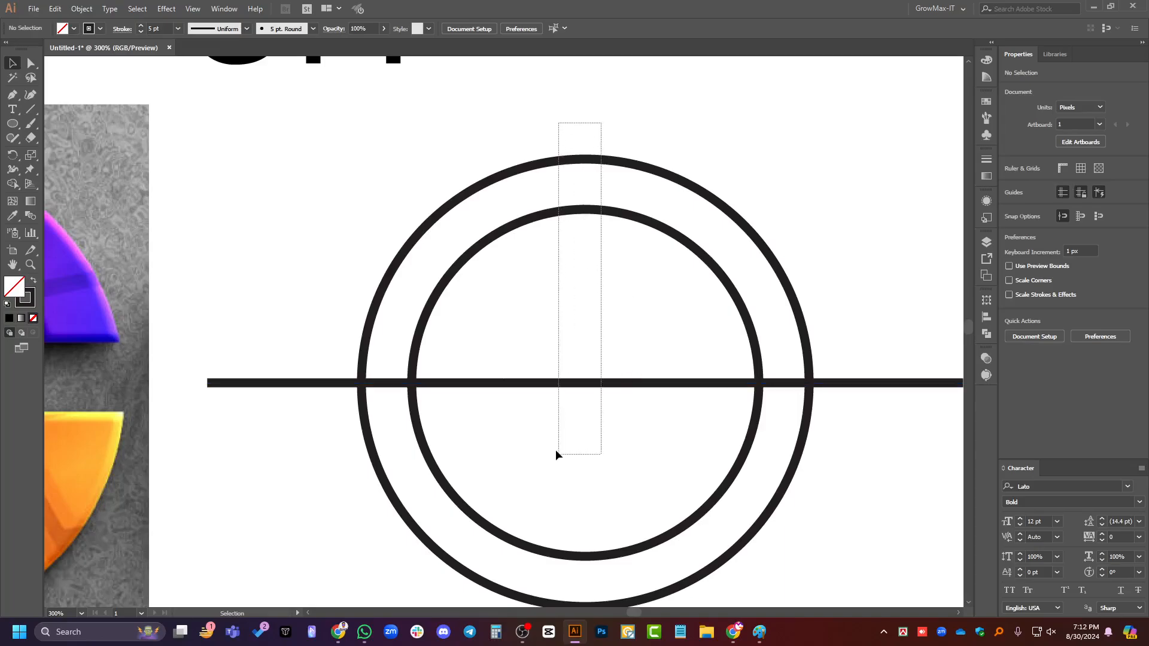
left_click(140, 31)
left_click(140, 31)
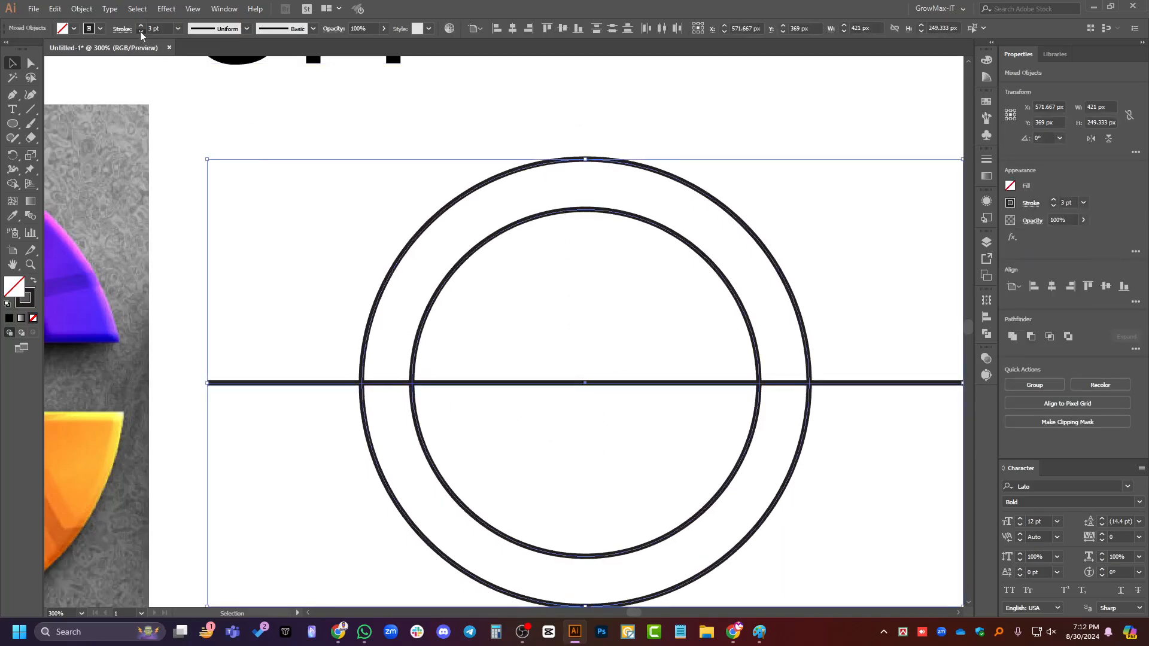
left_click(140, 31)
left_click(580, 124)
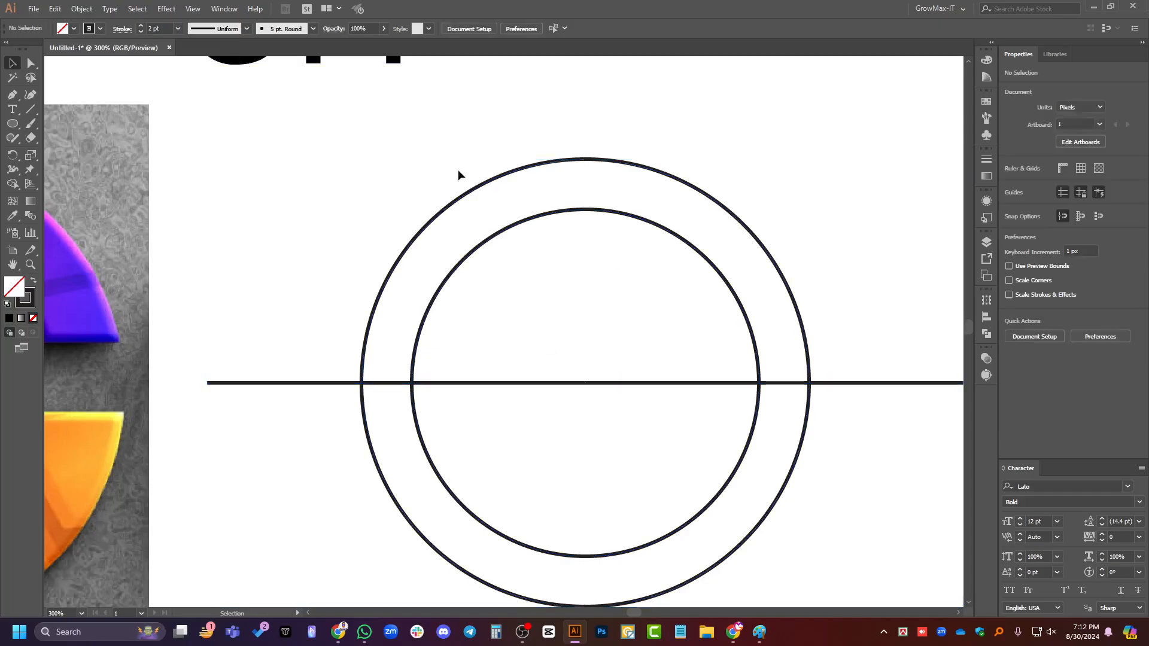
left_click_drag(444, 136, 714, 518)
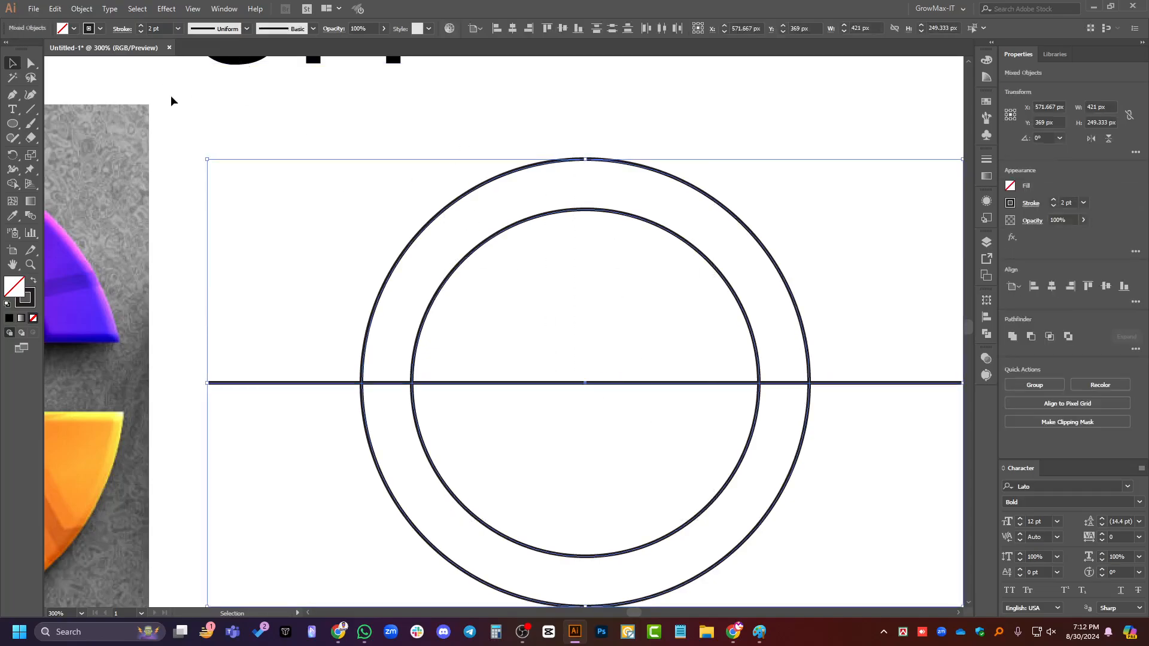
left_click(140, 31)
left_click(664, 121)
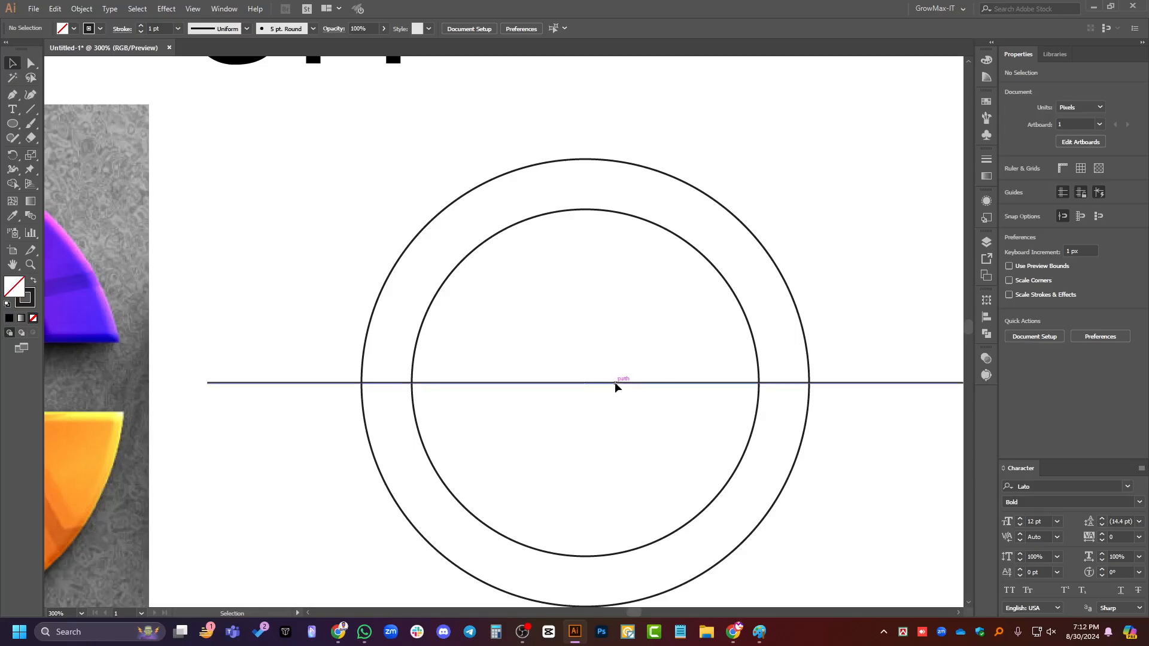
Copy the horizontal line to the top edges of the outer and inner circles, and group the two copies.
left_click_drag(615, 382, 597, 164)
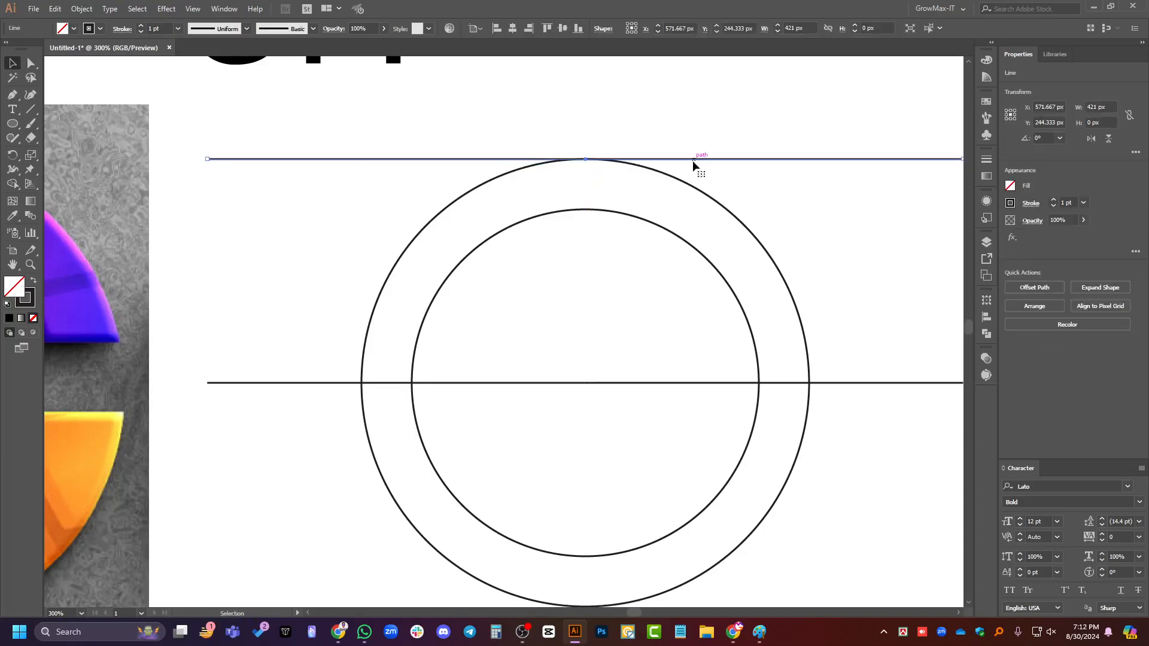
left_click_drag(639, 163, 631, 267)
scroll(591, 283, "down", 1)
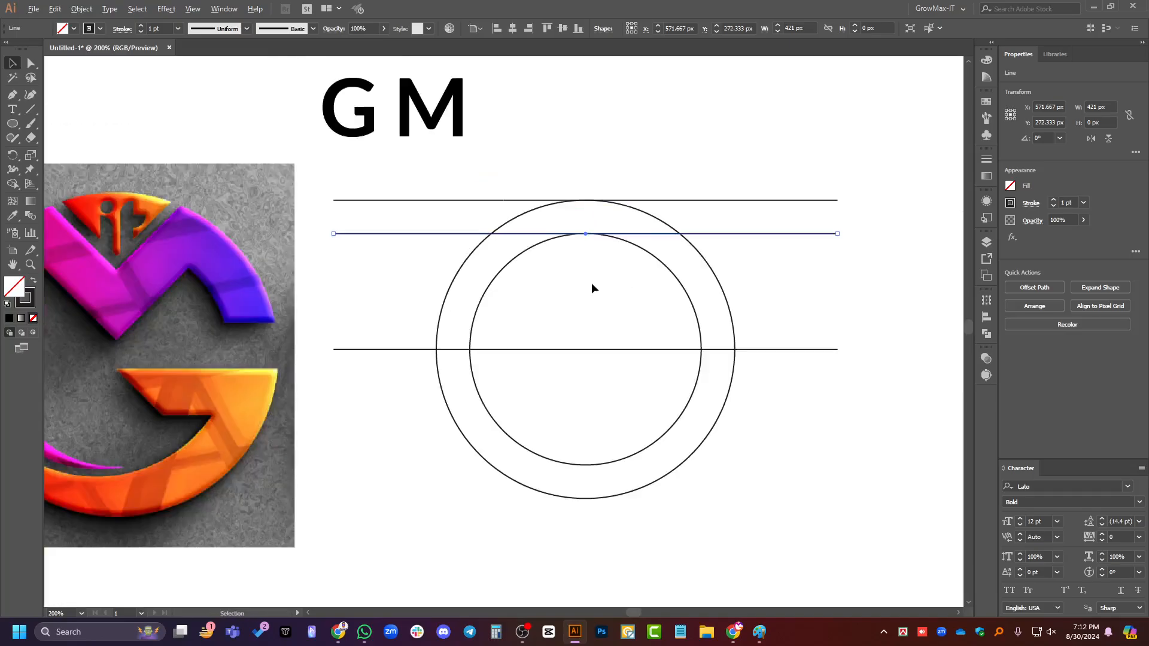
left_click_drag(813, 278, 821, 285)
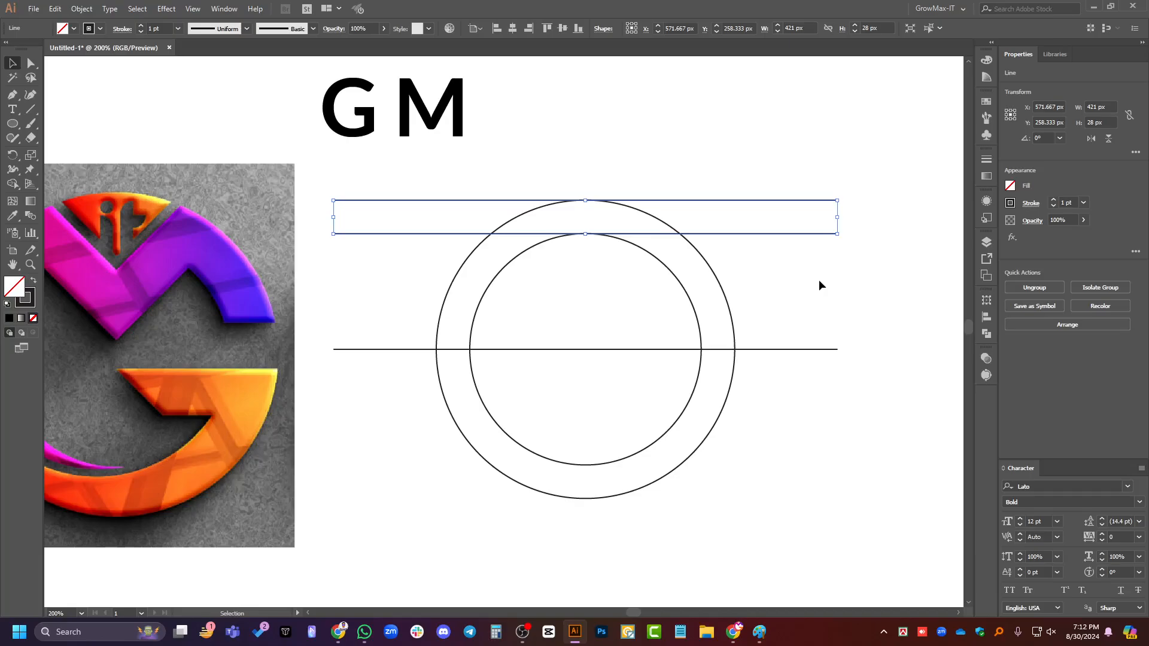
Align the top of the grouped line pair to the circles' horizontal center line as key object, and deselect everything.
left_click_drag(794, 322, 811, 368)
left_click_drag(813, 201, 811, 349)
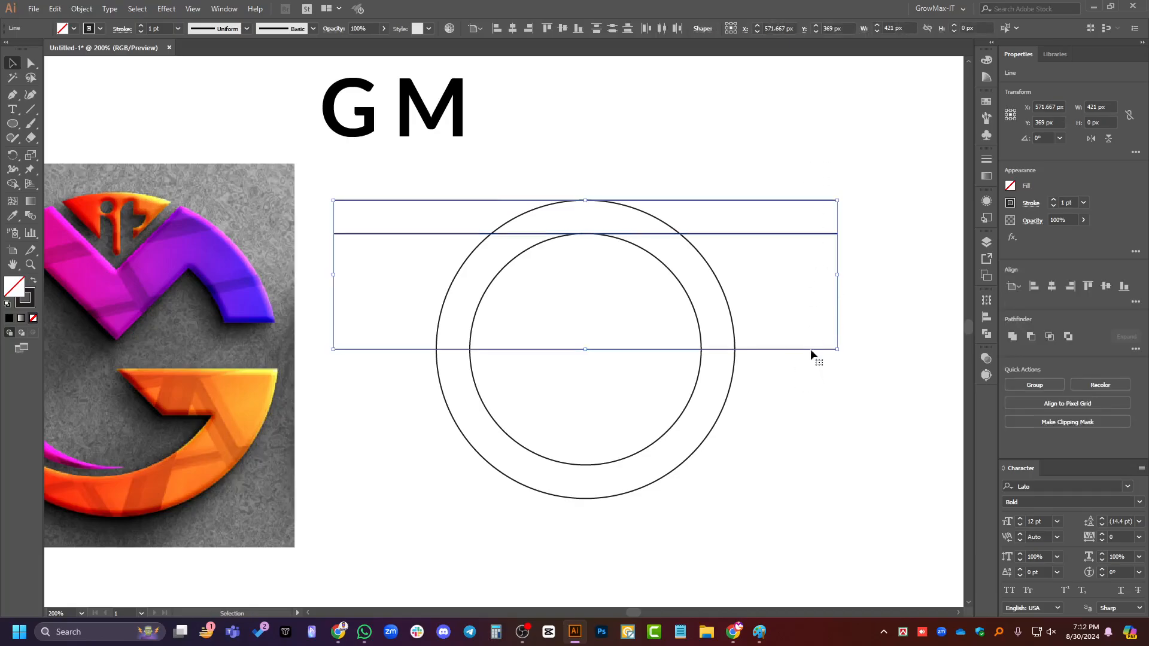
left_click(787, 350)
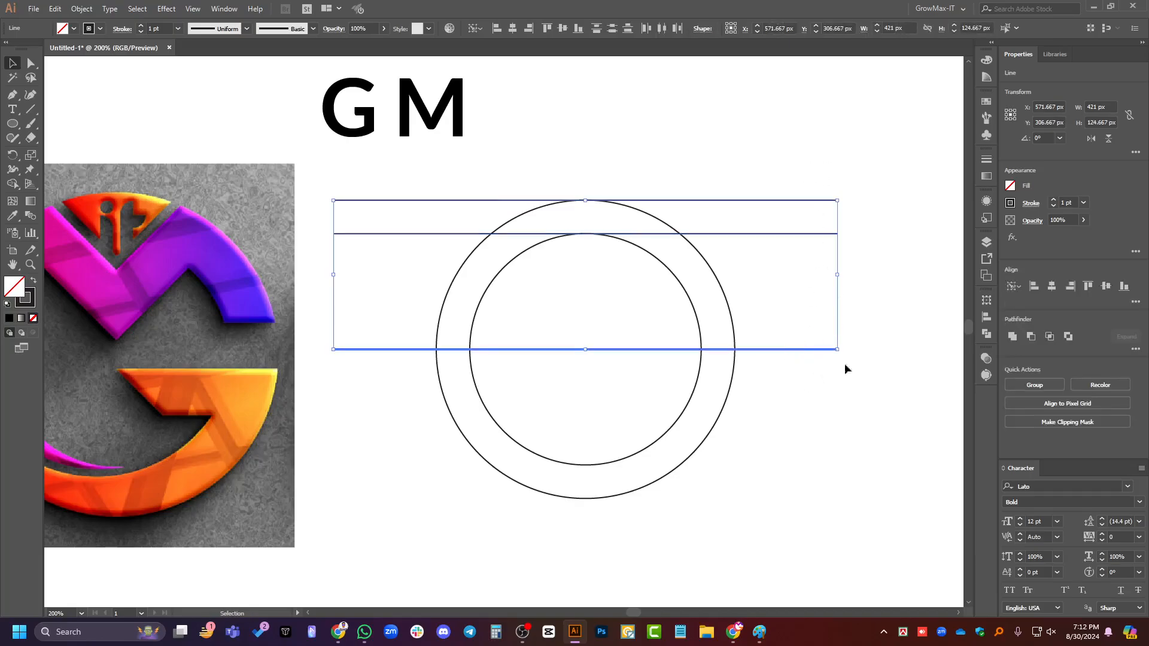
left_click(1088, 287)
left_click(783, 450)
left_click_drag(802, 319, 912, 621)
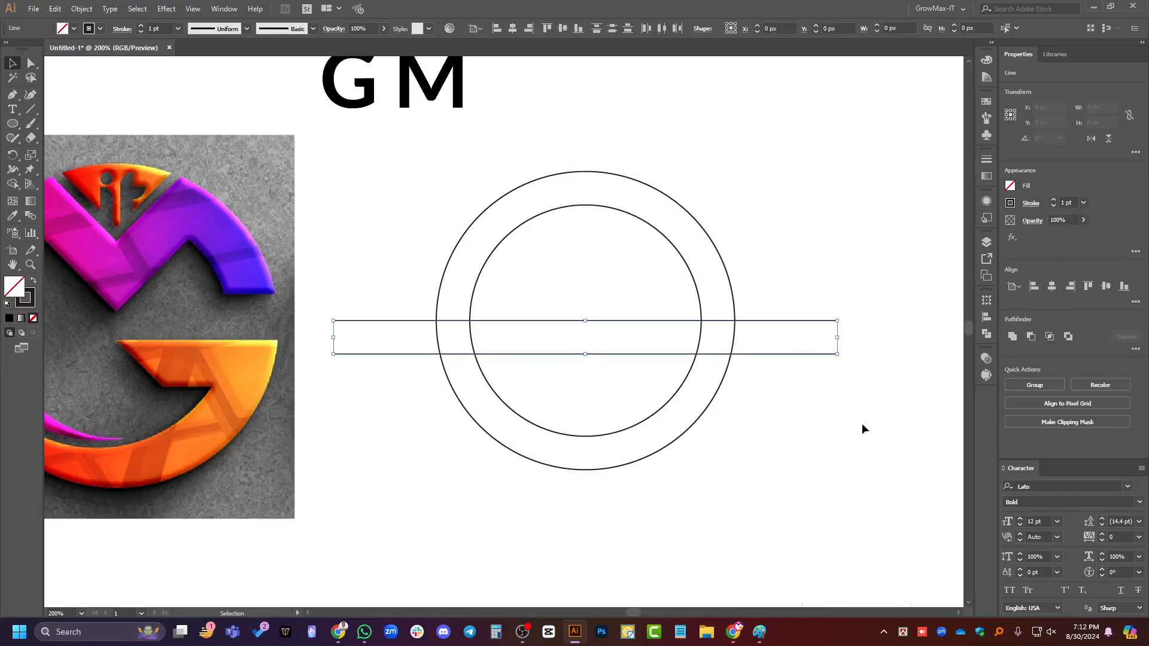
left_click_drag(872, 415, 784, 340, "shift")
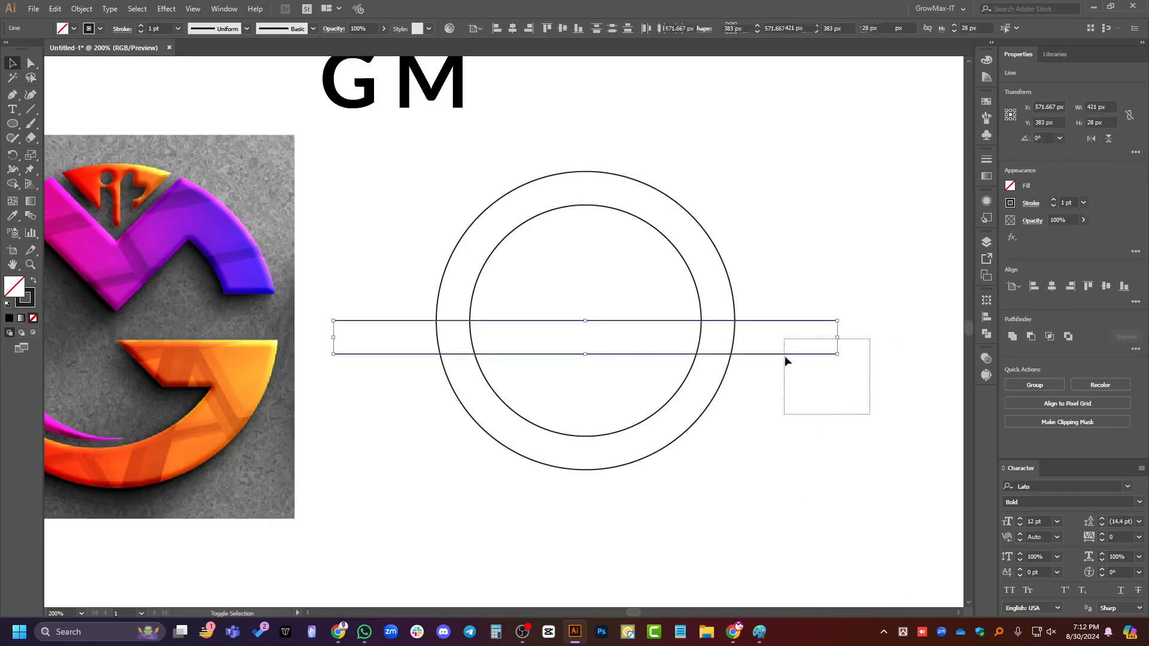
left_click(828, 426)
Draw a vertical line about 367 px long through the circles, center it horizontally with them, and deselect.
scroll(818, 424, "down", 1)
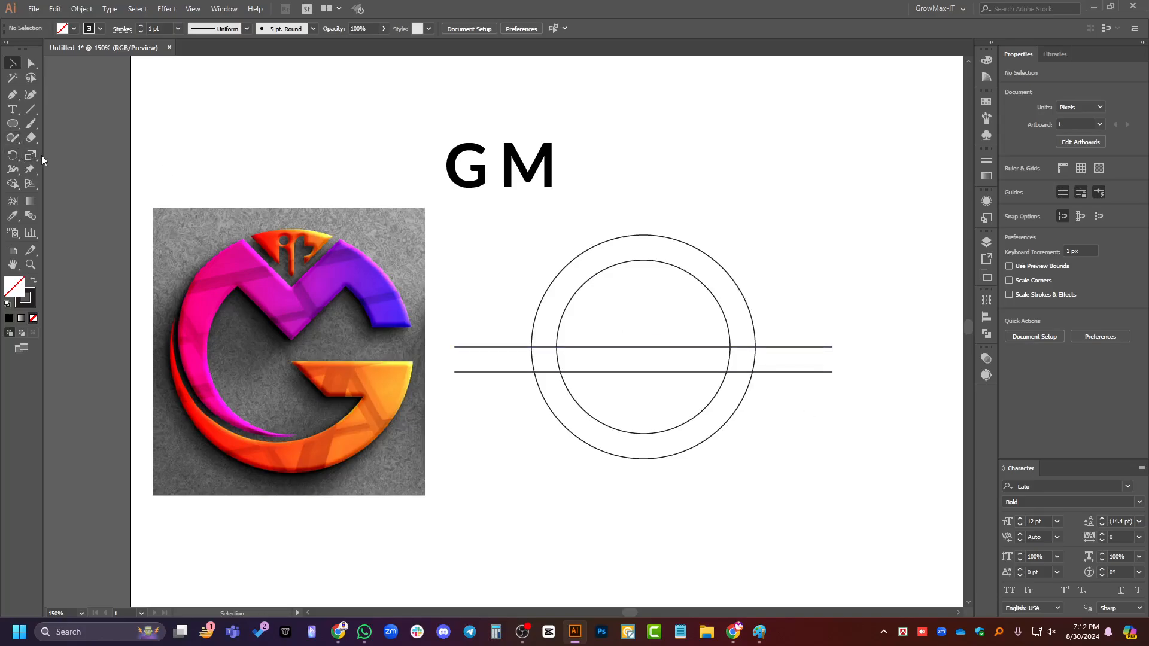
key("backslash")
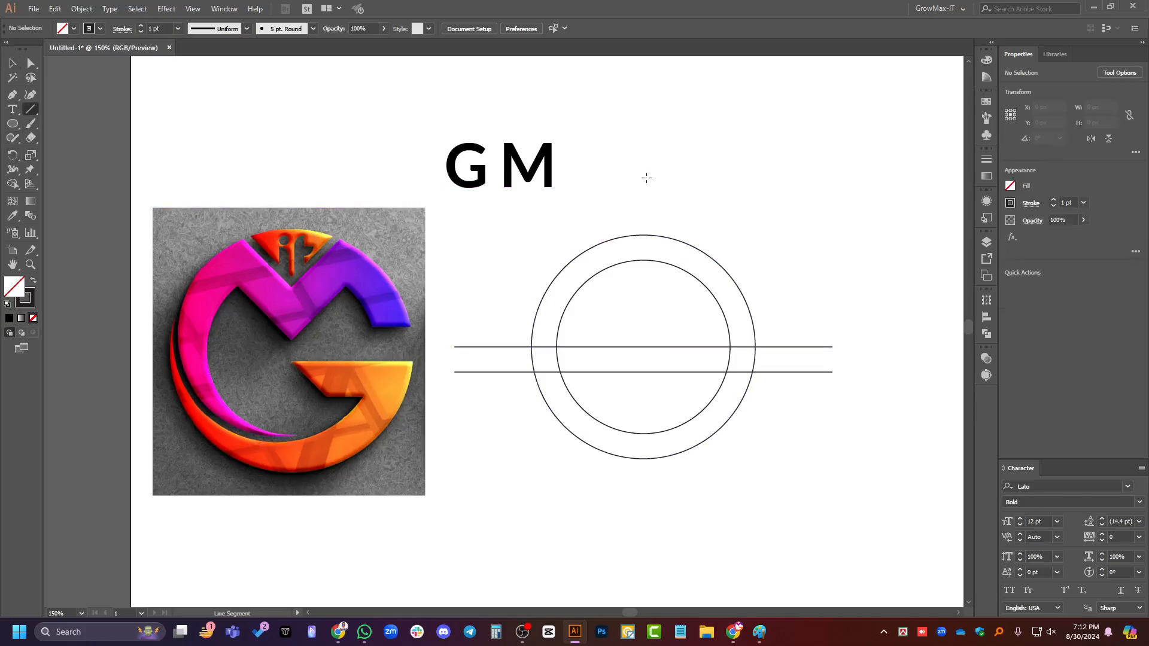
mouse_move(646, 177)
left_mouse_down()
mouse_move(673, 506)
mouse_move(697, 507)
left_mouse_up()
key("v")
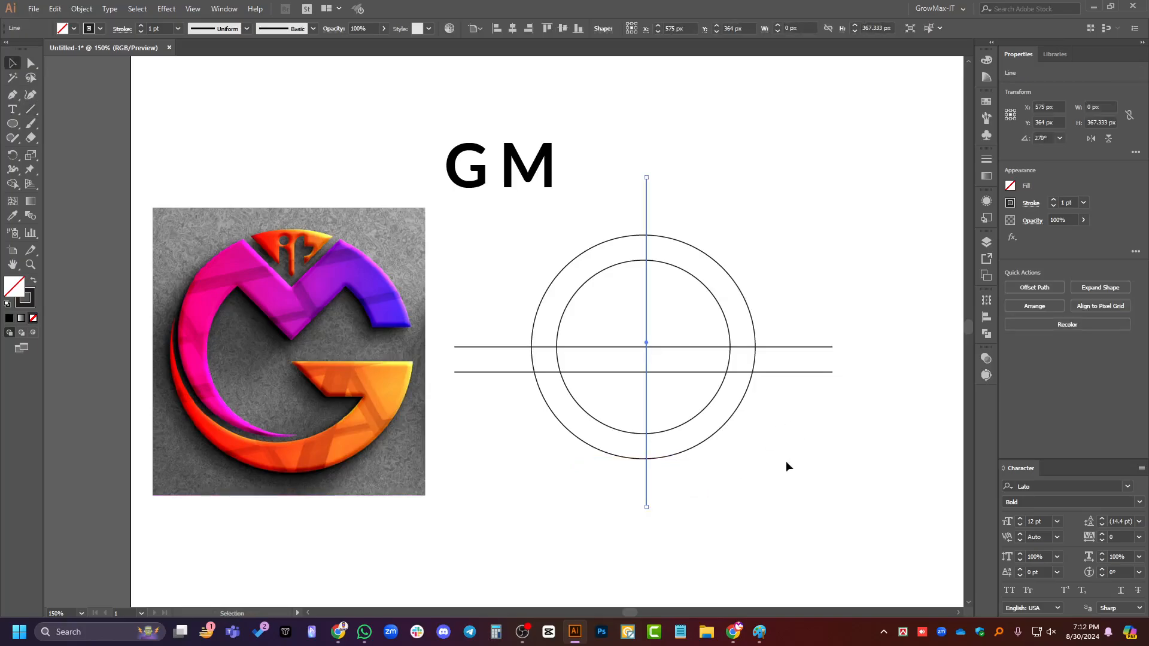
left_click_drag(788, 468, 616, 414)
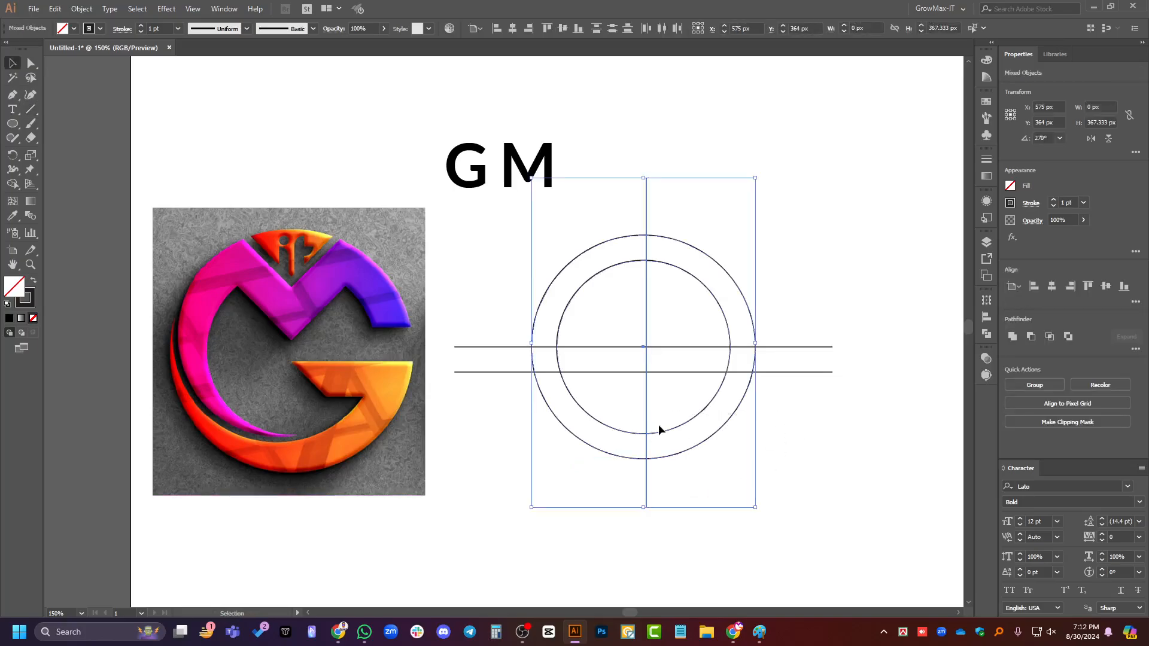
left_click(1051, 286)
left_click(839, 448)
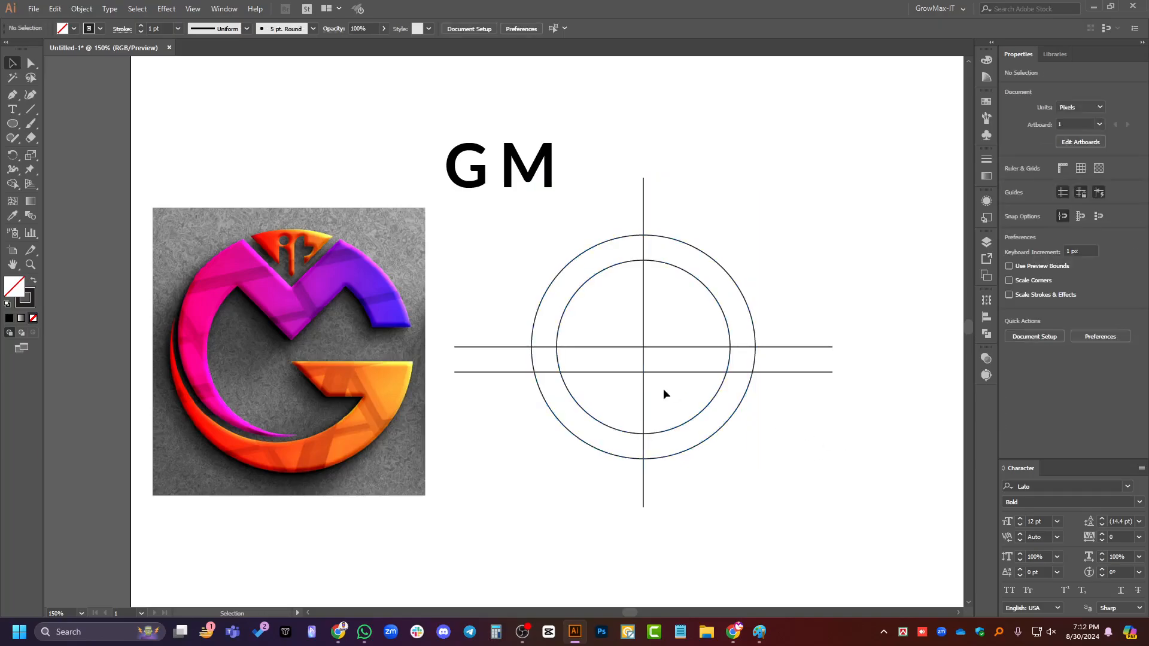
Duplicate the vertical line in place and rotate the copy 45° into a diagonal running from upper left to lower right.
scroll(665, 394, "up", 1)
scroll(725, 383, "down", 1)
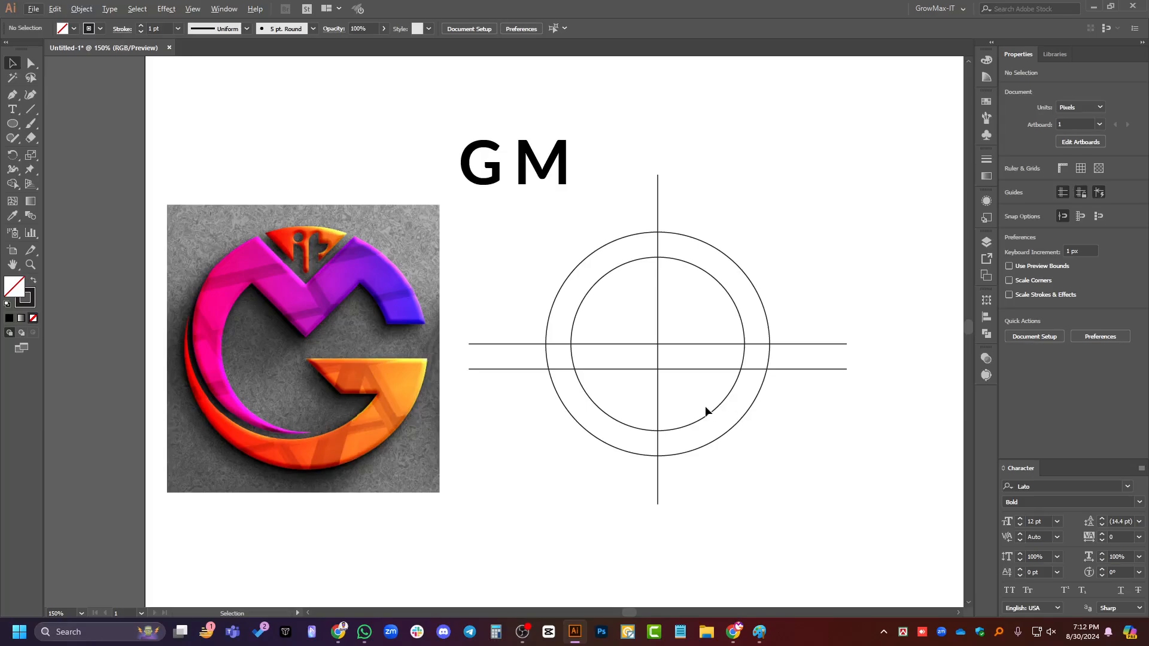
scroll(705, 406, "up", 1)
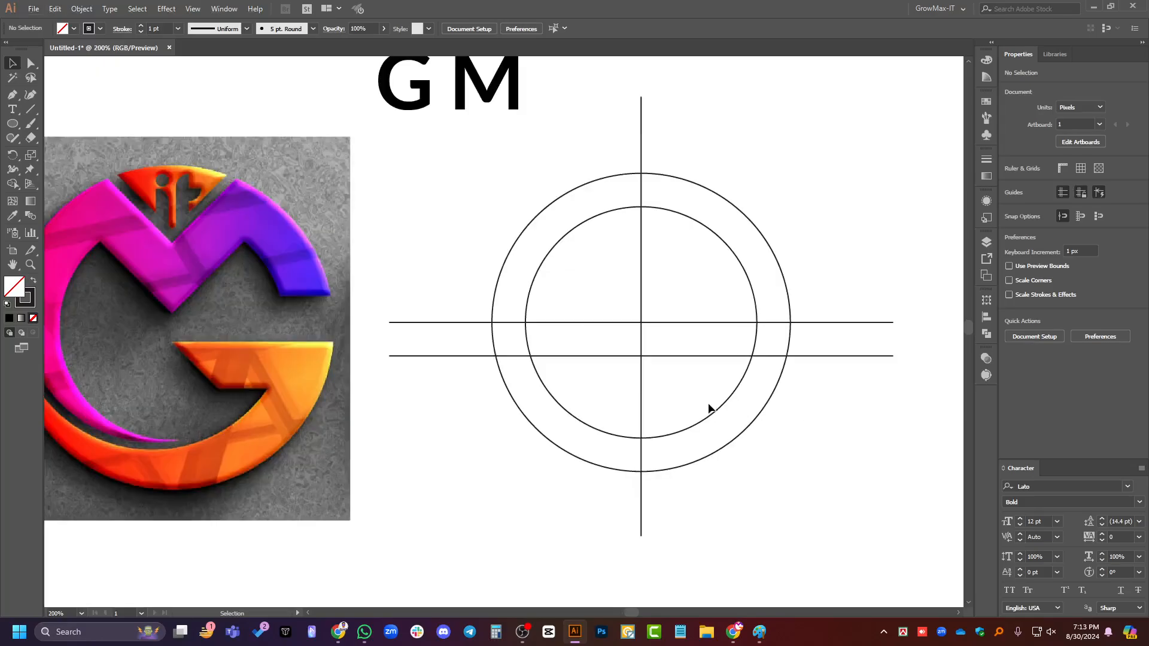
scroll(721, 401, "down", 1)
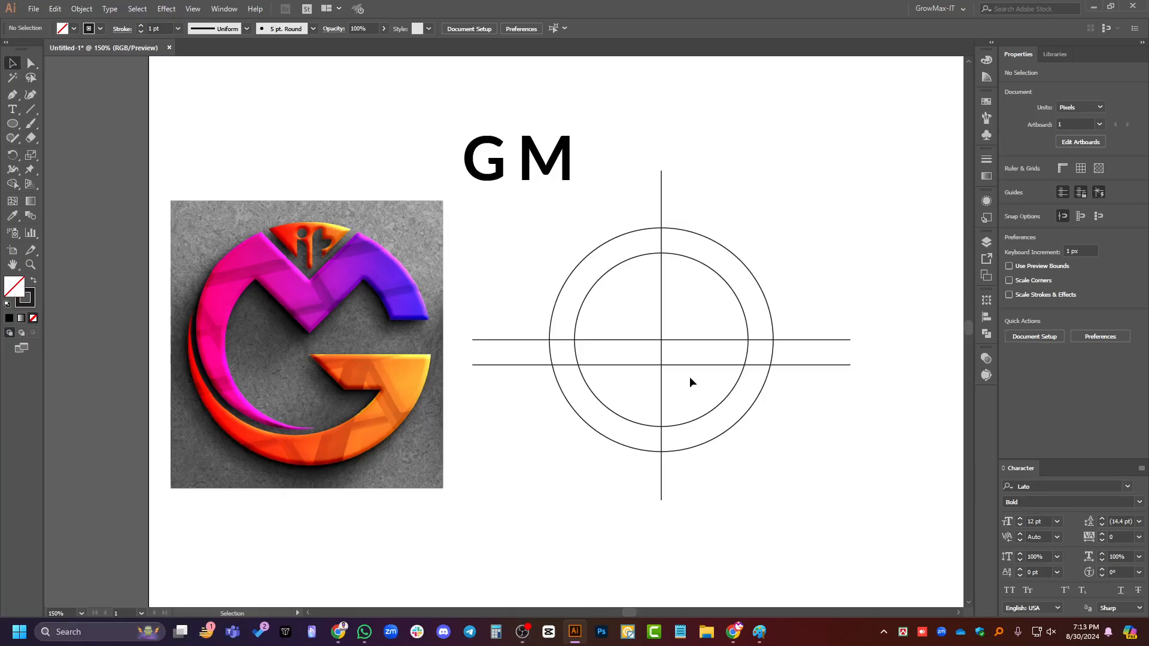
left_click(662, 396)
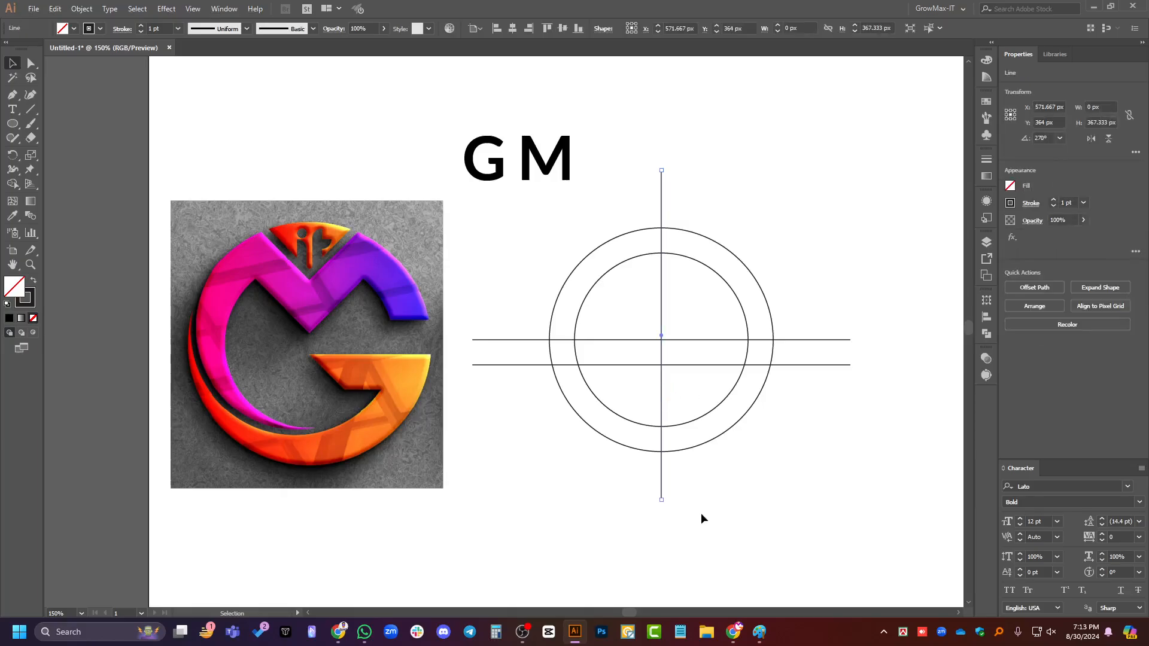
key("a")
key("v")
left_click_drag(664, 506, 762, 506)
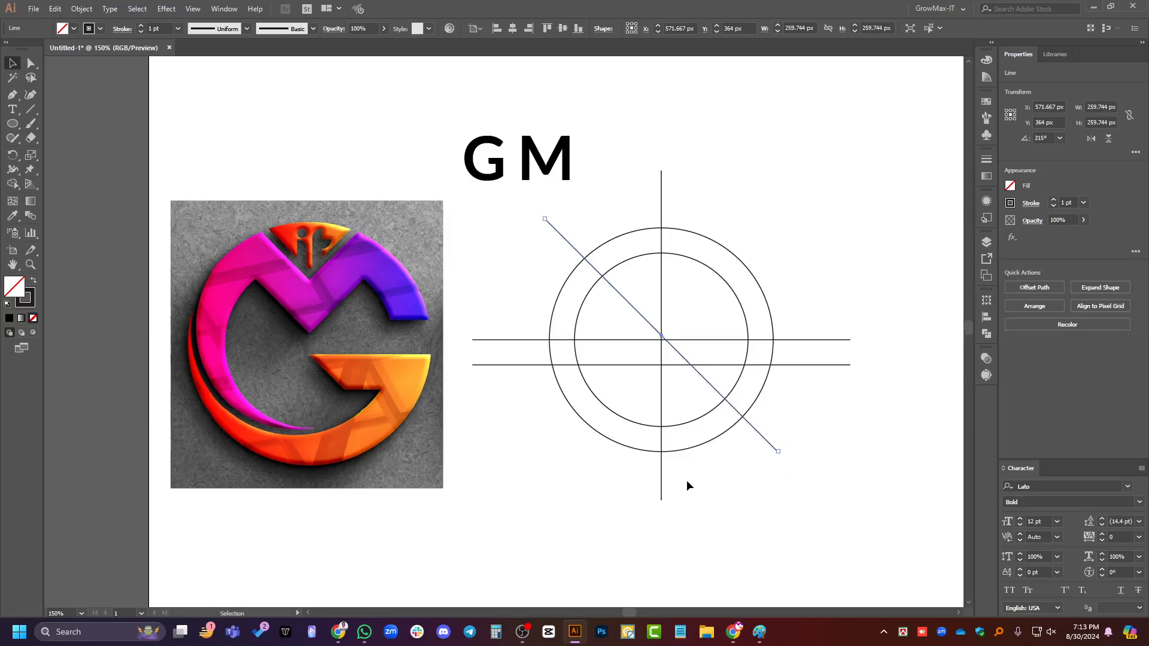
Add a second copy of the vertical line rotated 45° the opposite way, from lower left to upper right, and deselect it.
left_click(661, 479)
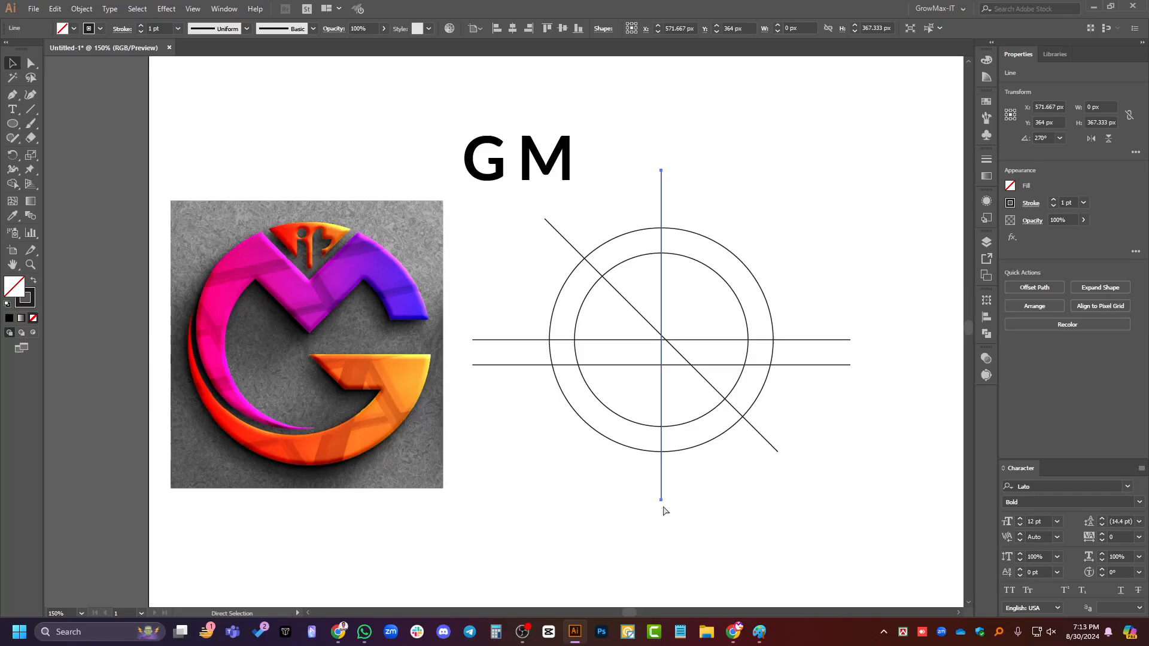
left_click_drag(664, 510, 536, 501)
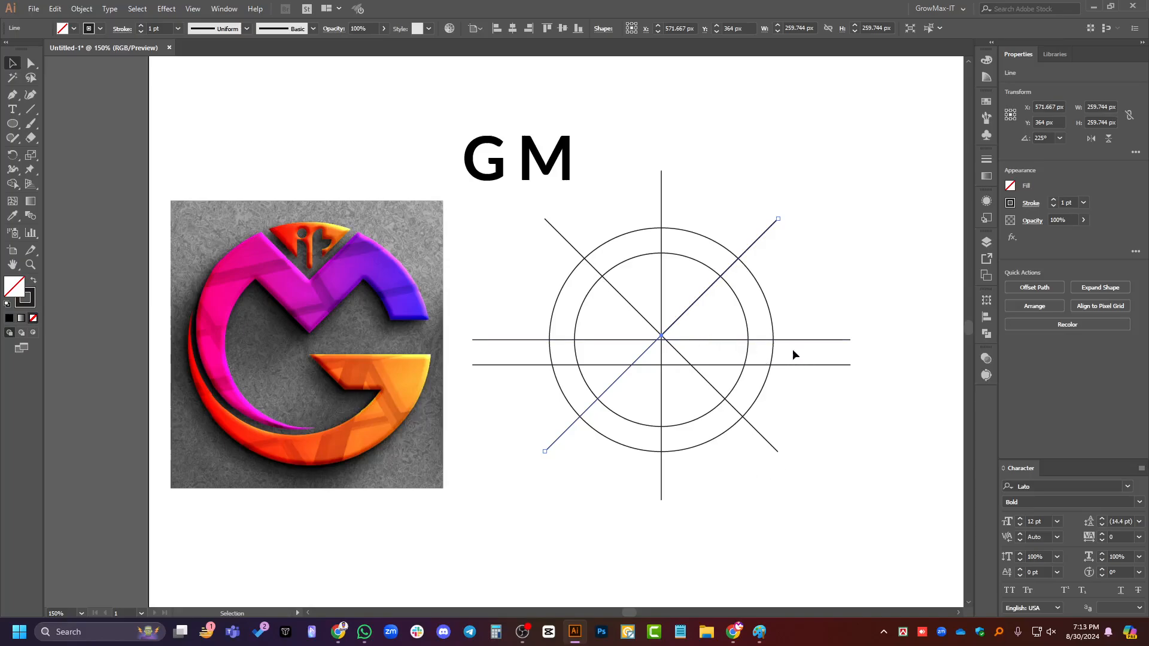
left_click(807, 284)
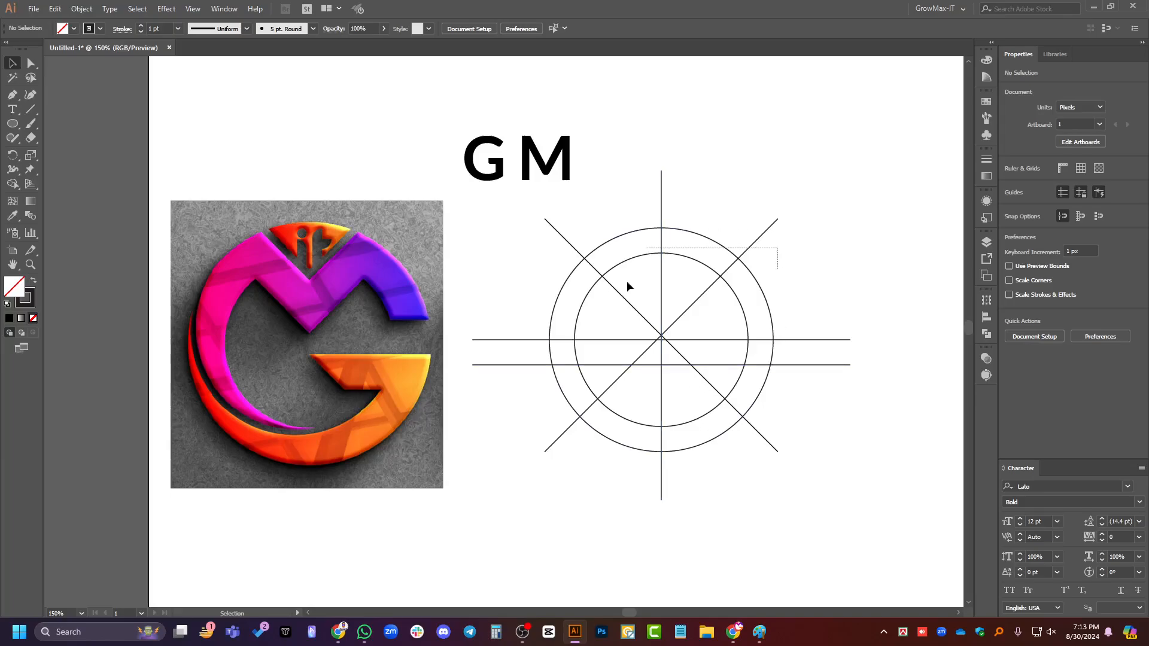
Align the vertical line and both diagonals to the circles' vertical center, and clear the selection.
left_click_drag(626, 281, 588, 317)
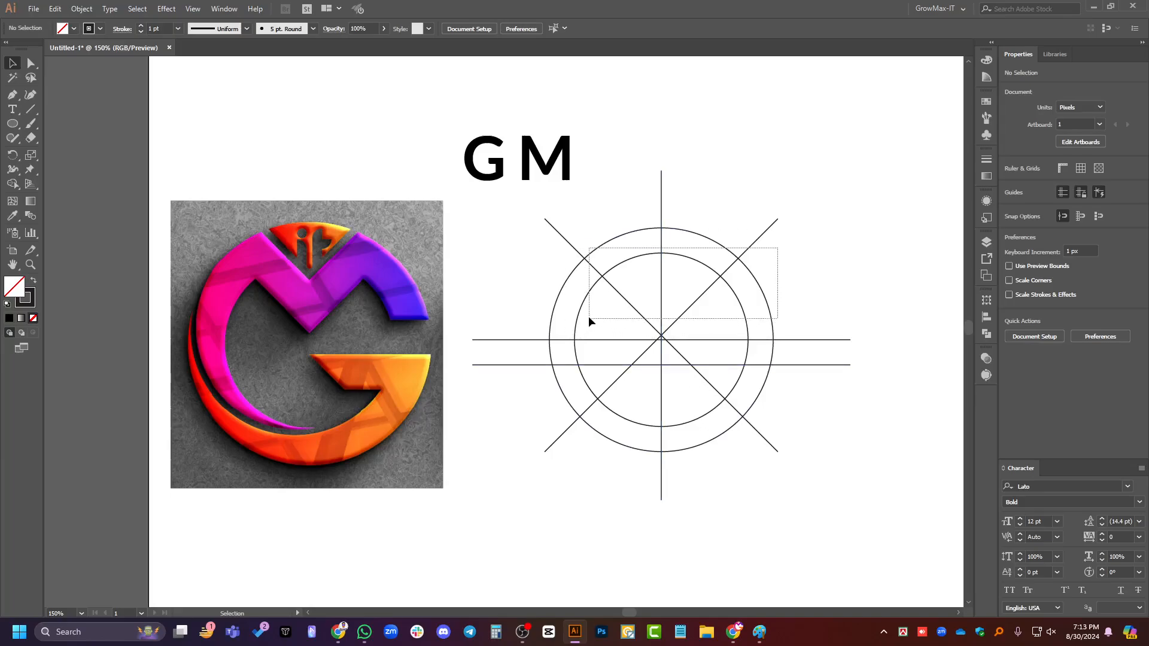
left_click(679, 256)
left_click(1103, 286)
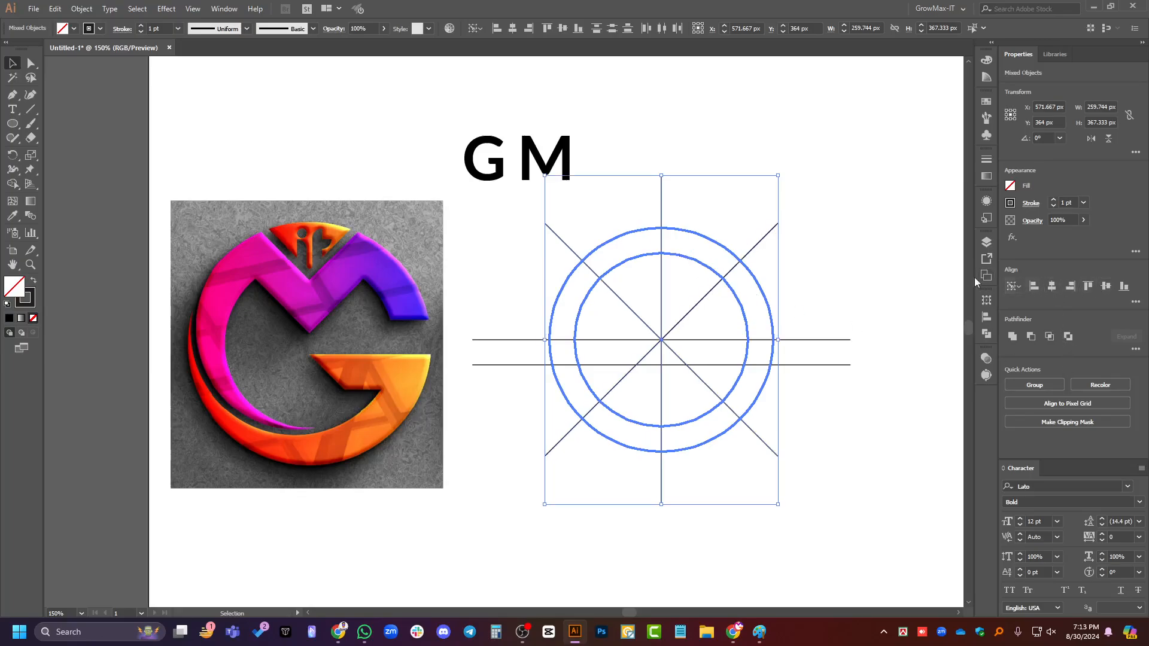
left_click(881, 257)
scroll(672, 333, "up", 4)
scroll(643, 374, "down", 4)
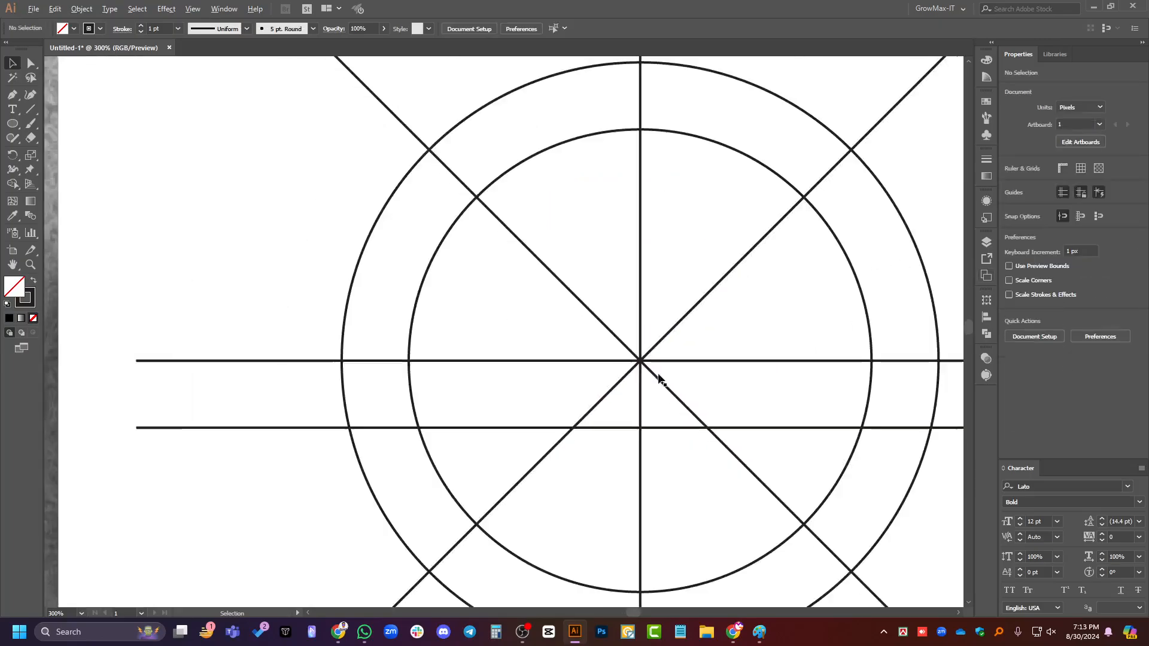
scroll(714, 215, "left", 1)
scroll(712, 213, "down", 1)
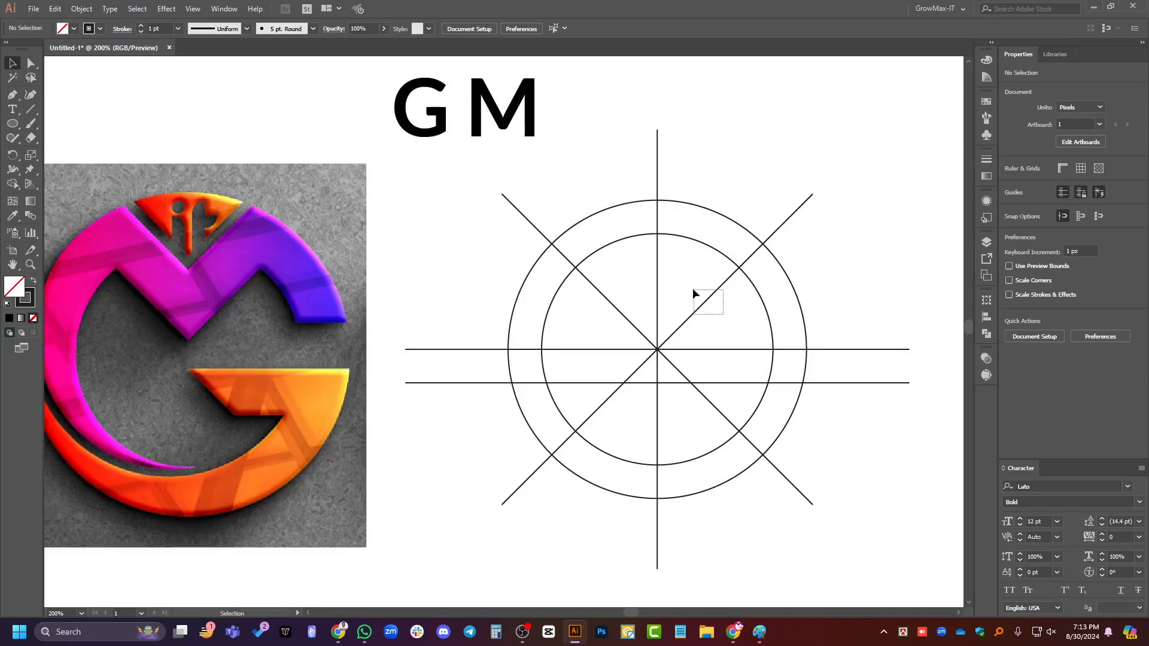
left_click_drag(694, 290, 696, 294)
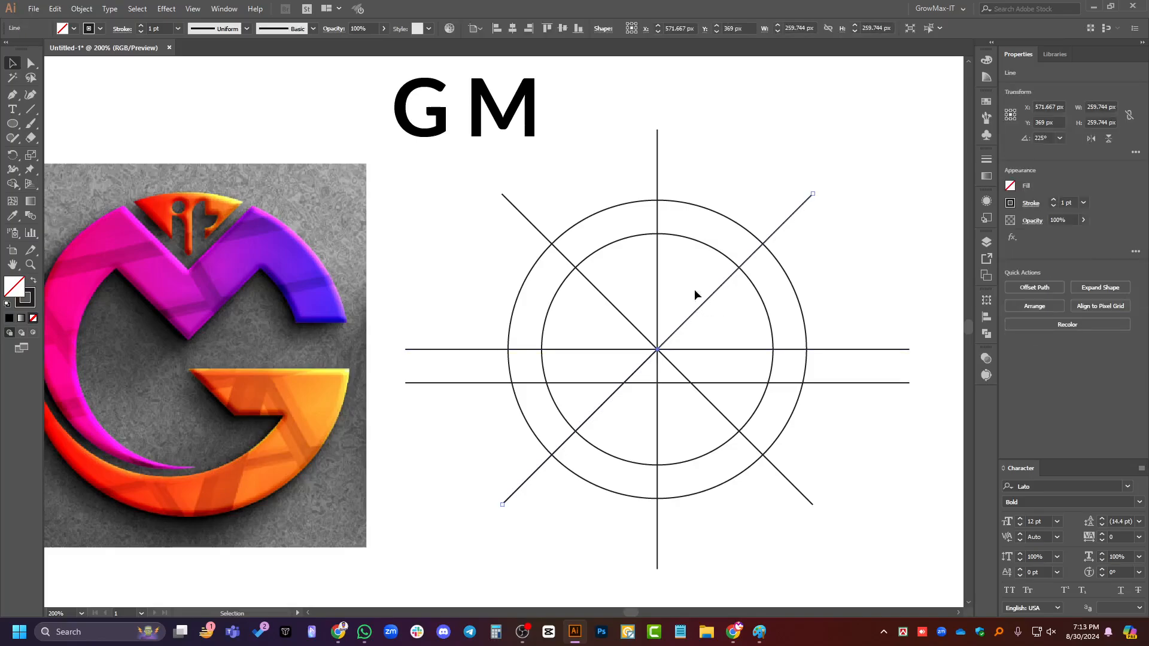
left_click(617, 308, "shift")
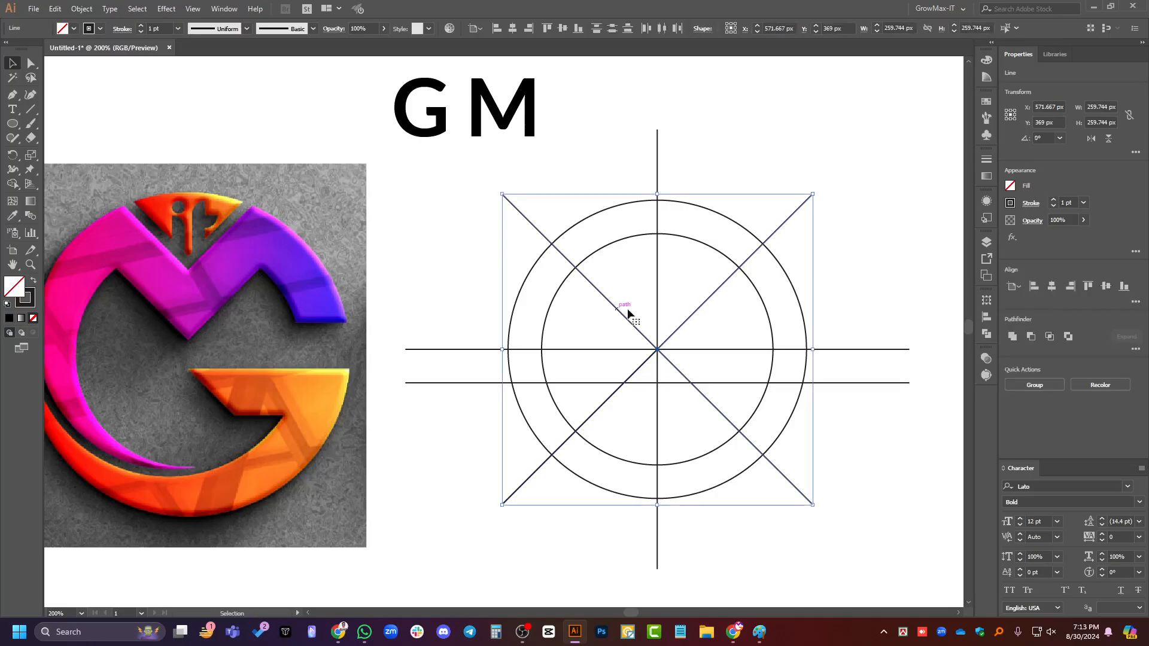
left_click(882, 308)
Draw a 6.5 × 28 px rectangle spanning the two horizontal lines outside the circles, and swap its stroke for a solid black fill.
scroll(849, 320, "up", 1)
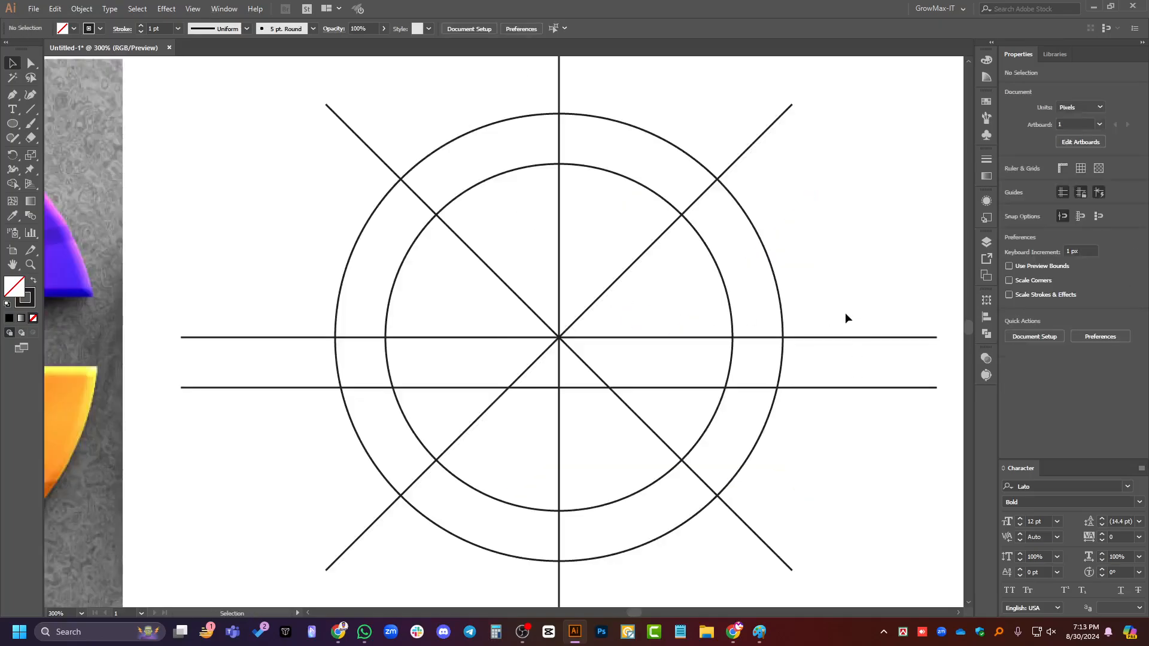
scroll(845, 312, "right", 2)
scroll(803, 360, "up", 1)
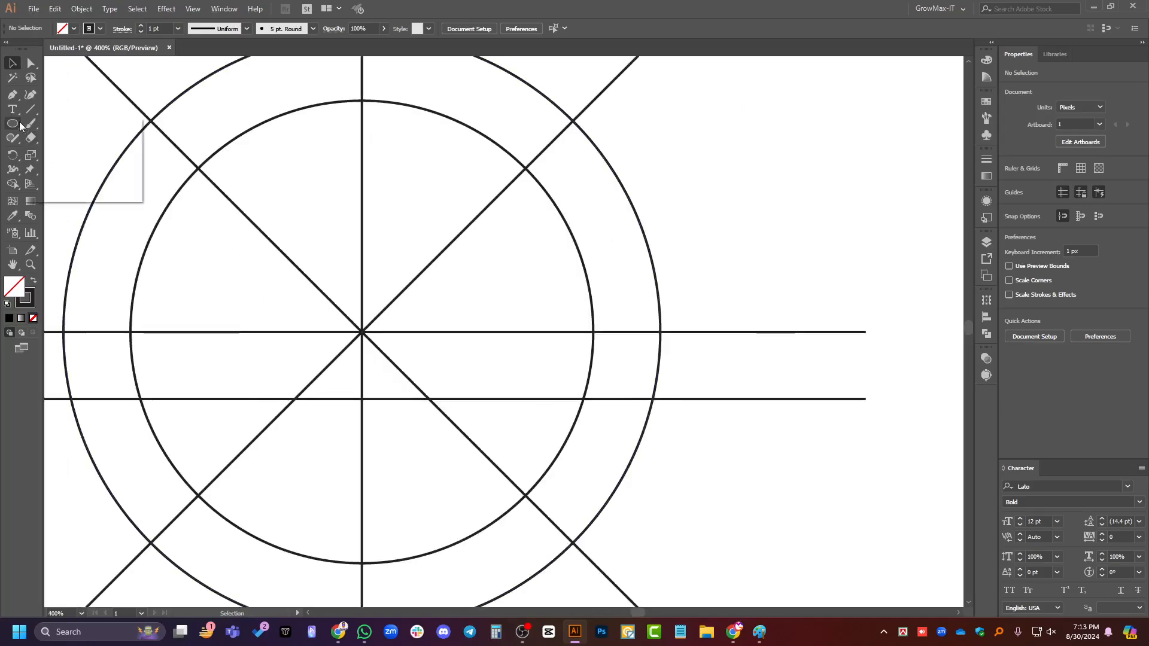
key("m")
left_click_drag(752, 333, 767, 400)
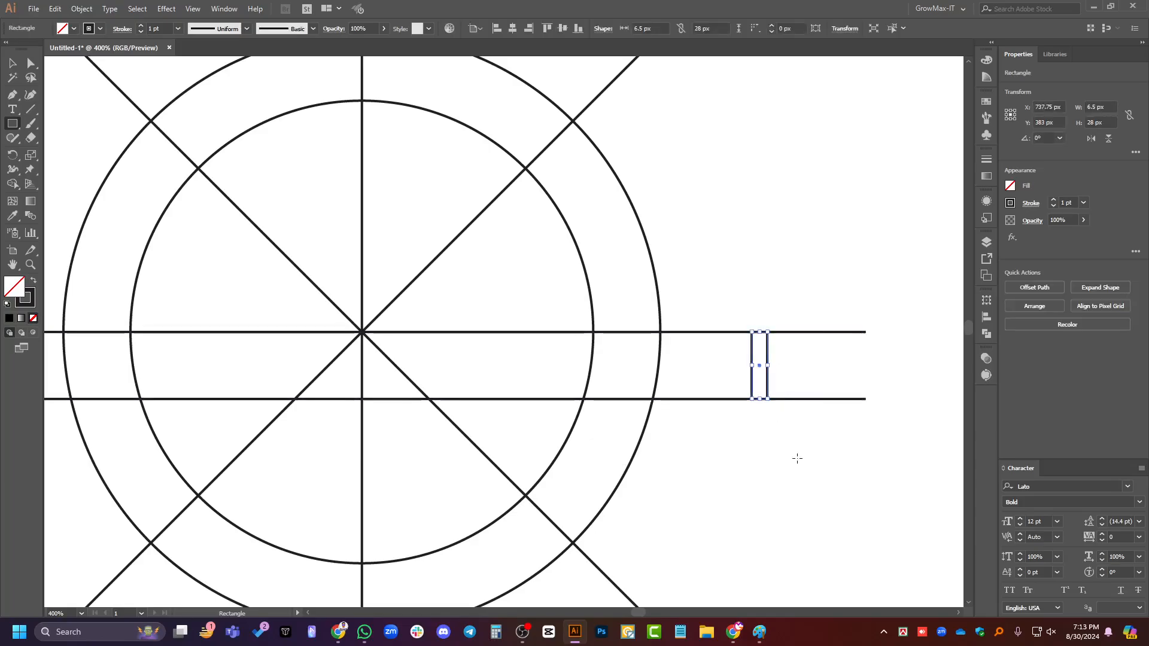
key("v")
key("shift+x")
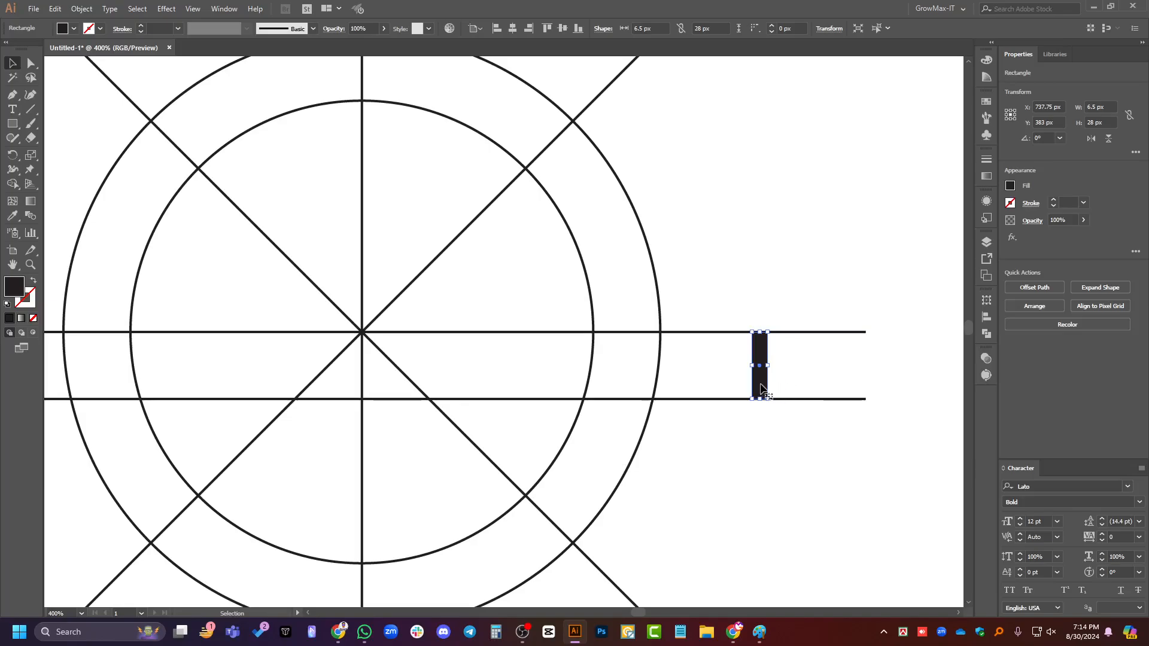
Move the black rectangle inside the circles, rotated 45°, so that its short end meets the upper-right diagonal.
left_click_drag(760, 386, 519, 309)
scroll(370, 199, "up", 2)
left_click(570, 290)
scroll(519, 309, "up", 3)
scroll(562, 285, "up", 2)
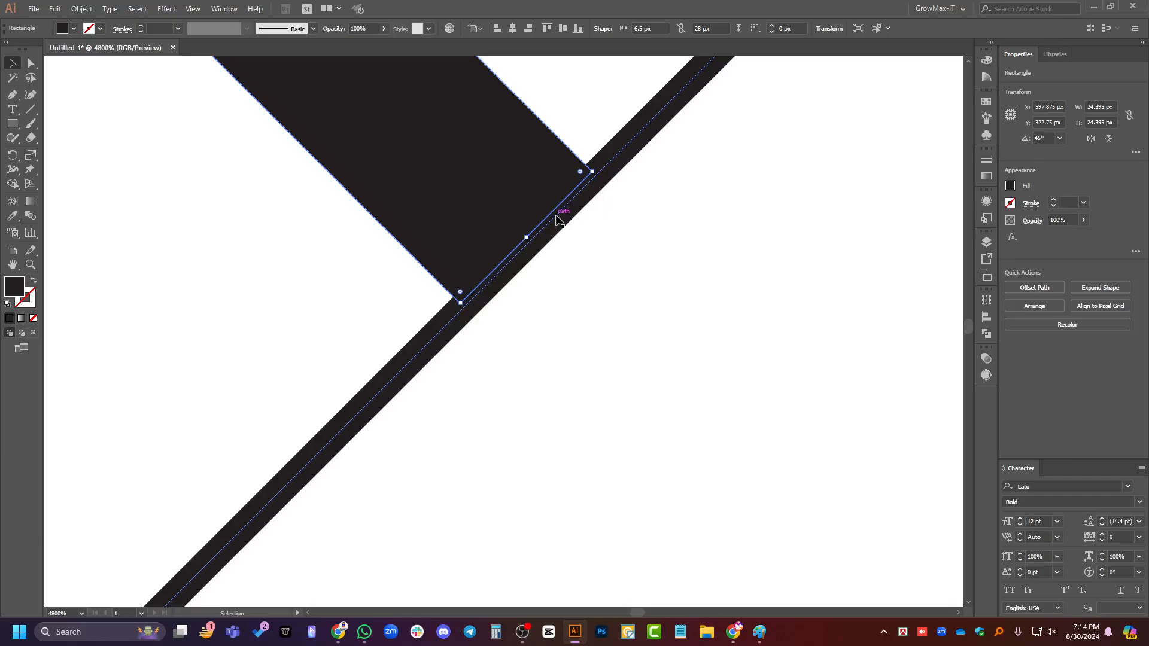
left_click_drag(451, 170, 455, 174)
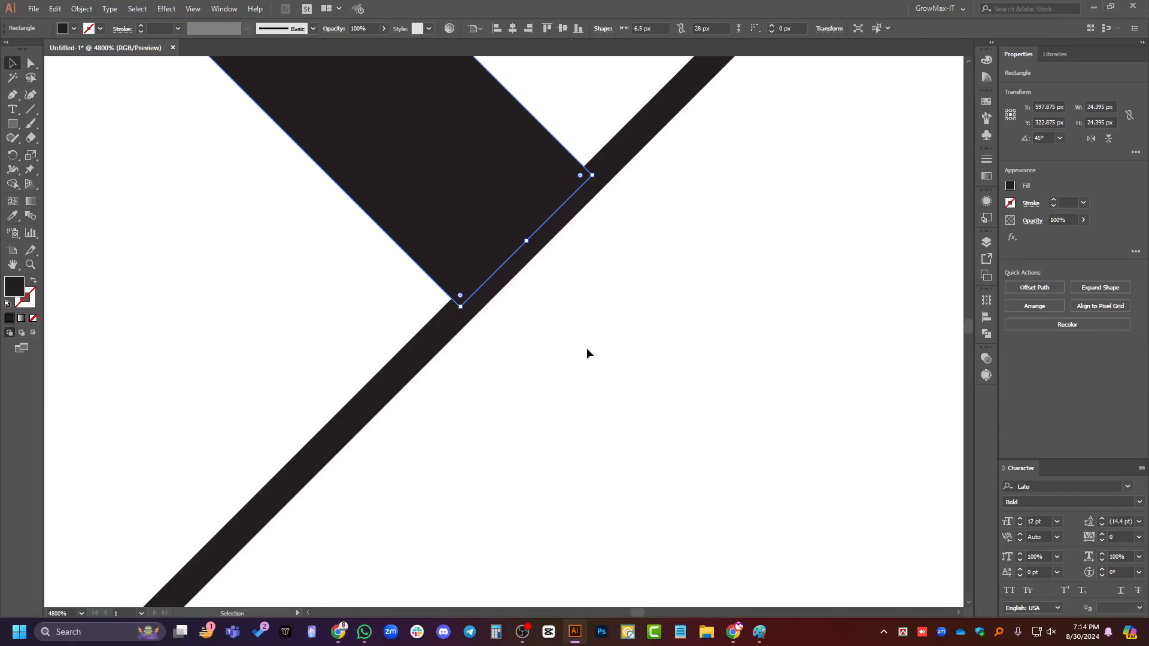
Compare the outline and preview views to examine how the rectangle's short end meets the diagonal's path.
scroll(589, 350, "down", 1)
key("ctrl+y")
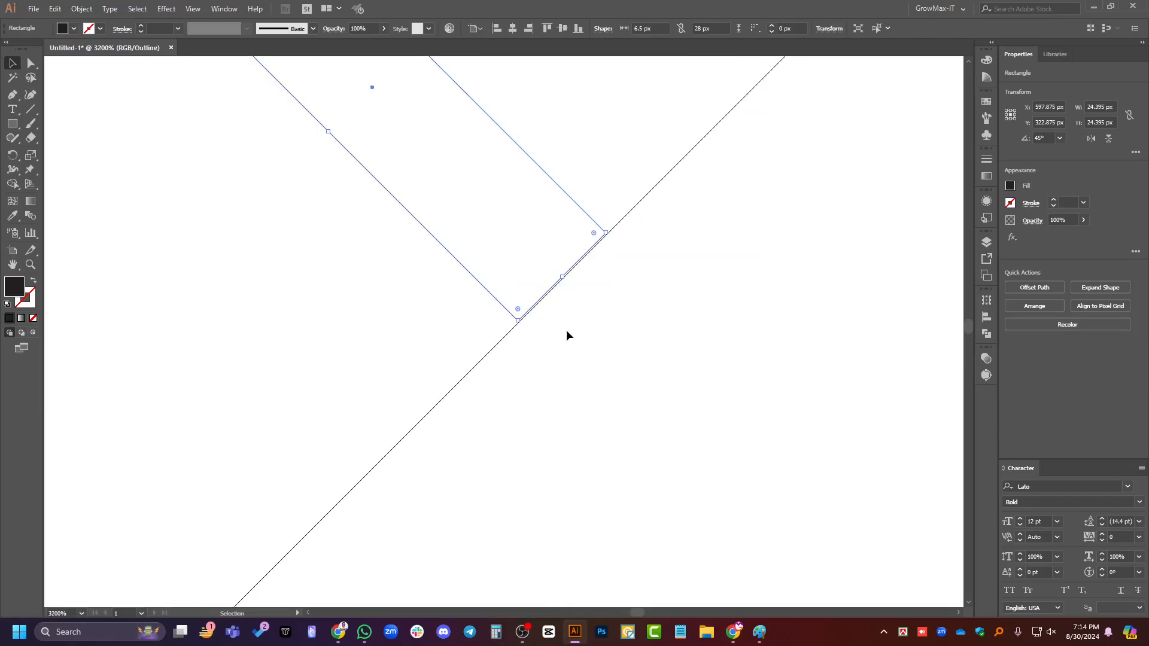
key("a")
key("ctrl+y")
key("ctrl+y")
key("ctrl+y")
key("ctrl+y")
key("ctrl+y")
key("ctrl+y")
key("ctrl+y")
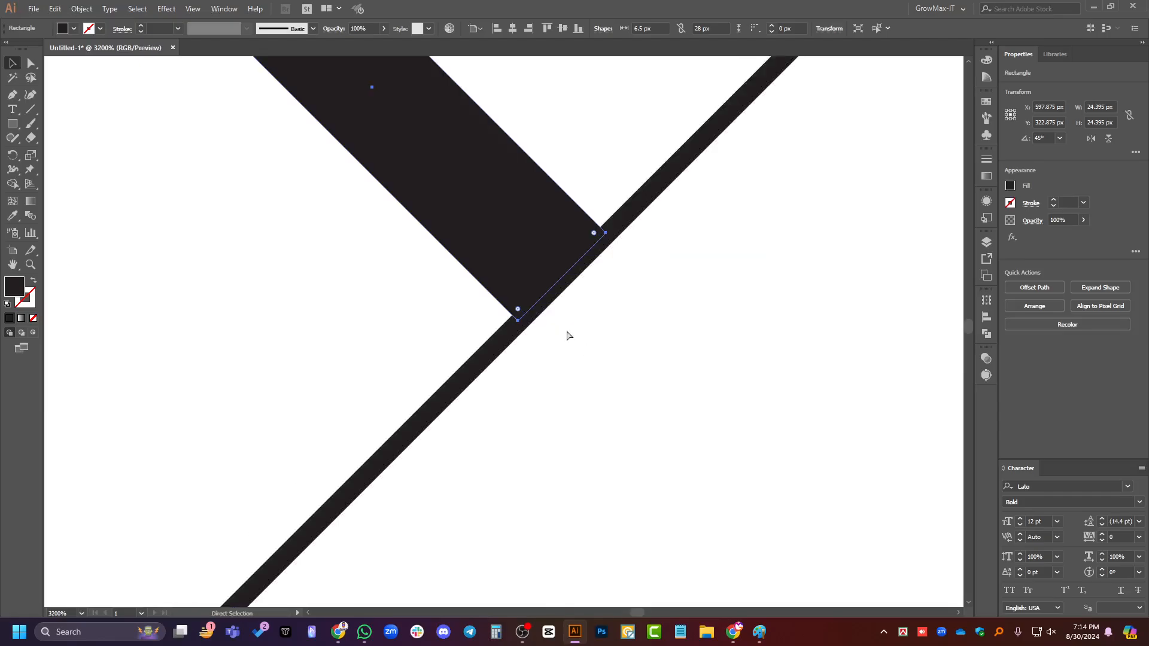
key("ctrl+y")
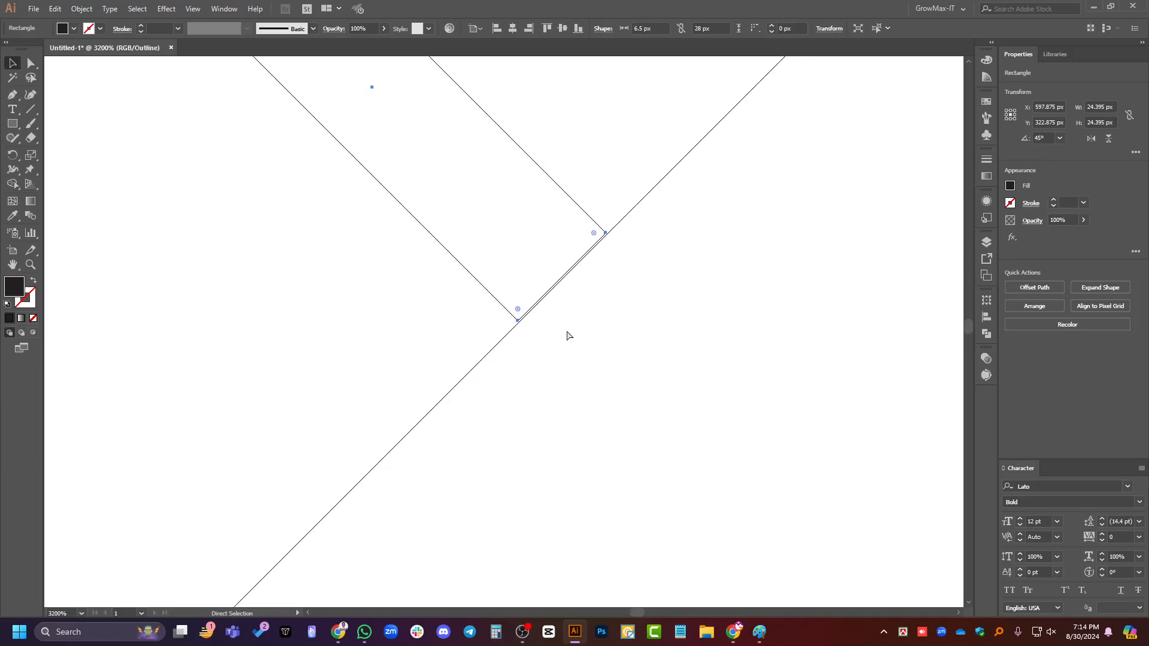
key("ctrl+y")
key("ctrl+y")
key("v")
In outline view, move the rectangle's short end exactly onto the diagonal's path, restore the preview view and deselect.
scroll(568, 293, "up", 2)
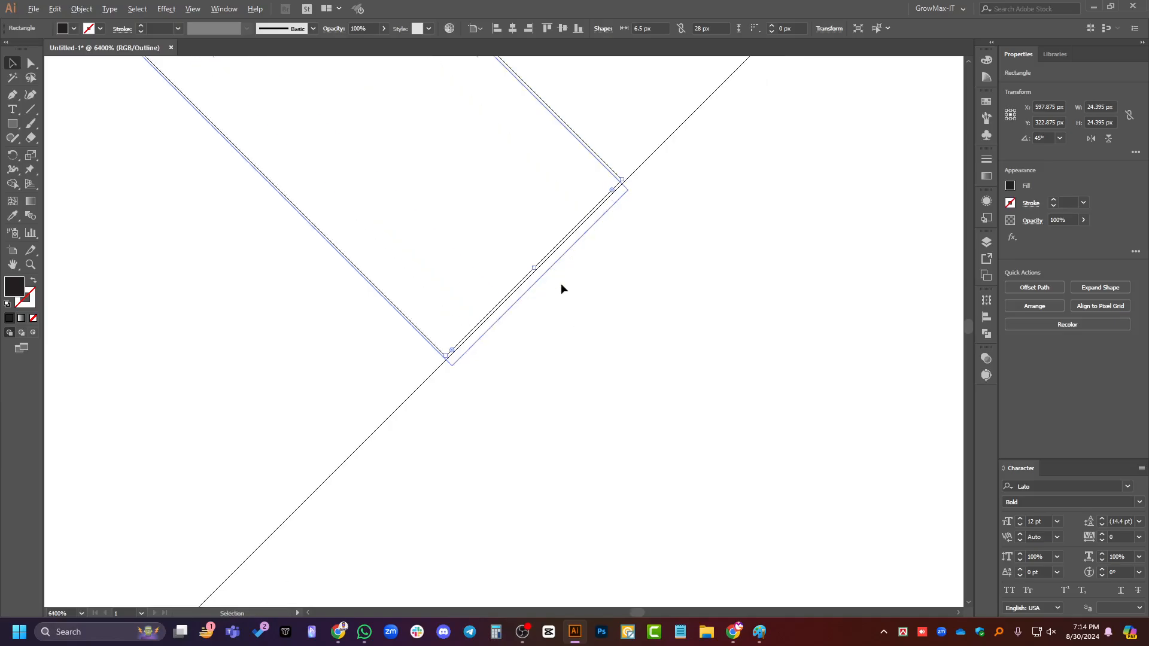
scroll(562, 289, "up", 4)
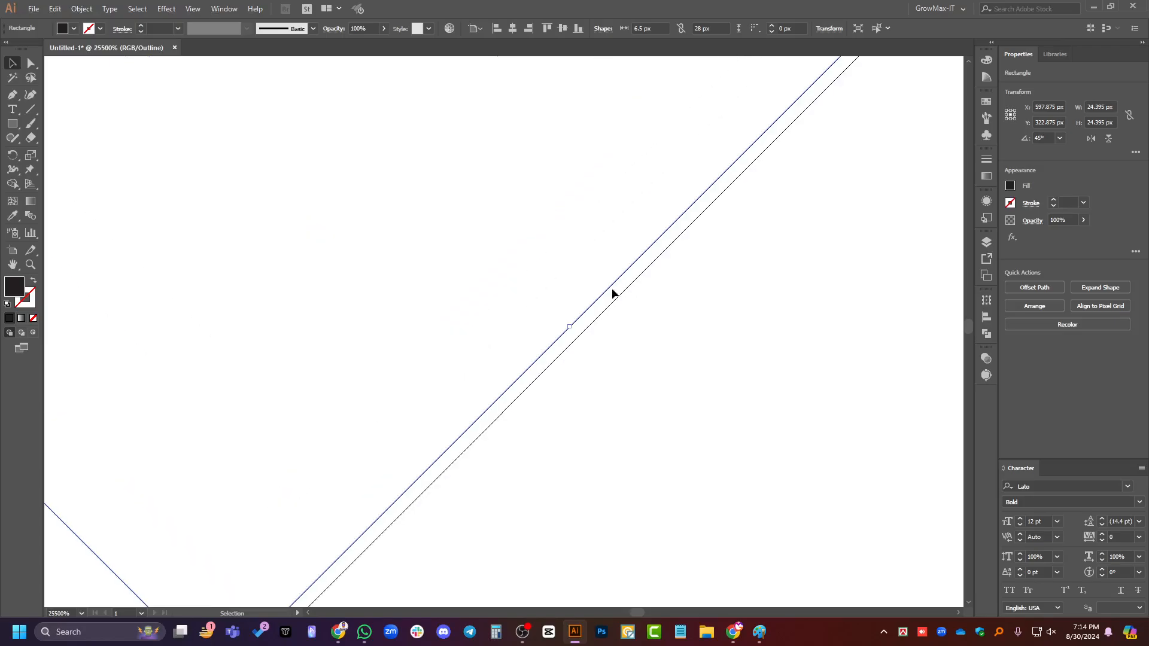
left_click_drag(610, 290, 615, 298)
scroll(627, 343, "down", 6)
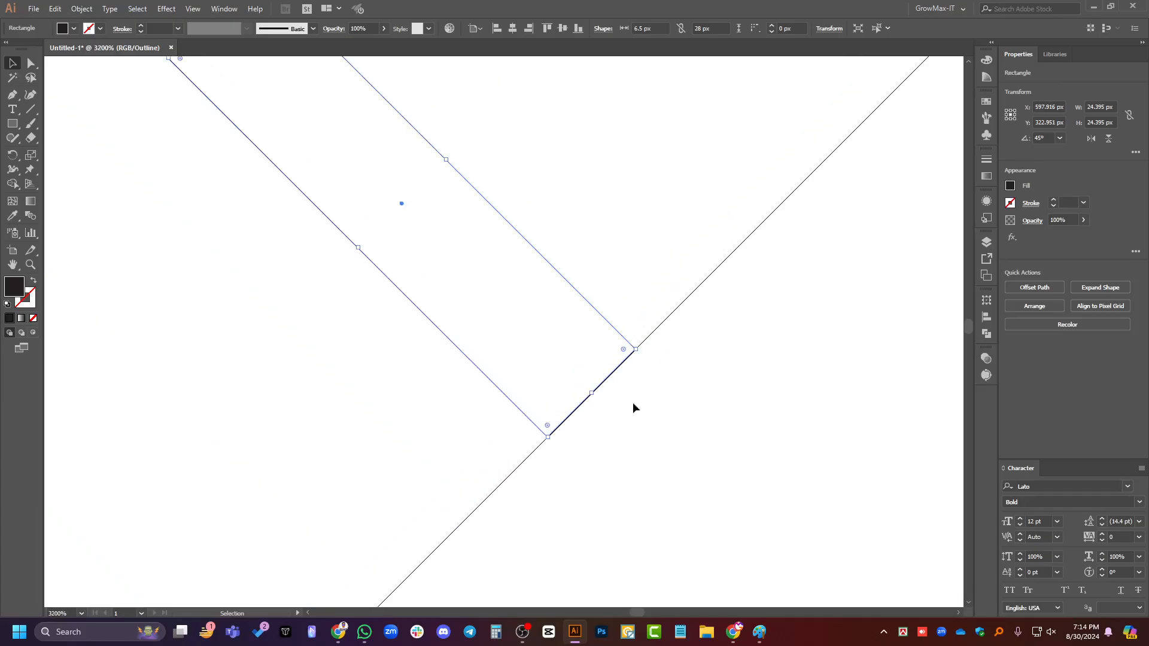
scroll(568, 432, "up", 4)
scroll(537, 459, "up", 3)
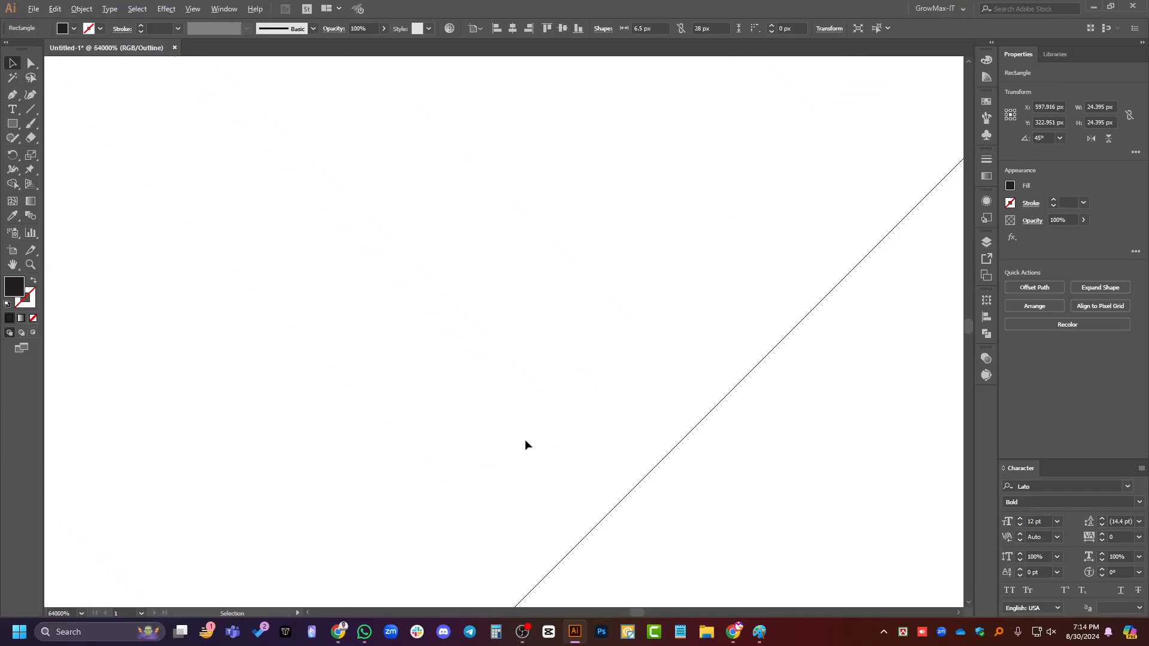
scroll(526, 444, "down", 4)
key("ctrl+y")
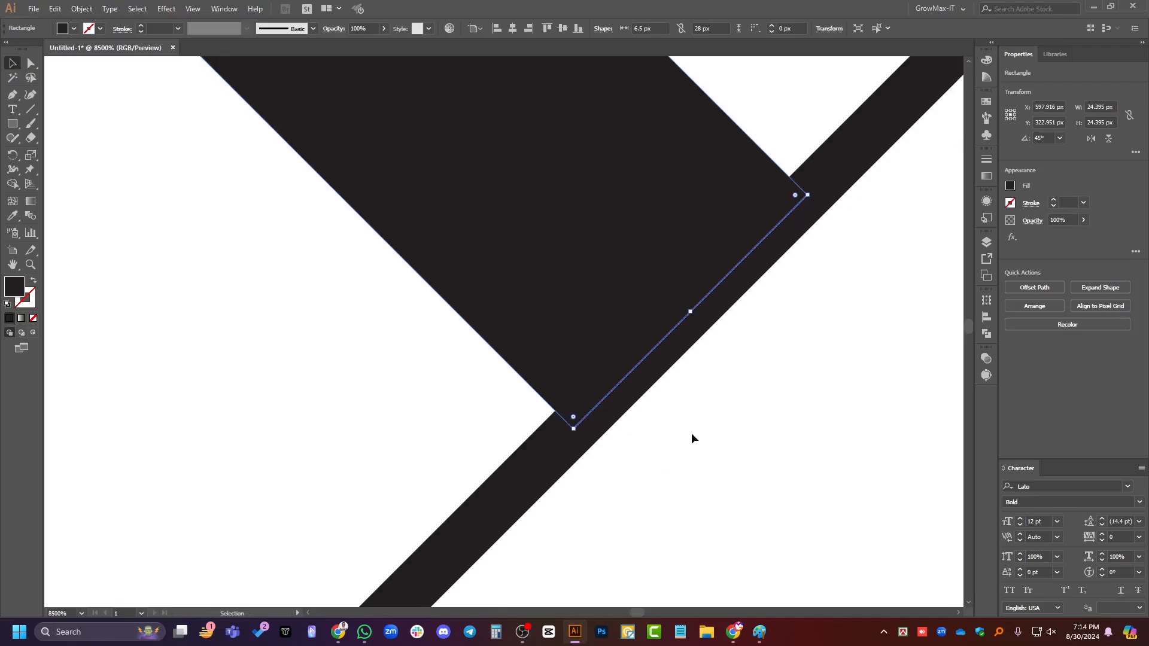
left_click(692, 434)
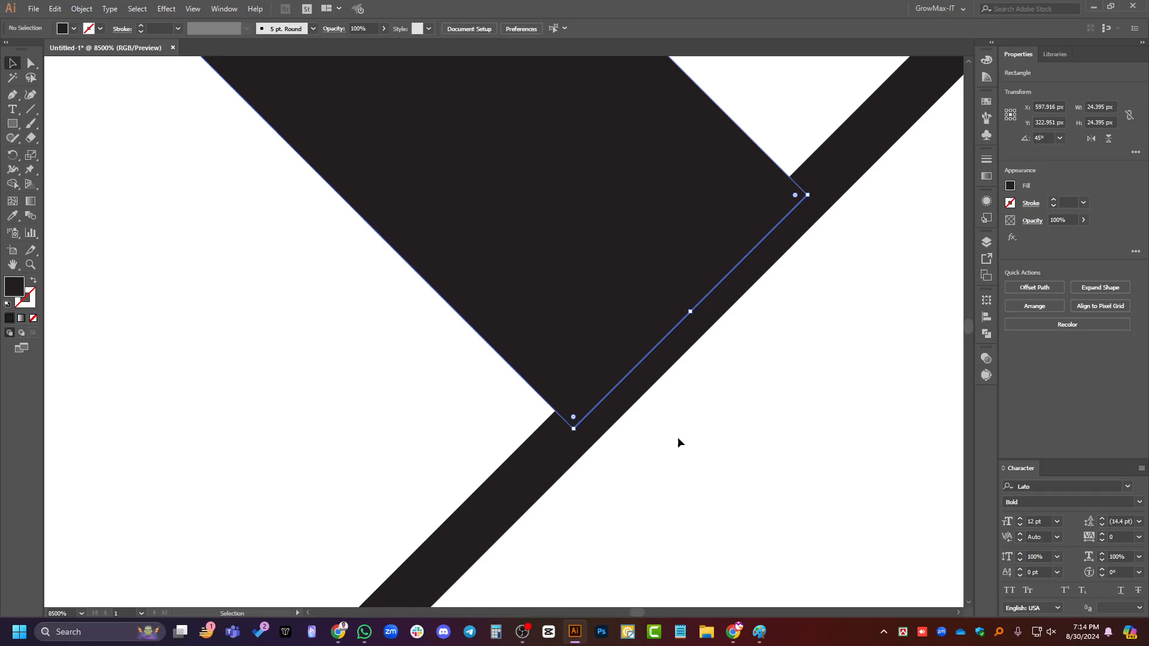
scroll(665, 444, "down", 3)
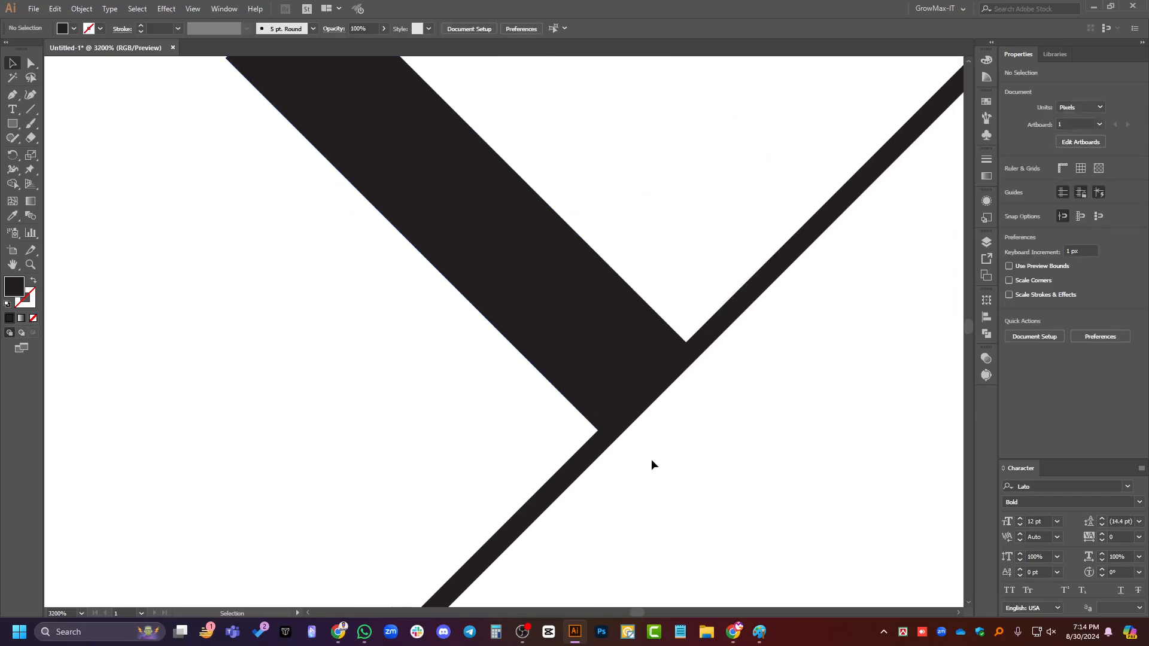
scroll(678, 491, "down", 3)
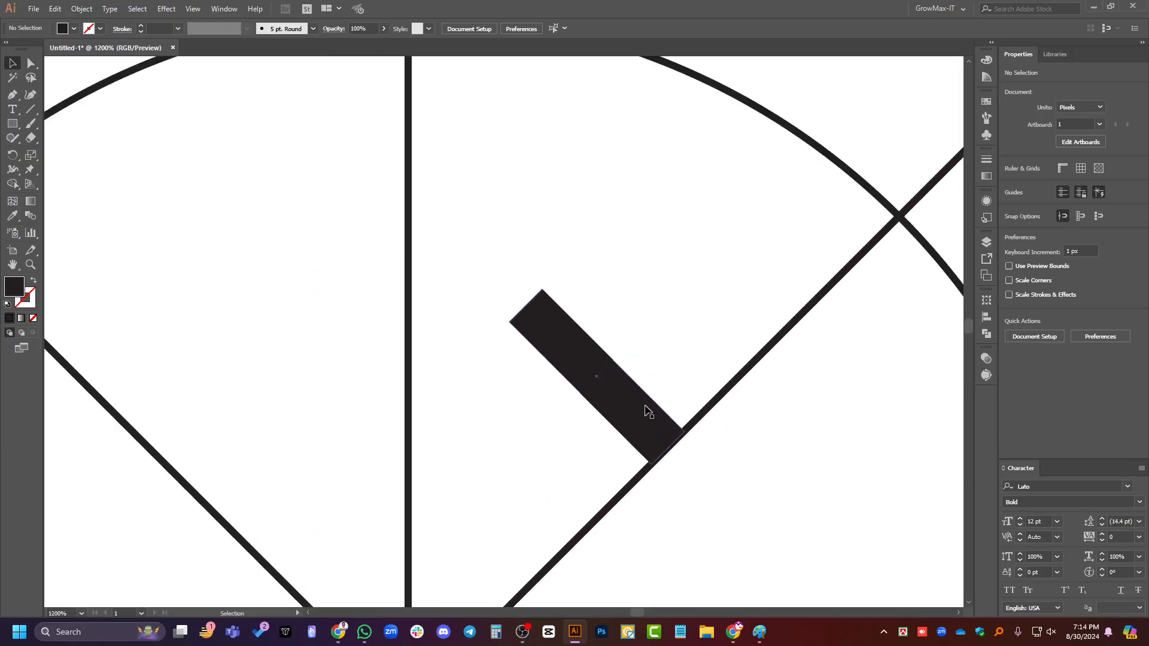
left_click(649, 413)
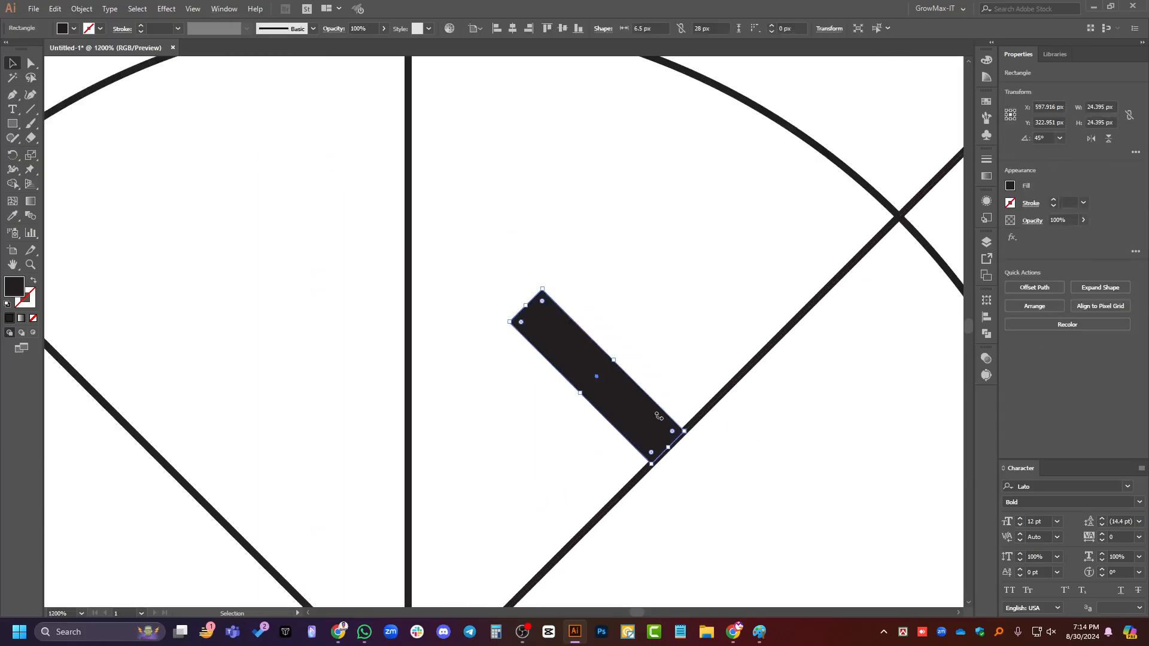
scroll(712, 453, "down", 1)
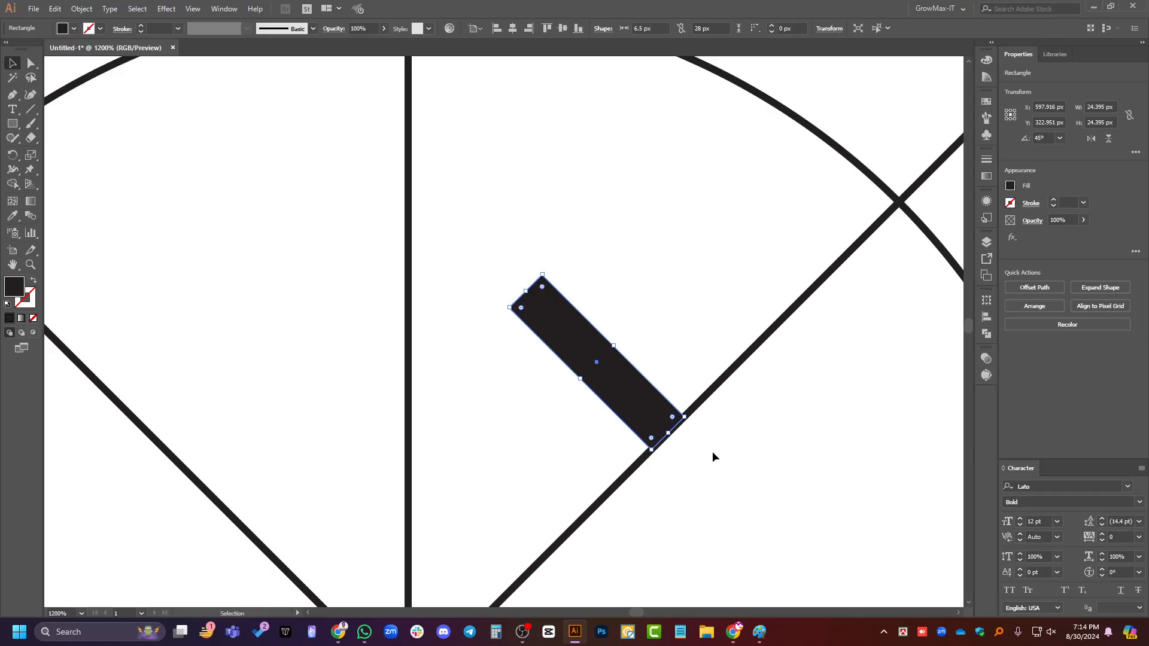
left_click(713, 453)
Duplicate the diagonal running from lower left to upper right and place the copy straight above it, crossing the rectangle.
scroll(569, 375, "down", 1)
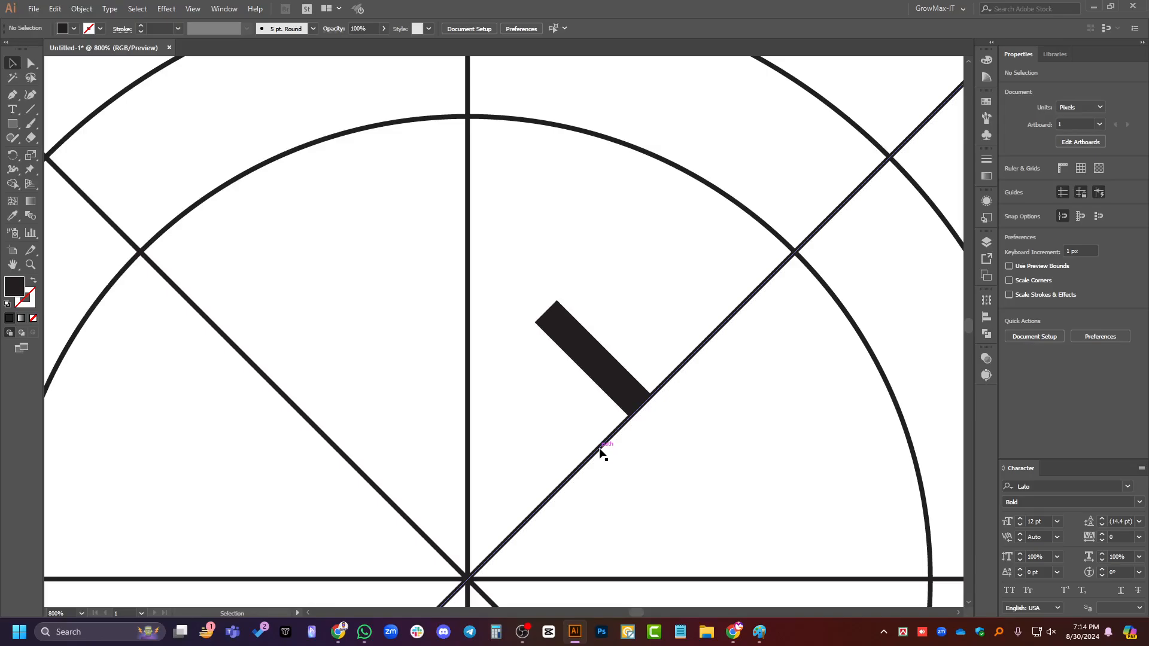
mouse_move(599, 448)
left_mouse_down()
mouse_move(517, 343)
mouse_move(545, 314)
mouse_move(527, 298)
mouse_move(547, 313)
mouse_move(531, 300)
left_mouse_up()
scroll(531, 299, "up", 2)
scroll(565, 337, "up", 1)
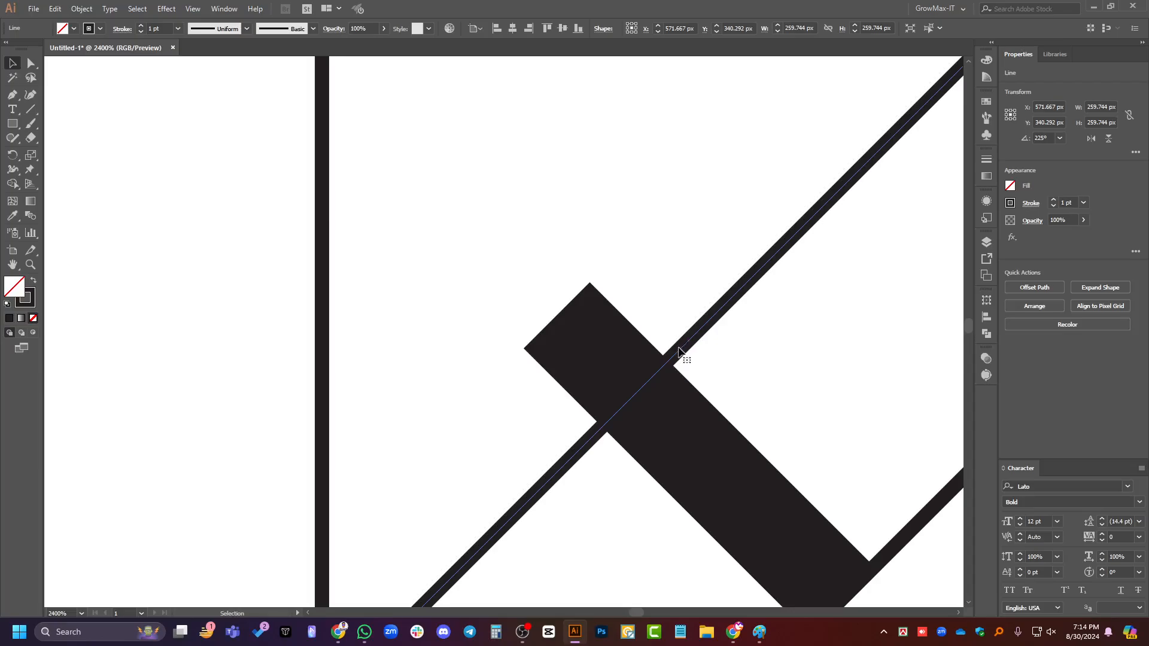
Move the copied diagonal onto the rectangle's upper end, check the contact in outline view, and deselect it in preview.
left_click_drag(678, 357, 588, 287)
scroll(587, 287, "up", 2)
scroll(588, 286, "up", 1)
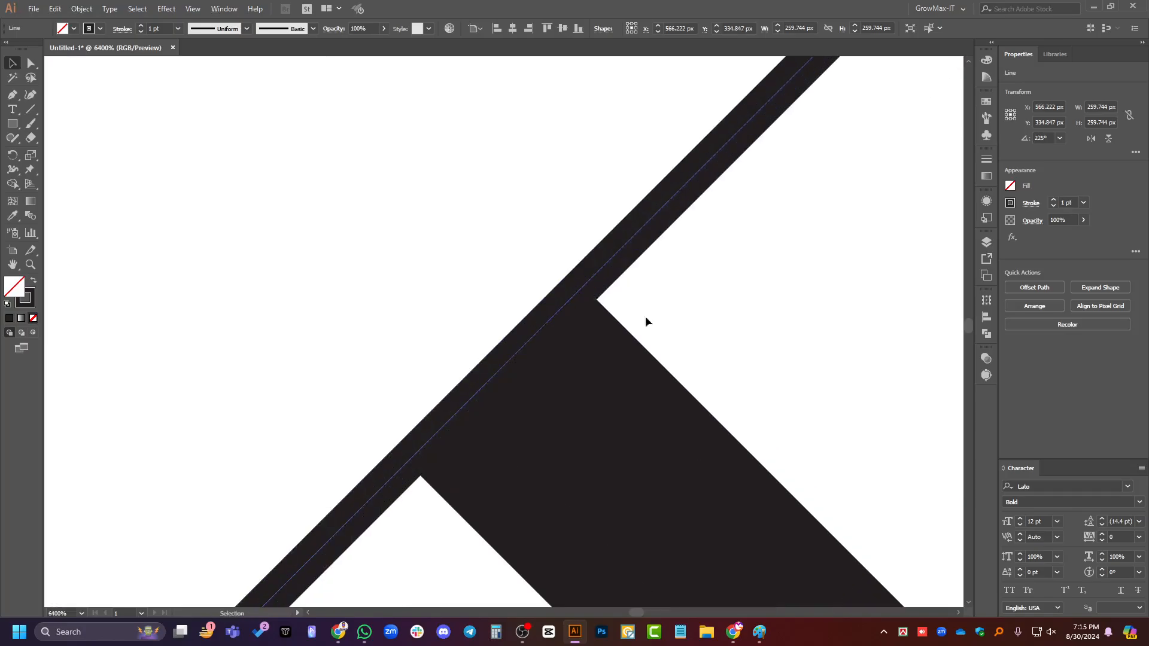
scroll(592, 307, "up", 2)
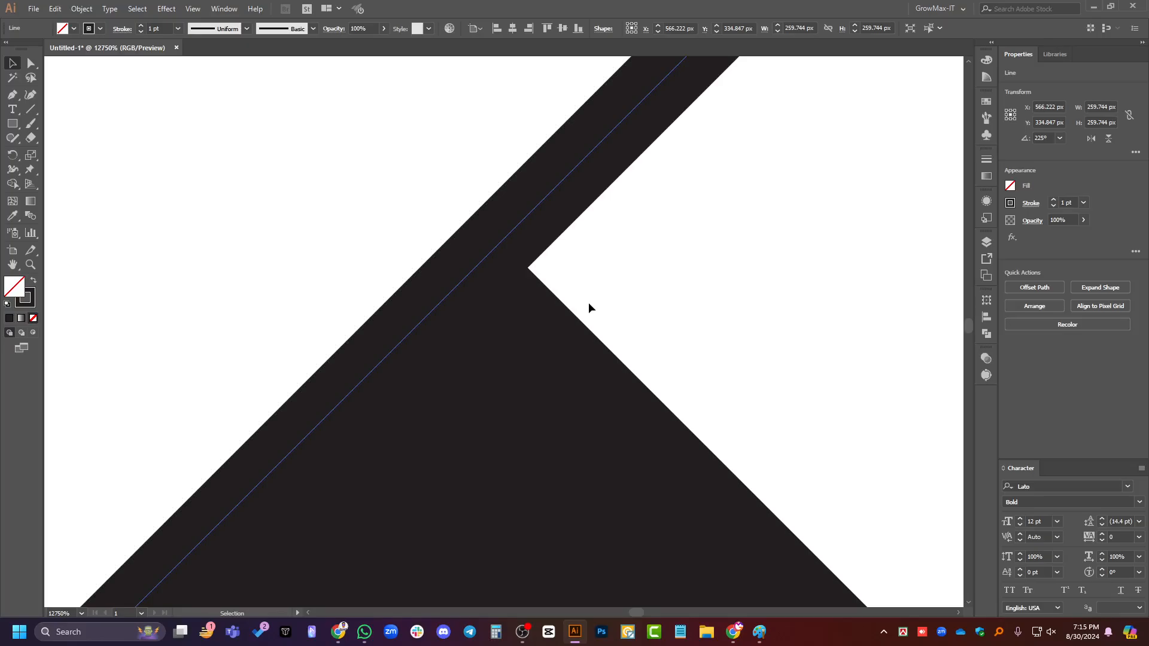
key("ctrl+y")
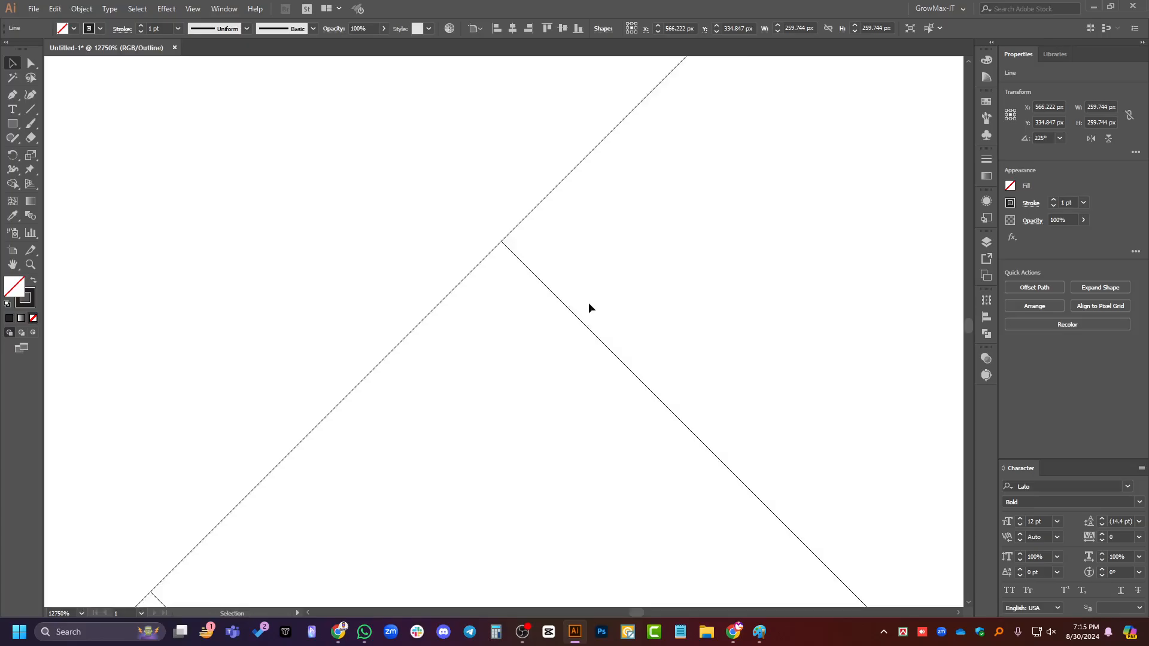
key("ctrl+y")
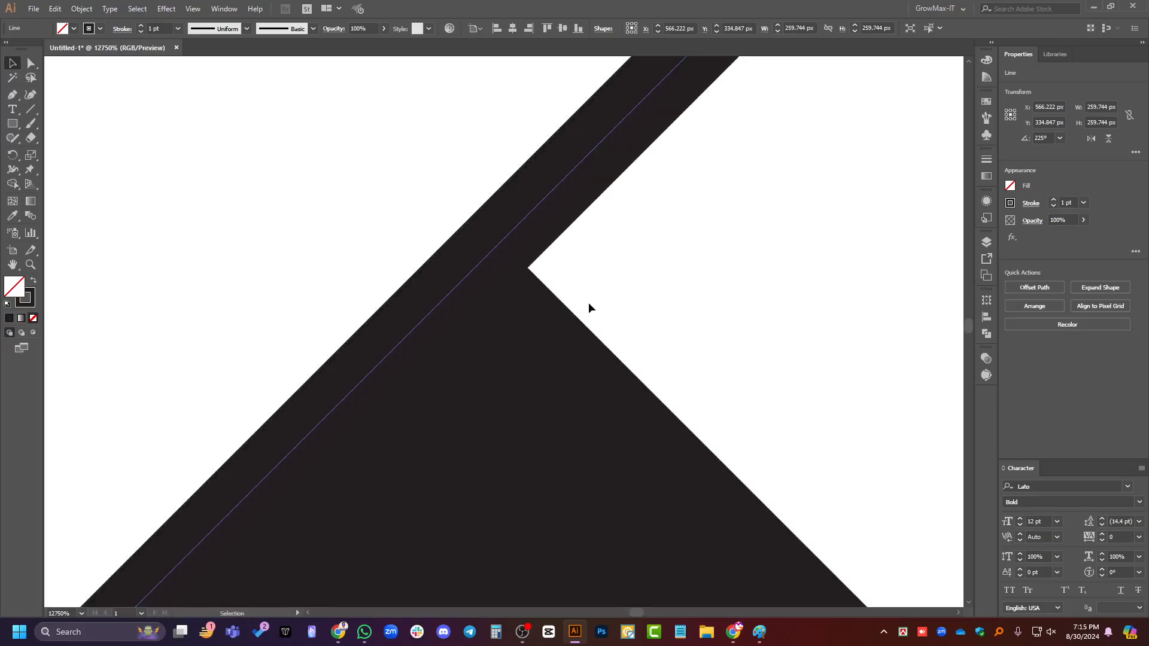
scroll(647, 316, "down", 4)
left_click(562, 250)
scroll(563, 250, "down", 6)
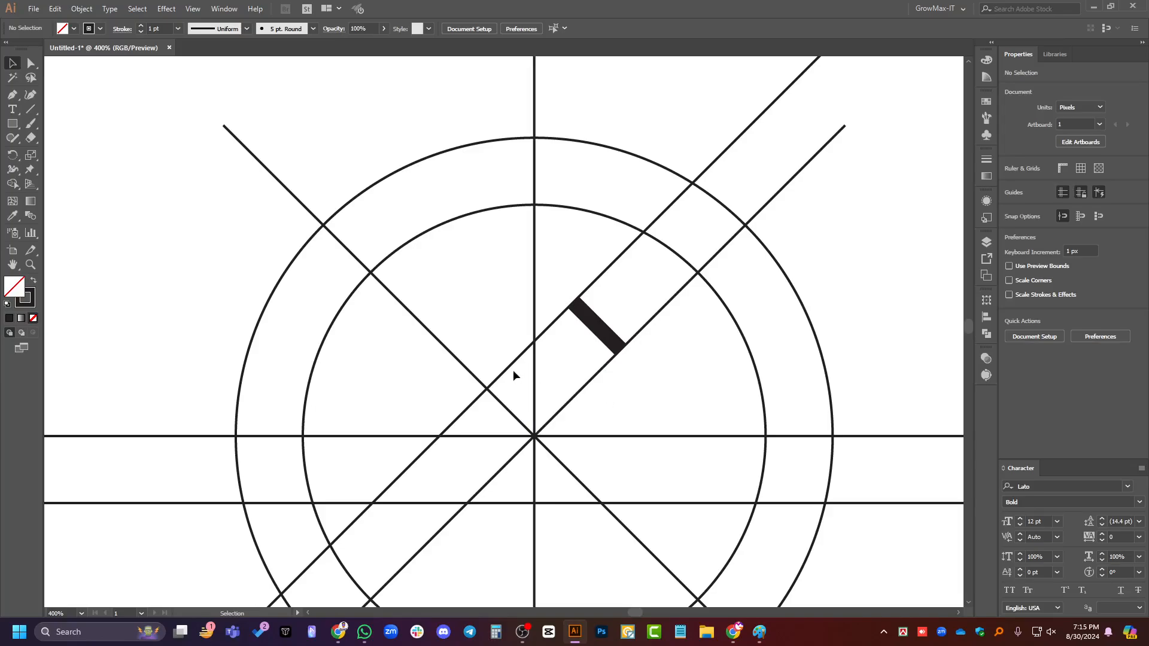
Try to centre the copied diagonal on the two circles horizontally and vertically, undo the alignment, and deselect everything.
left_click(544, 344)
scroll(551, 340, "down", 1)
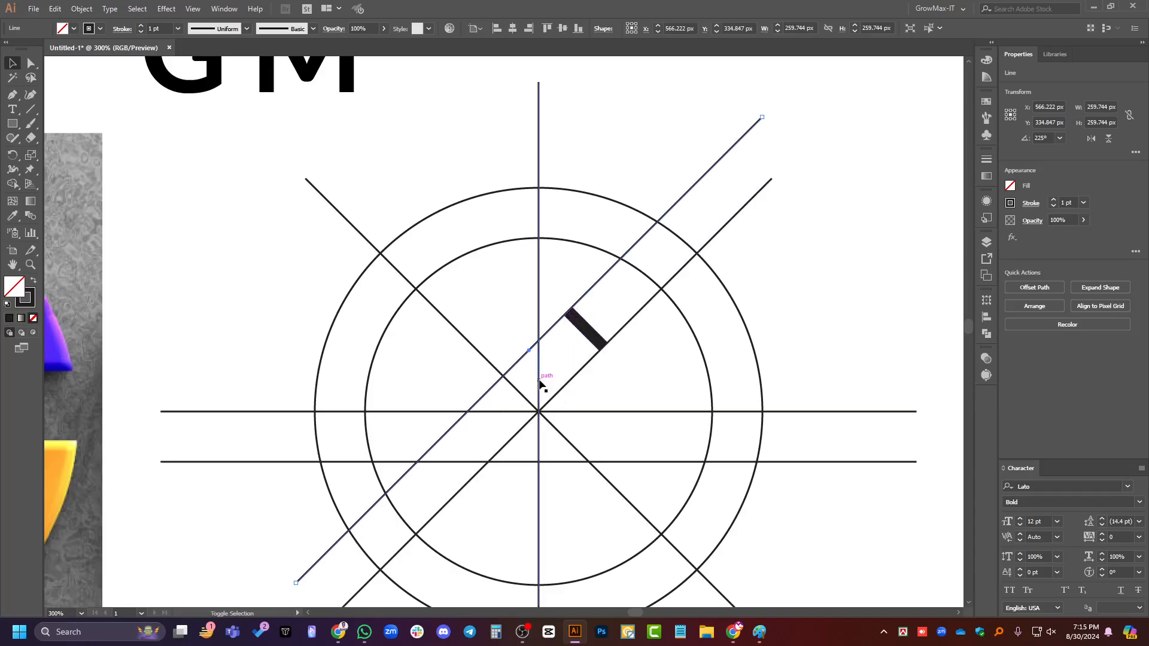
scroll(521, 333, "up", 1)
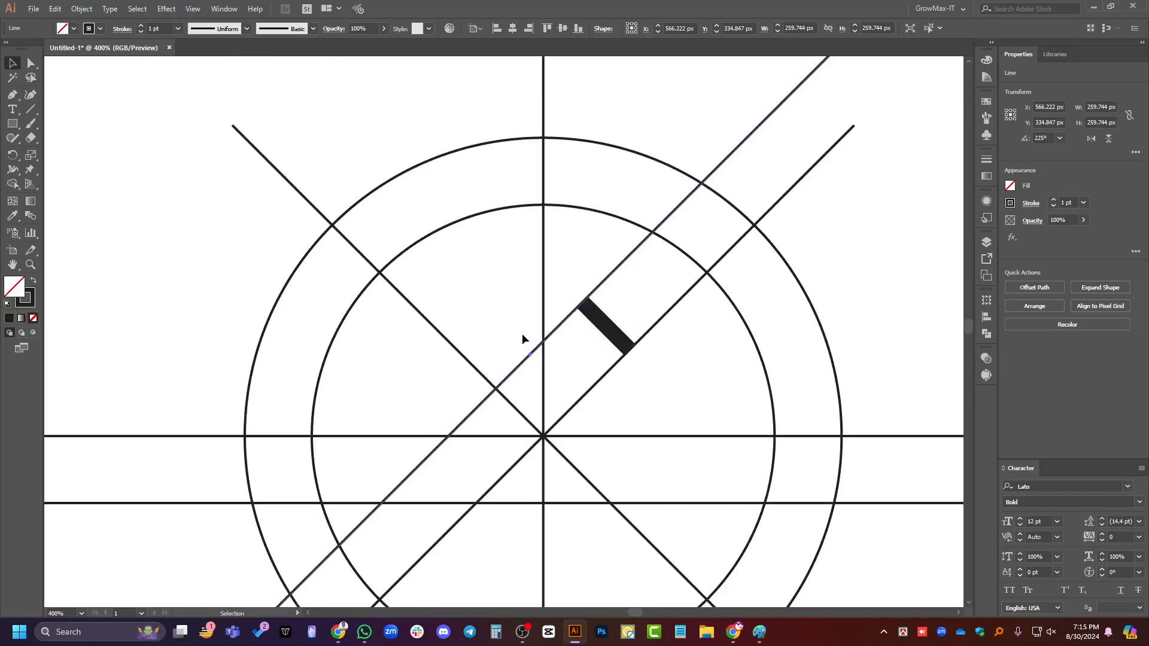
scroll(524, 337, "up", 1)
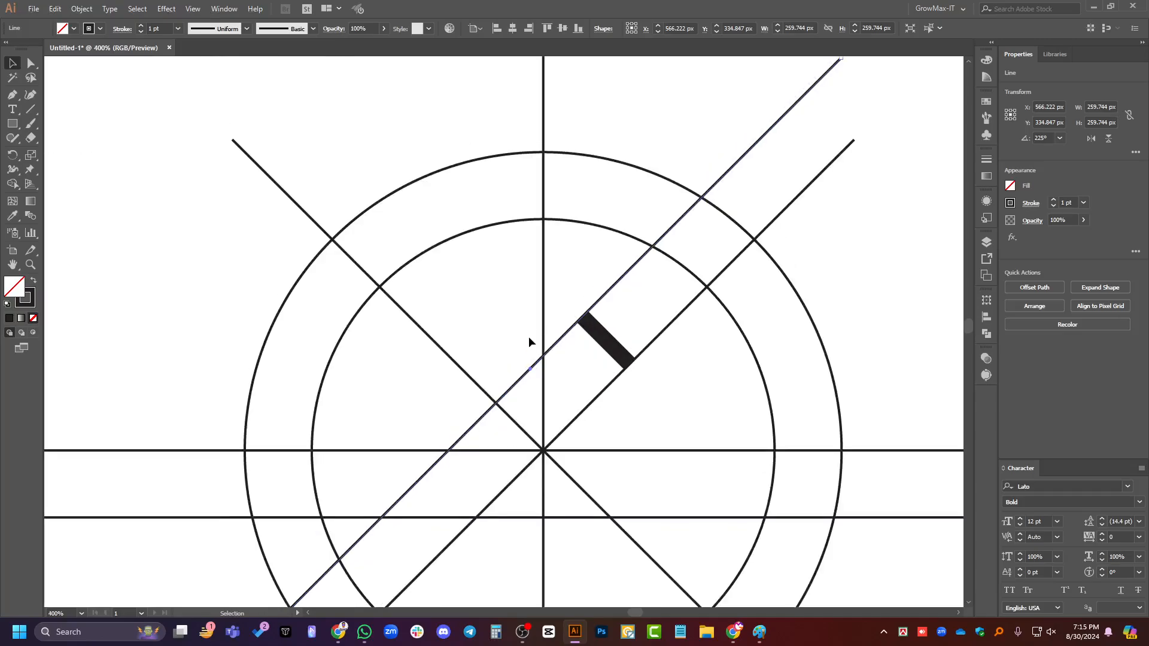
scroll(576, 376, "down", 1)
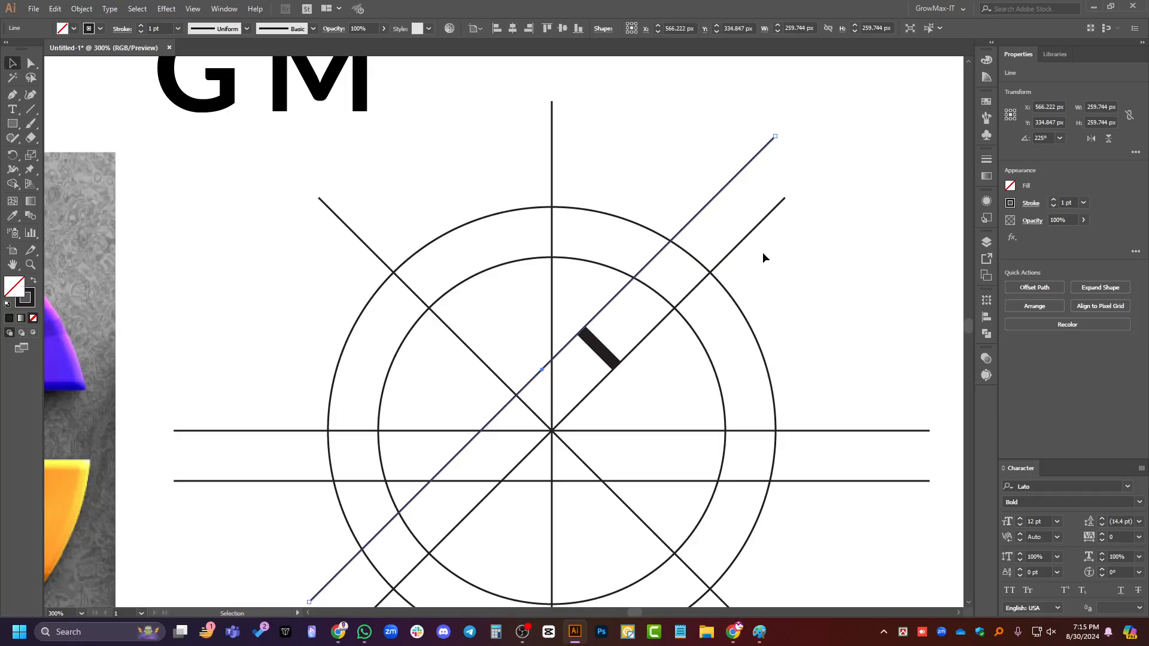
left_click(678, 246, "shift")
left_click(678, 246)
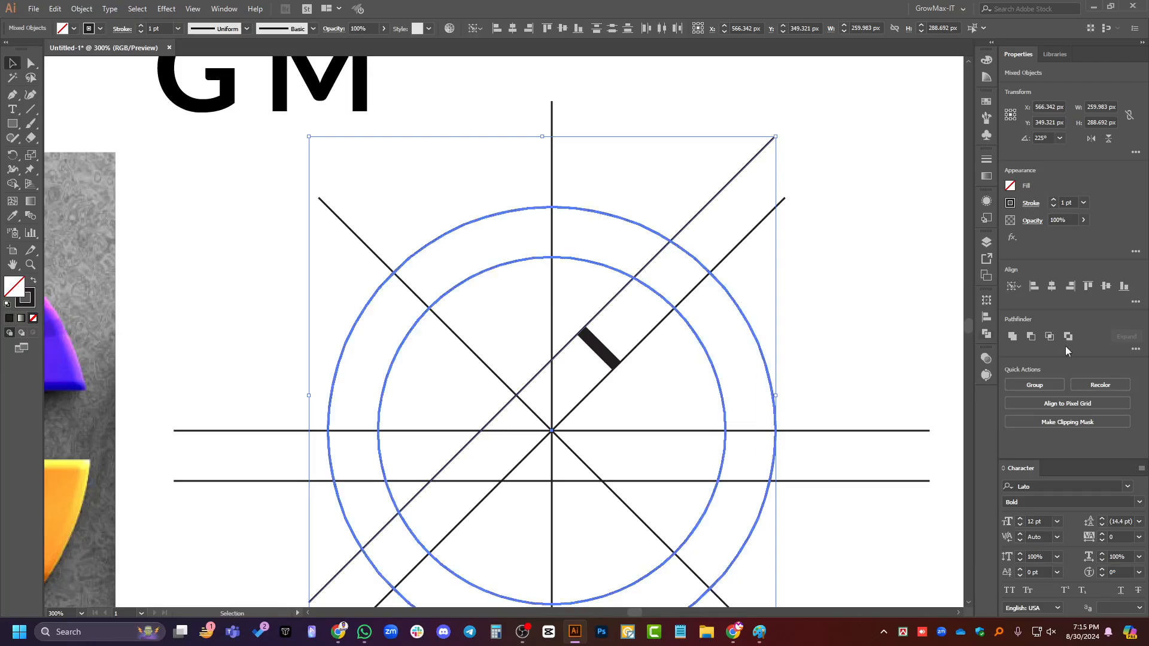
left_click(1051, 287)
left_click(1105, 286)
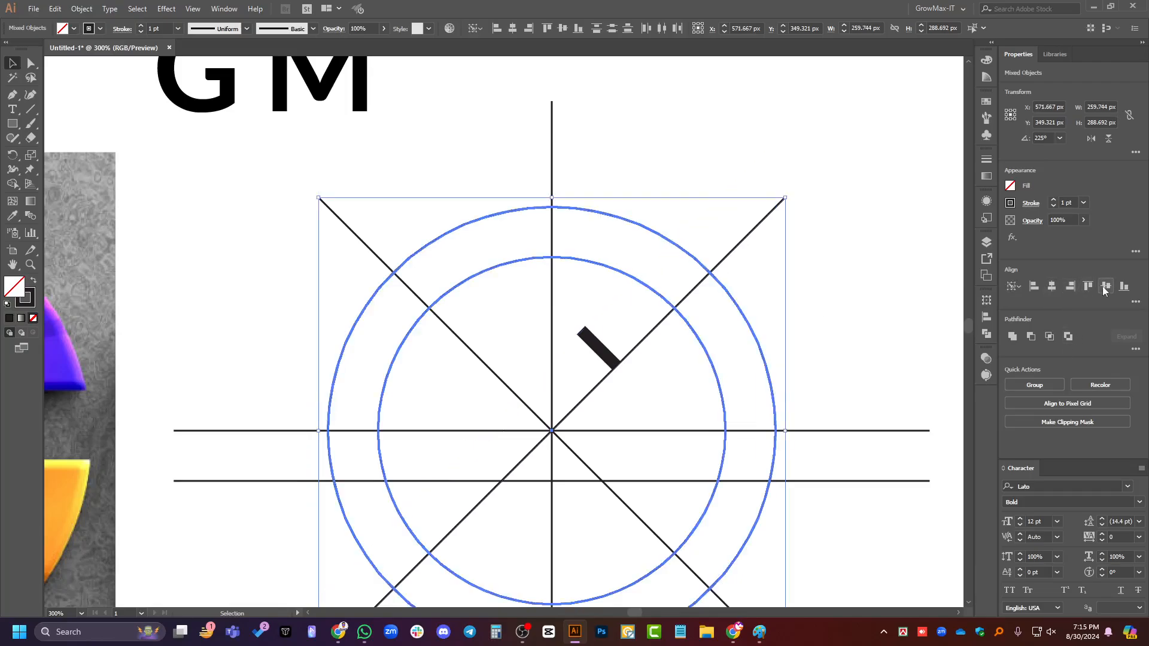
key("ctrl+z")
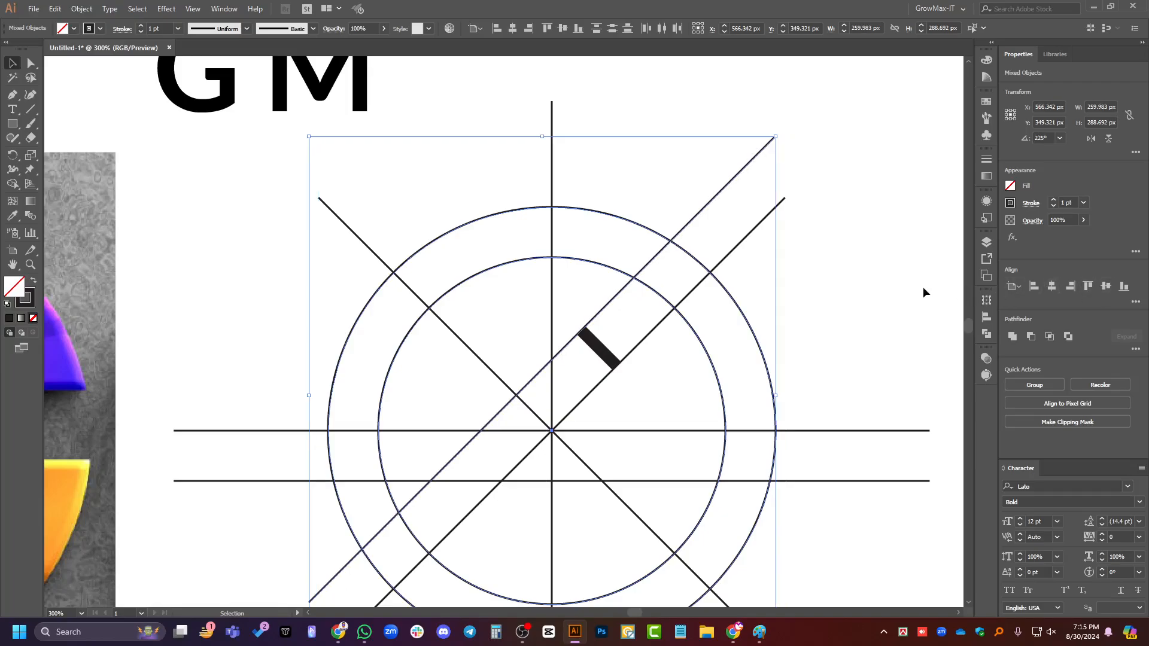
left_click(592, 405)
Rotate the black rectangle 90° and place its short end against the diagonal running from upper left to lower right.
scroll(592, 404, "up", 3)
scroll(538, 386, "up", 3)
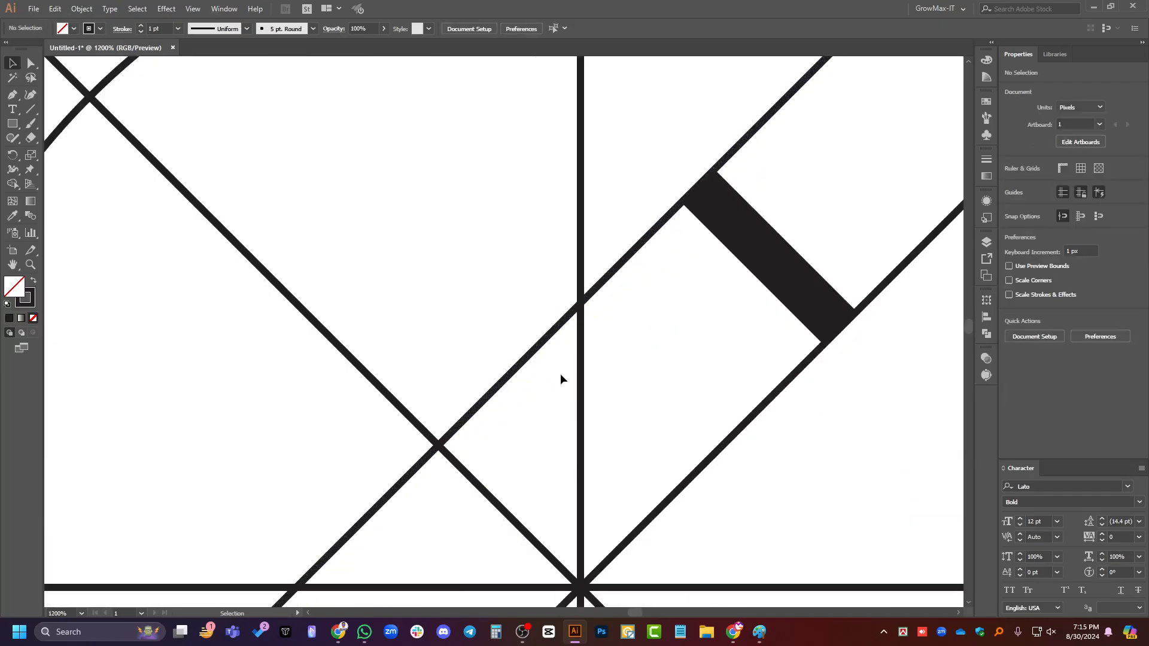
scroll(604, 356, "down", 2)
left_click(637, 324)
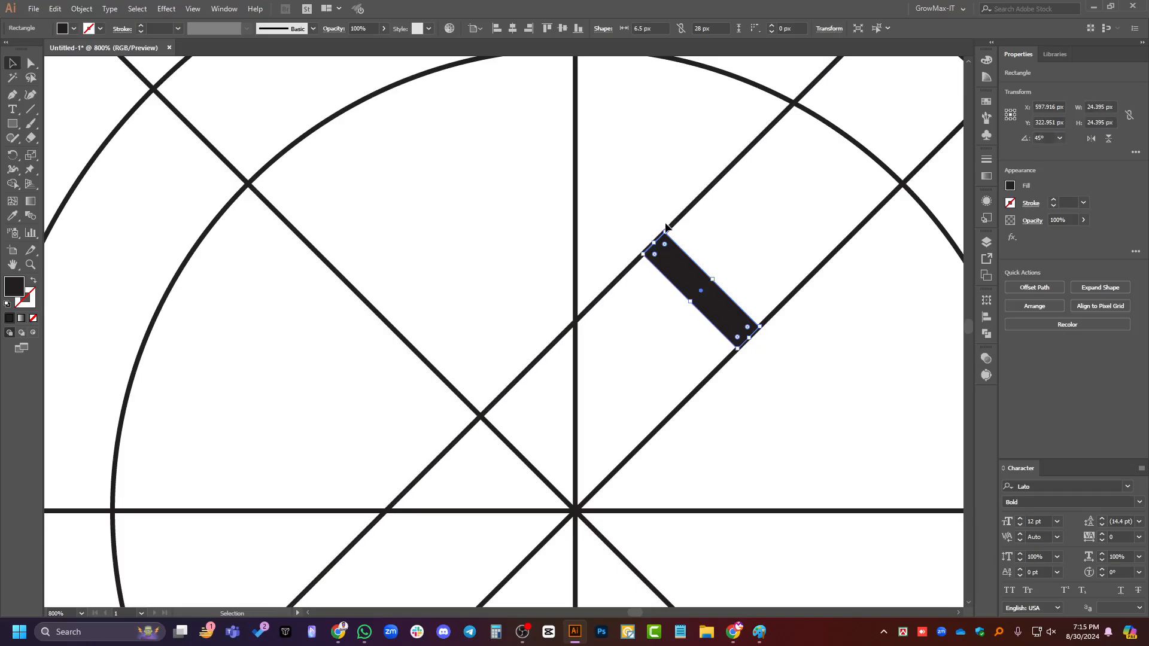
left_click_drag(665, 226, 465, 298)
scroll(375, 339, "up", 8)
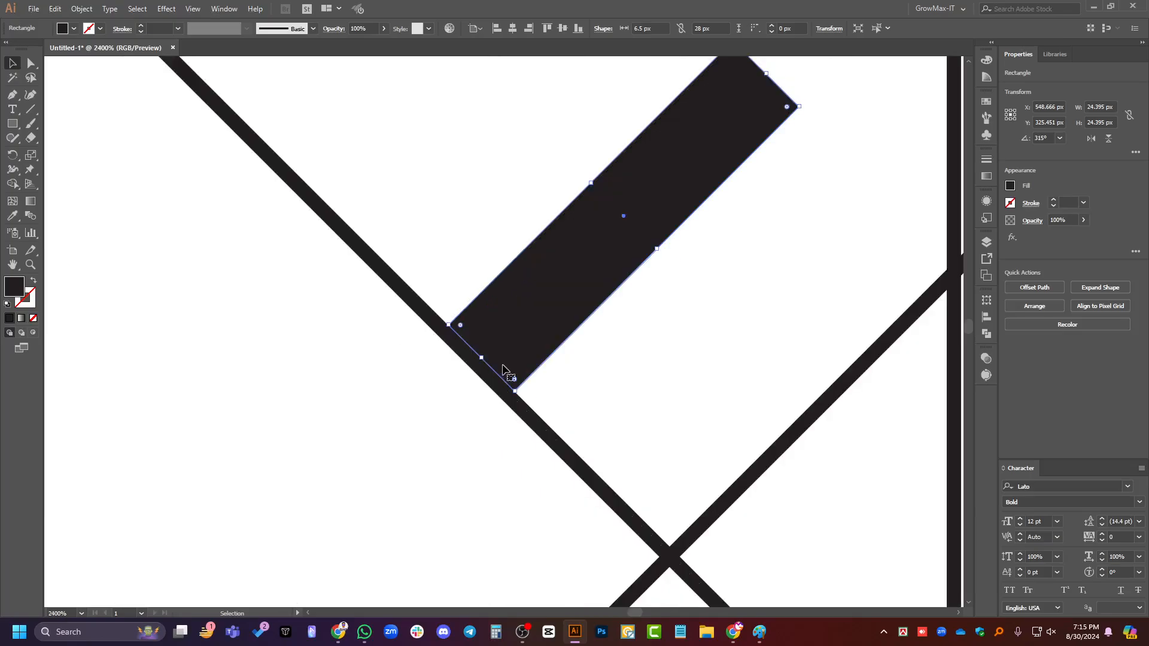
In outline view, move the rectangle's lower short end exactly onto the path of the upper-left to lower-right diagonal.
scroll(401, 321, "up", 2)
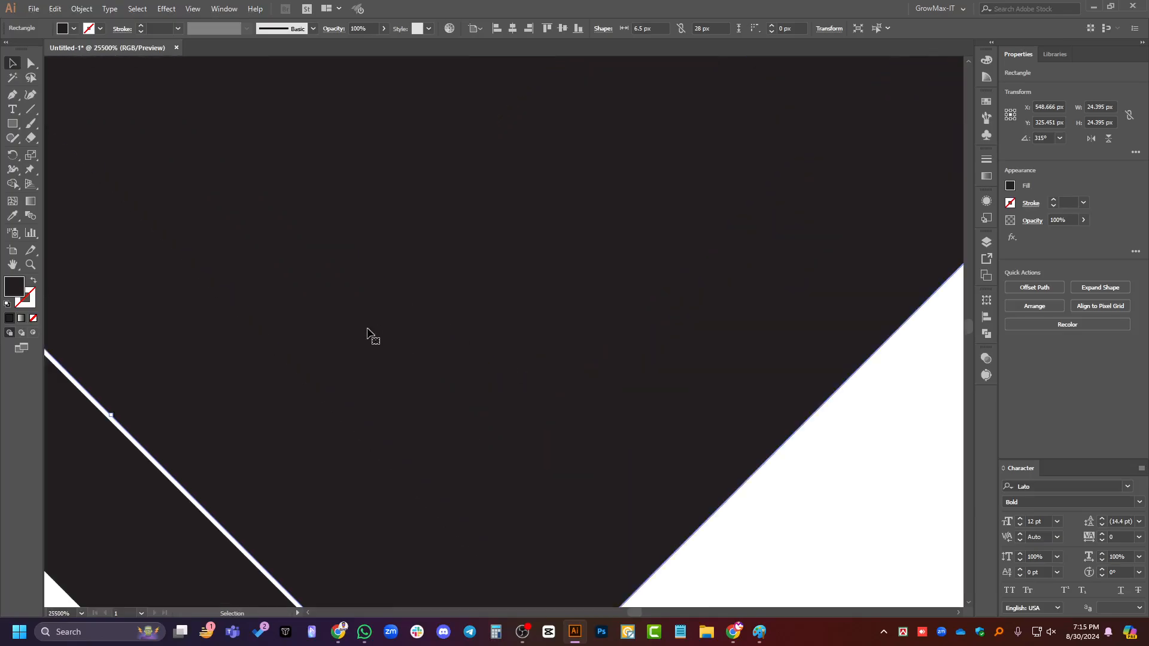
scroll(497, 310, "down", 1)
key("ctrl+y")
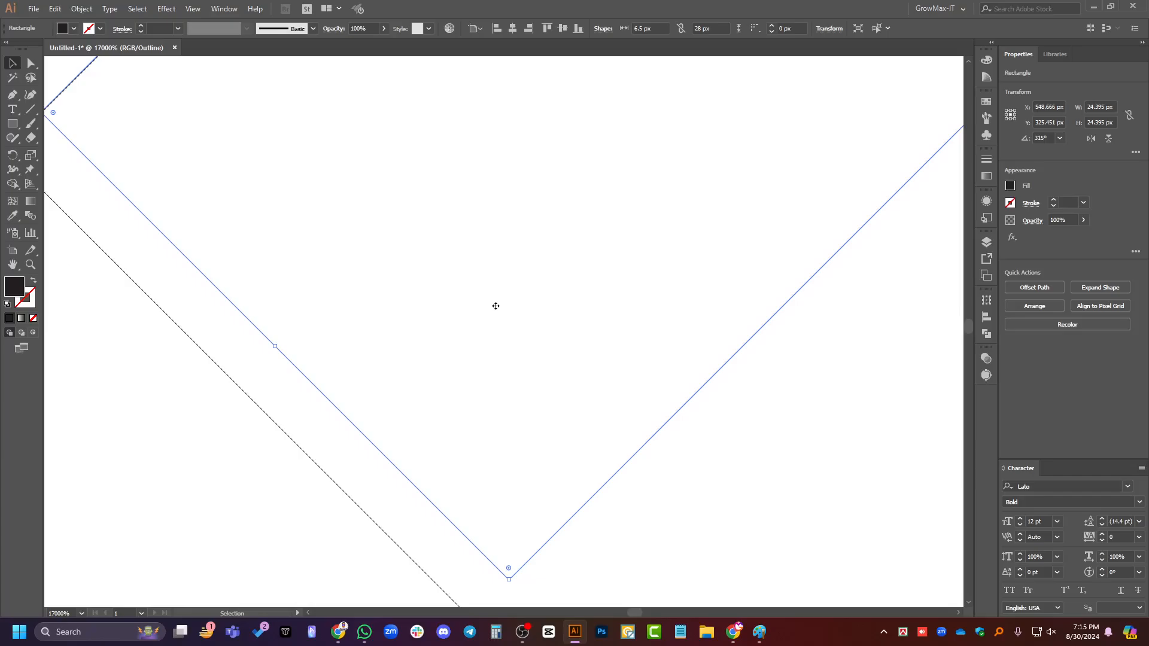
scroll(623, 372, "down", 2)
scroll(446, 375, "up", 1)
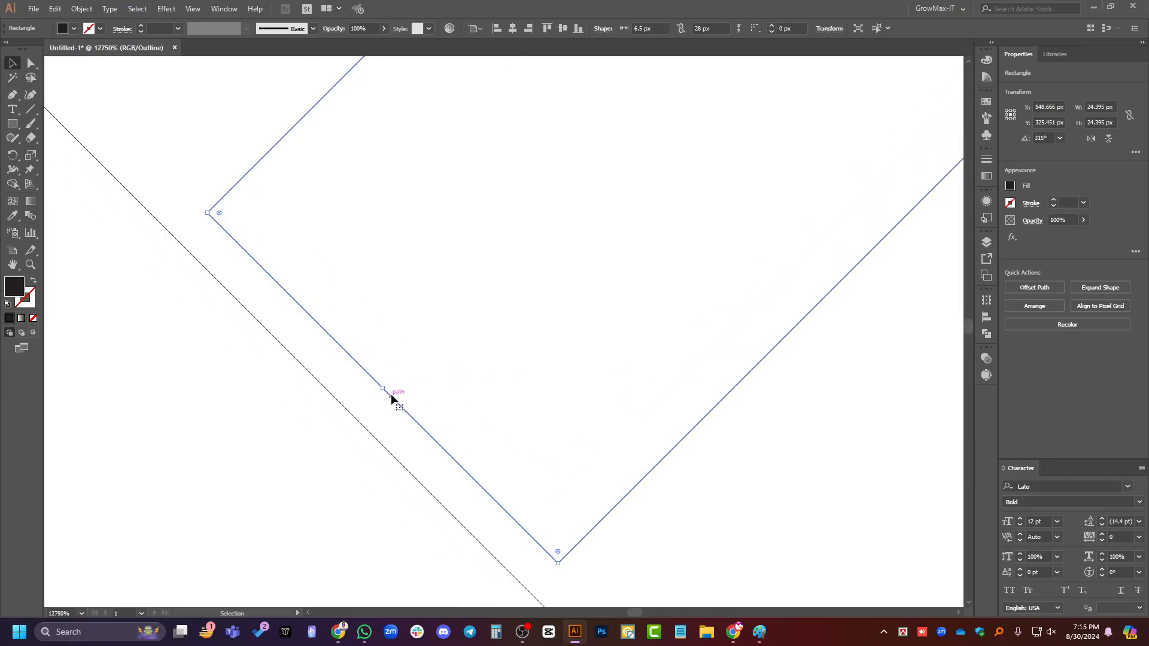
left_click_drag(393, 397, 353, 417)
scroll(365, 413, "down", 4)
scroll(376, 413, "down", 3)
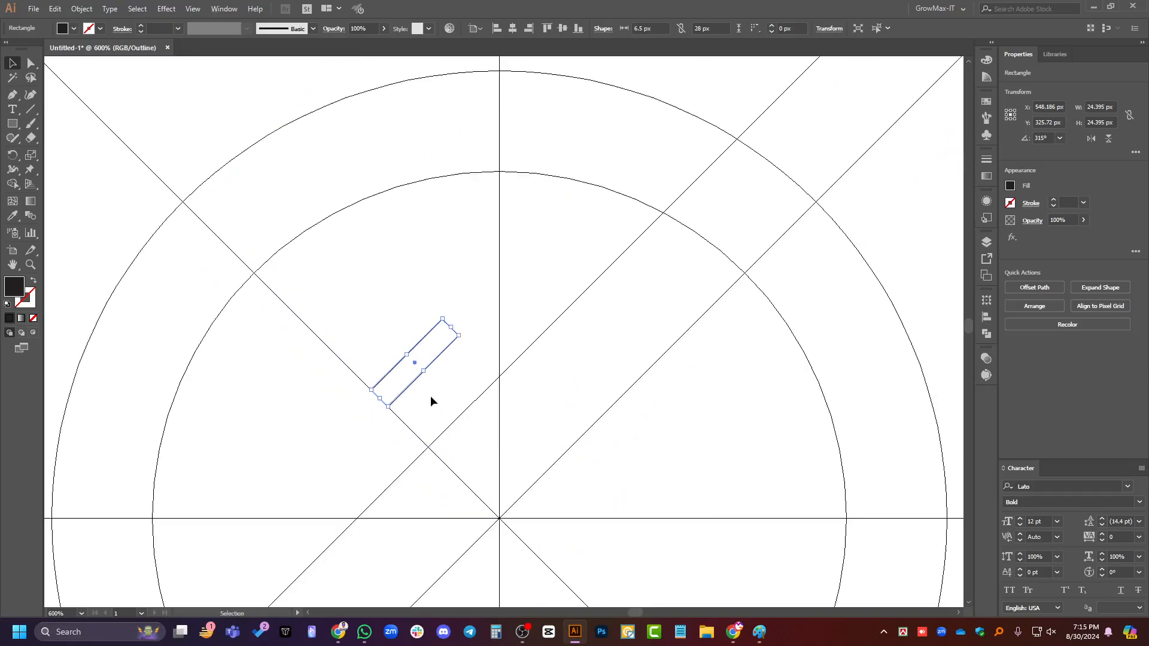
Duplicate the upper-left to lower-right diagonal onto the rectangle's upper short end, restore the preview view, and deselect.
scroll(430, 396, "up", 1)
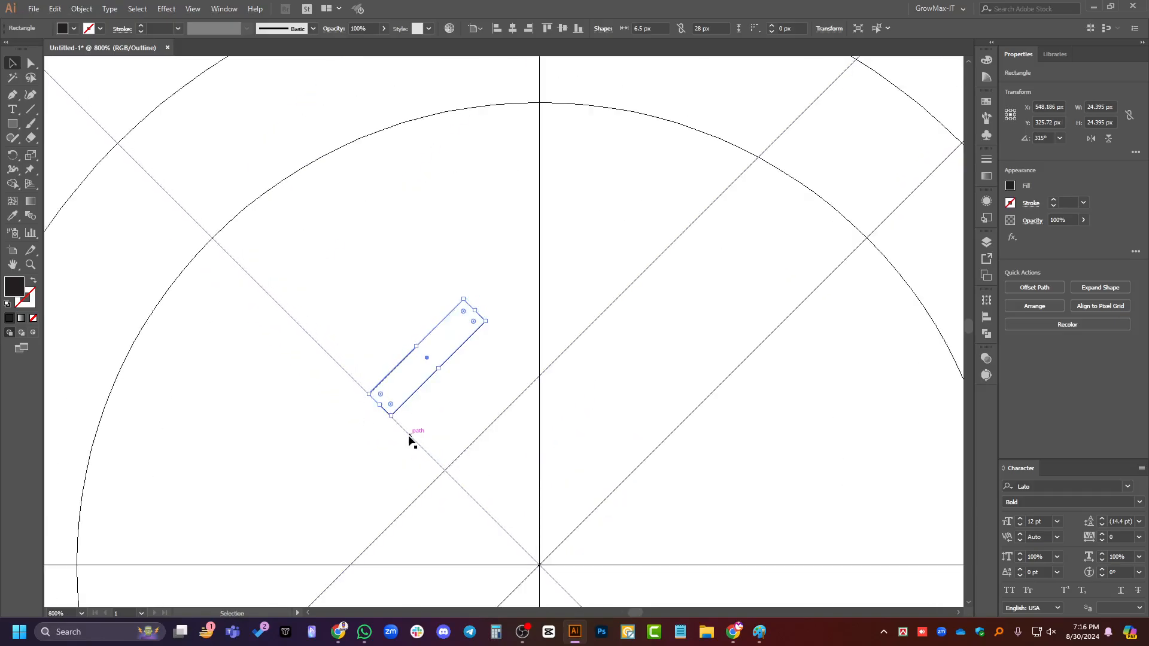
left_click_drag(410, 441, 487, 325)
scroll(473, 318, "up", 2)
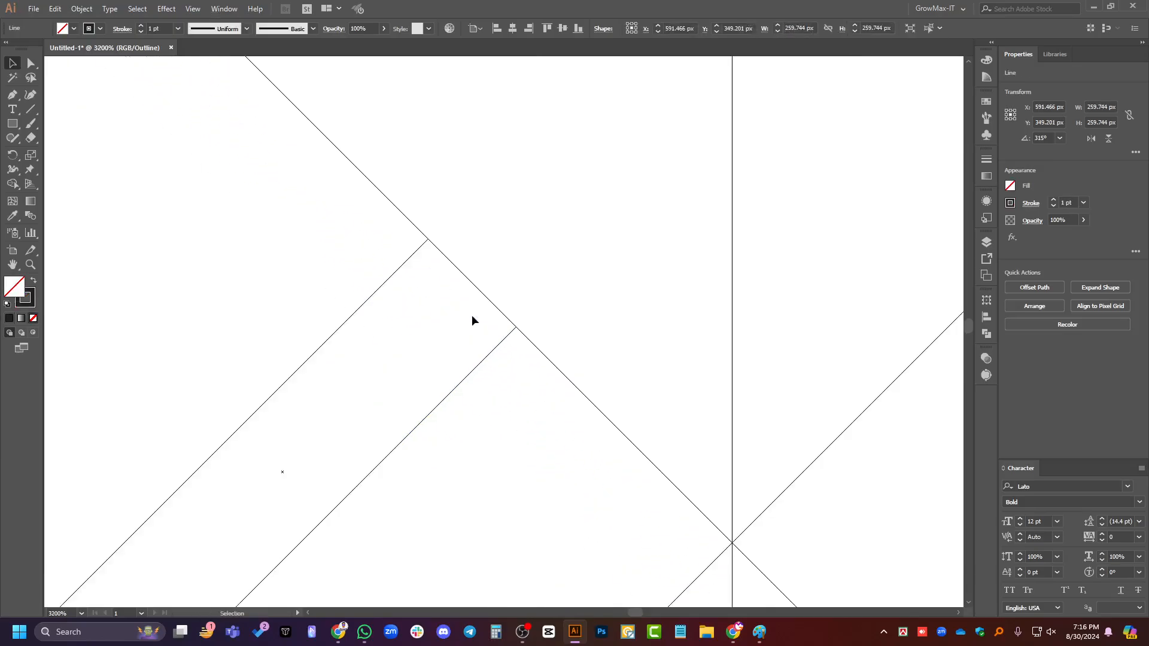
key("ctrl+y")
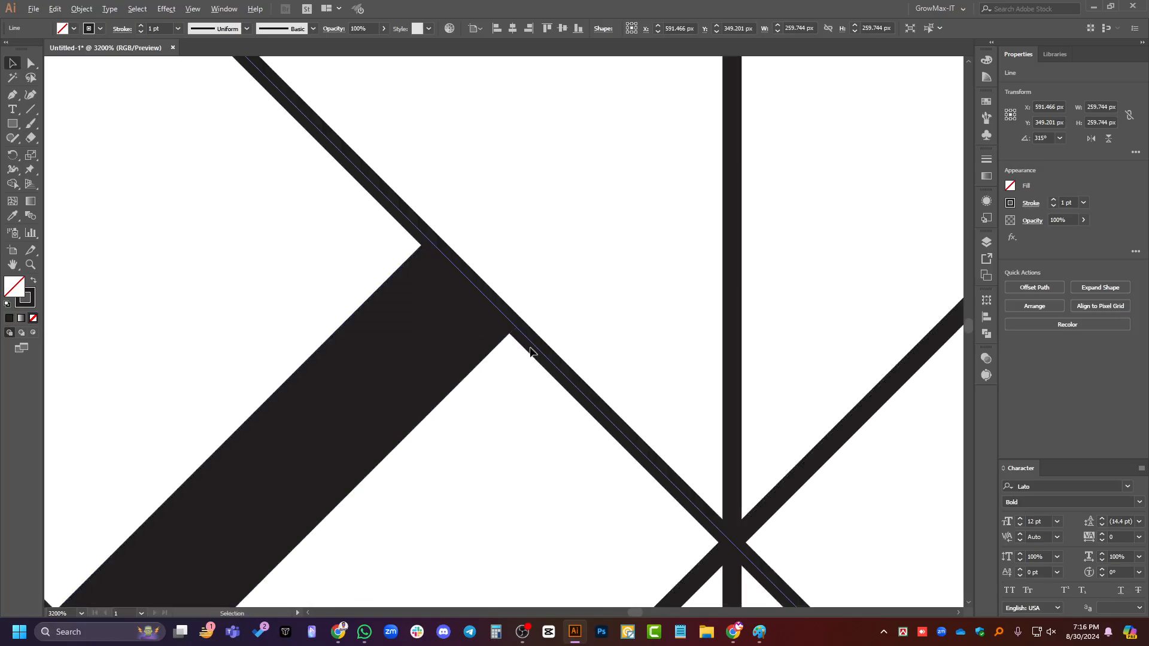
scroll(479, 335, "down", 3)
scroll(498, 378, "down", 4)
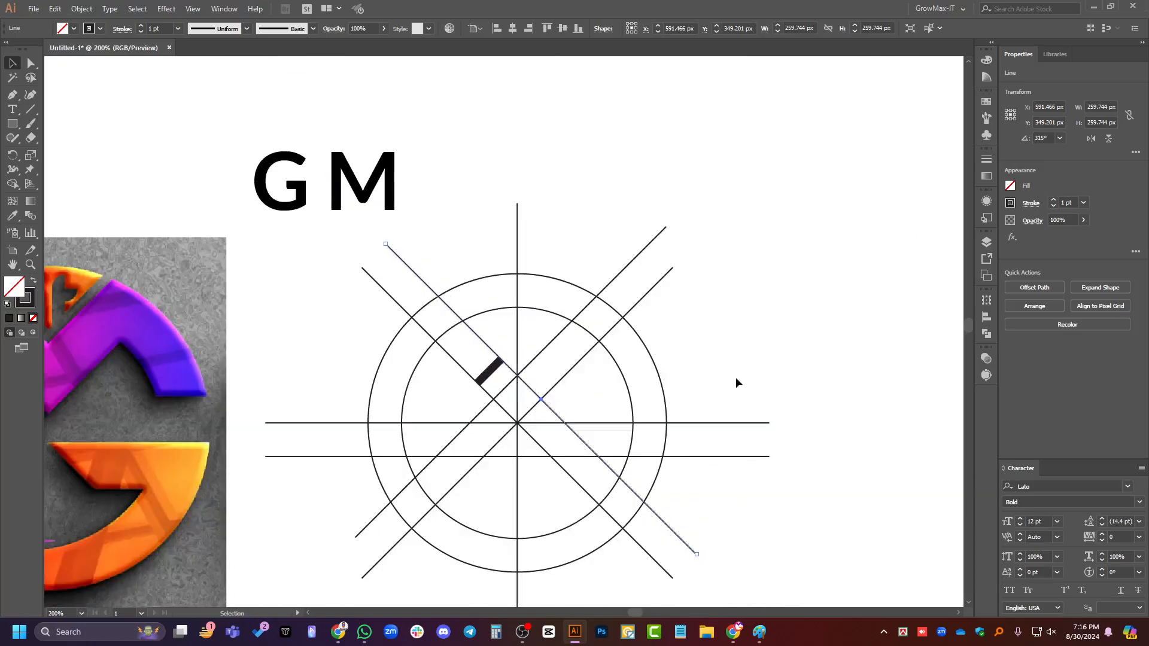
left_click(672, 353)
Move the black rectangle to the outer side of the newly copied diagonal, with its lower short end close to that line.
scroll(539, 365, "down", 1)
scroll(576, 353, "down", 5)
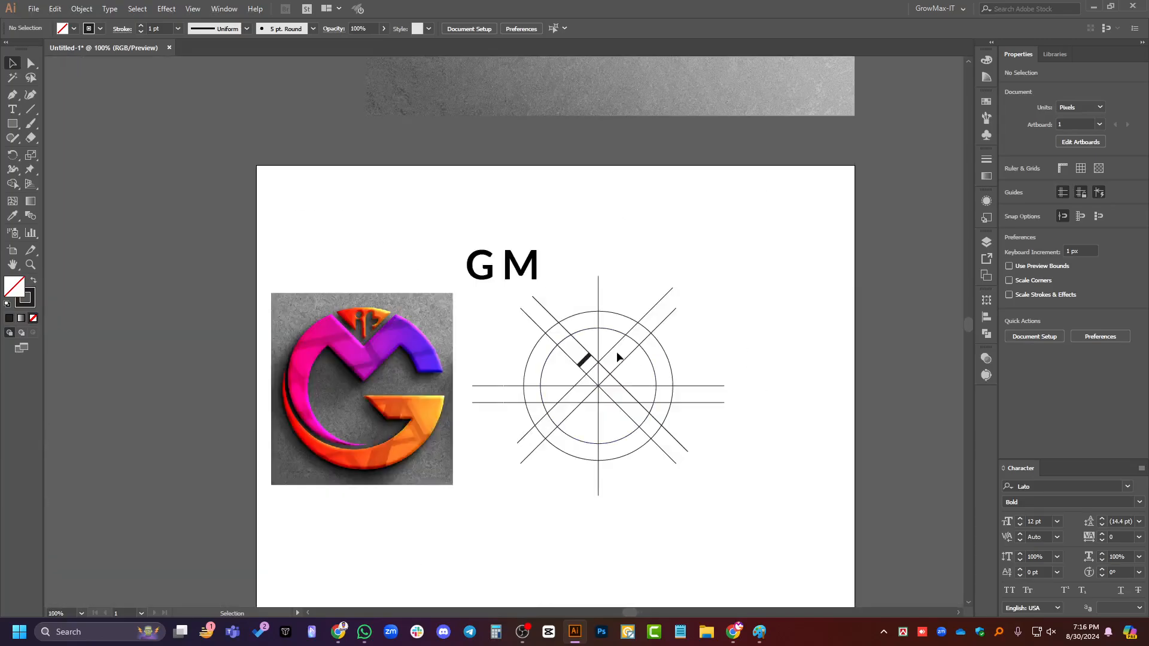
scroll(602, 336, "up", 5)
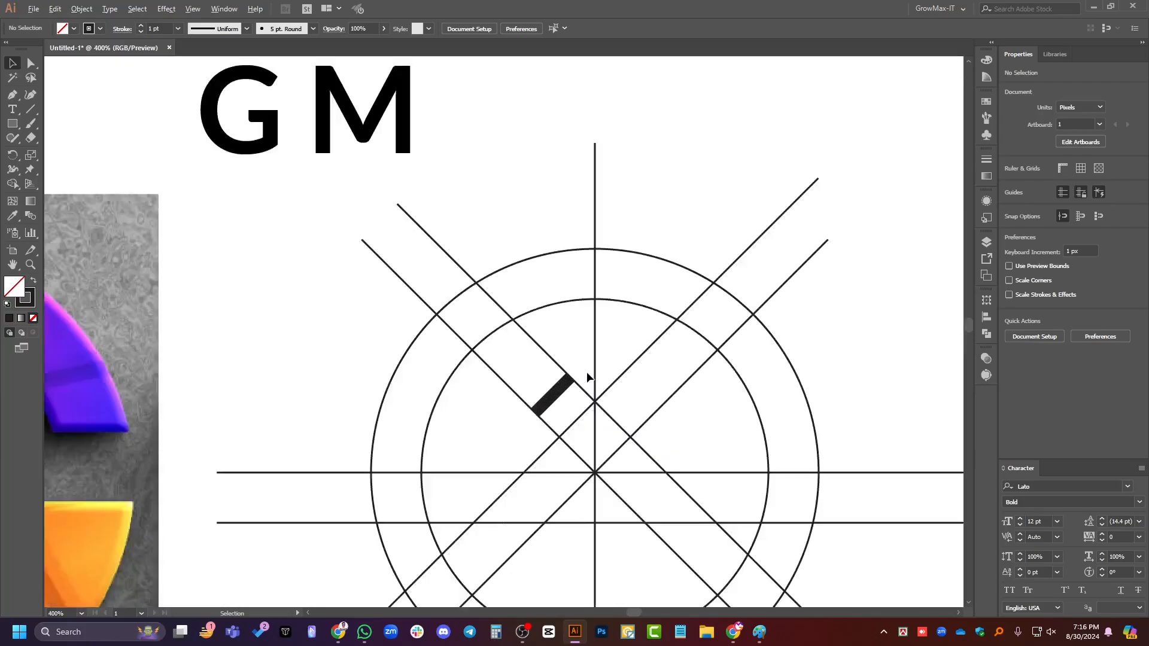
left_click_drag(716, 400, 686, 384)
scroll(575, 374, "up", 2)
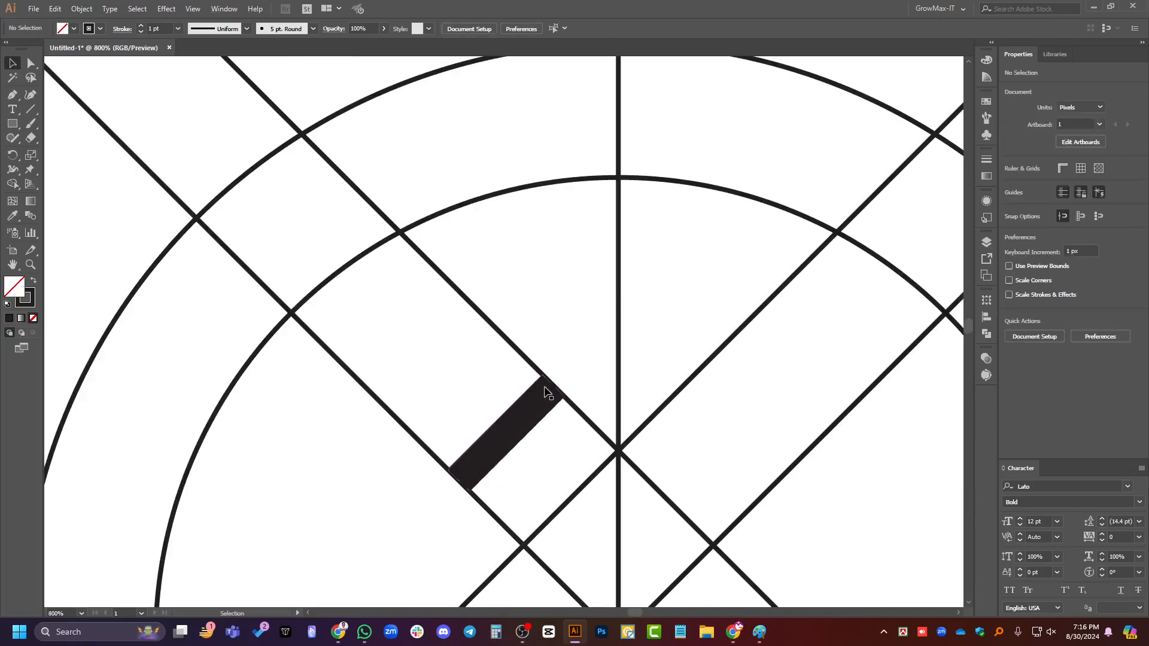
left_click(510, 428)
left_click_drag(505, 434, 557, 306)
scroll(552, 356, "up", 3)
scroll(551, 354, "up", 1)
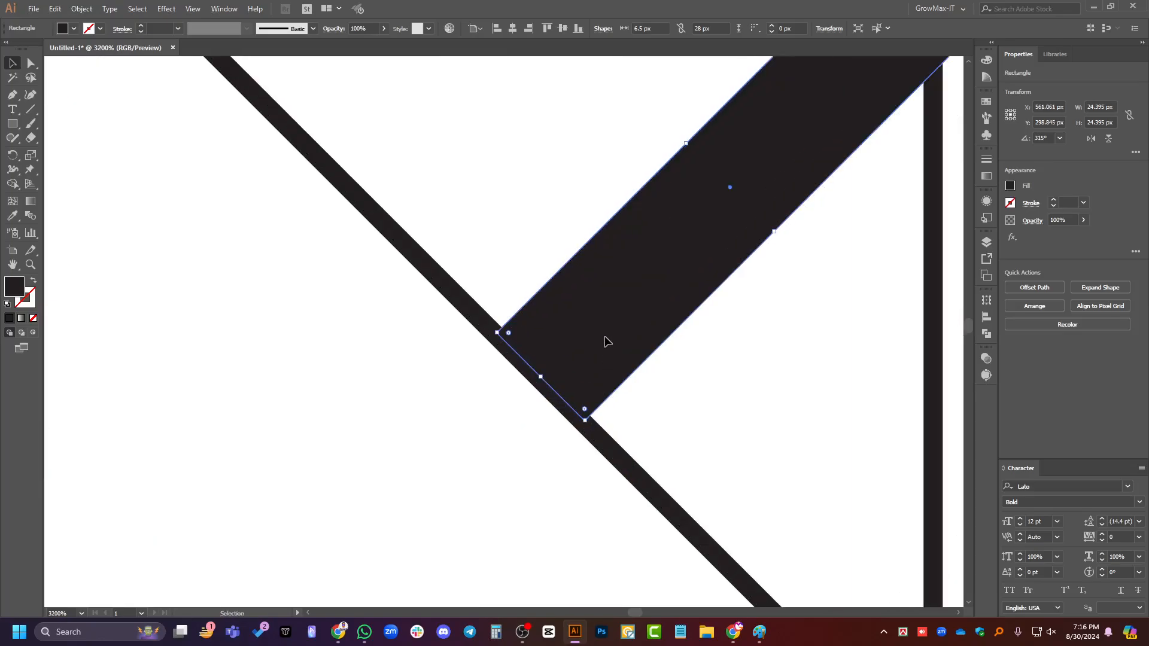
left_click_drag(605, 340, 610, 329)
In outline view, move the rectangle's lower short end exactly onto the copied diagonal's path.
scroll(561, 394, "up", 2)
key("ctrl+y")
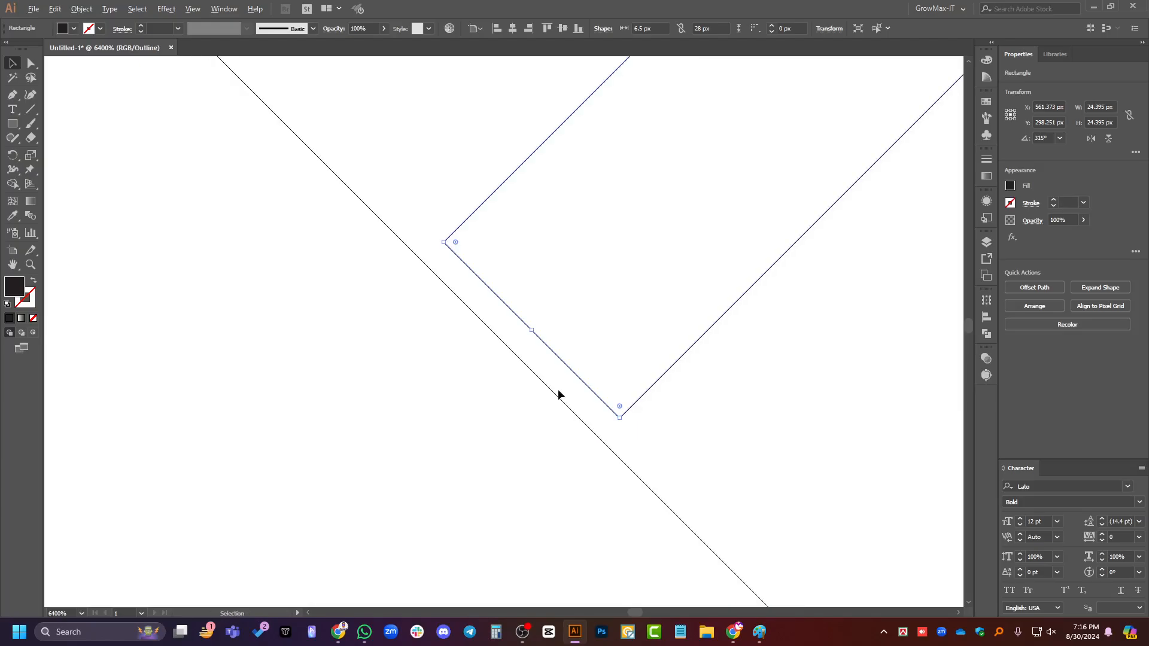
scroll(547, 371, "up", 1)
left_click_drag(564, 339, 533, 362)
scroll(443, 445, "down", 6)
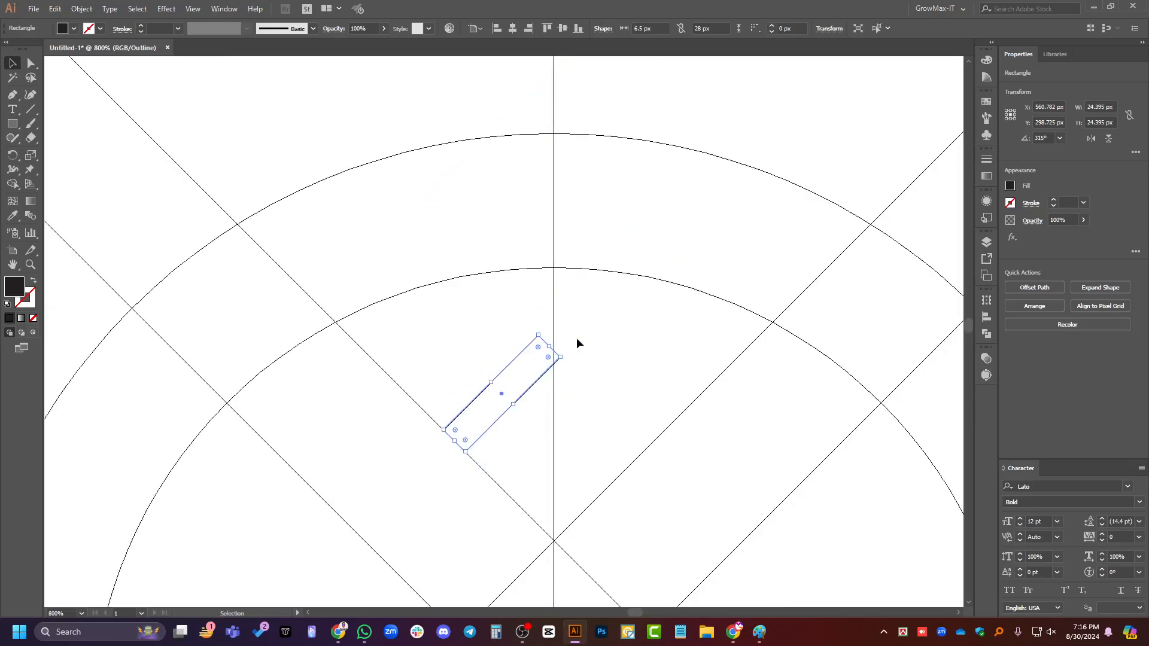
Duplicate that diagonal outward, align the copy with the rectangle's upper short end, and deselect it in preview view.
left_click_drag(395, 386, 539, 357)
scroll(539, 357, "up", 10)
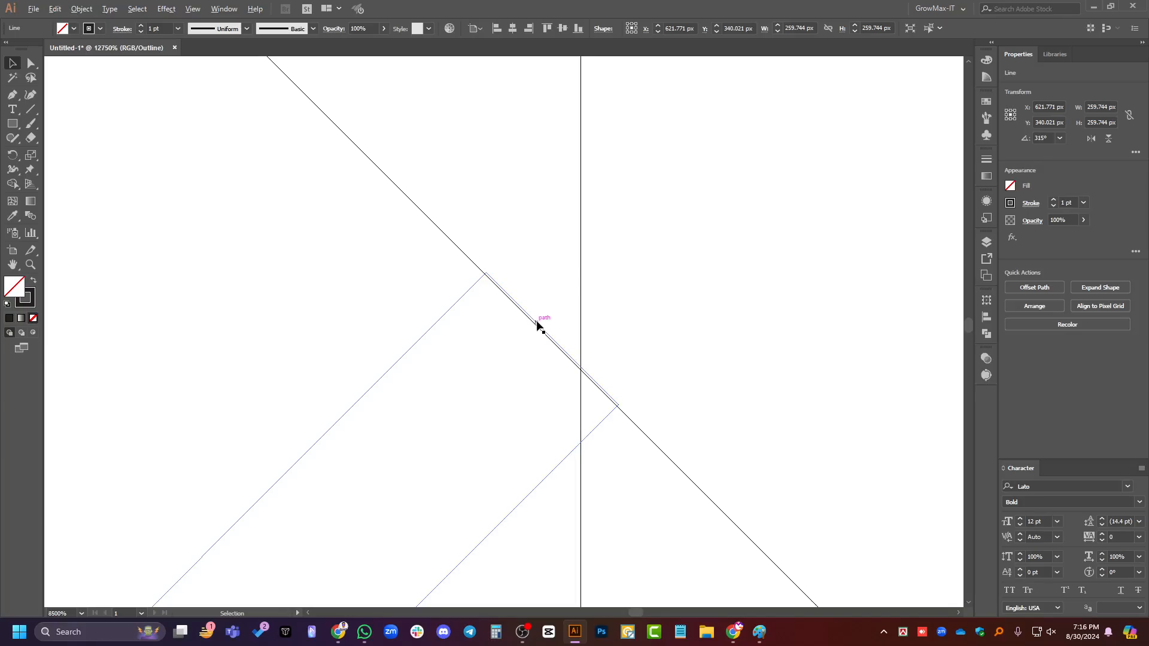
left_click_drag(491, 272, 497, 267)
scroll(439, 359, "down", 5)
left_click(377, 339)
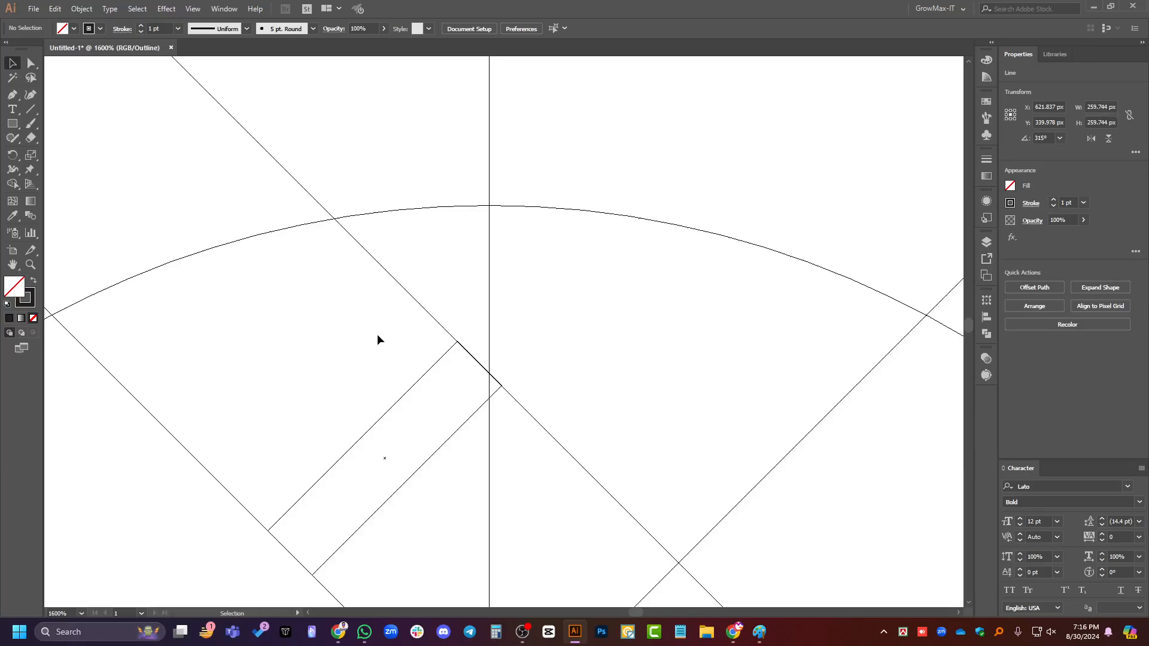
scroll(377, 338, "down", 3)
key("ctrl+y")
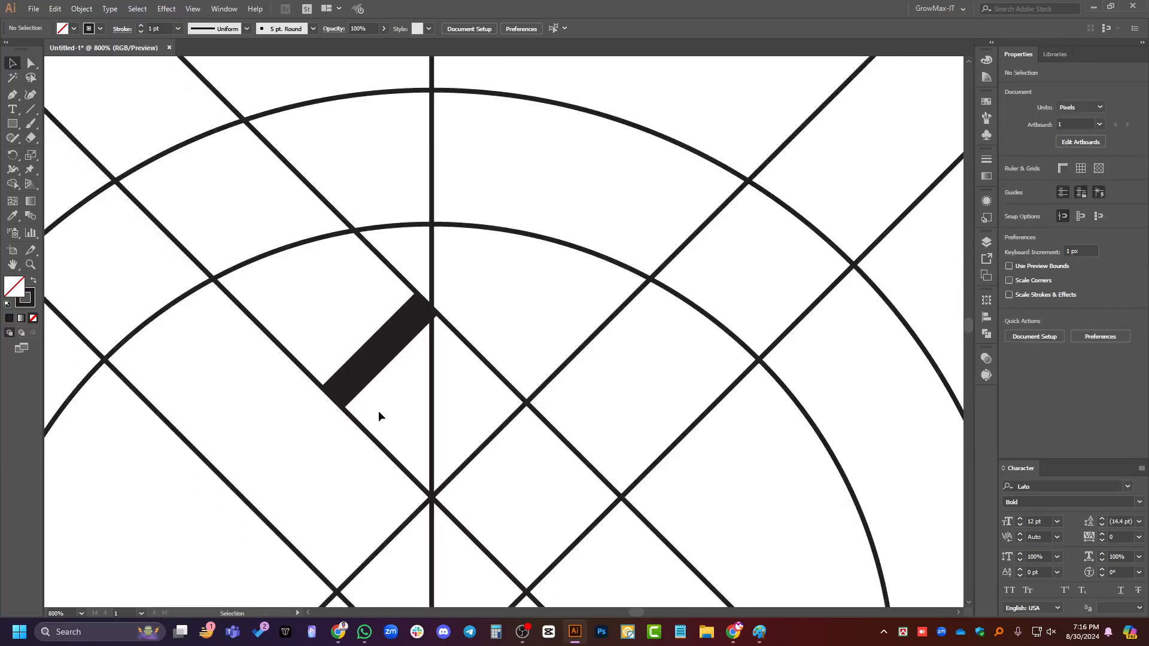
Rotate the black rectangle 90° and move it against the upper of the two diagonals running from lower left to upper right.
left_click(381, 364)
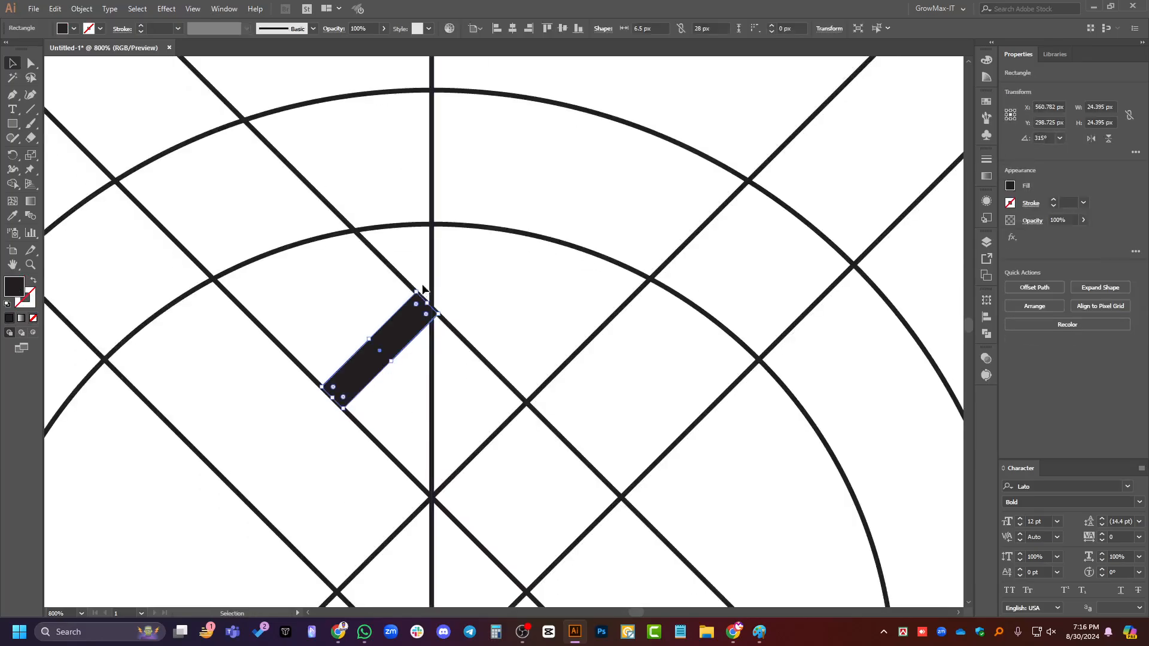
left_click_drag(416, 288, 264, 287)
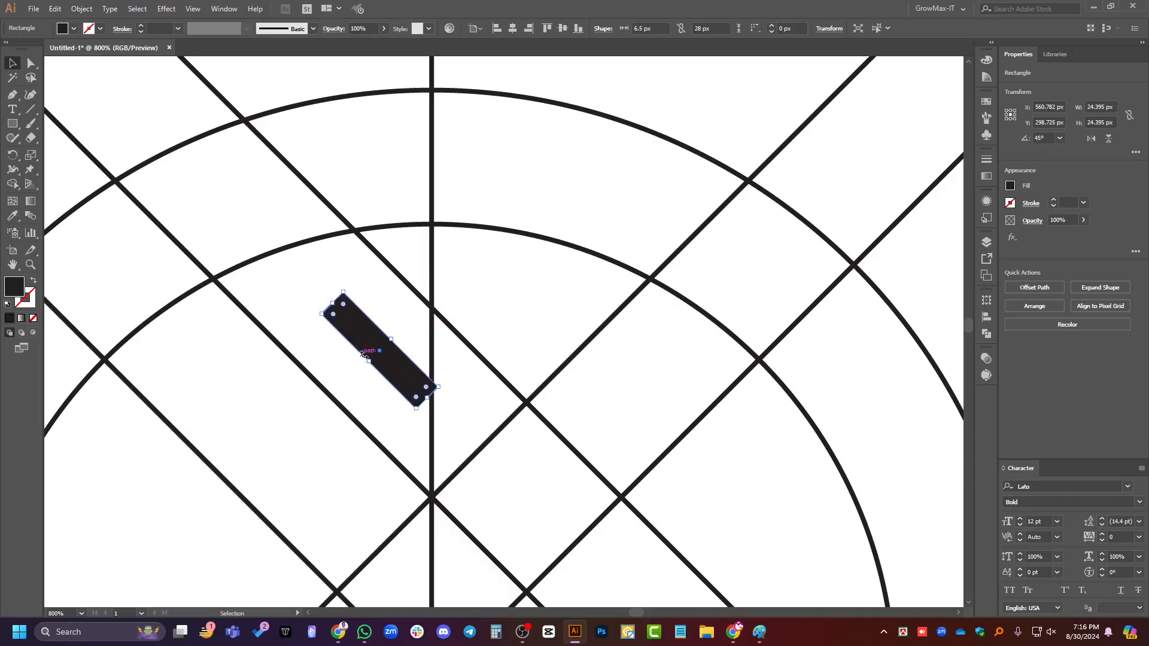
left_click_drag(394, 358, 489, 332)
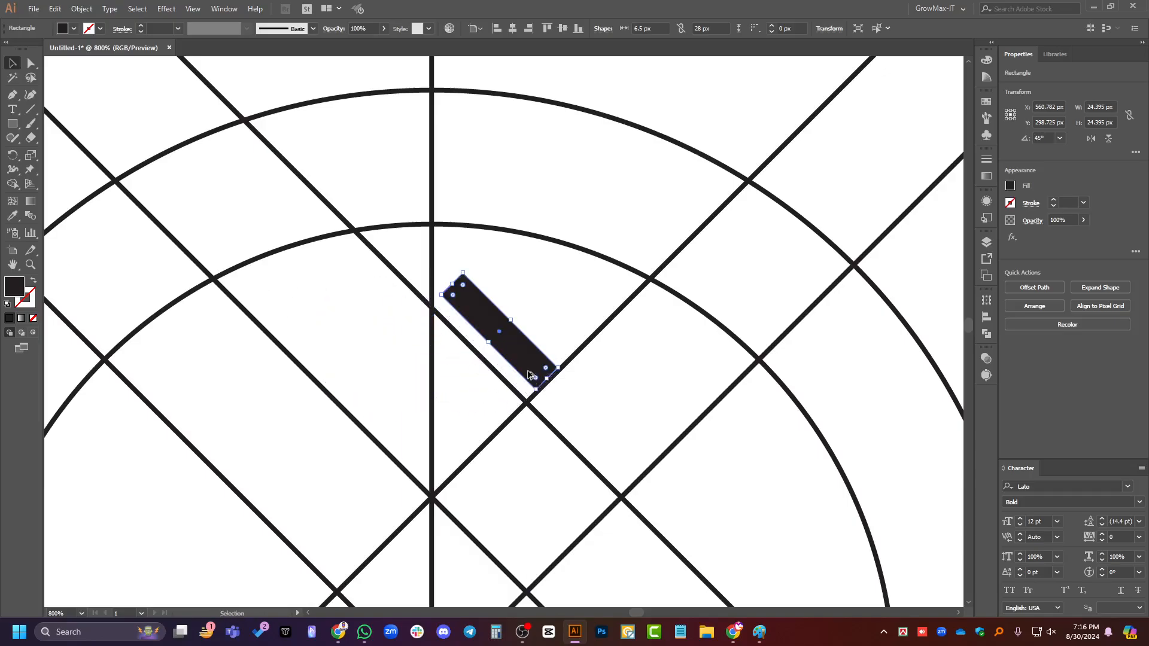
scroll(514, 354, "up", 3)
In outline view, move the rectangle's lower short end exactly onto the upper lower-left to upper-right diagonal's path, and deselect it.
key("ctrl+y")
scroll(601, 410, "up", 4)
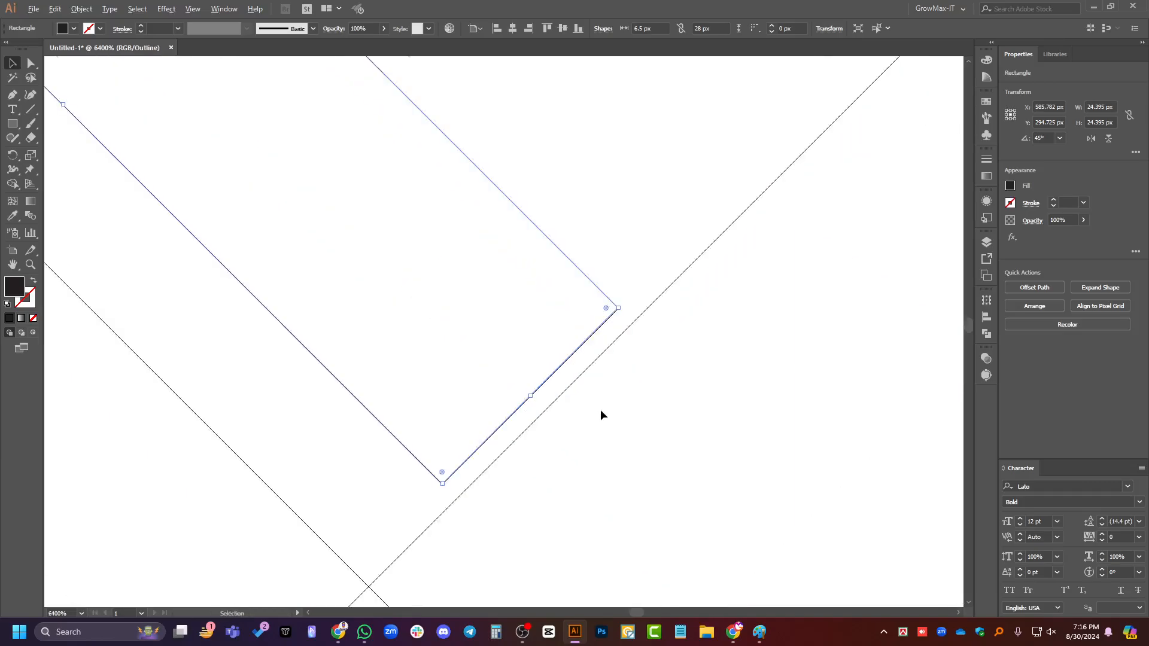
scroll(516, 347, "up", 1)
left_click_drag(513, 329, 545, 348)
scroll(603, 402, "down", 3)
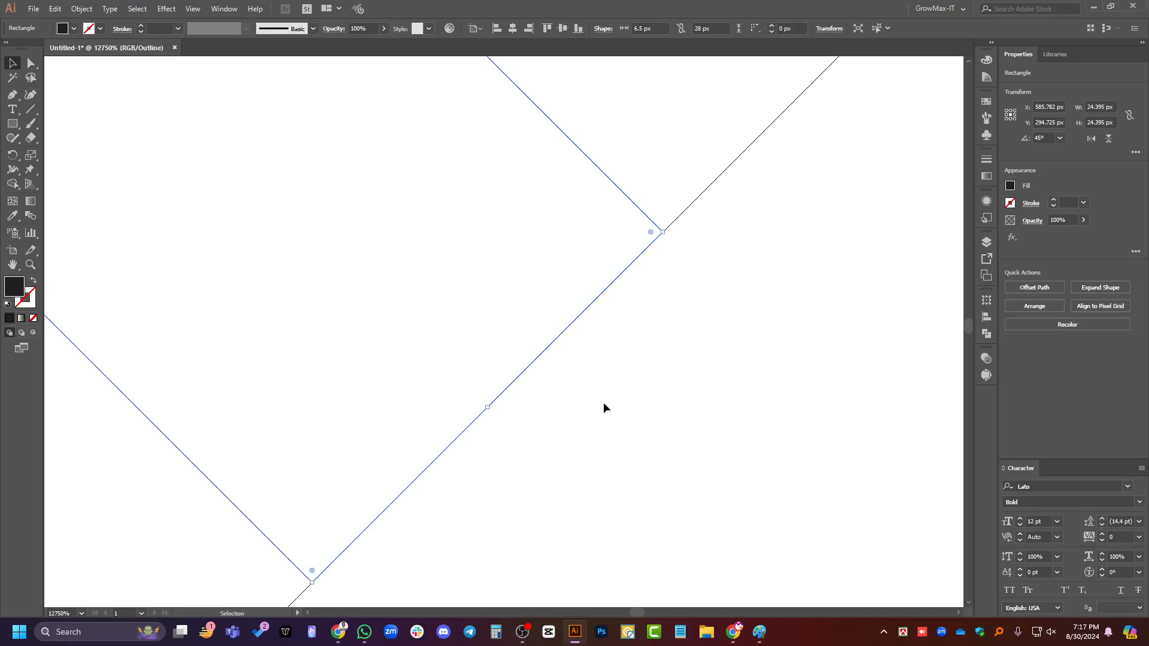
scroll(686, 450, "down", 3)
left_click(642, 313)
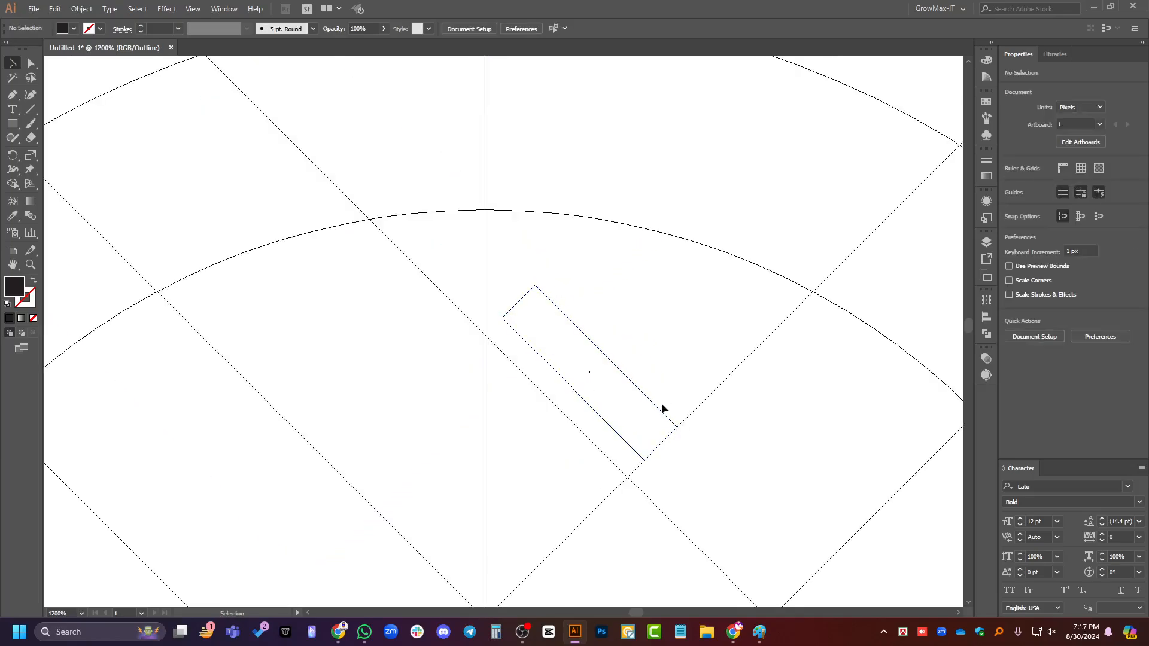
Duplicate the lower-left to upper-right diagonal touching the rectangle and place the copy on the rectangle's upper short end.
left_click_drag(695, 415, 537, 290)
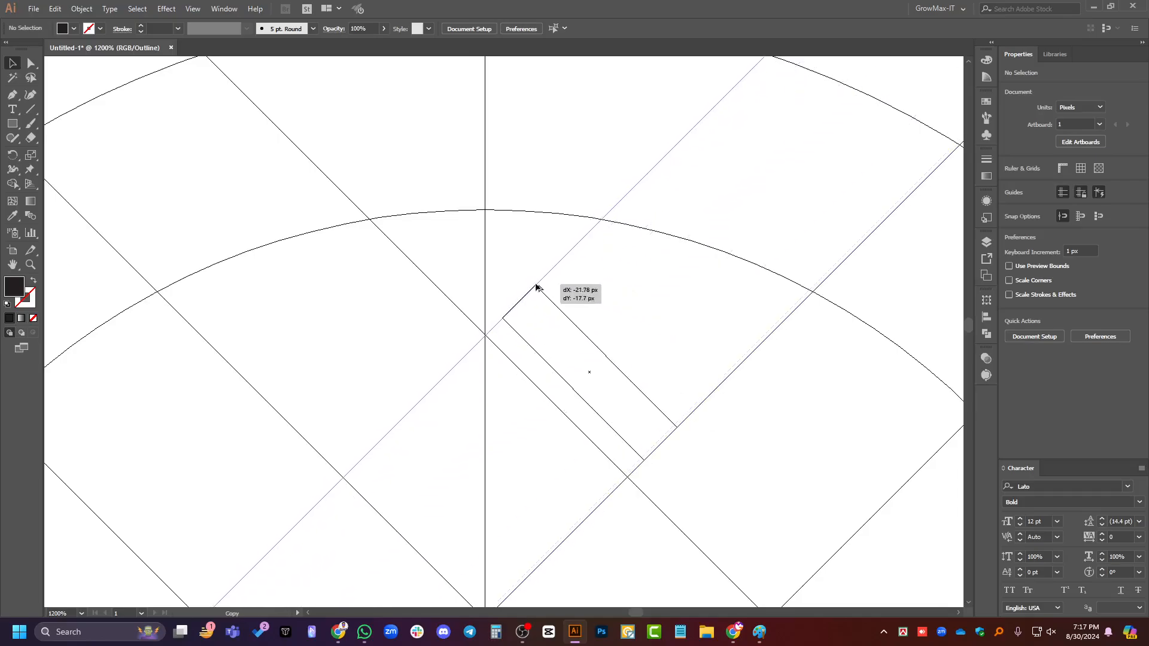
Shift the upper-left 45° diagonal line so it lies flush with the short end of the small black rectangle.
scroll(495, 315, "up", 4)
scroll(451, 328, "up", 4)
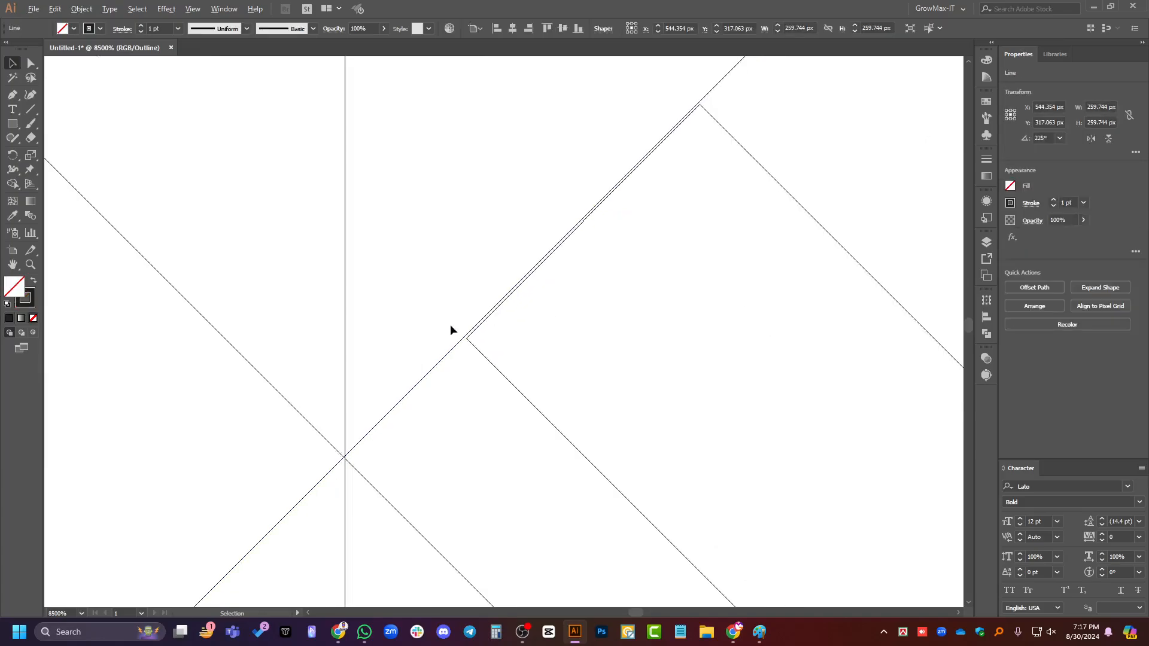
left_click_drag(500, 359, 506, 360)
scroll(475, 398, "down", 7)
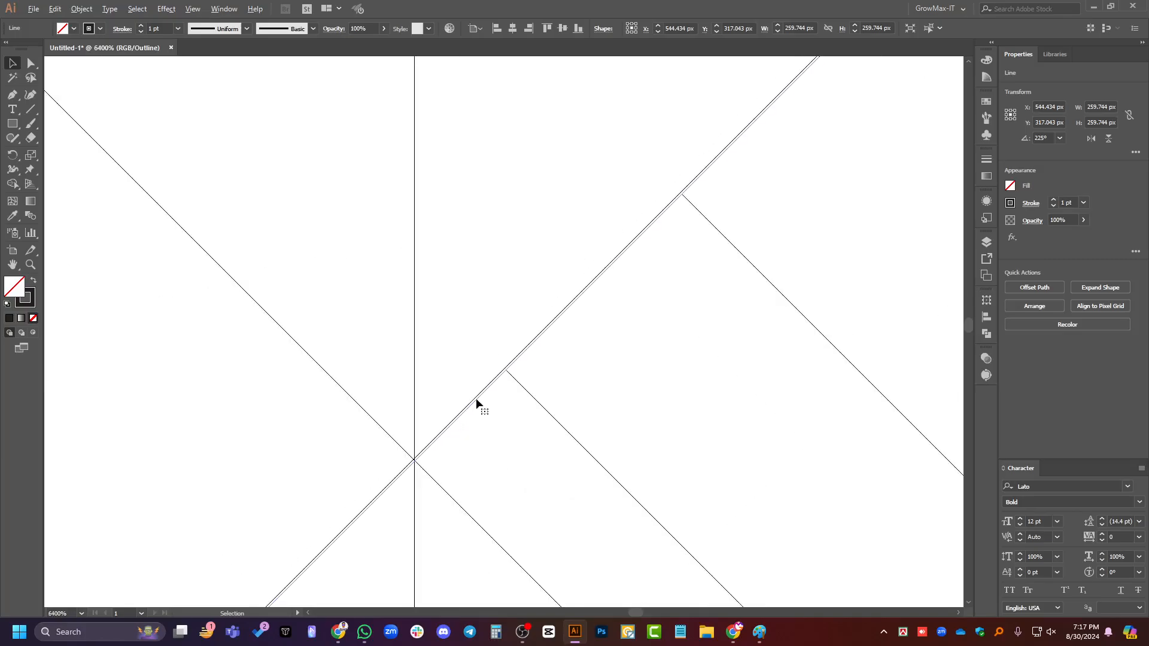
scroll(496, 382, "up", 7)
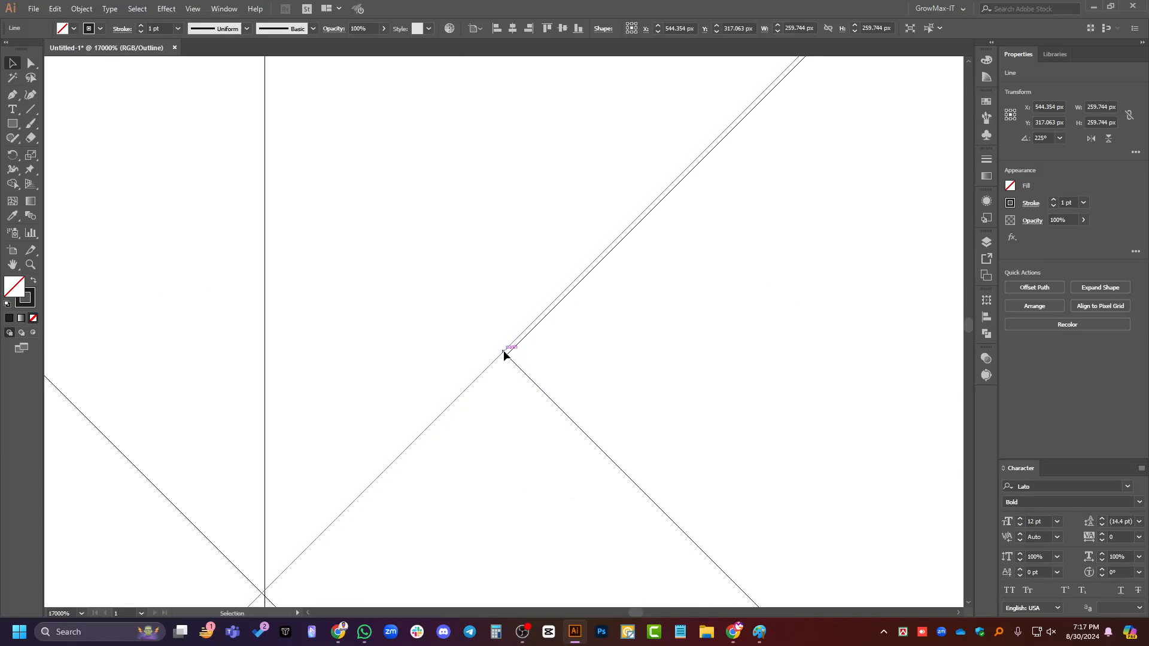
left_click_drag(504, 352, 507, 354)
scroll(488, 395, "down", 1)
Return from outline to preview display and move the small black rectangle outside the circles, to their upper right.
key("ctrl+y")
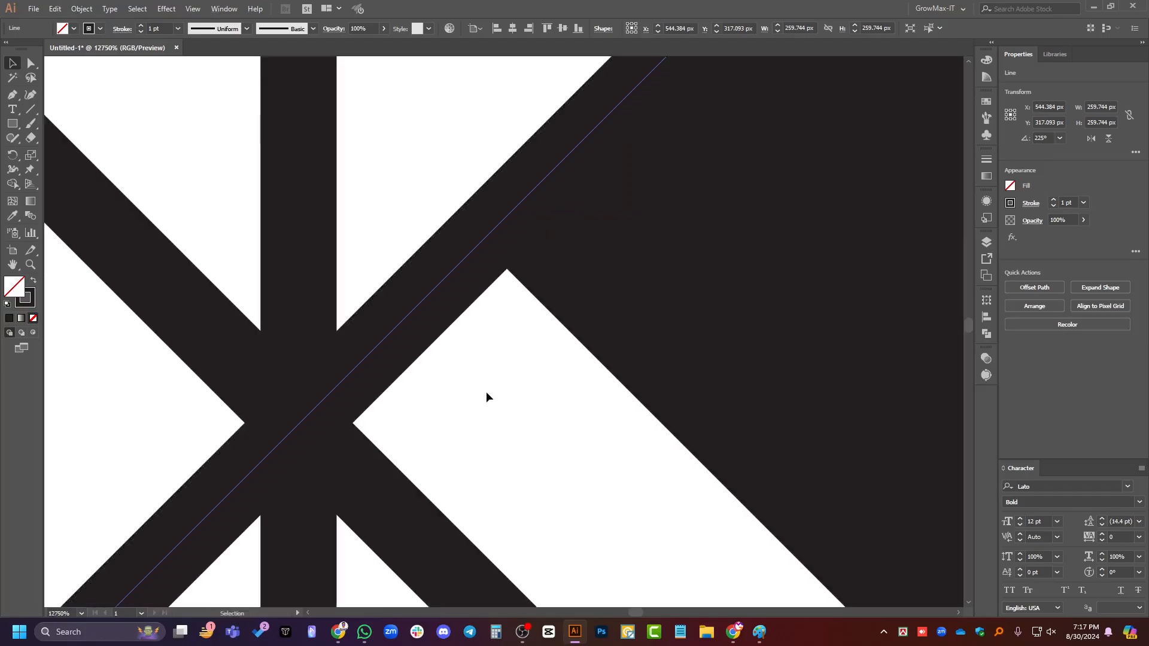
scroll(565, 346, "down", 7)
scroll(508, 337, "down", 4)
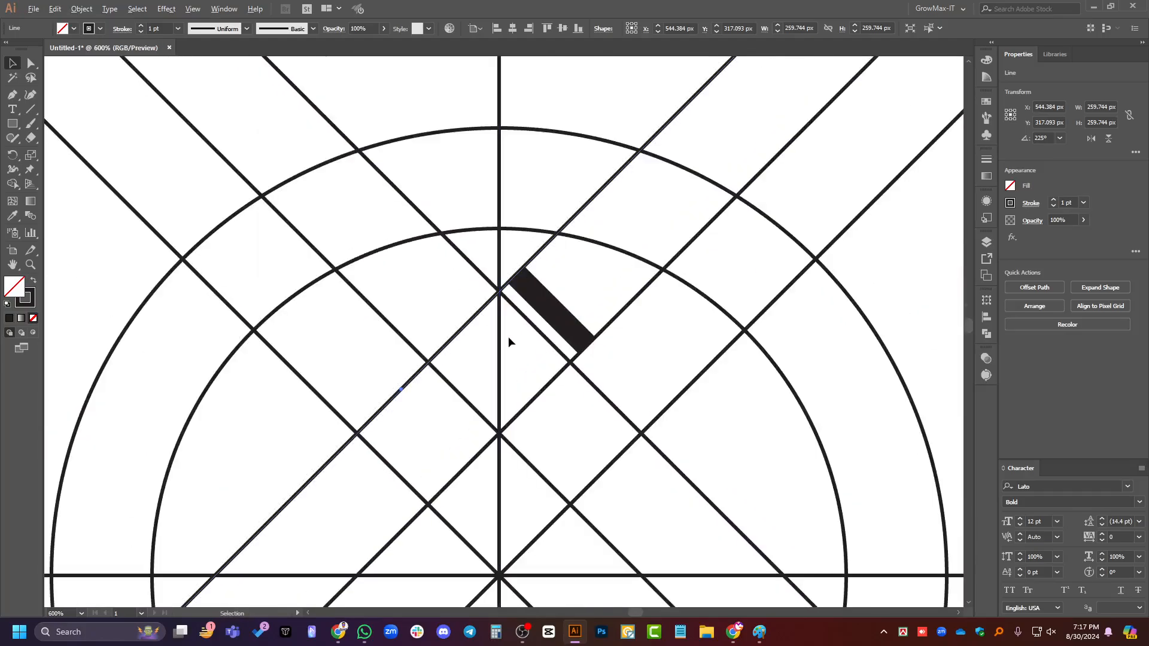
left_click_drag(525, 321, 802, 388)
left_click(817, 408)
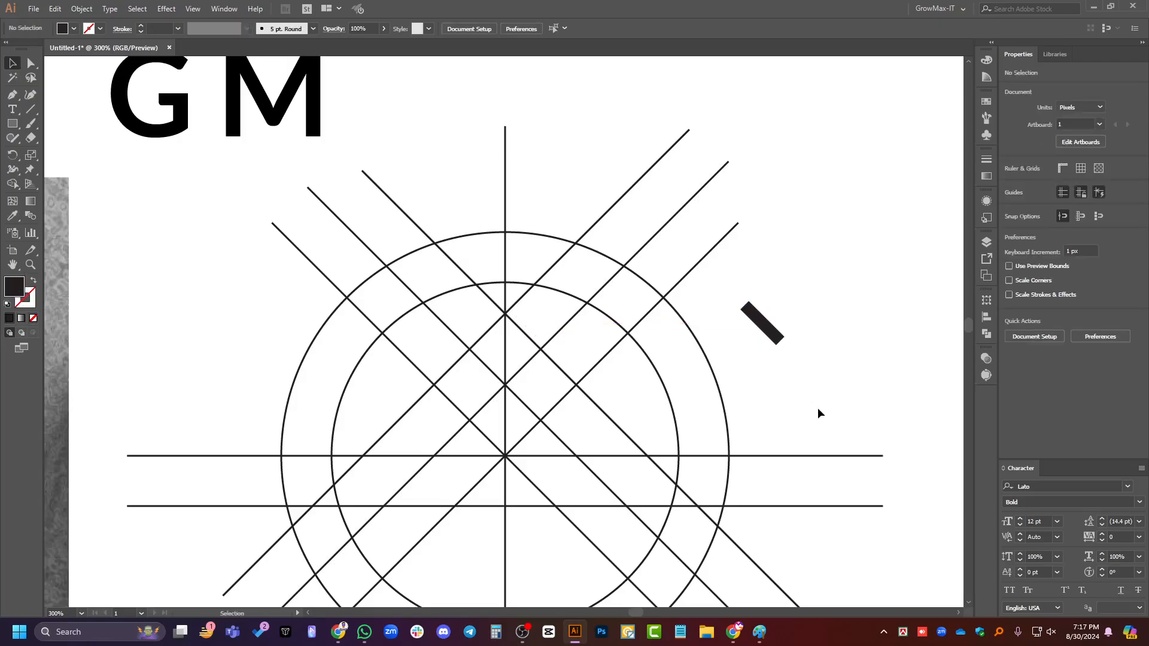
Compare the construction lines and circles with the reference GM logo, examining the ends of the M and G shapes and the two horizontal lines.
scroll(817, 408, "down", 2)
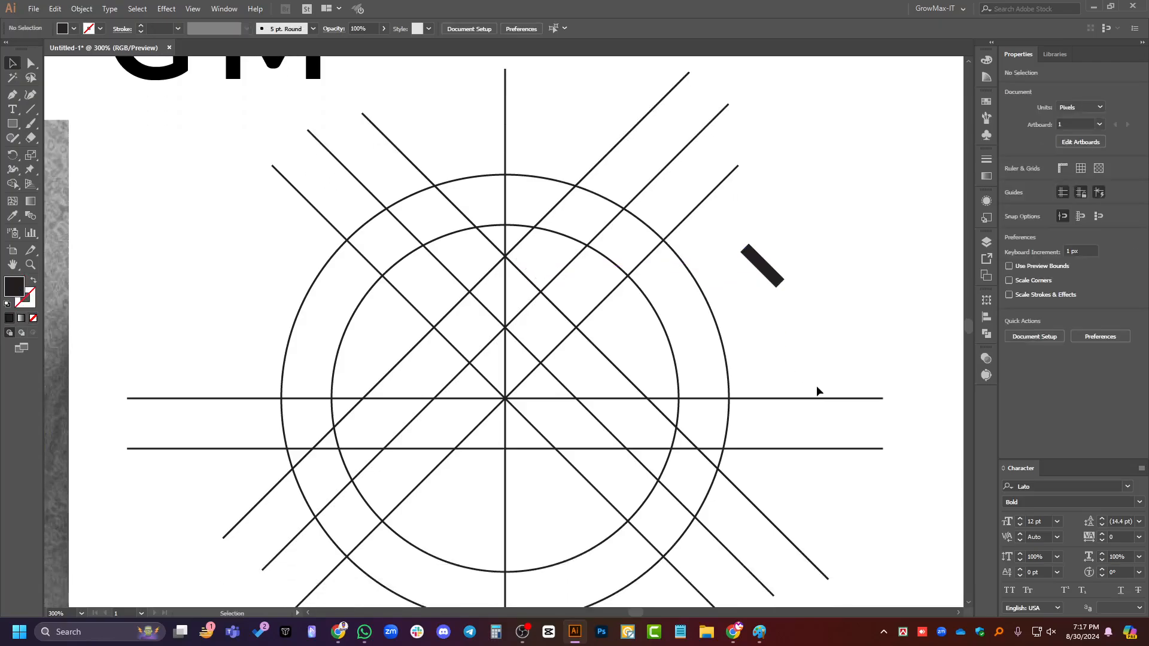
scroll(817, 388, "down", 3)
scroll(717, 443, "up", 3)
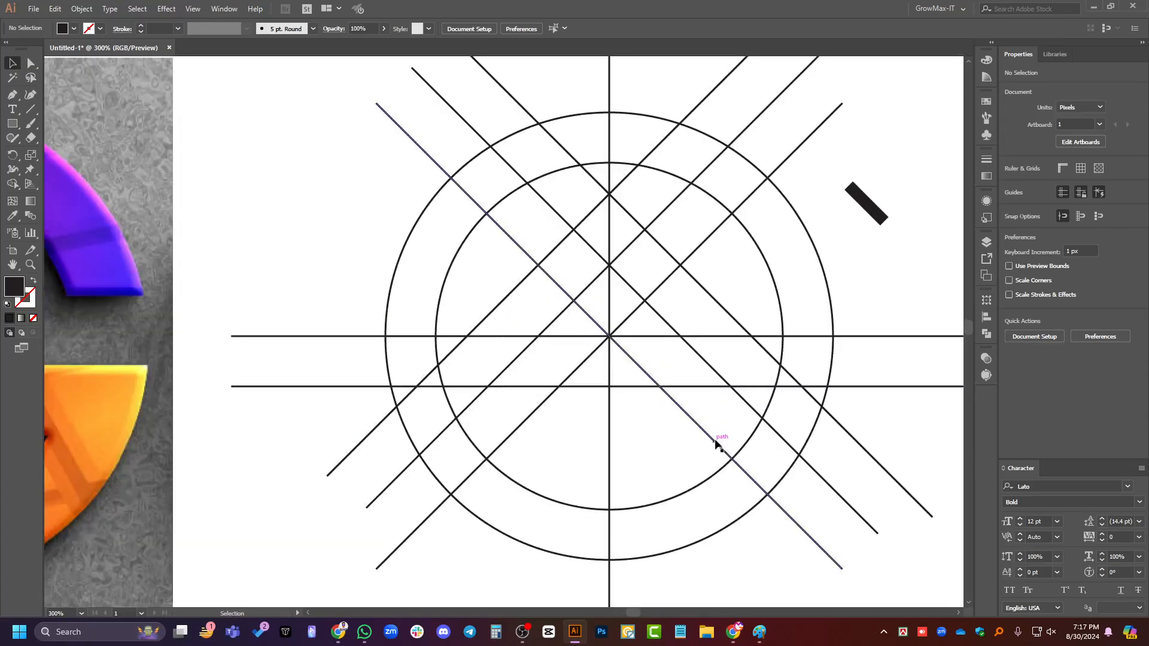
scroll(718, 433, "down", 2)
scroll(700, 407, "down", 1)
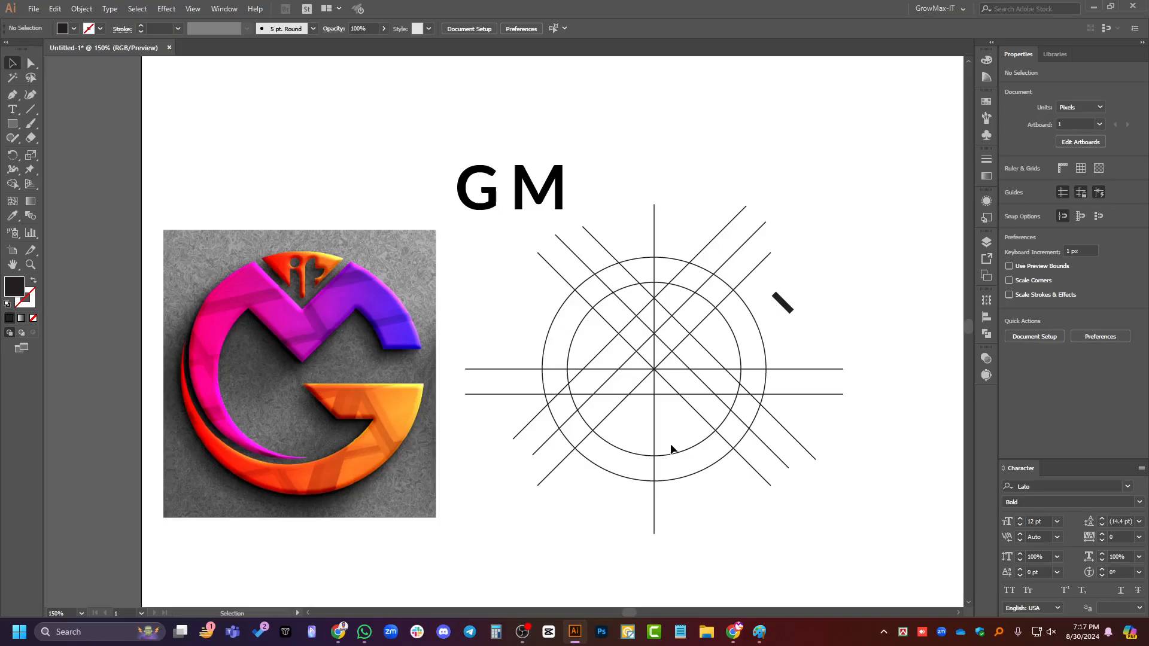
scroll(227, 444, "up", 2)
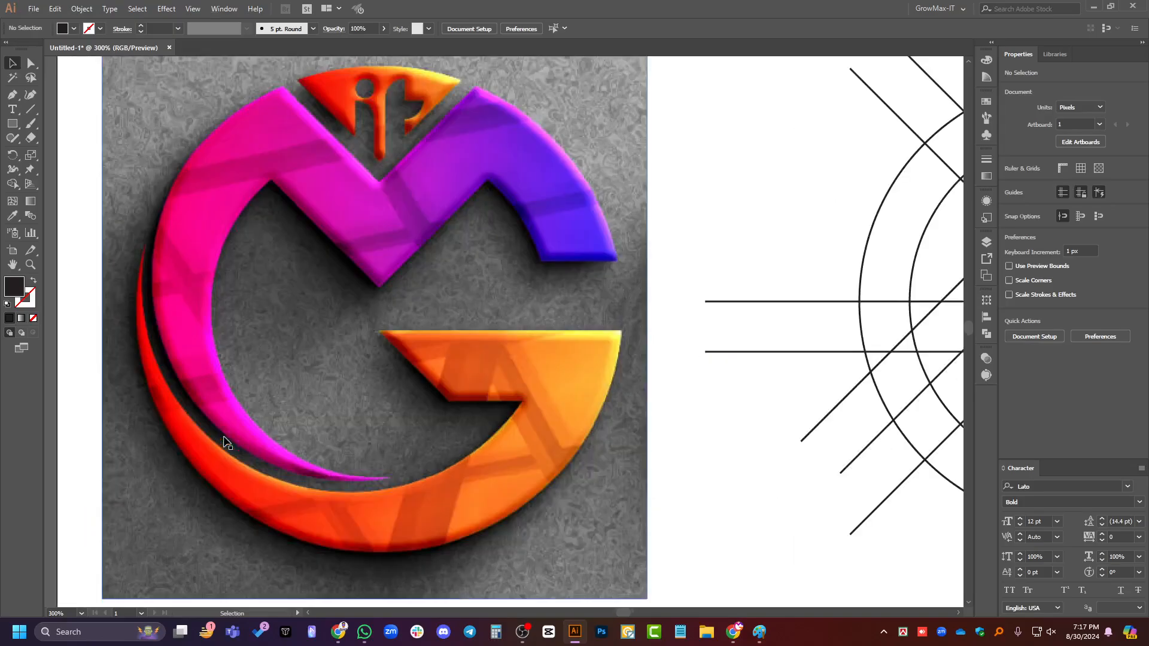
scroll(193, 441, "down", 2)
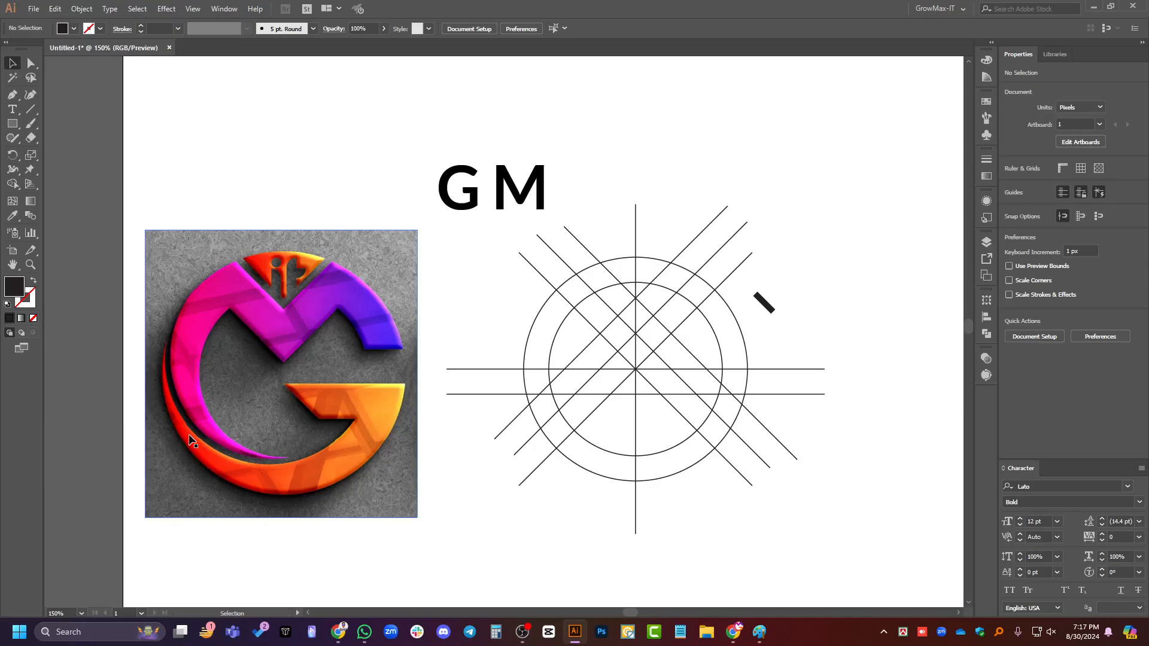
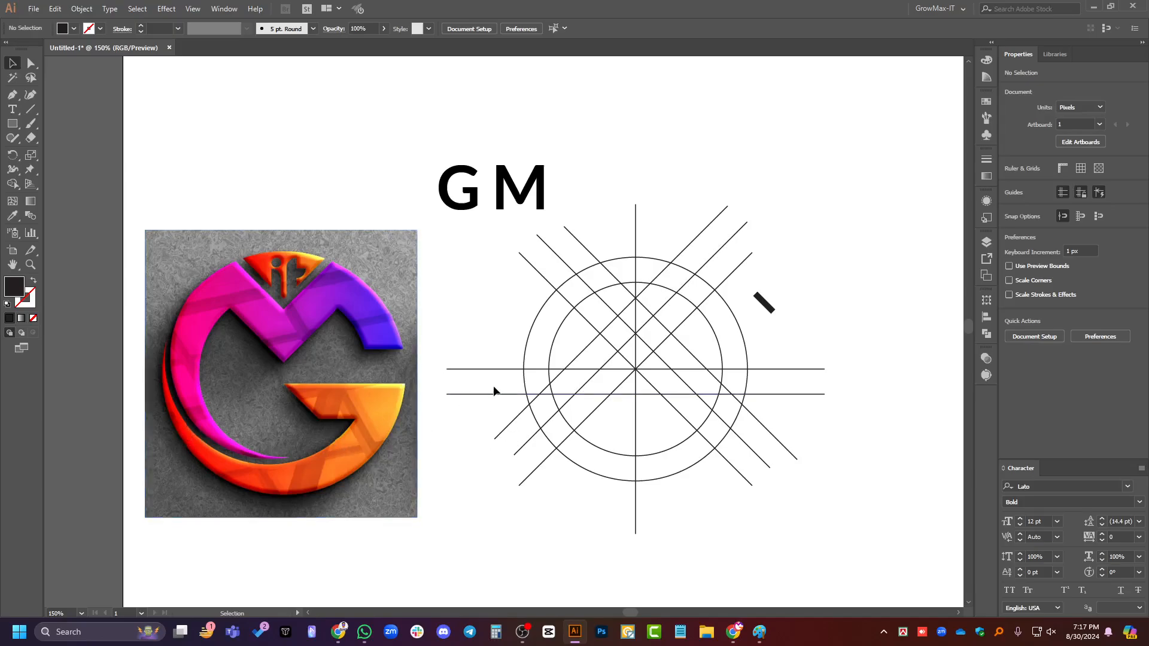
scroll(741, 374, "up", 1)
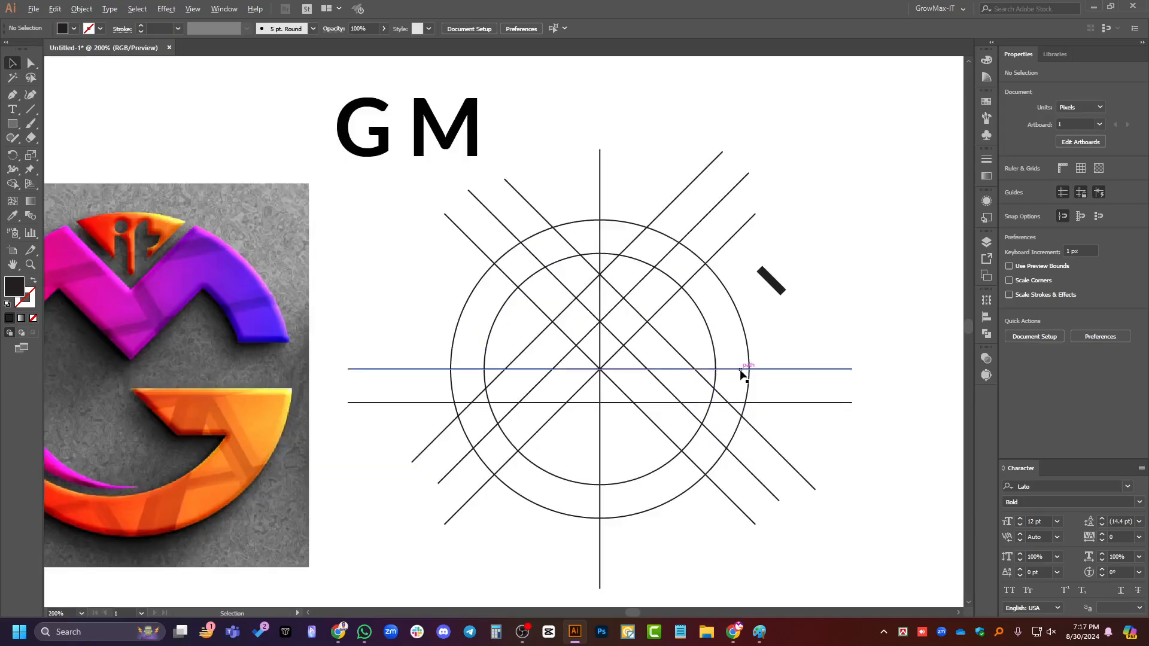
left_click(766, 404)
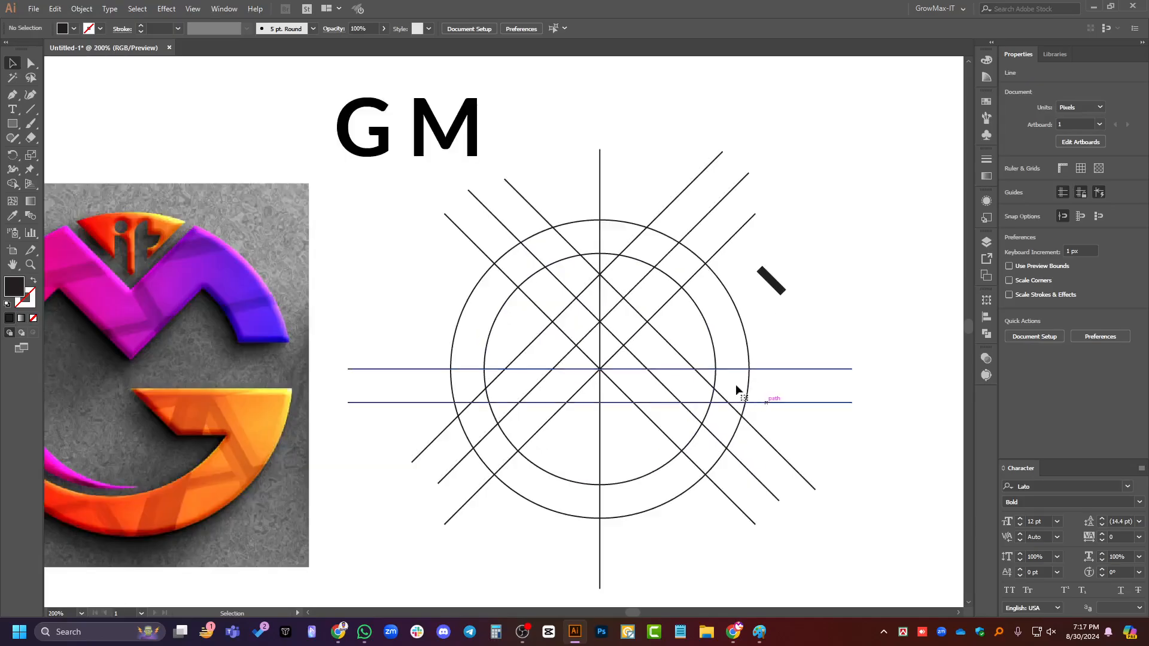
scroll(696, 340, "up", 1)
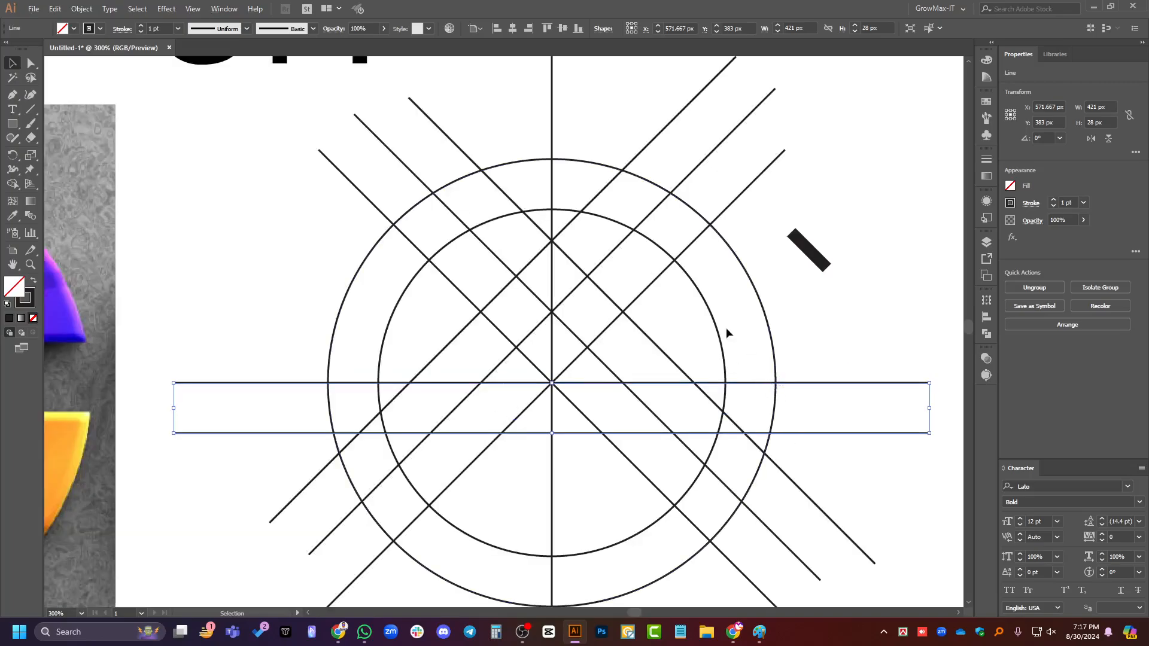
scroll(565, 321, "down", 2)
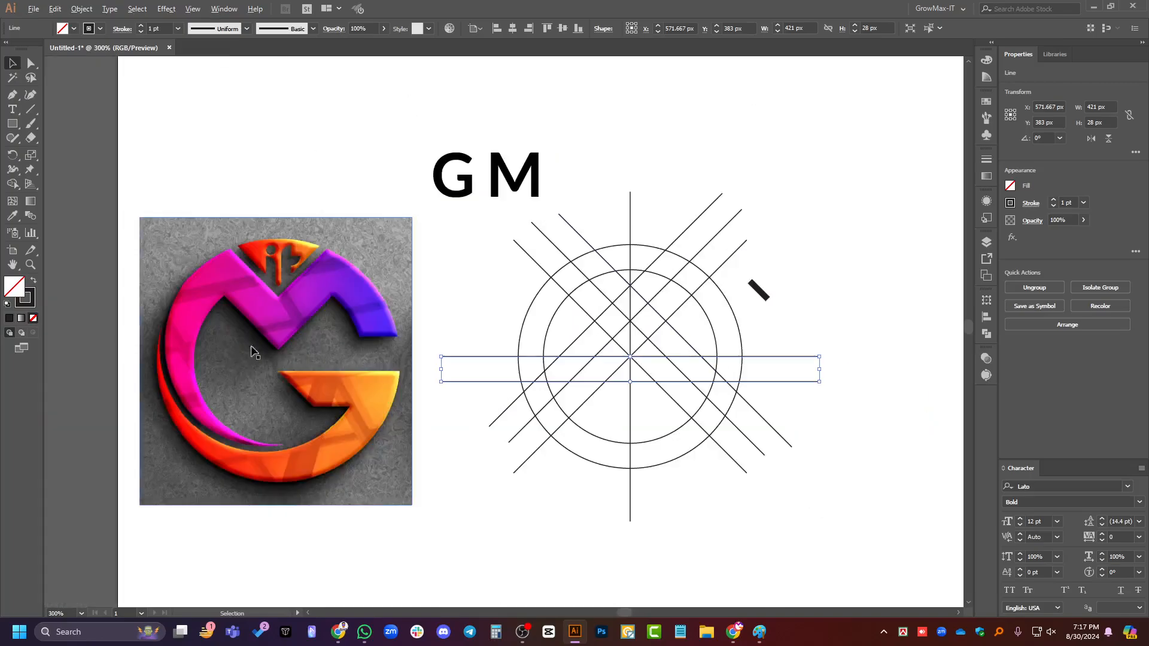
scroll(254, 352, "up", 2)
scroll(277, 377, "down", 4)
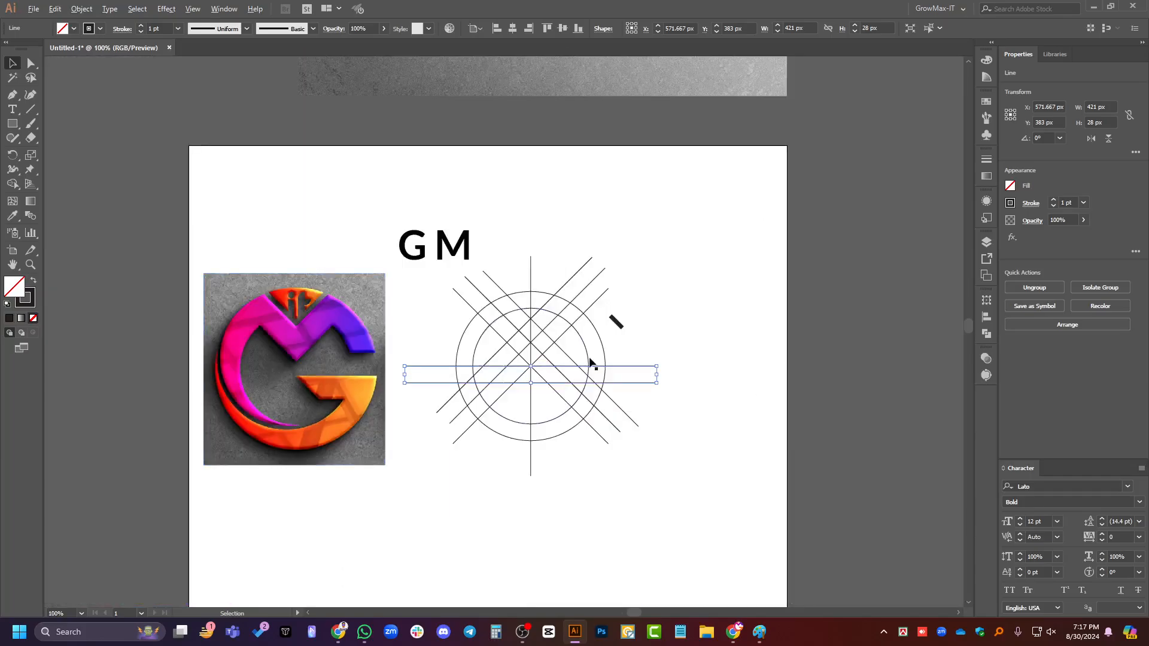
scroll(602, 362, "up", 3)
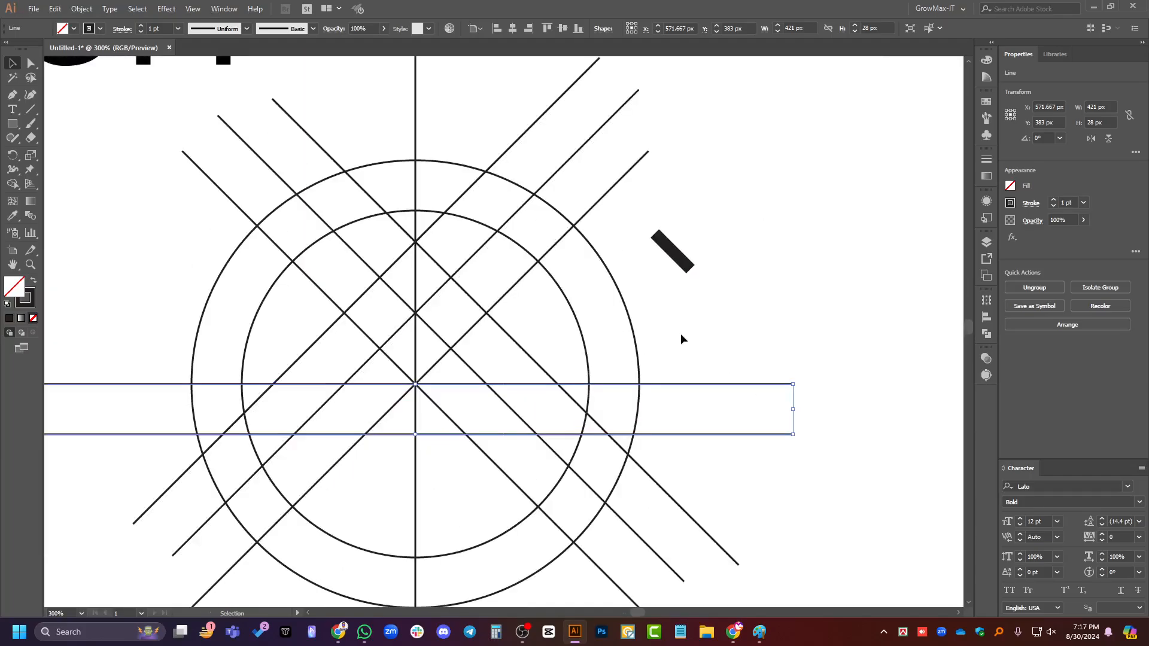
left_click(167, 124)
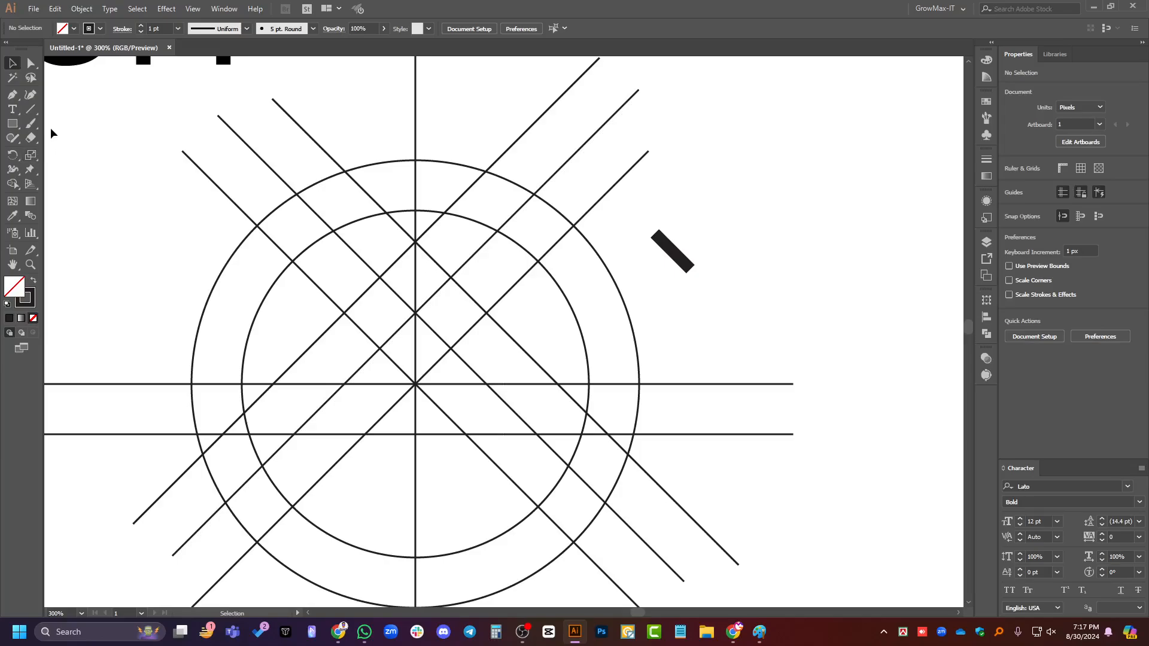
Ungroup the two horizontal construction lines.
left_click(652, 387)
right_click(701, 353)
left_click(739, 449)
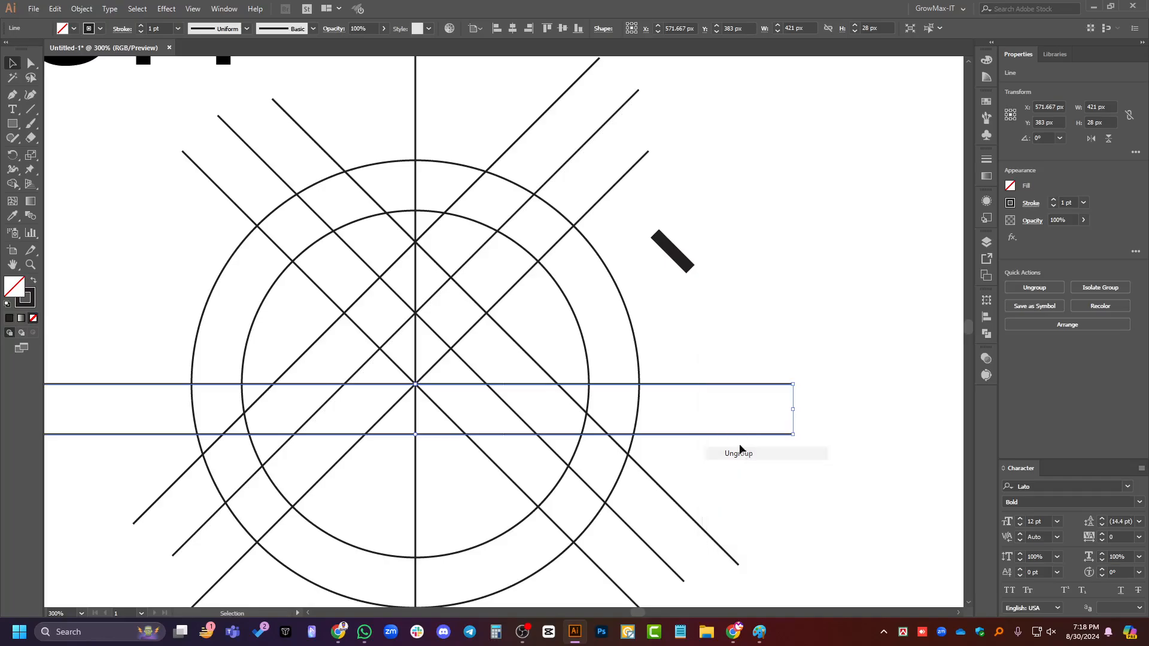
left_click(674, 359)
Move the lower horizontal line up to the diagonal crossing on the vertical line just above the circles' centre.
scroll(380, 432, "up", 2, "alt")
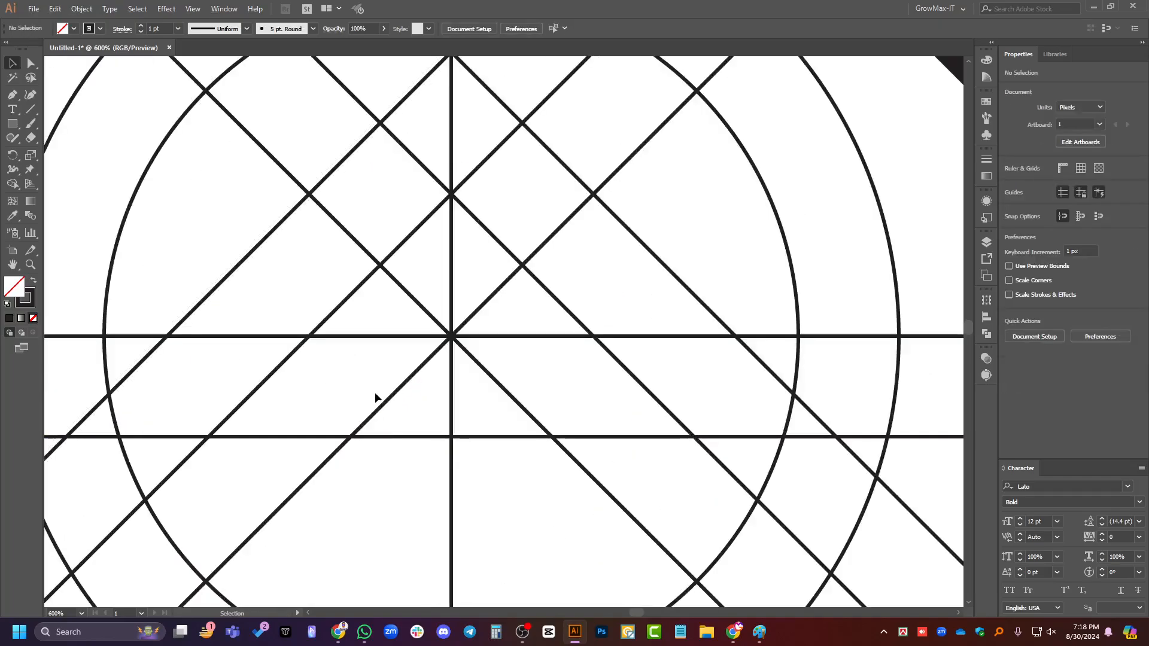
left_click_drag(421, 439, 453, 198)
scroll(455, 191, "up", 3)
scroll(383, 264, "down", 2)
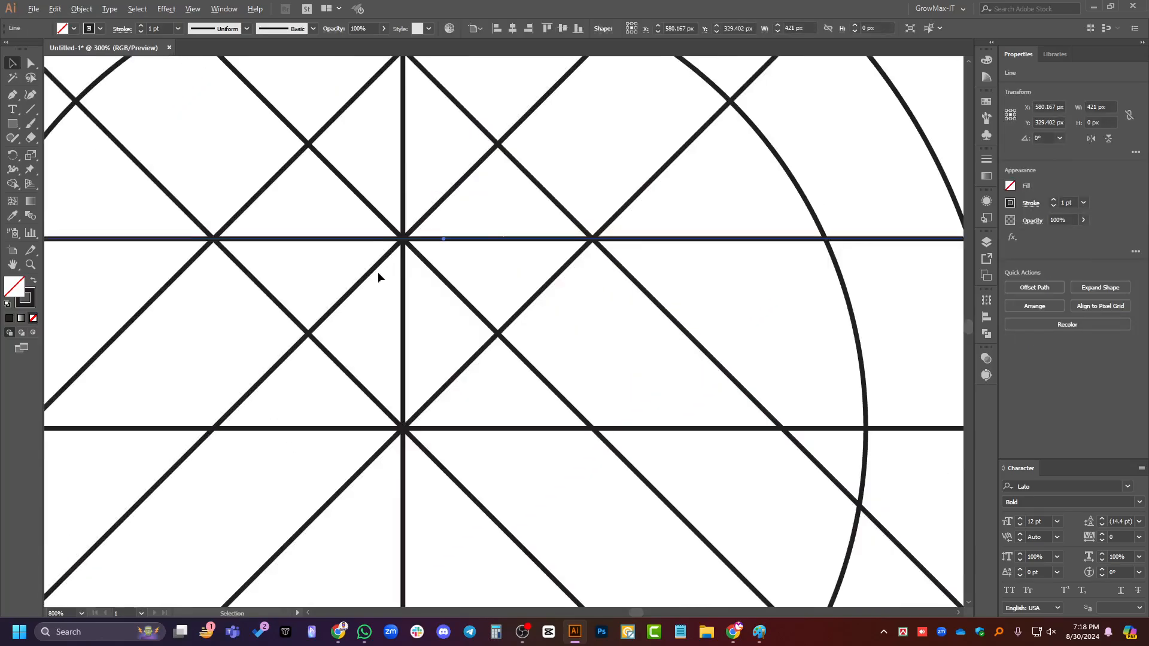
scroll(378, 277, "down", 4)
left_click(556, 283)
scroll(729, 323, "up", 2)
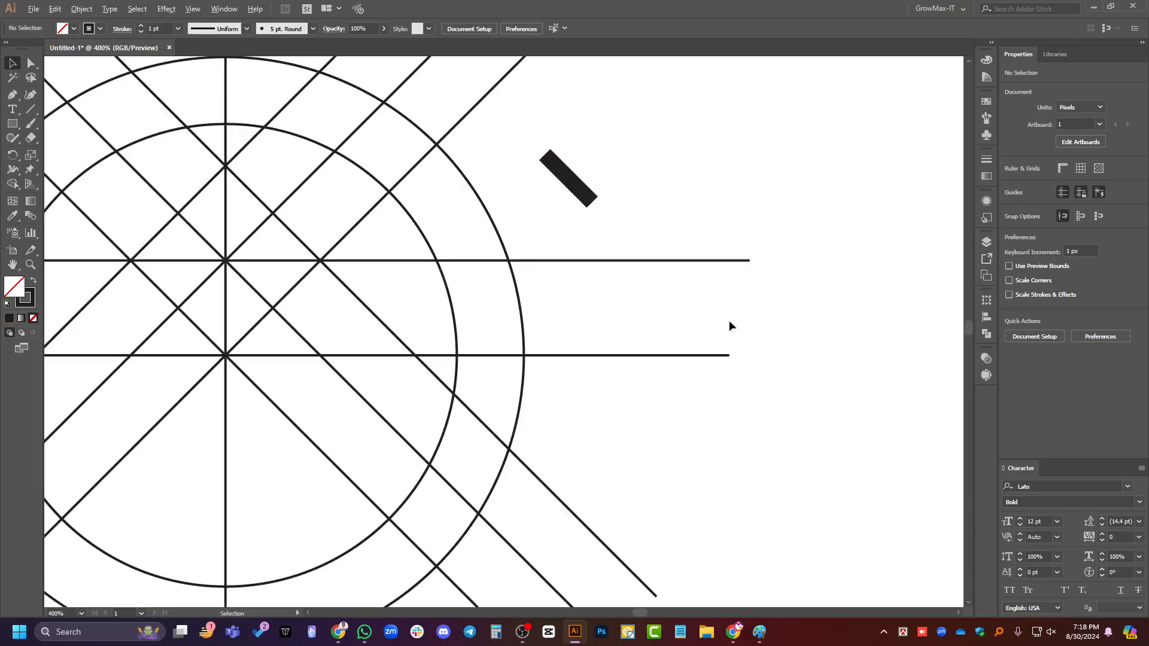
scroll(729, 320, "down", 2)
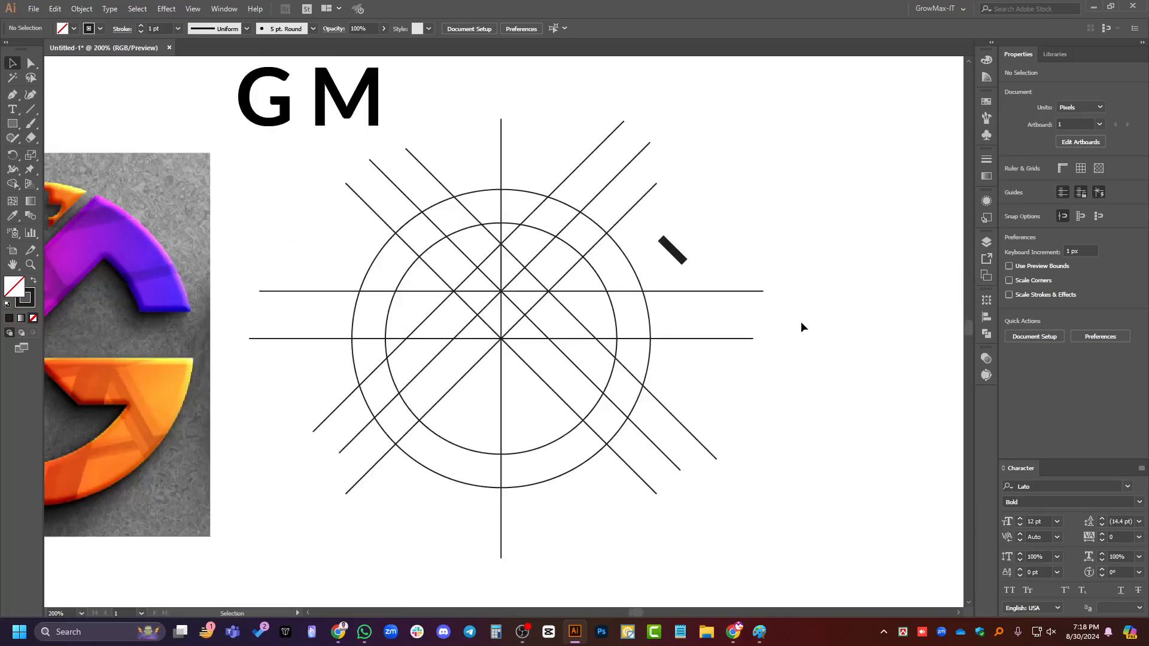
scroll(800, 321, "down", 2)
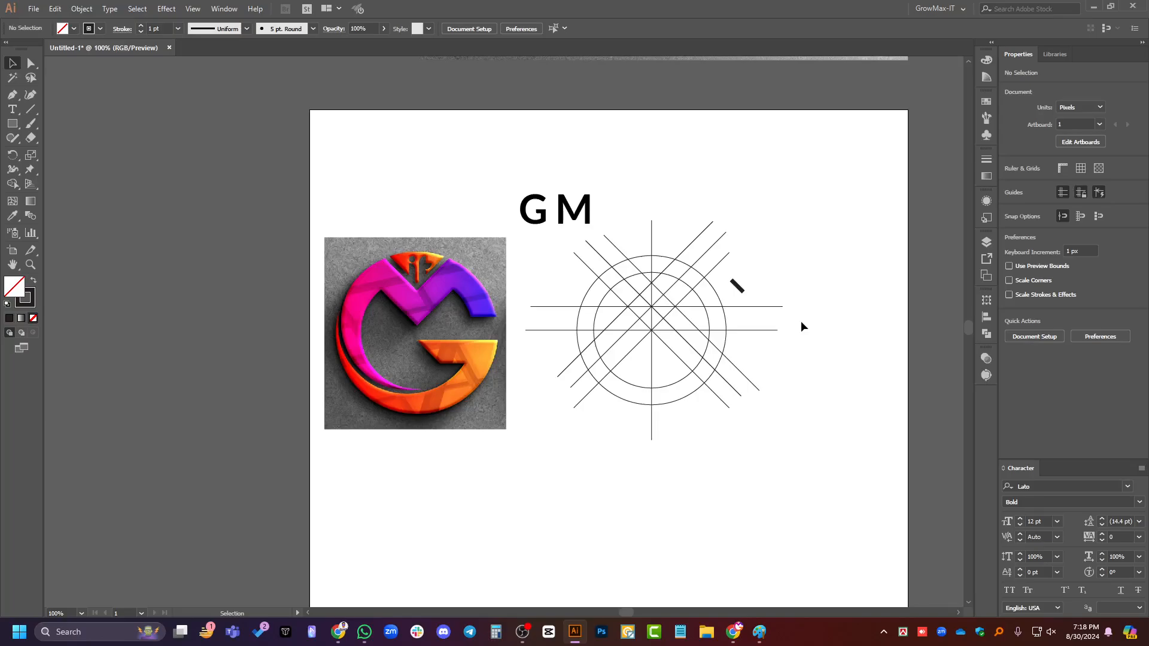
Undo the horizontal line's move and its ungrouping, and redo both.
left_click(706, 330)
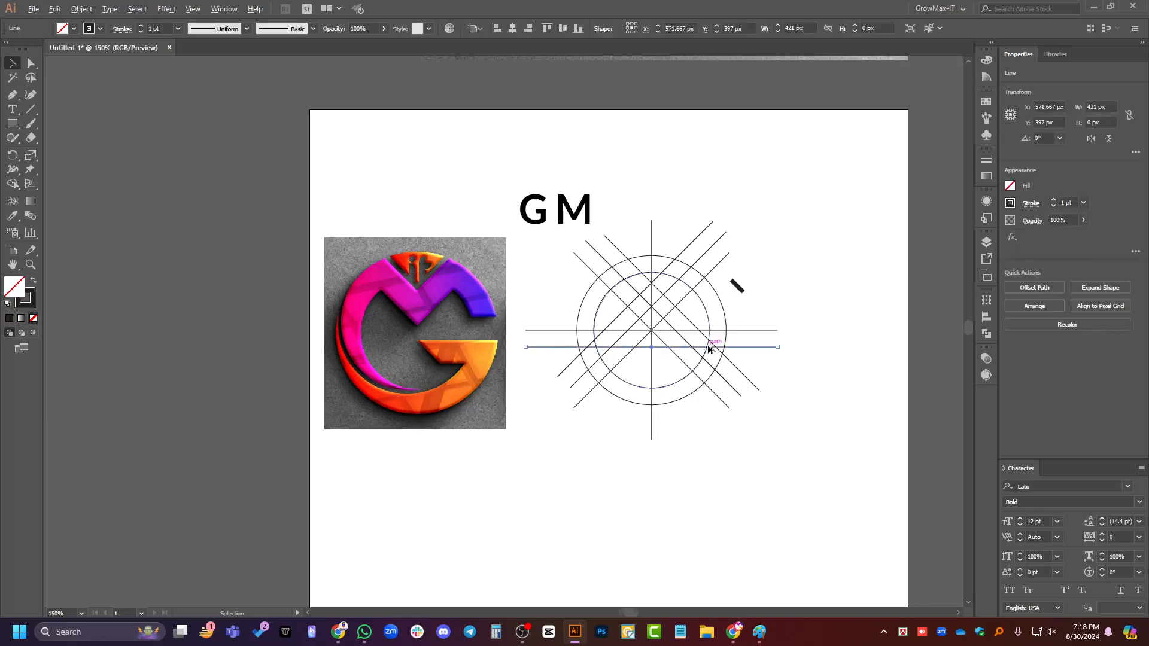
scroll(707, 344, "up", 2)
scroll(608, 376, "up", 1)
key("ctrl+z")
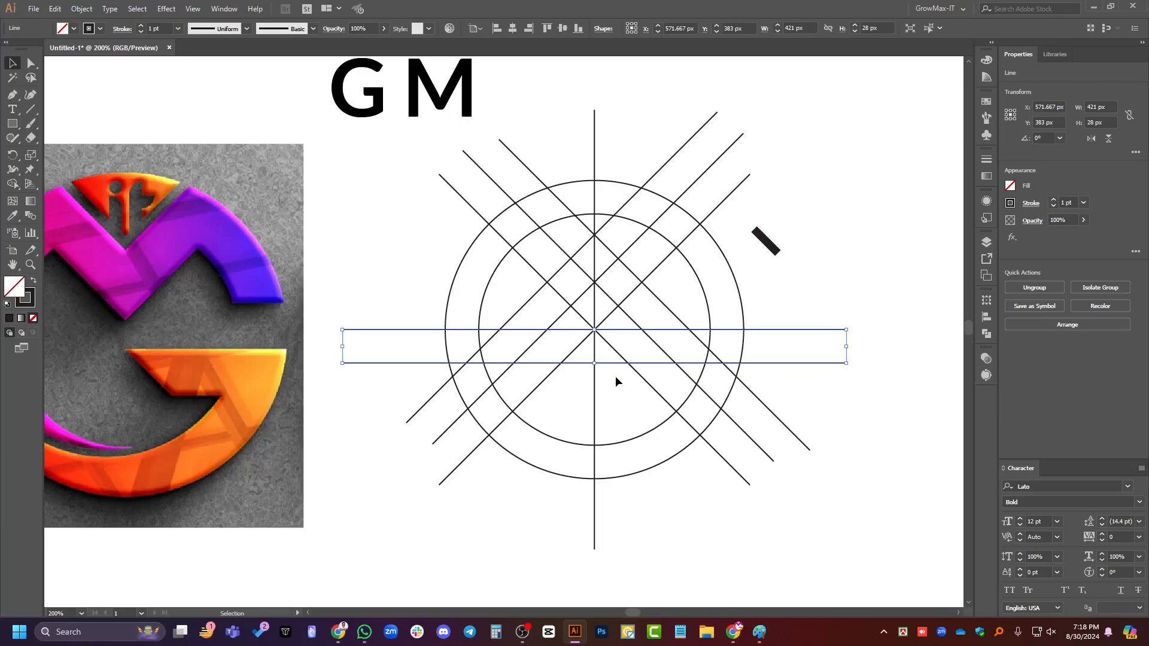
key("ctrl+z")
key("ctrl+z")
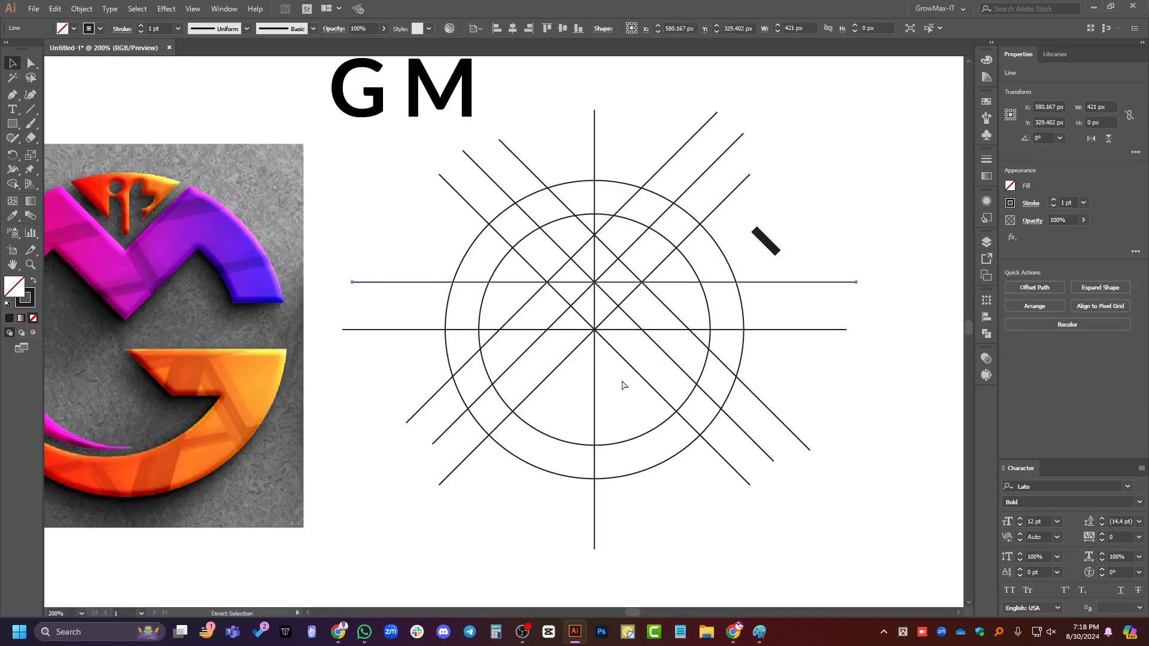
left_click(819, 369)
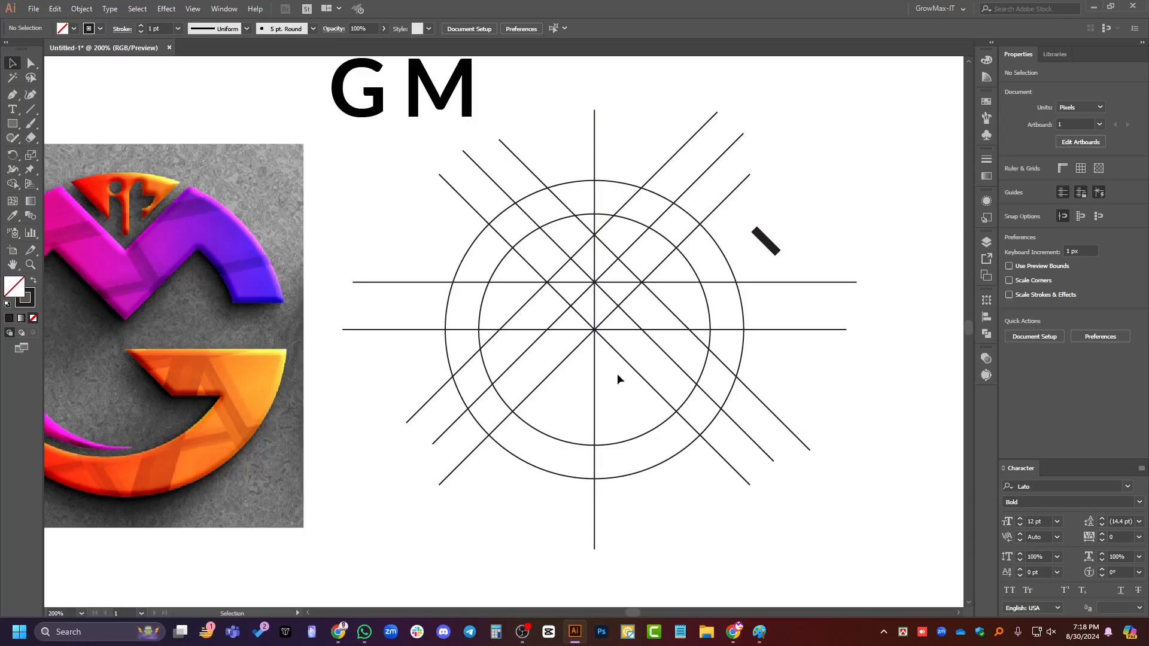
Copy the raised horizontal line, undo its move to restore the original below the centre, and paste the copy in place at the diagonal crossing.
left_click(775, 283)
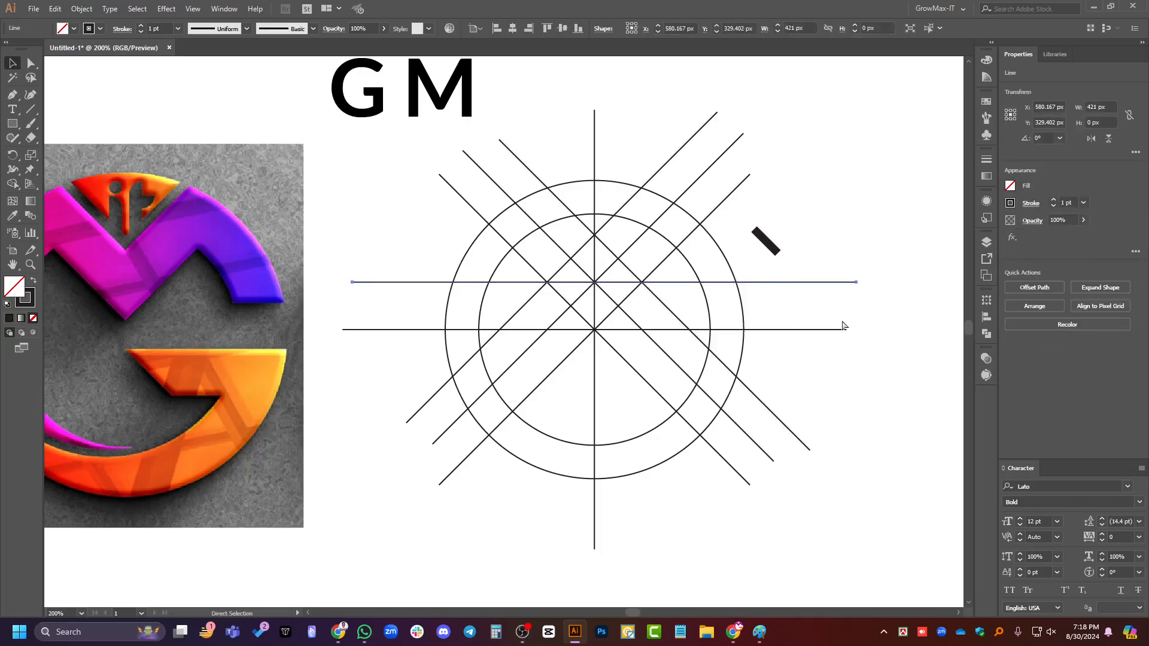
key("Delete")
key("ctrl+z")
key("ctrl+z")
left_click(461, 401)
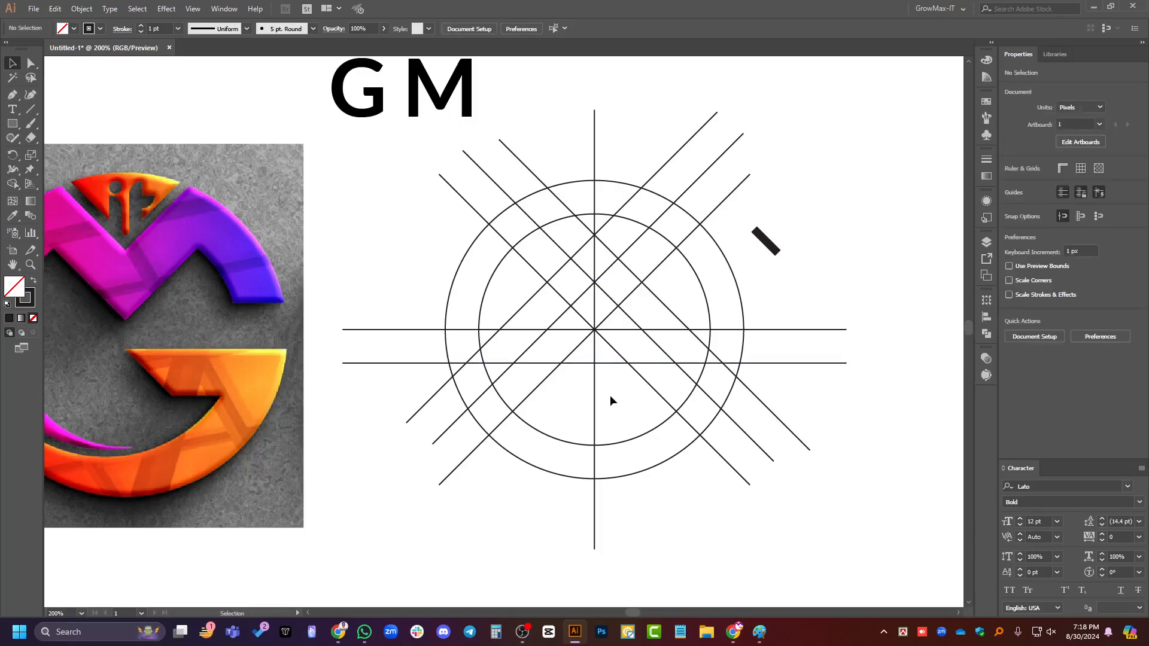
key("ctrl+shift+z")
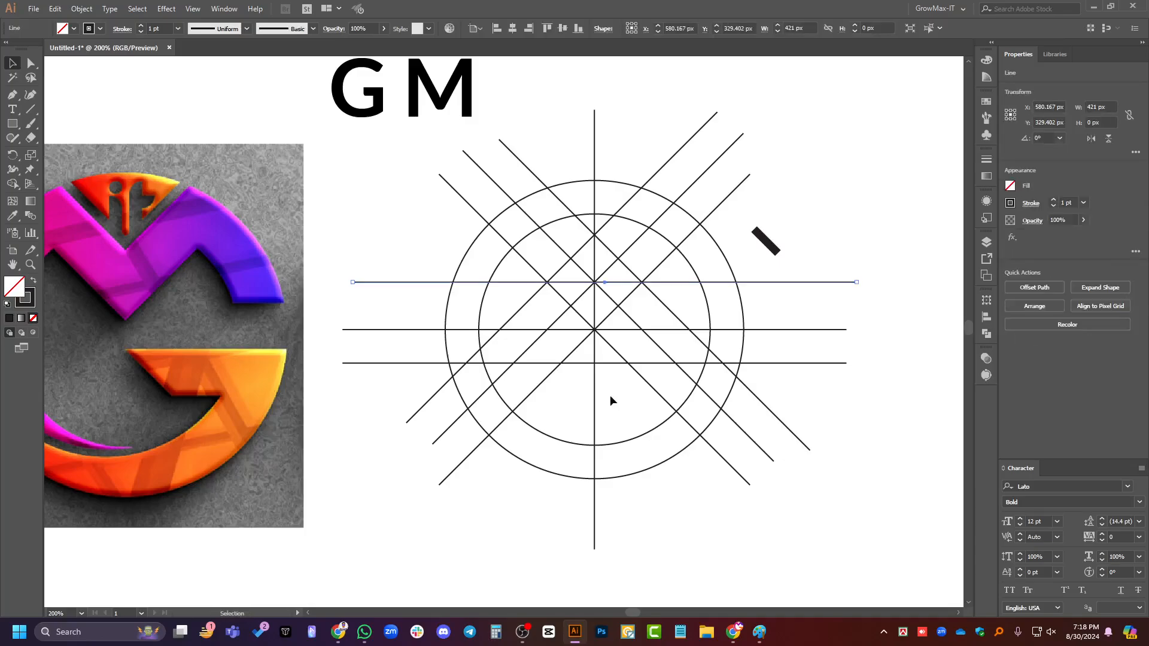
left_click(573, 299)
scroll(620, 303, "up", 3)
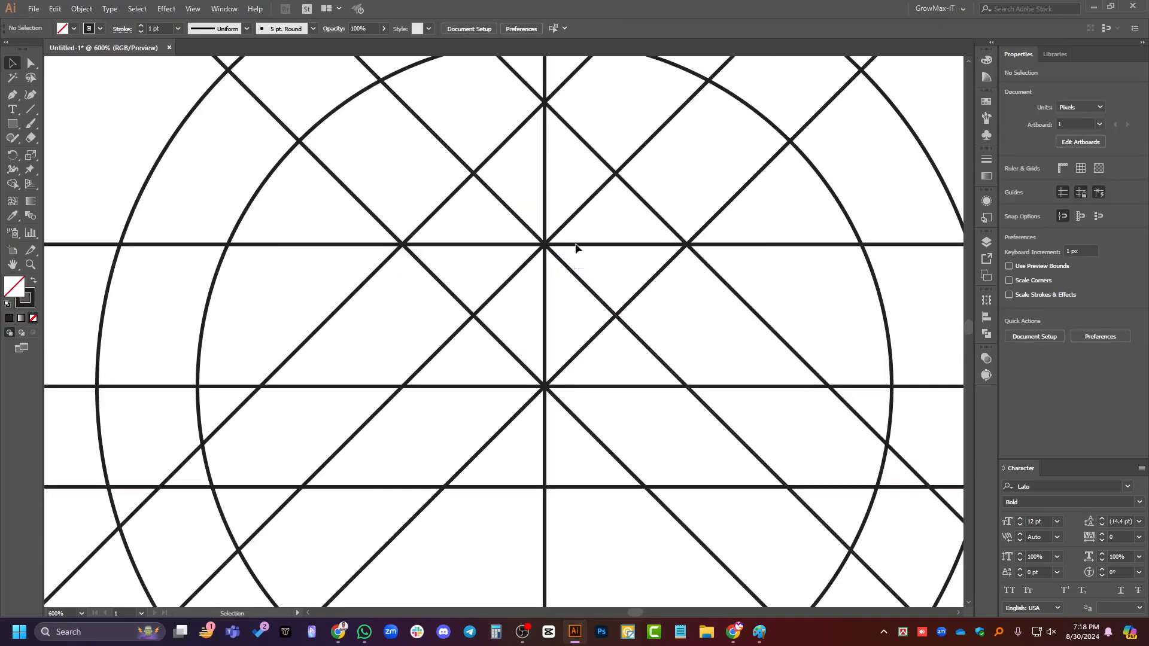
scroll(526, 258, "down", 1)
scroll(529, 259, "down", 1)
scroll(548, 396, "down", 1)
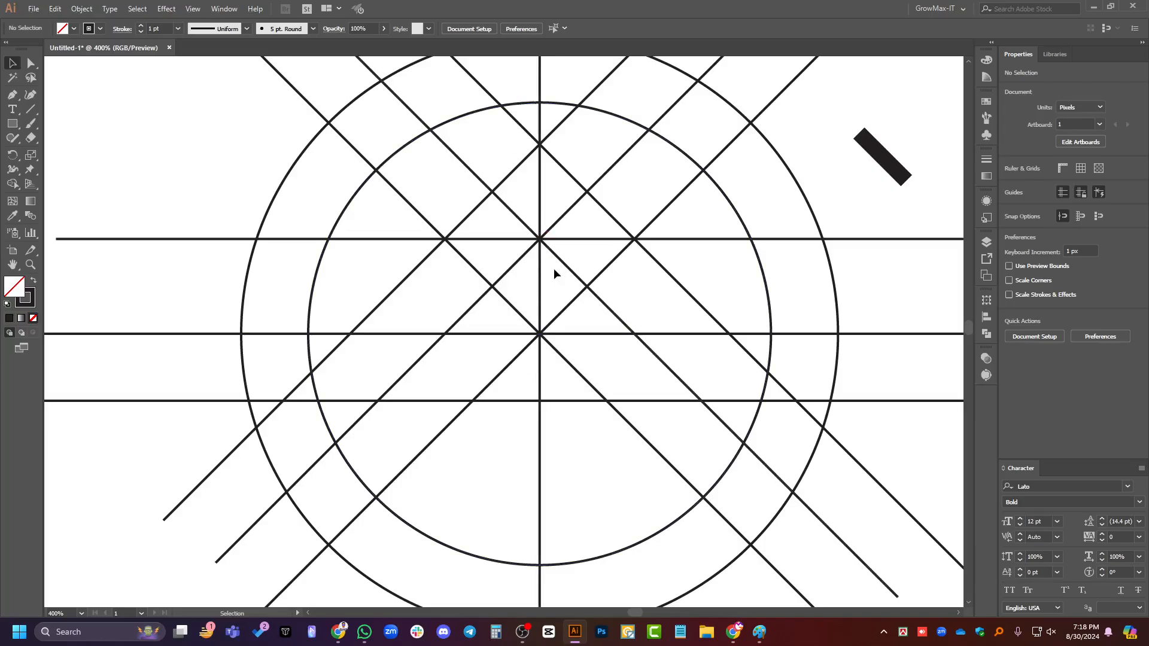
scroll(544, 284, "down", 1)
scroll(820, 339, "down", 1)
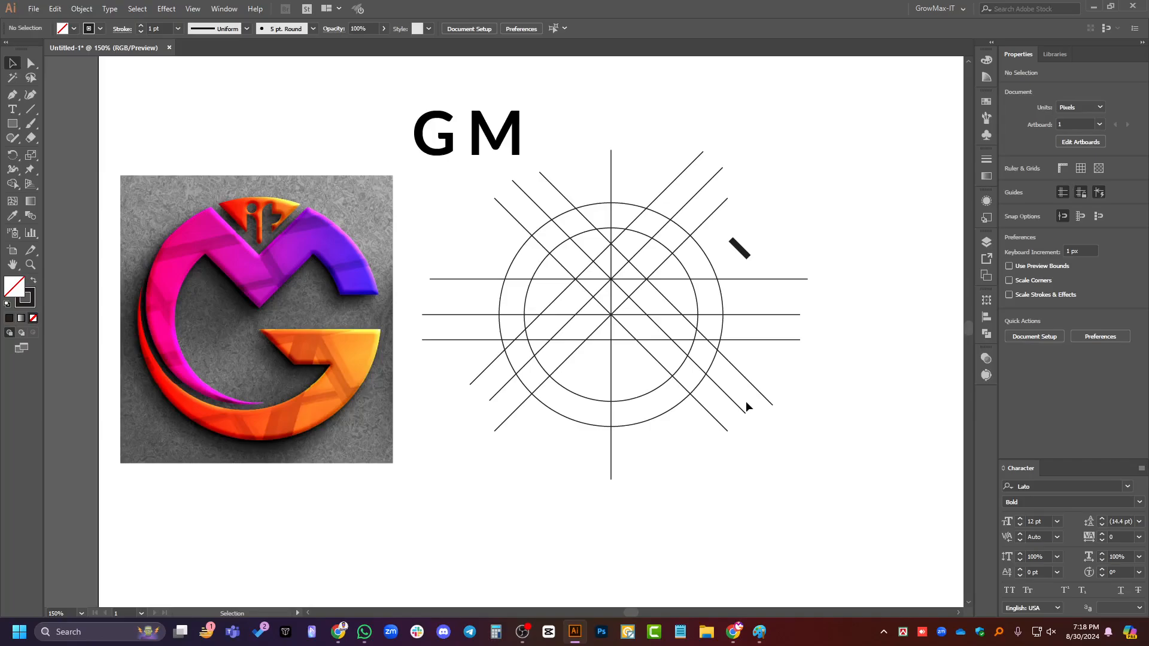
Duplicate the whole construction grid onto the empty canvas beside the artboard and group the copy.
left_click_drag(483, 181, 725, 444)
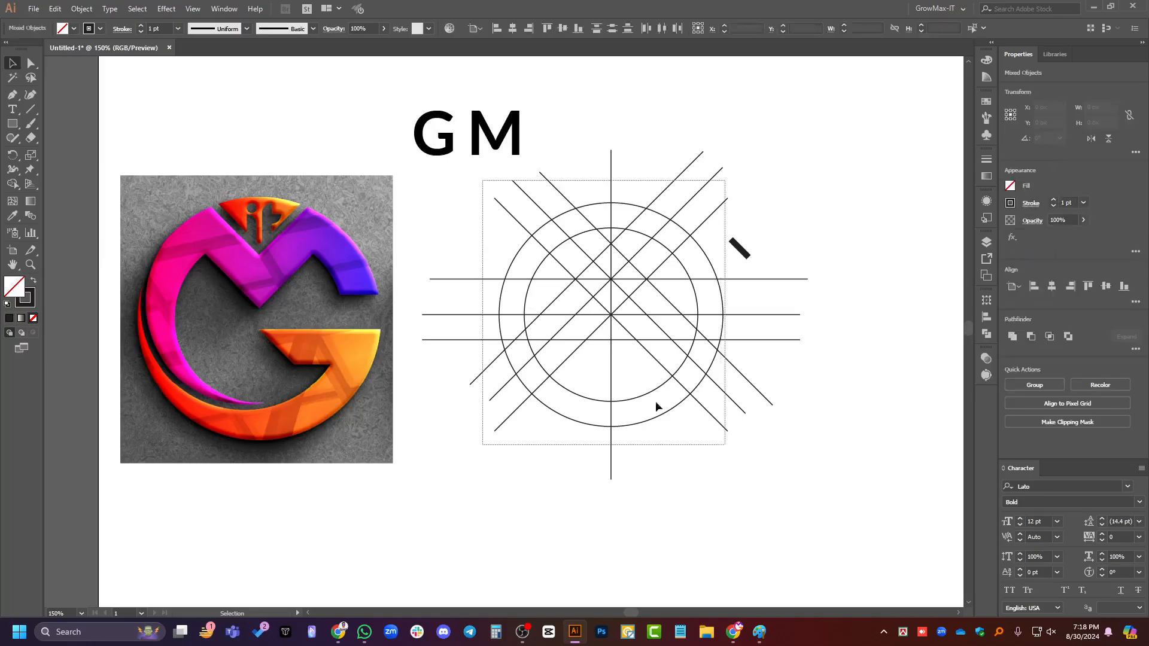
scroll(657, 403, "down", 2)
scroll(597, 360, "up", 2)
scroll(551, 353, "down", 1)
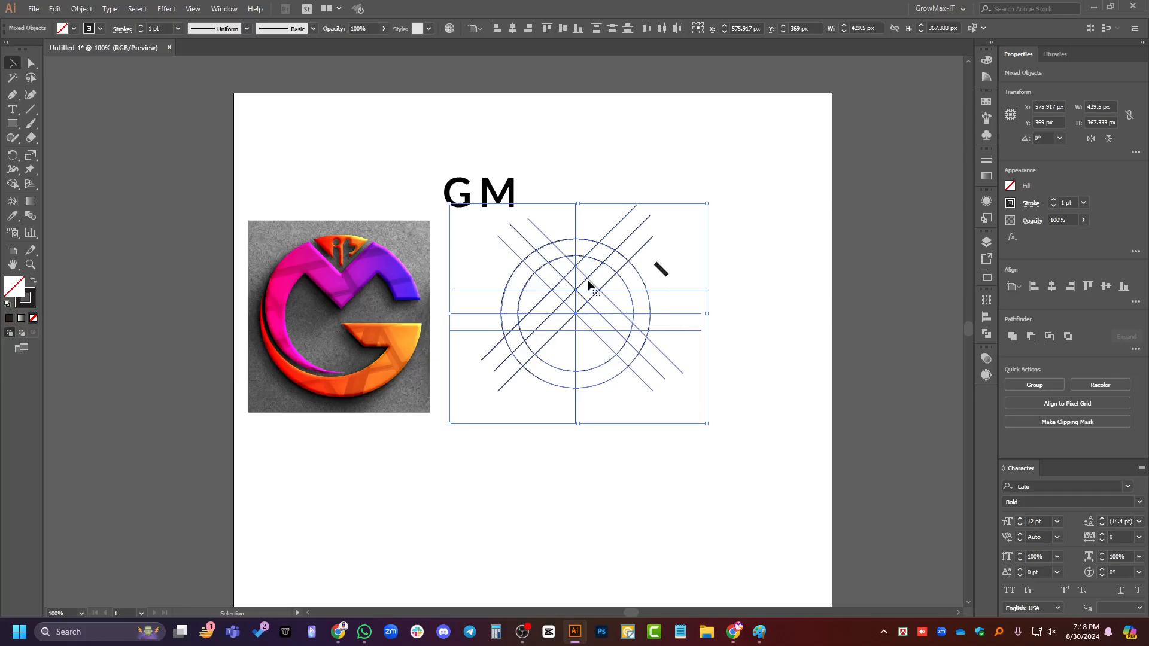
scroll(576, 294, "down", 1)
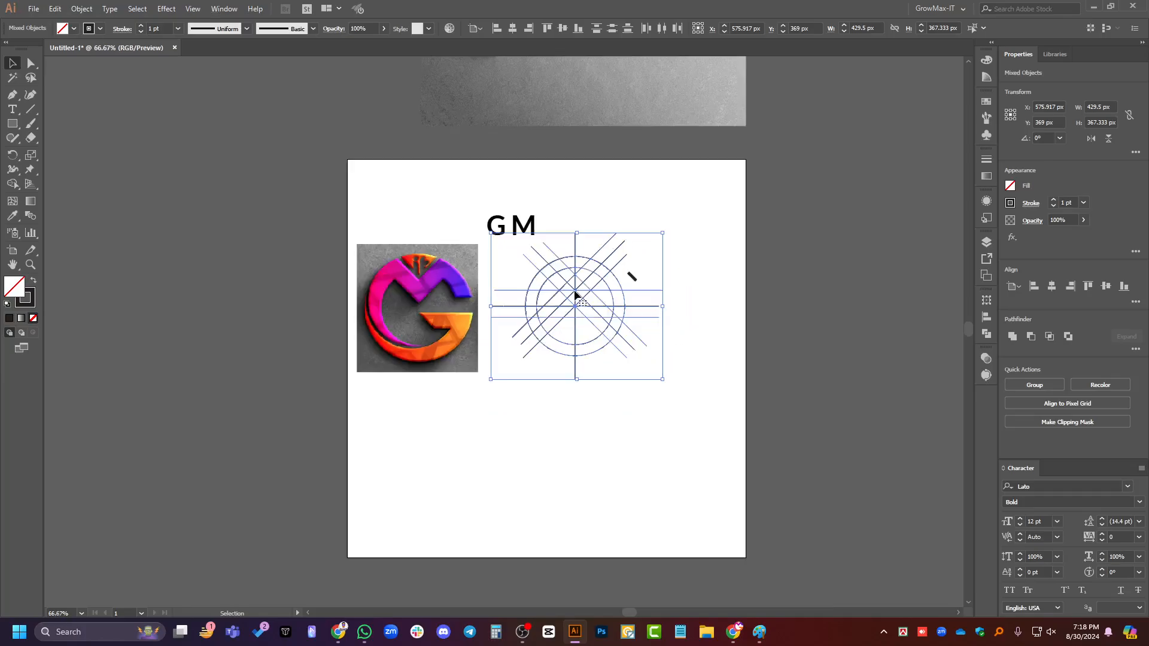
left_click_drag(578, 296, 830, 297)
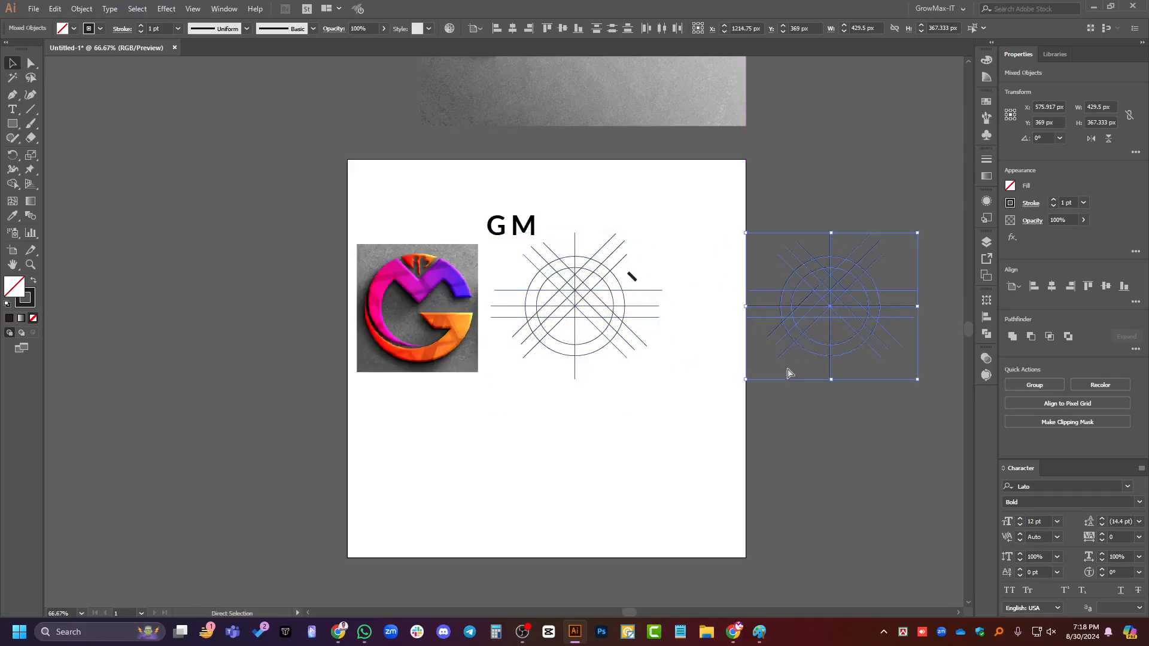
left_click(814, 419)
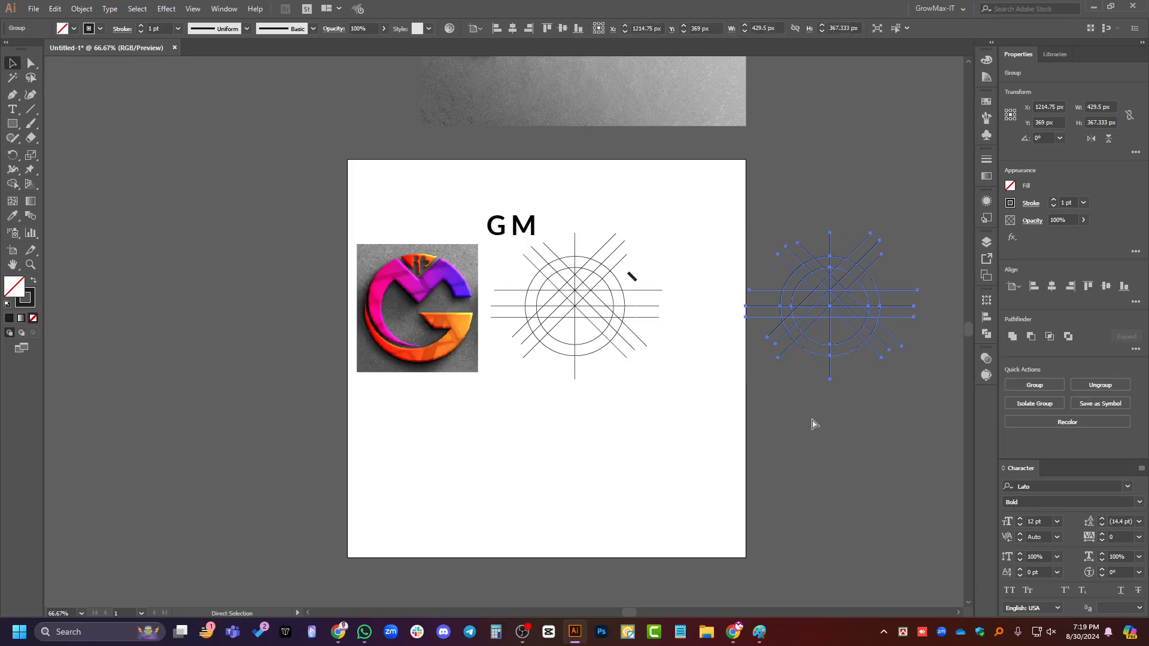
left_click(828, 306)
Select the original construction grid and trim away all line ends outside the outer circle with the Shape Builder tool.
scroll(830, 308, "up", 2)
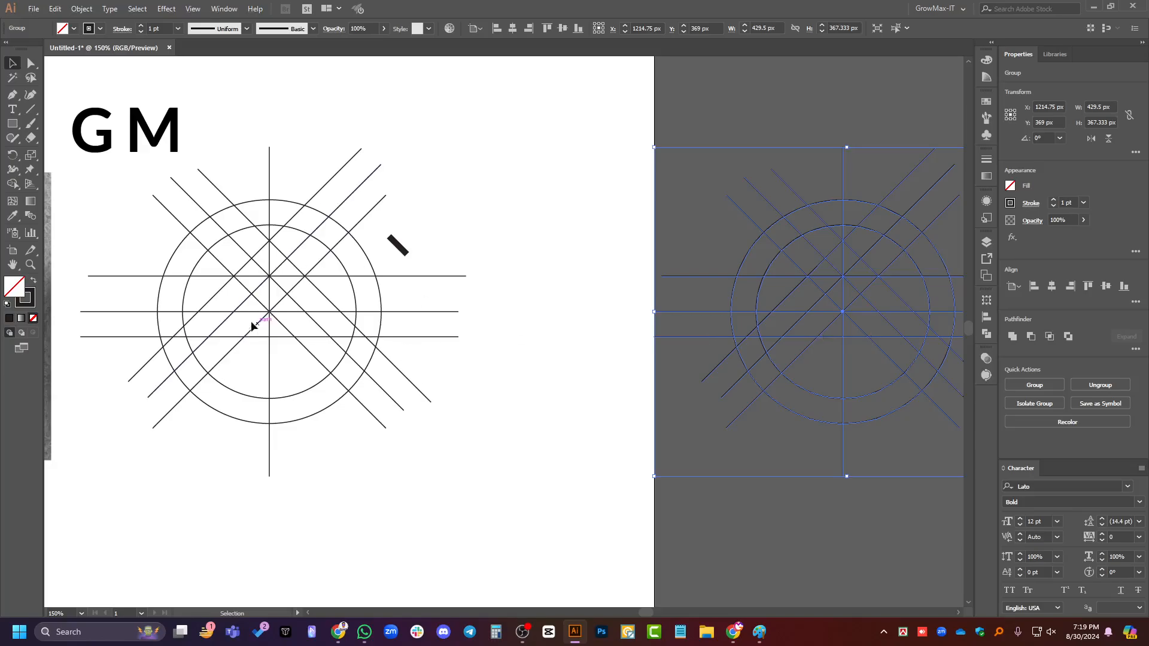
scroll(850, 329, "down", 2)
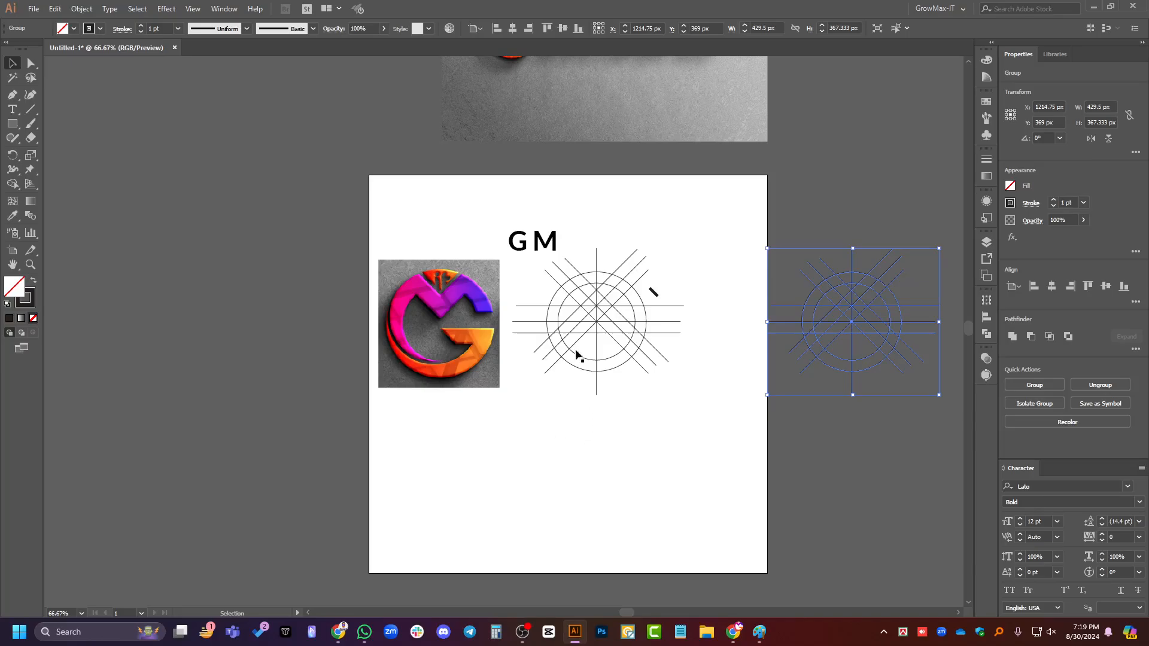
scroll(572, 341, "up", 2)
left_click_drag(504, 192, 731, 426)
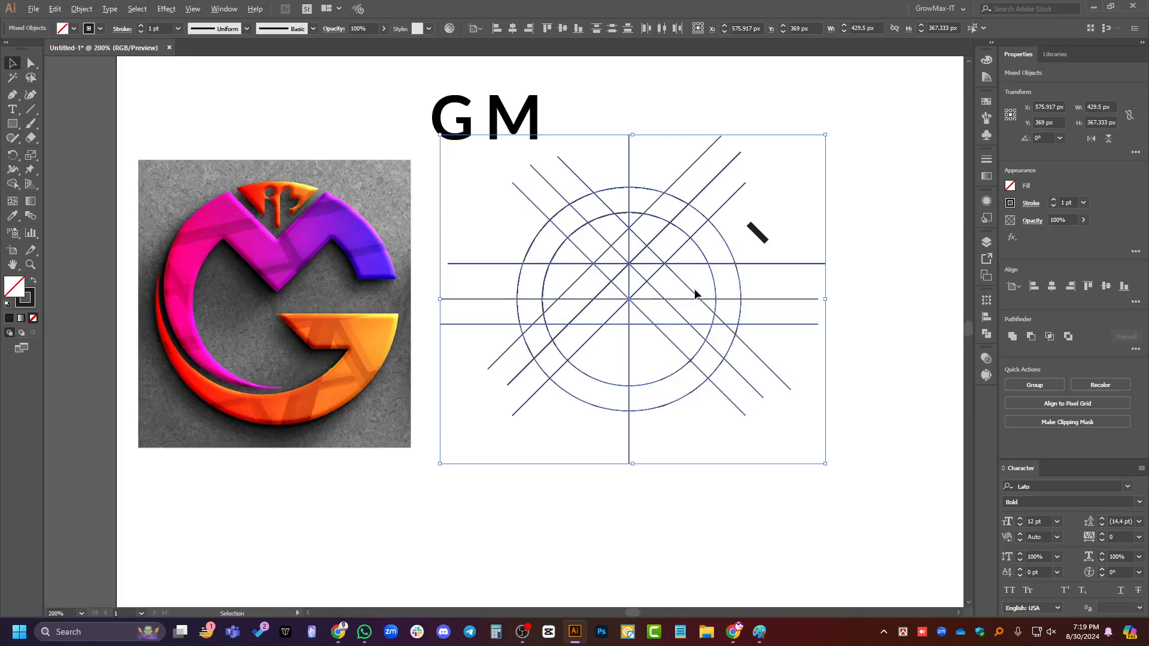
scroll(694, 288, "up", 1)
scroll(766, 408, "down", 1)
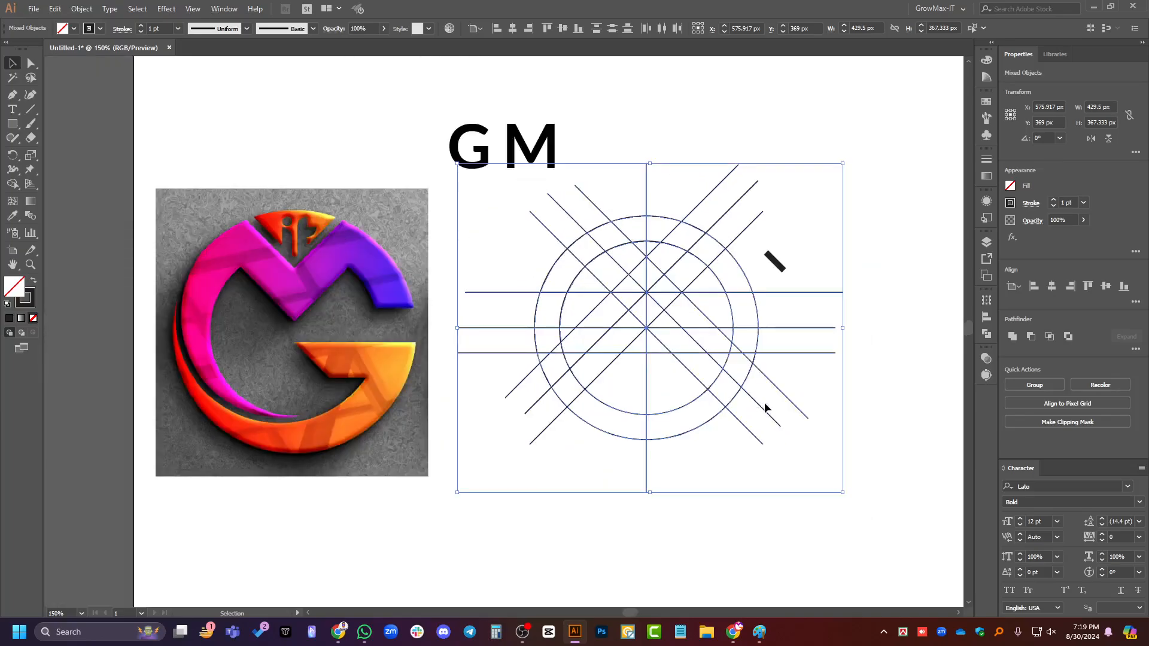
left_click(14, 185)
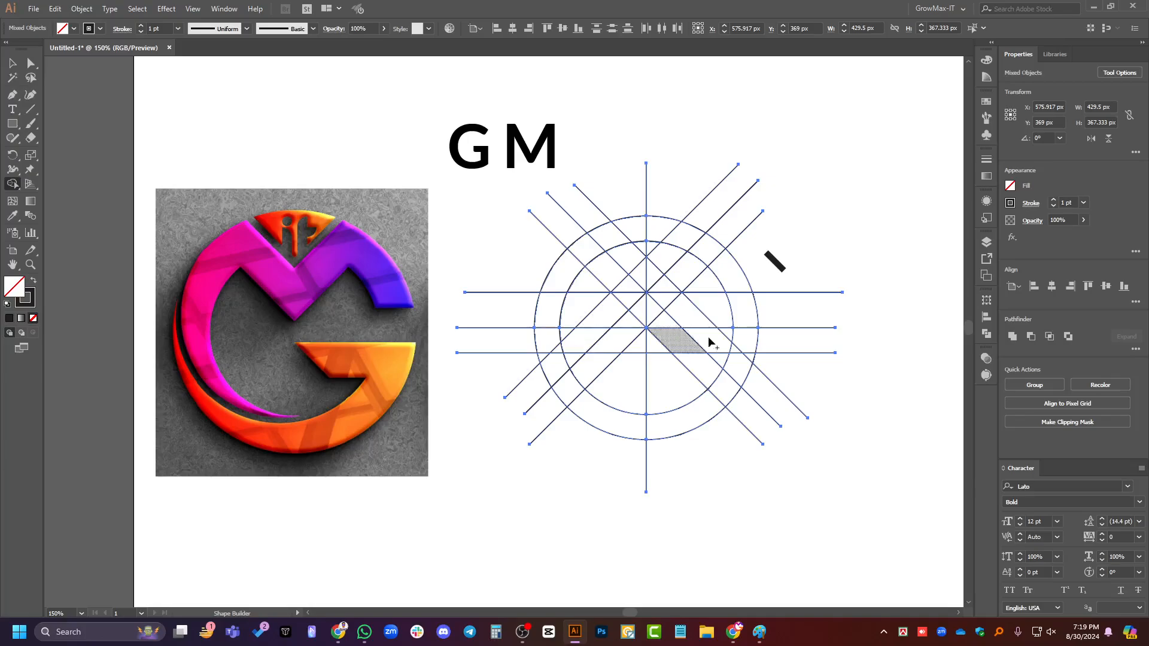
mouse_move(808, 278)
left_mouse_down()
mouse_move(810, 322)
mouse_move(770, 410)
mouse_move(638, 466)
mouse_move(551, 445)
mouse_move(528, 414)
mouse_move(503, 331)
mouse_move(512, 263)
mouse_move(552, 215)
mouse_move(628, 197)
mouse_move(745, 196)
mouse_move(774, 215)
mouse_move(803, 266)
mouse_move(752, 211)
mouse_move(752, 224)
mouse_move(808, 299)
left_mouse_up()
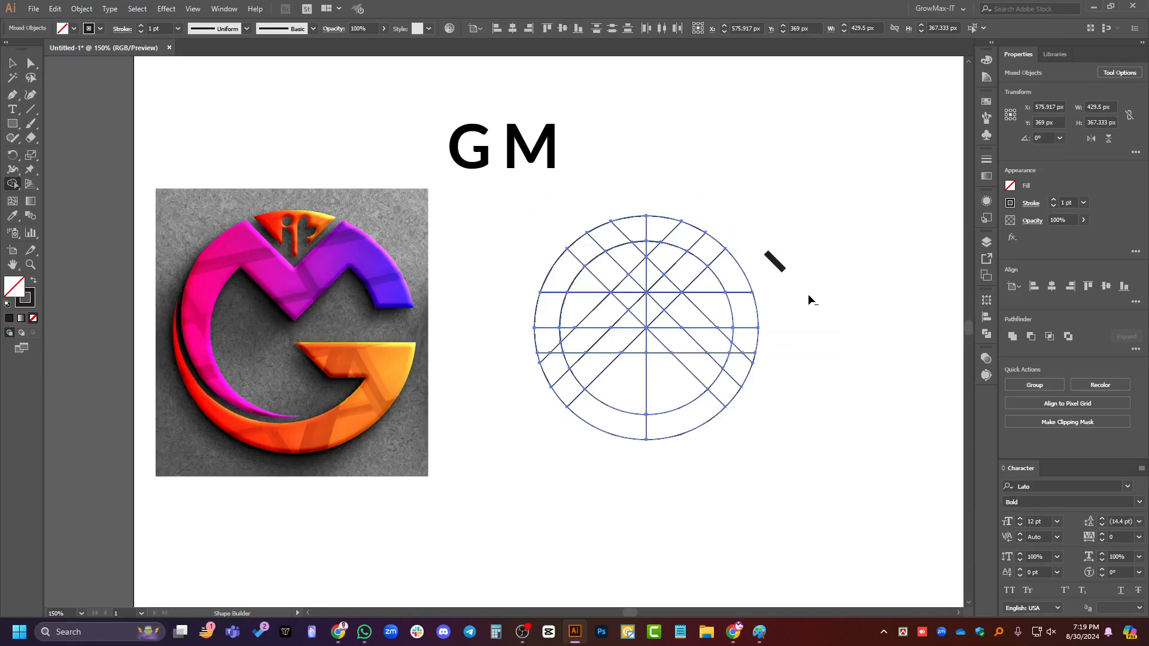
Set the Shape Builder colours for the trimmed grid to fill FF0049 with no stroke.
key("ctrl+=")
key("v")
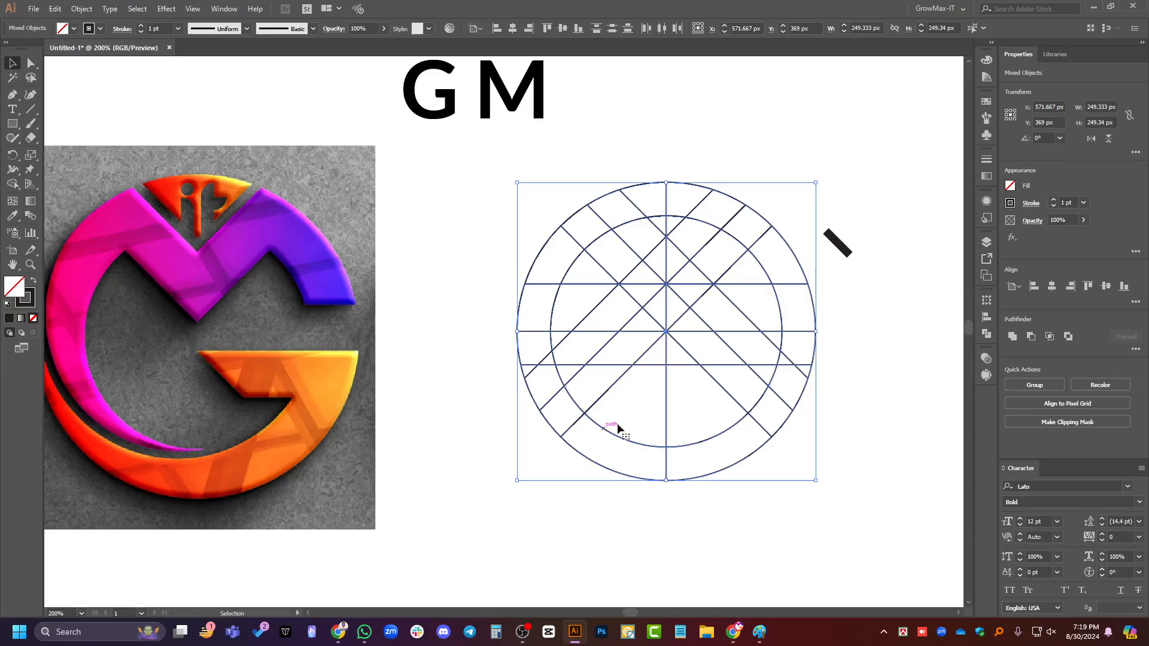
left_click(34, 283)
left_click(33, 283)
left_click(12, 184)
left_click(33, 283)
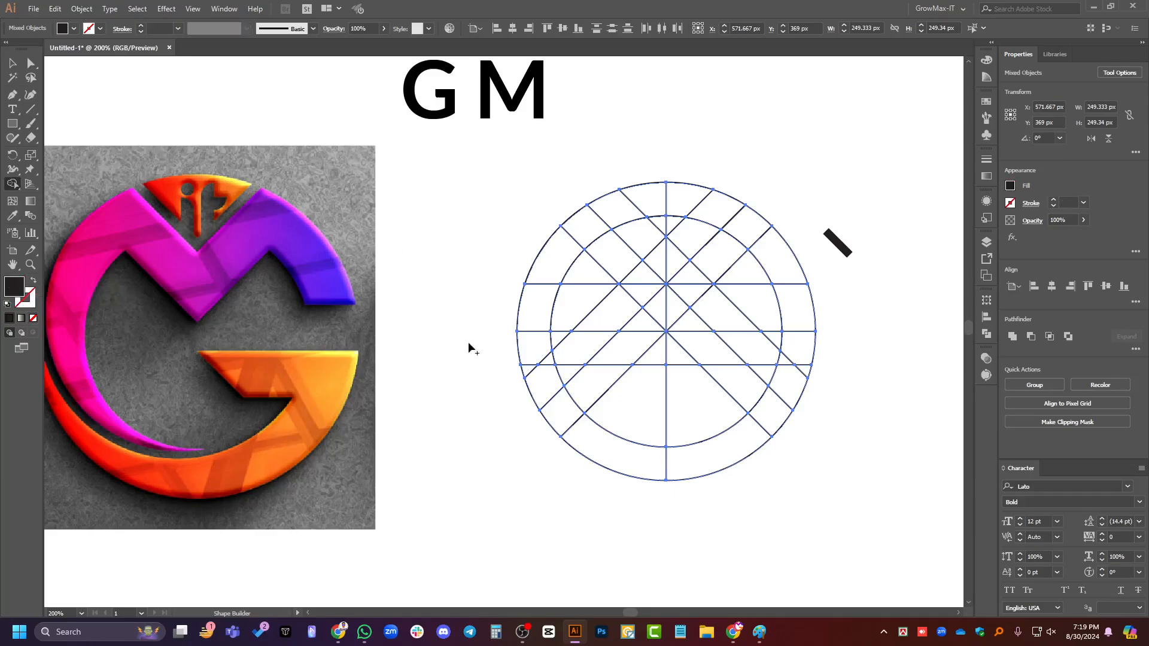
scroll(826, 321, "left", 3)
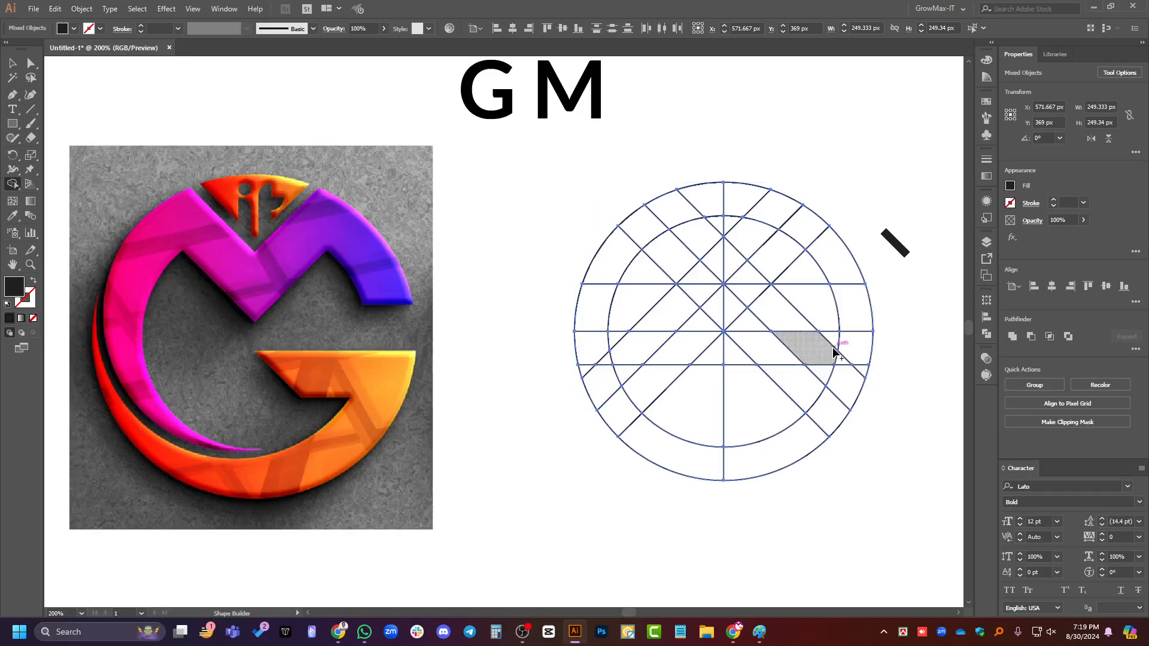
double_click(16, 289)
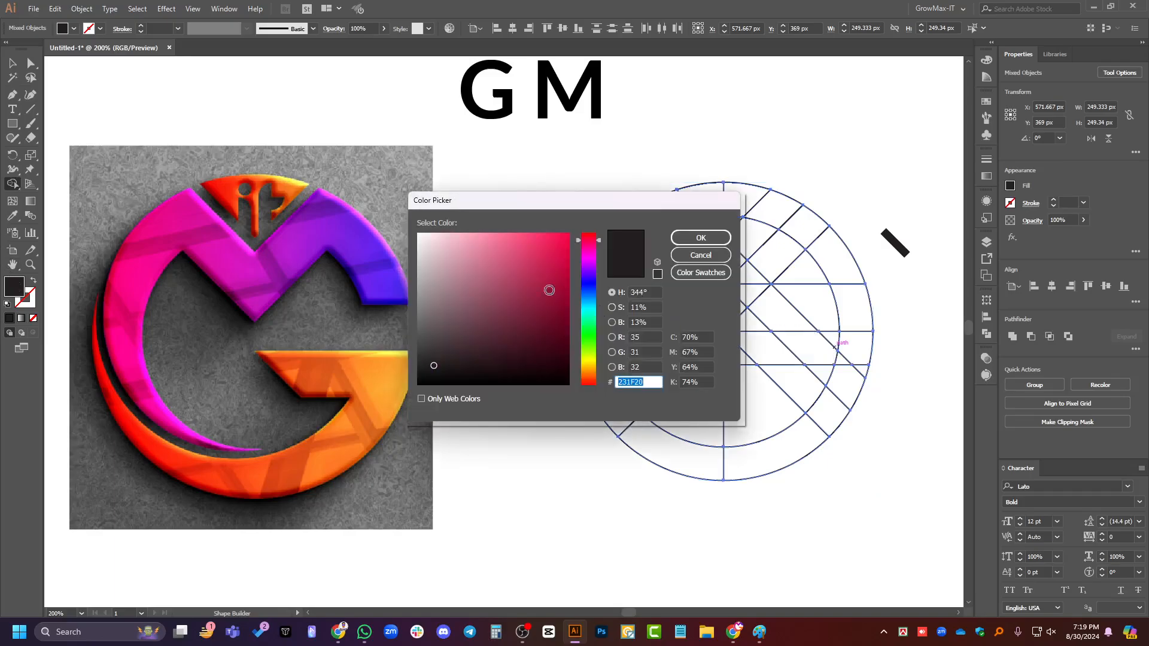
type("FF0049")
left_click(700, 237)
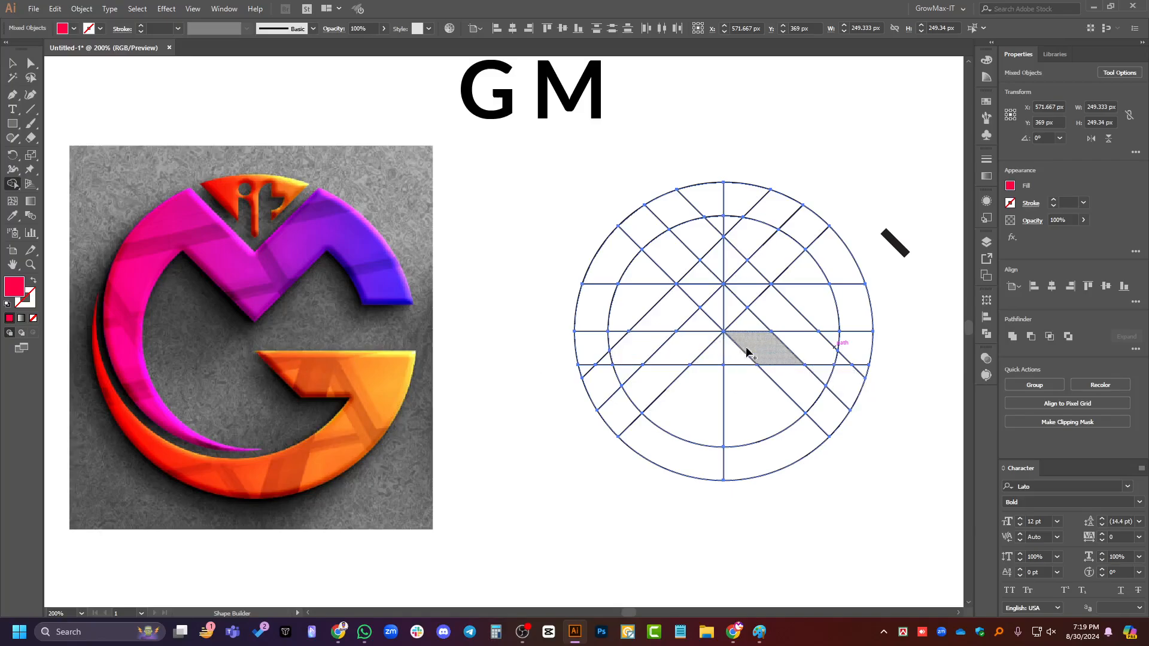
Merge the G bar, the ring's bottom and sides, and the M's V-shaped strokes into one continuous GM shape with Shape Builder.
mouse_move(761, 351)
left_mouse_down()
mouse_move(848, 349)
mouse_move(827, 361)
mouse_move(851, 355)
mouse_move(846, 391)
mouse_move(859, 368)
mouse_move(790, 443)
mouse_move(732, 460)
mouse_move(643, 438)
mouse_move(607, 382)
left_mouse_up()
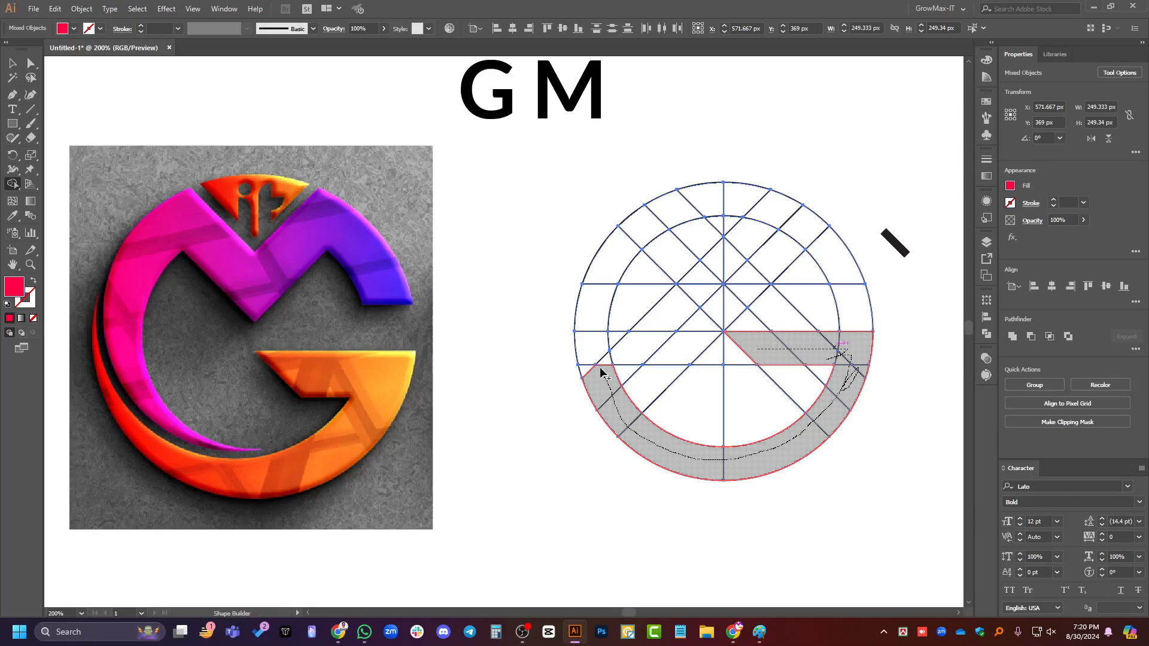
mouse_move(603, 373)
left_mouse_down()
mouse_move(604, 284)
mouse_move(648, 222)
mouse_move(668, 217)
mouse_move(722, 266)
mouse_move(768, 216)
mouse_move(827, 259)
left_mouse_up()
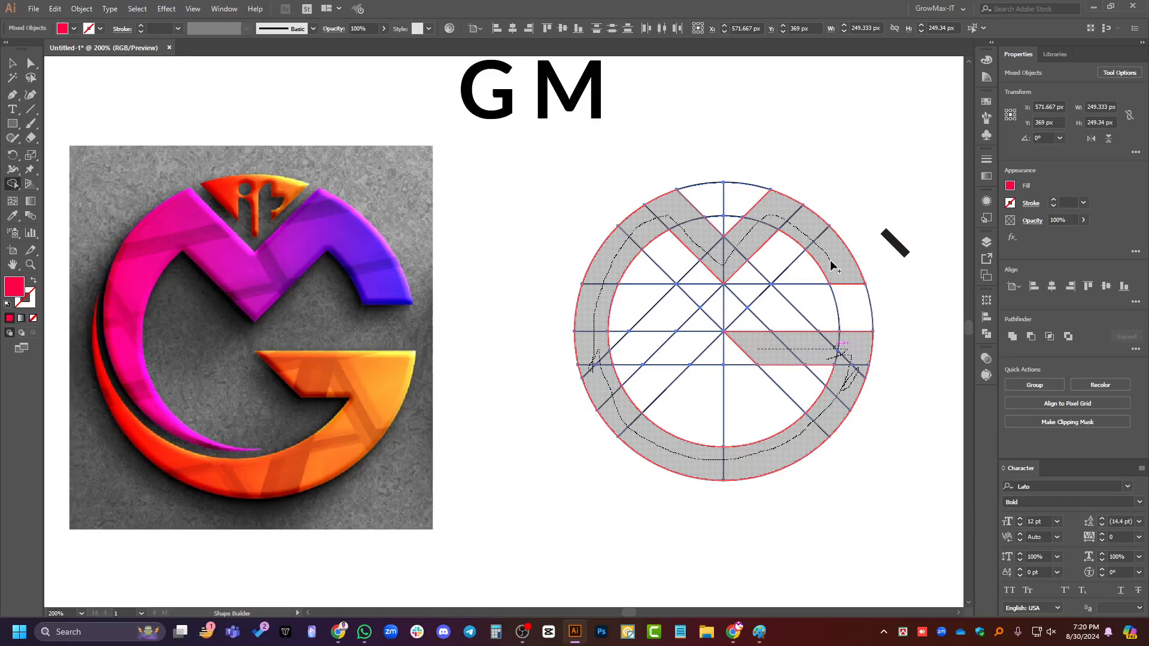
left_click_drag(827, 259, 832, 265)
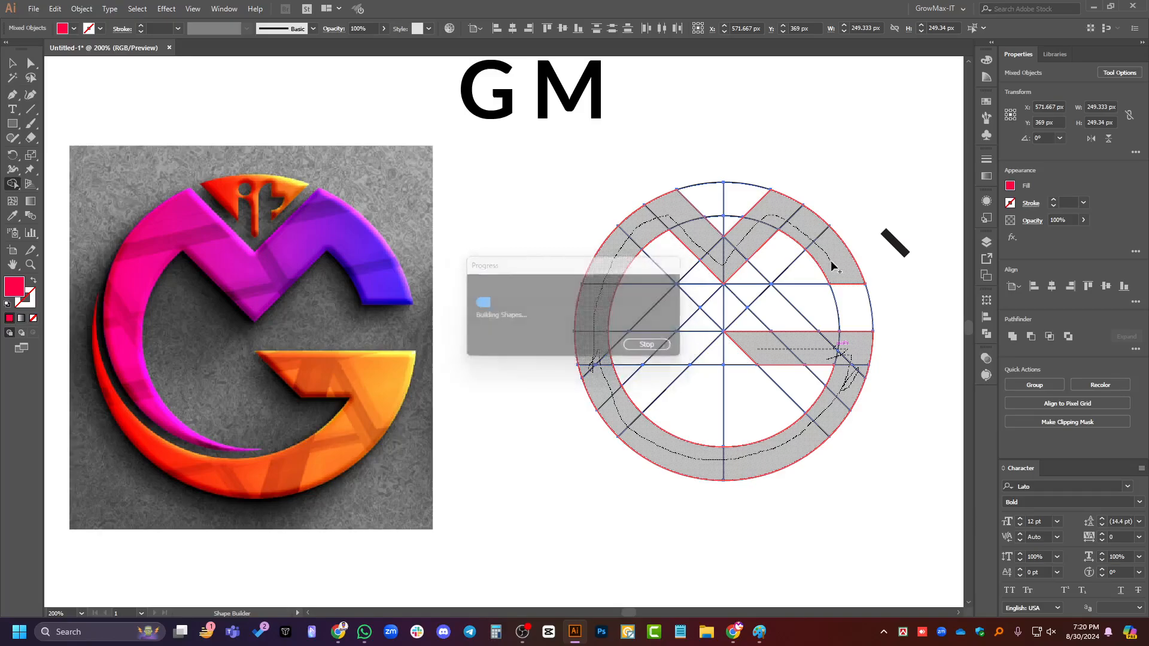
key("v")
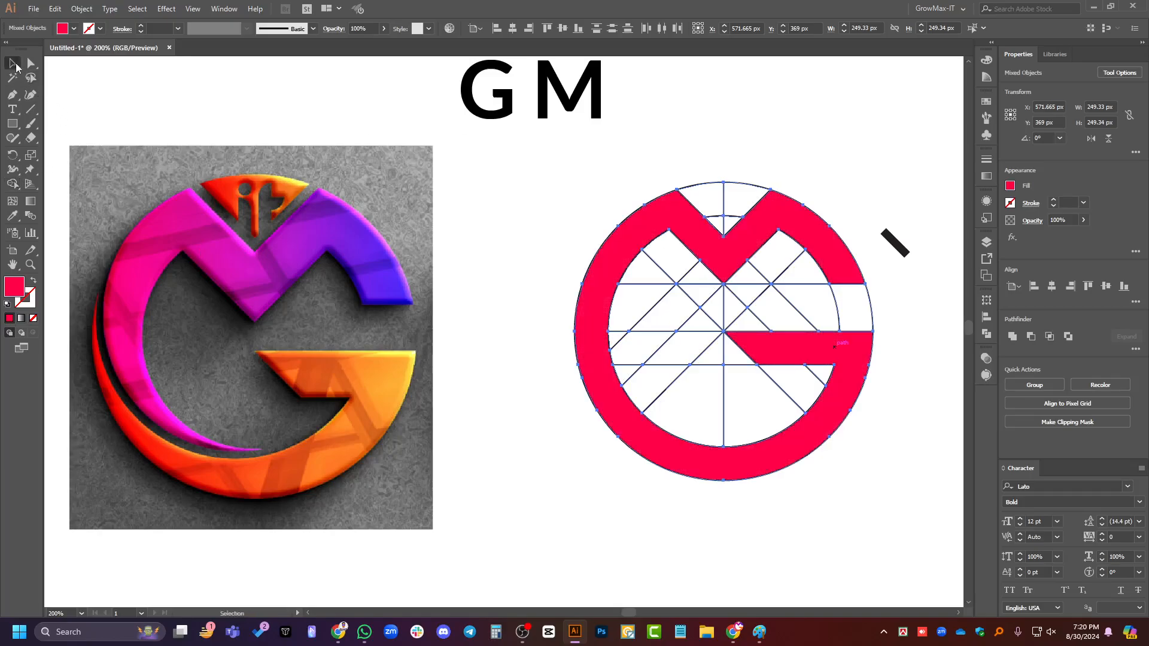
left_click(766, 147)
Examine the merged GM shape closely and compare its outline with the reference logo.
scroll(778, 179, "down", 1)
scroll(778, 180, "right", 1)
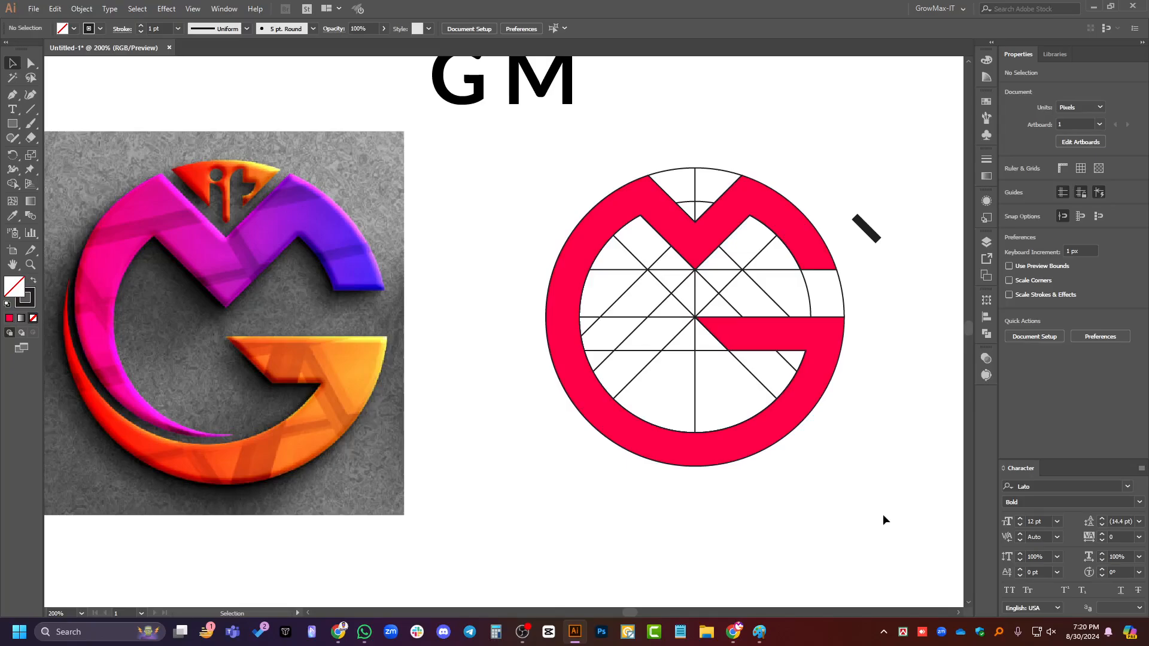
scroll(842, 525, "left", 1)
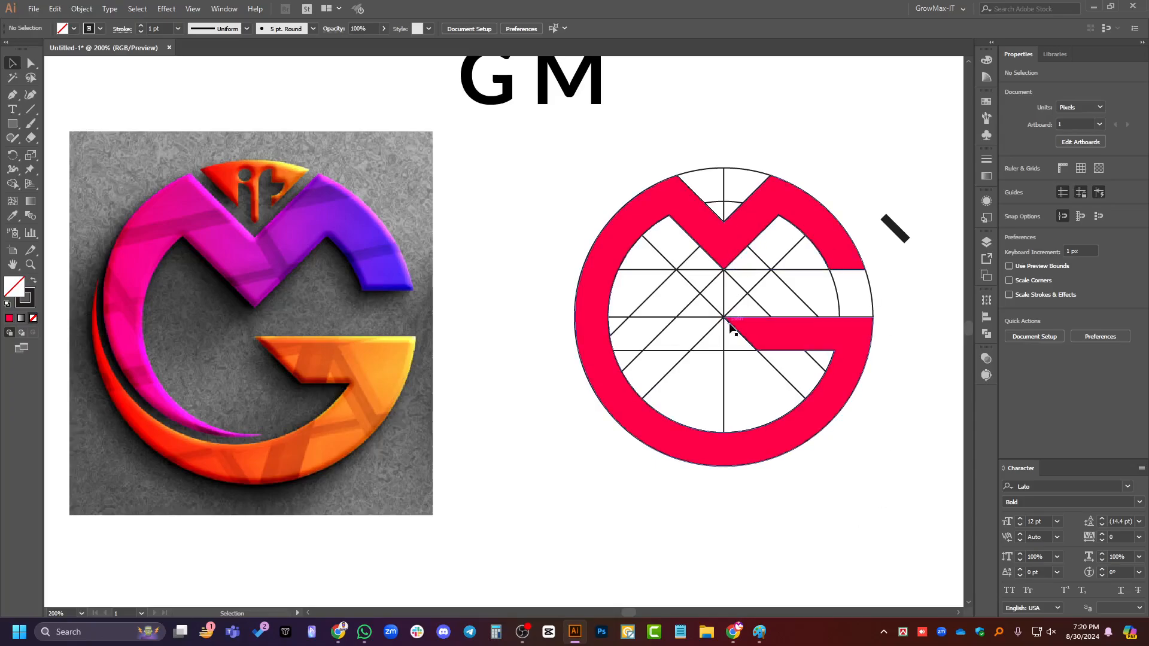
scroll(736, 327, "right", 1)
scroll(762, 324, "up", 1)
scroll(748, 329, "left", 1)
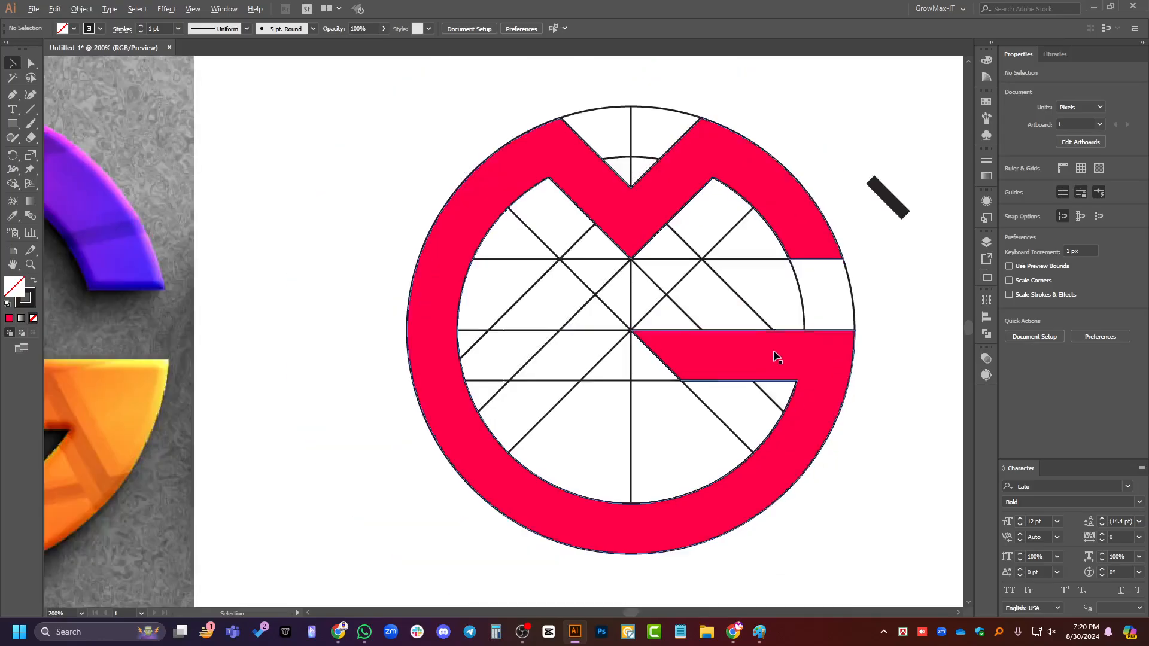
scroll(777, 351, "down", 1)
scroll(429, 413, "left", 1)
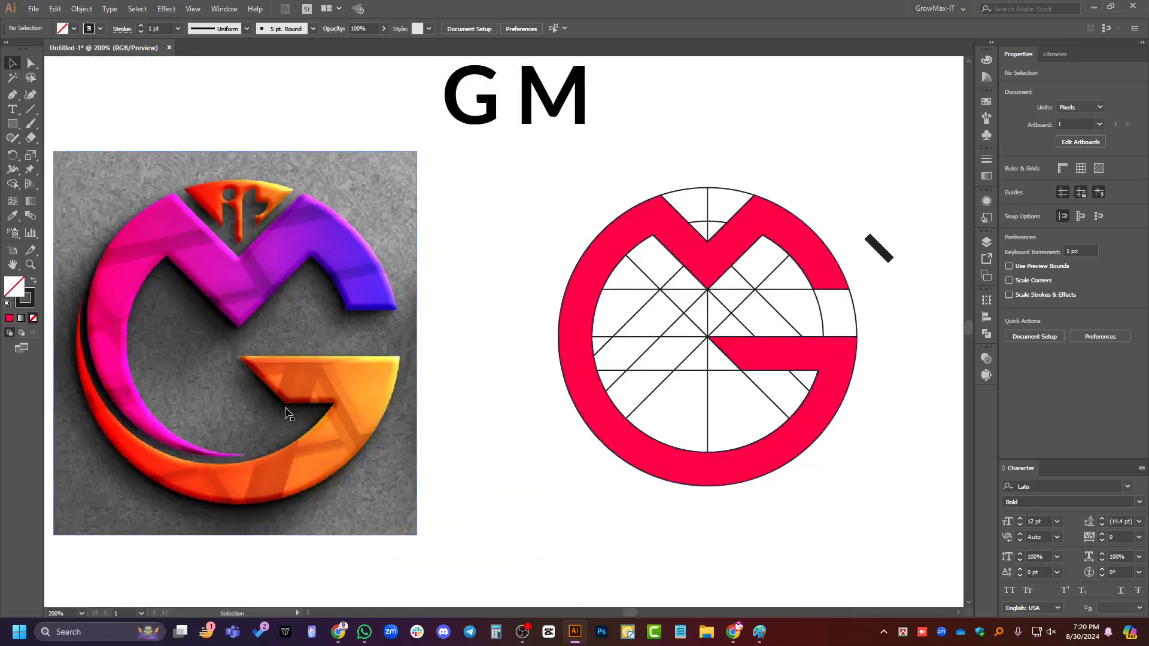
scroll(587, 413, "down", 1)
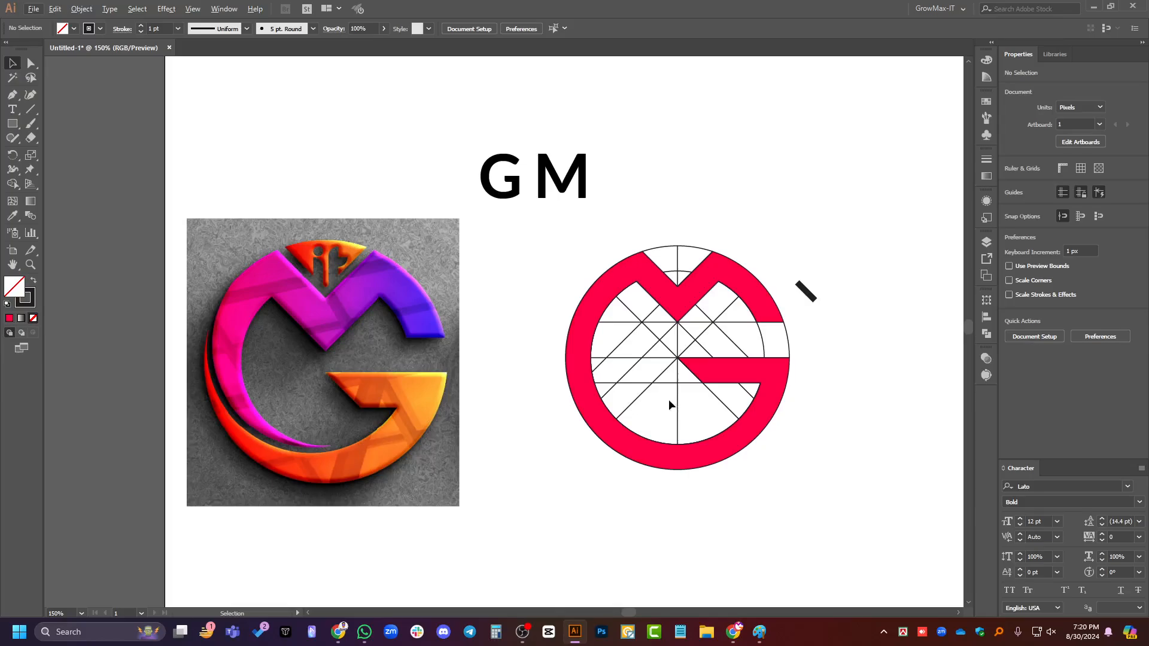
scroll(666, 403, "up", 2)
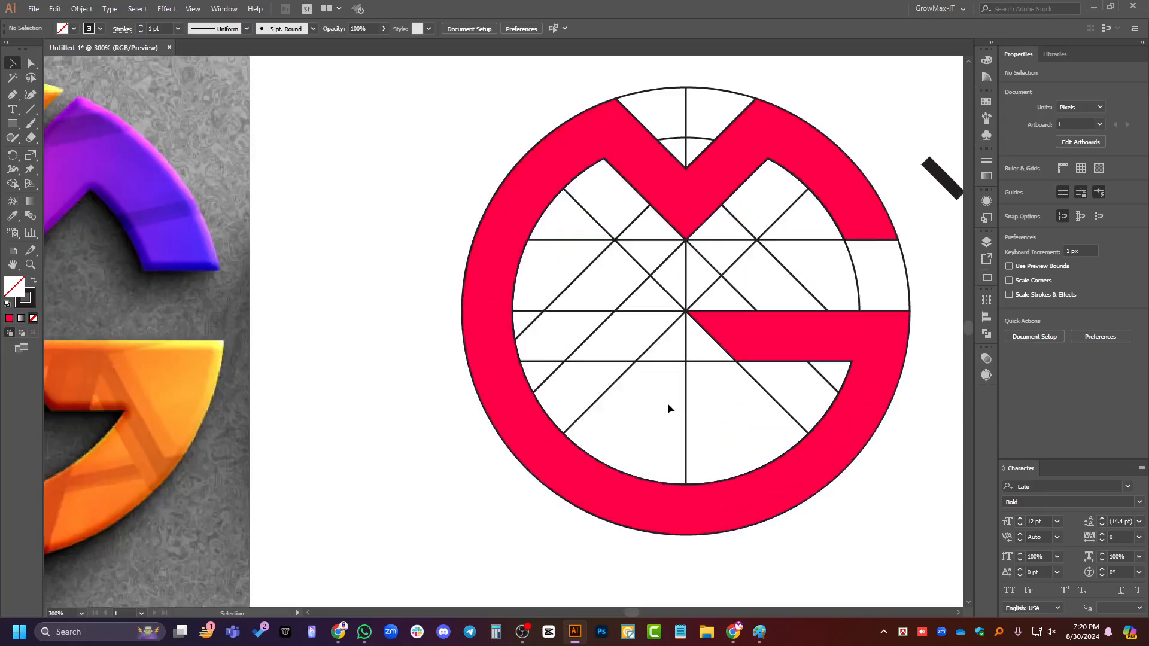
scroll(725, 389, "down", 2)
scroll(748, 366, "up", 2)
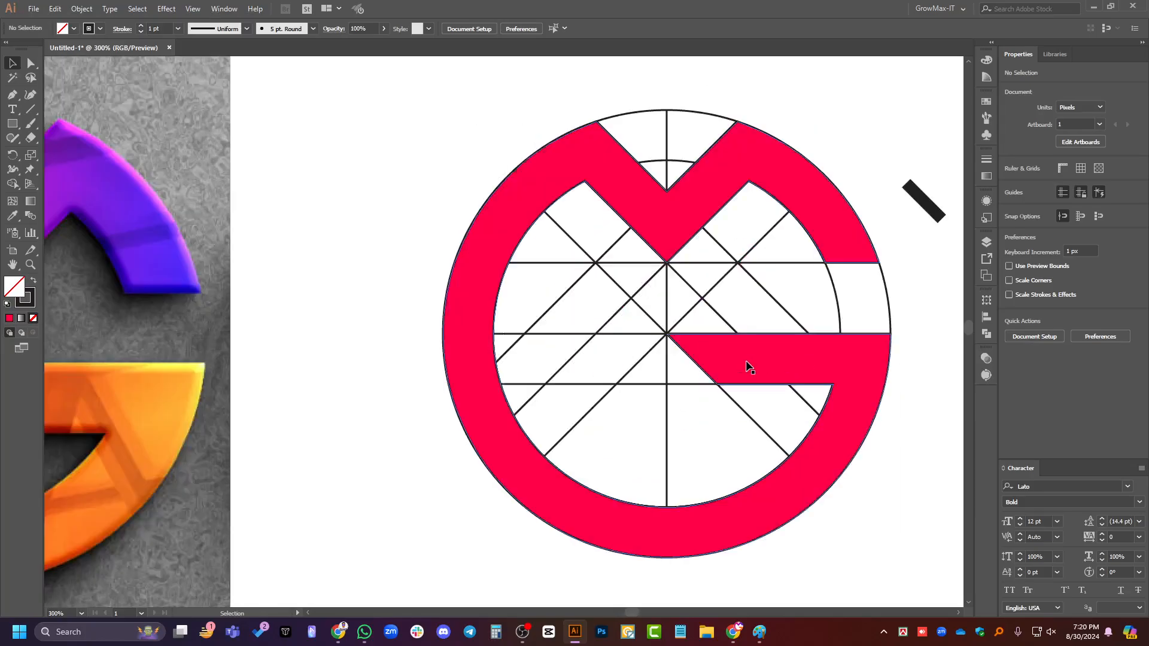
scroll(748, 366, "down", 2)
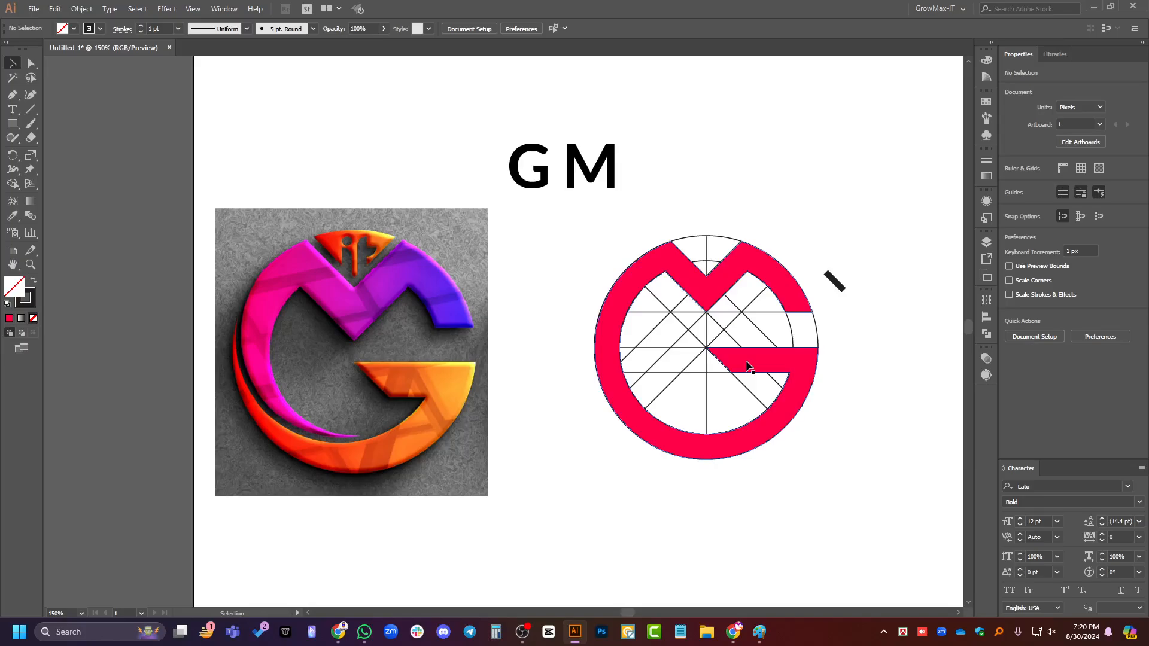
scroll(784, 317, "up", 2)
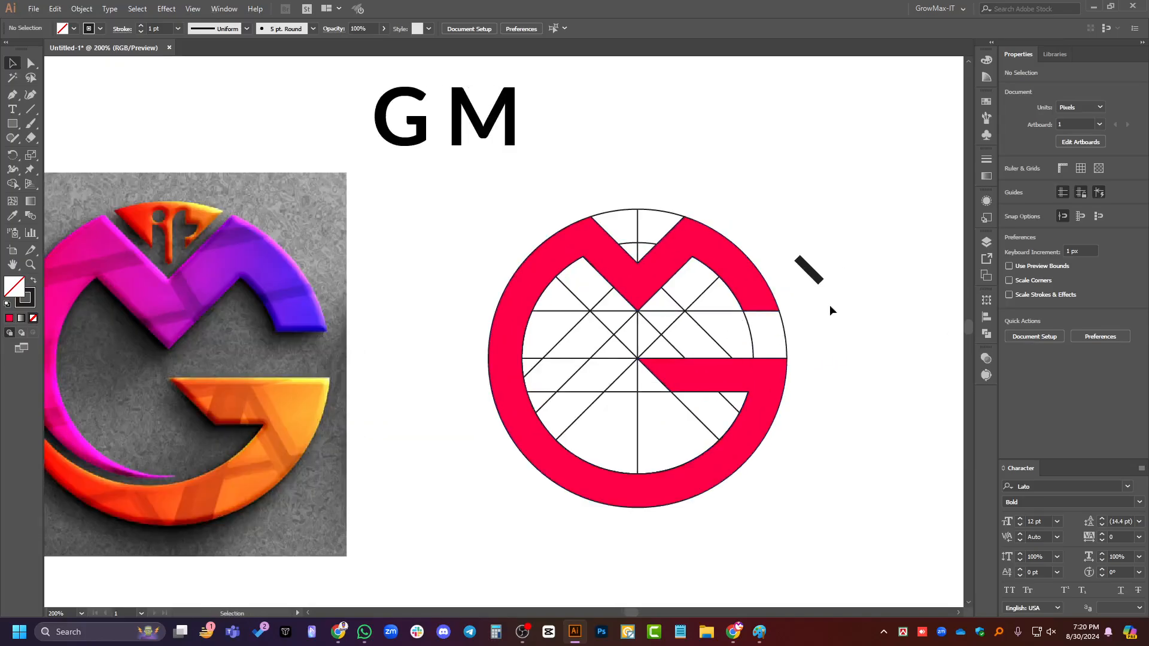
Draw a 42 px square above the monogram and place a 3-point star with radii 25 px and 50 px beside it.
left_click_drag(12, 124, 68, 120)
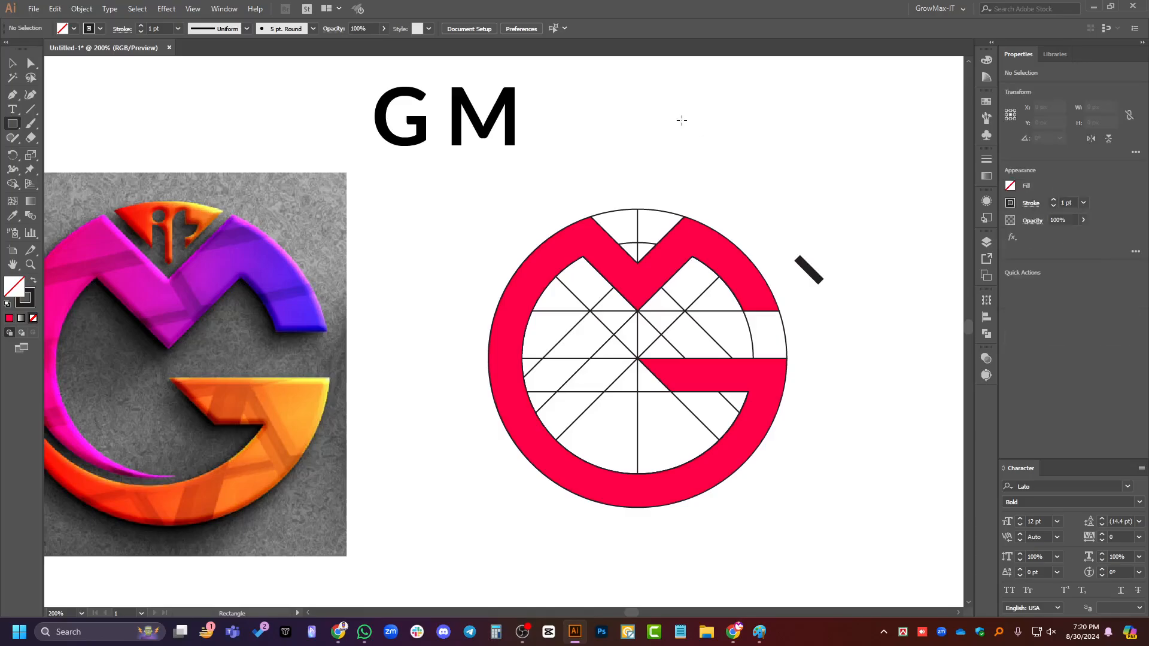
left_click_drag(675, 112, 725, 149)
left_click_drag(12, 123, 60, 181)
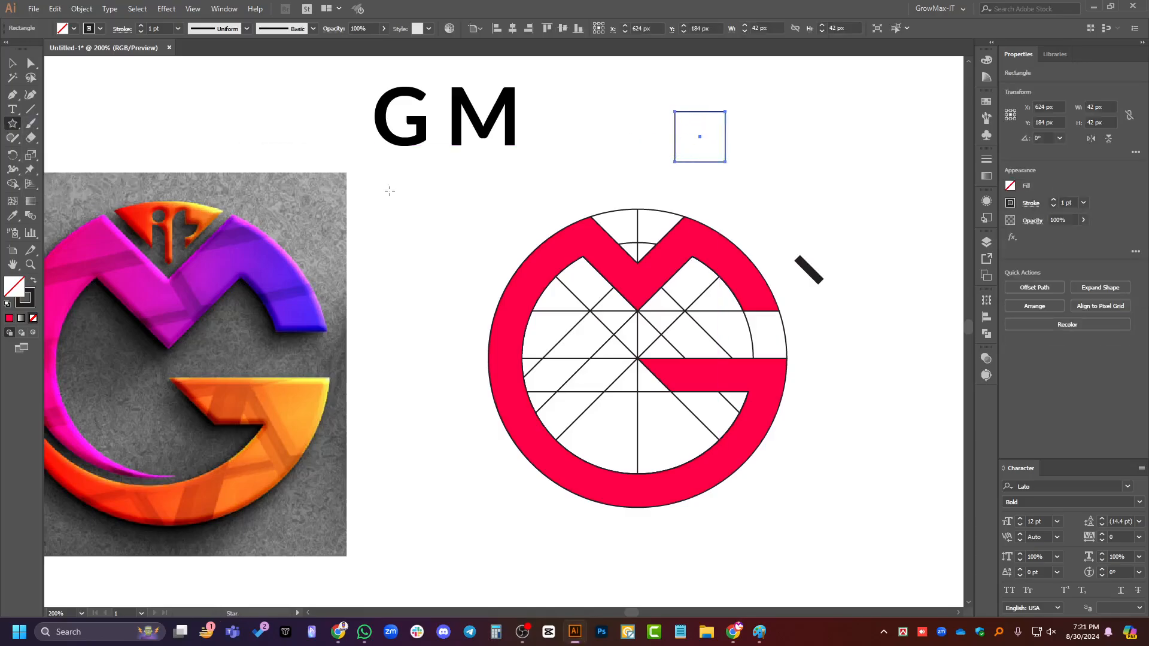
left_click(769, 122)
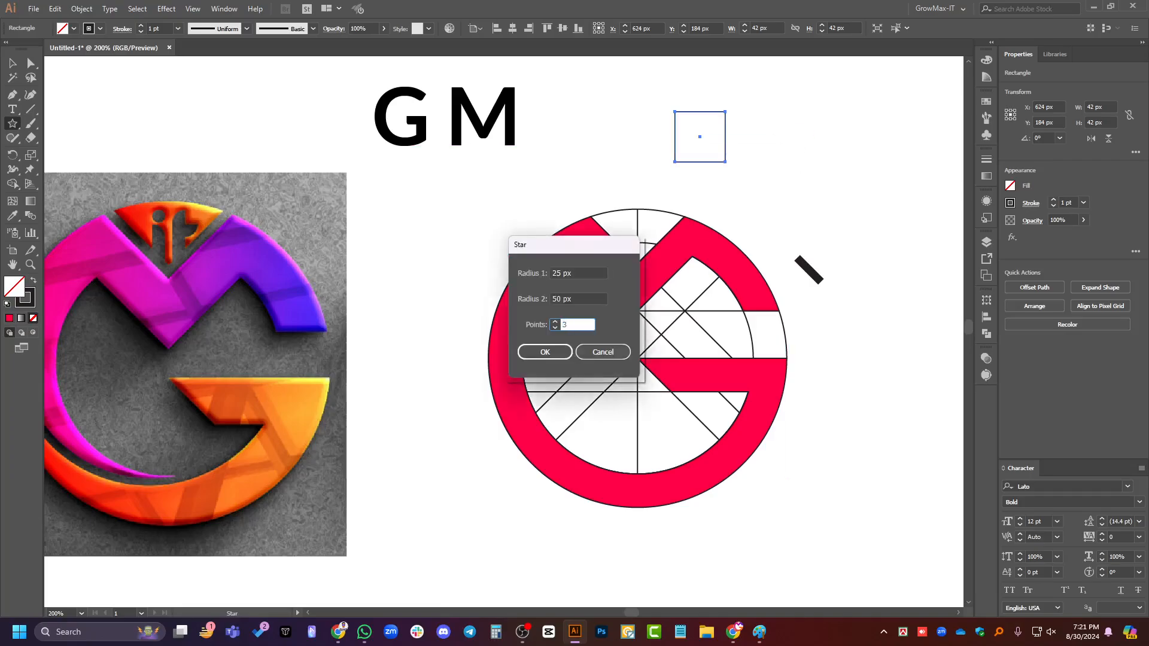
left_click(544, 352)
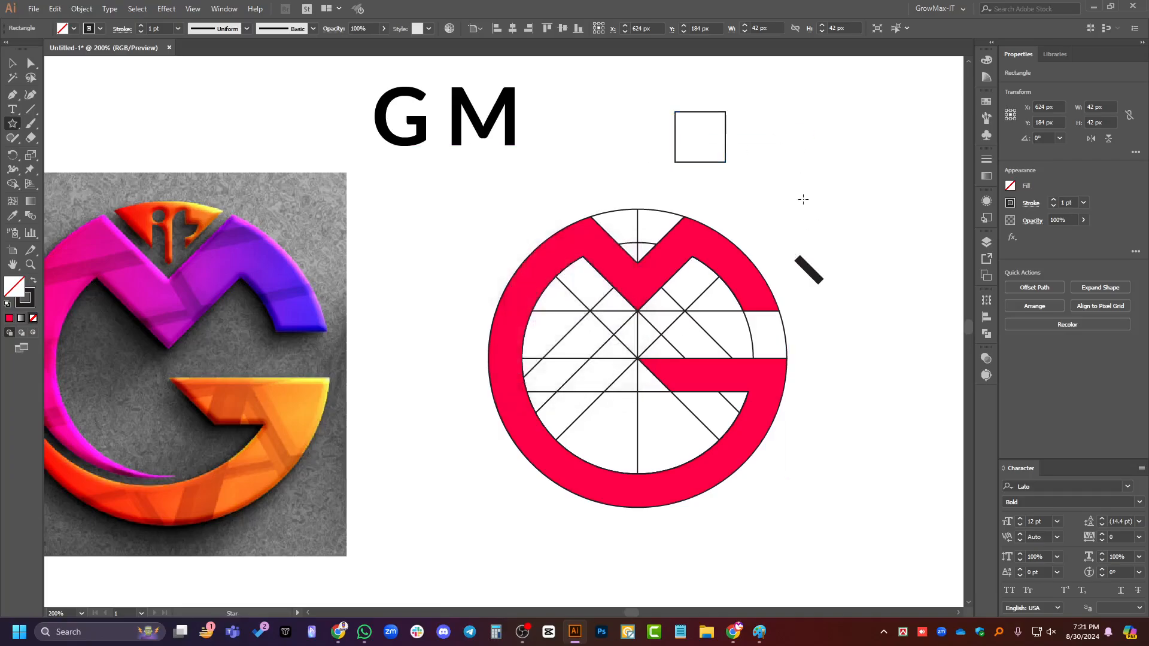
key("v")
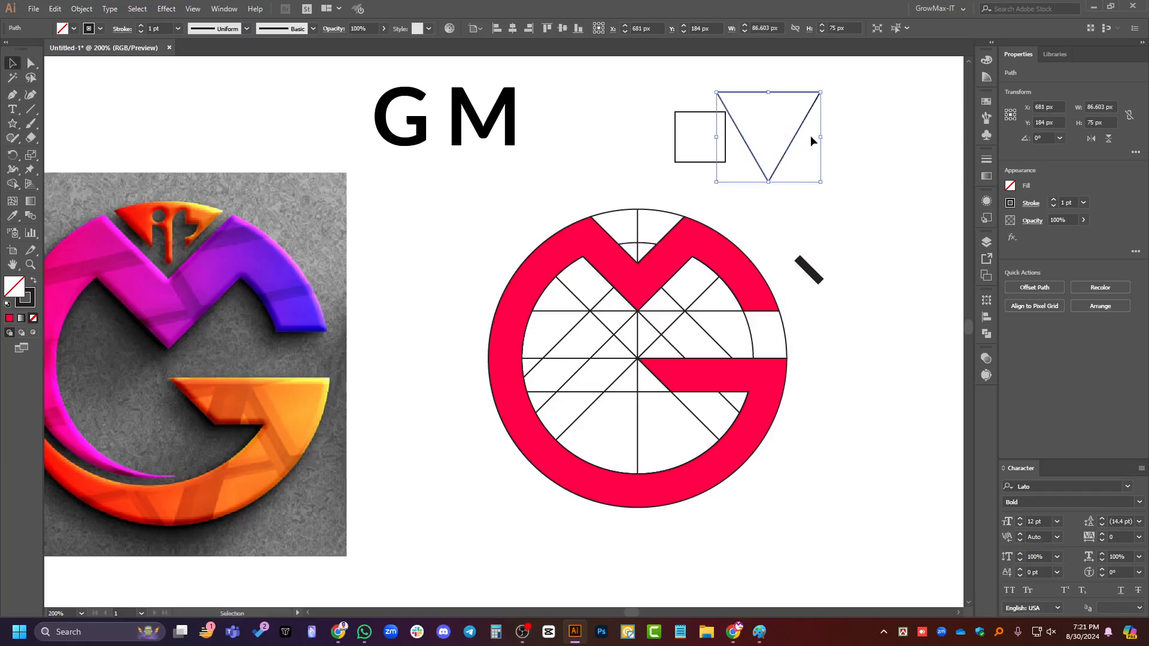
left_click_drag(803, 129, 822, 134)
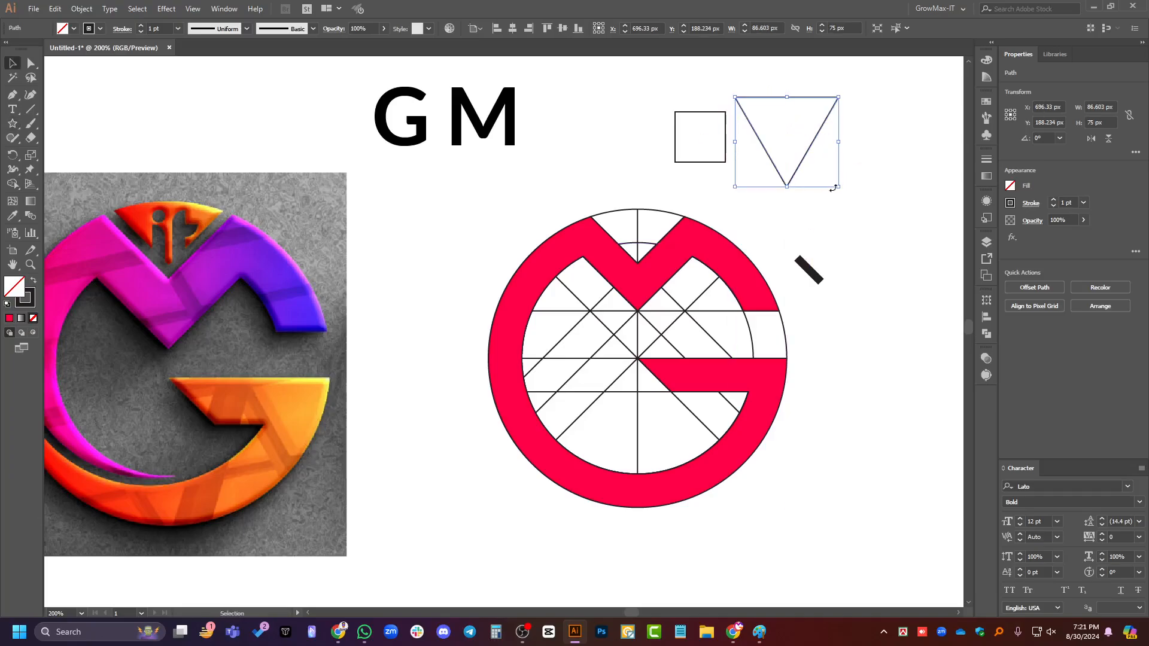
Shrink the triangle to roughly the size of the neighbouring square and draw a circle about 61 px wide beside it.
left_click_drag(834, 189, 790, 145)
left_click(841, 157)
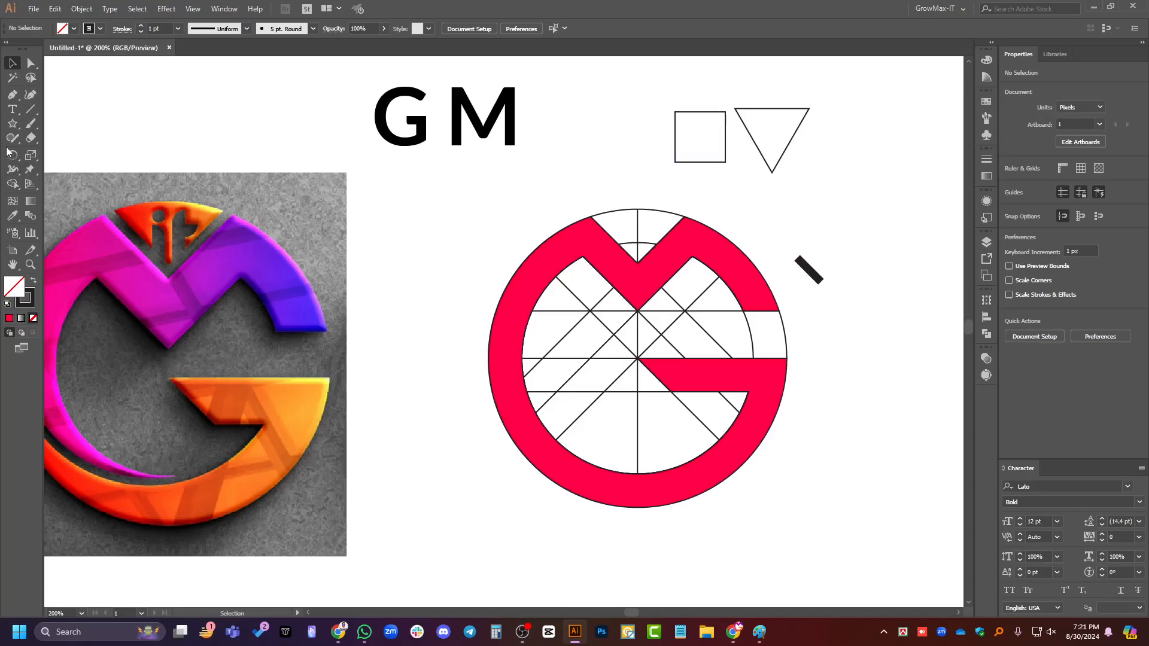
left_click(13, 124)
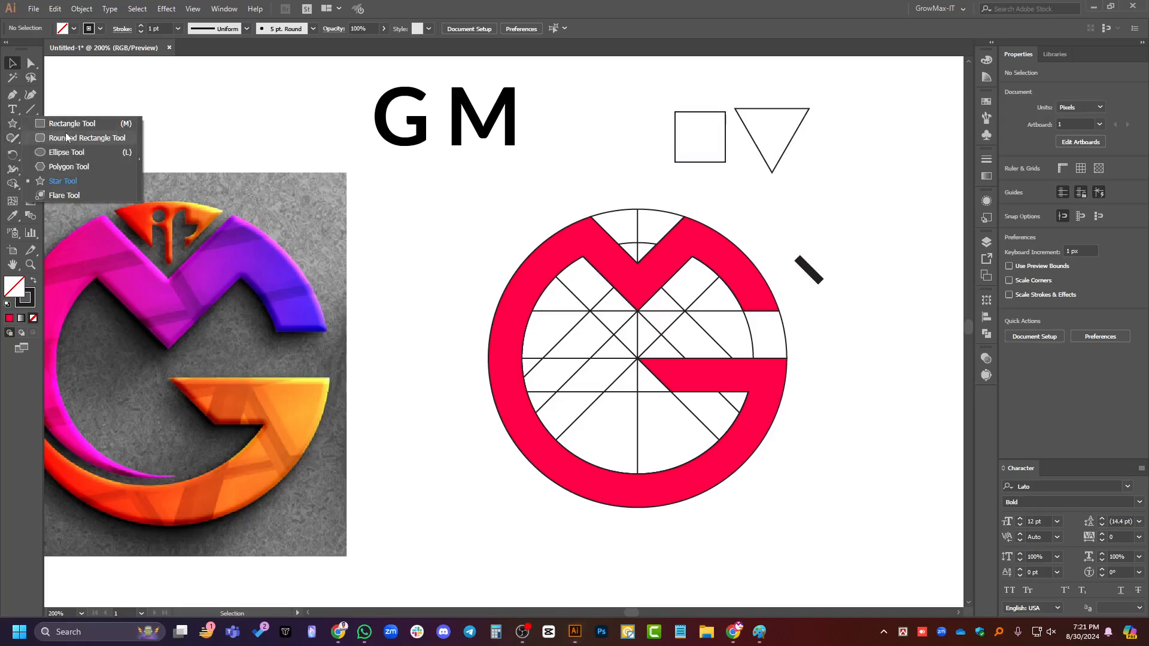
left_click(66, 152)
left_click_drag(818, 95, 832, 172)
key("v")
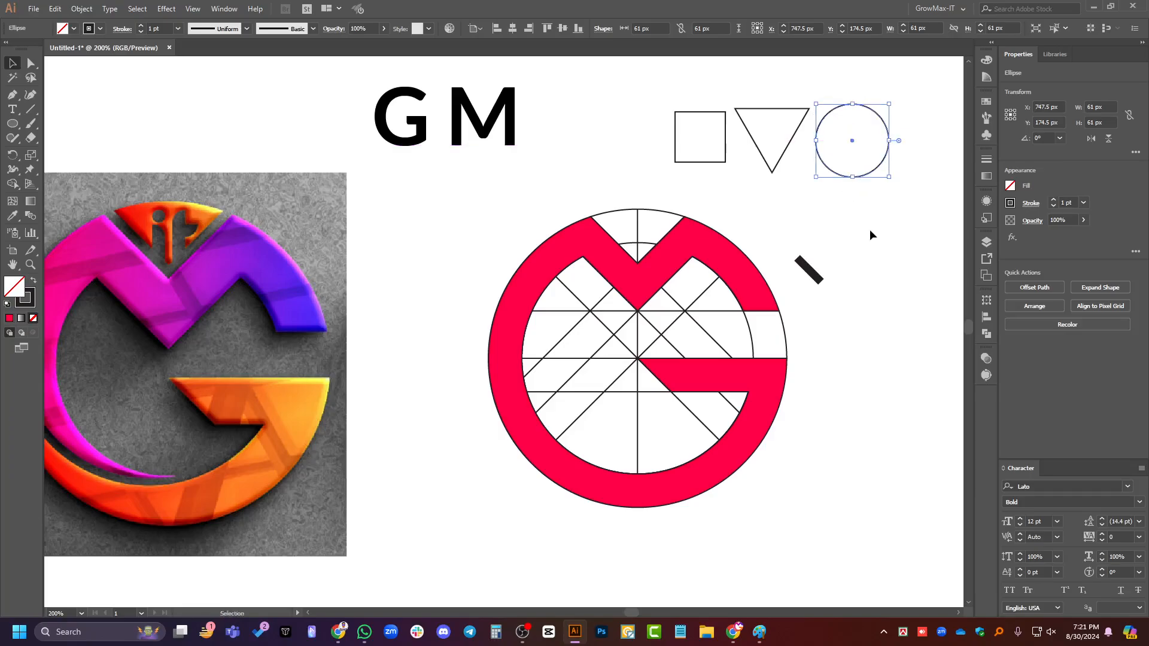
left_click(870, 231)
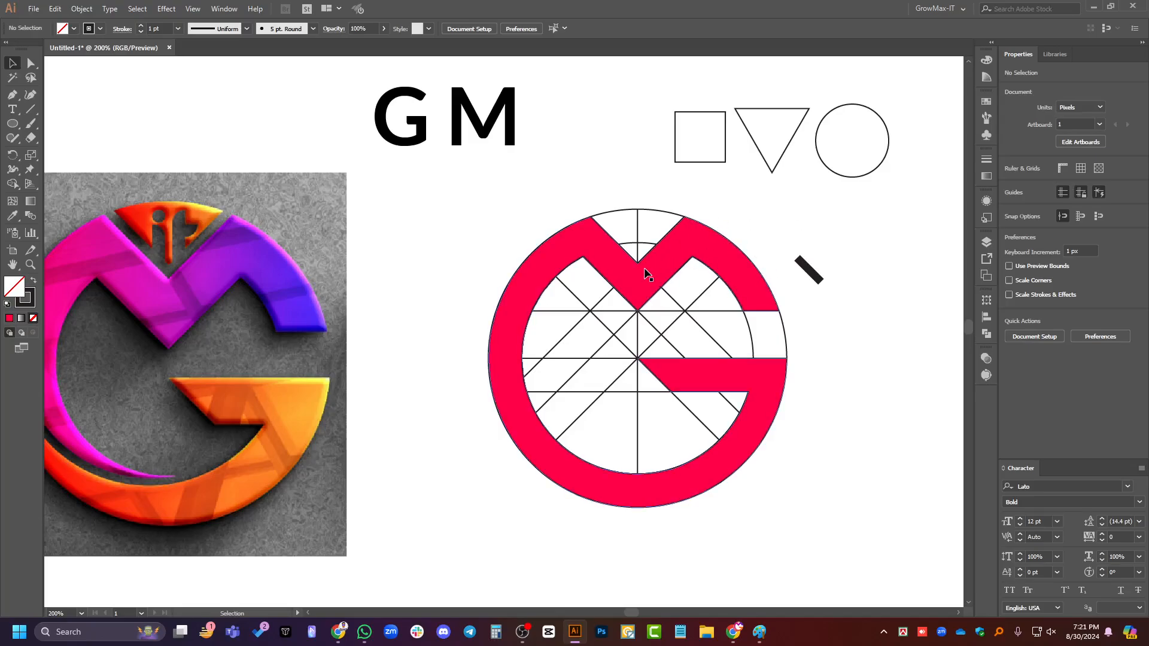
Switch to Chrome, search Google Images for "square logo" and preview the red and grey Freepik square logo.
left_click(338, 632)
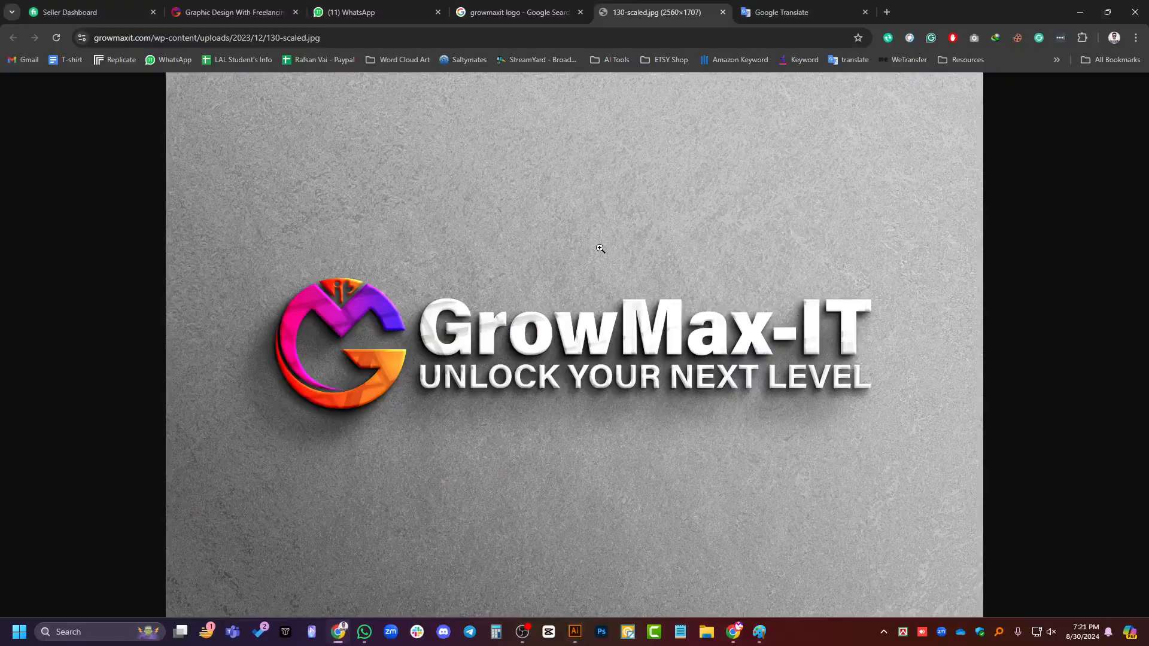
left_click(887, 12)
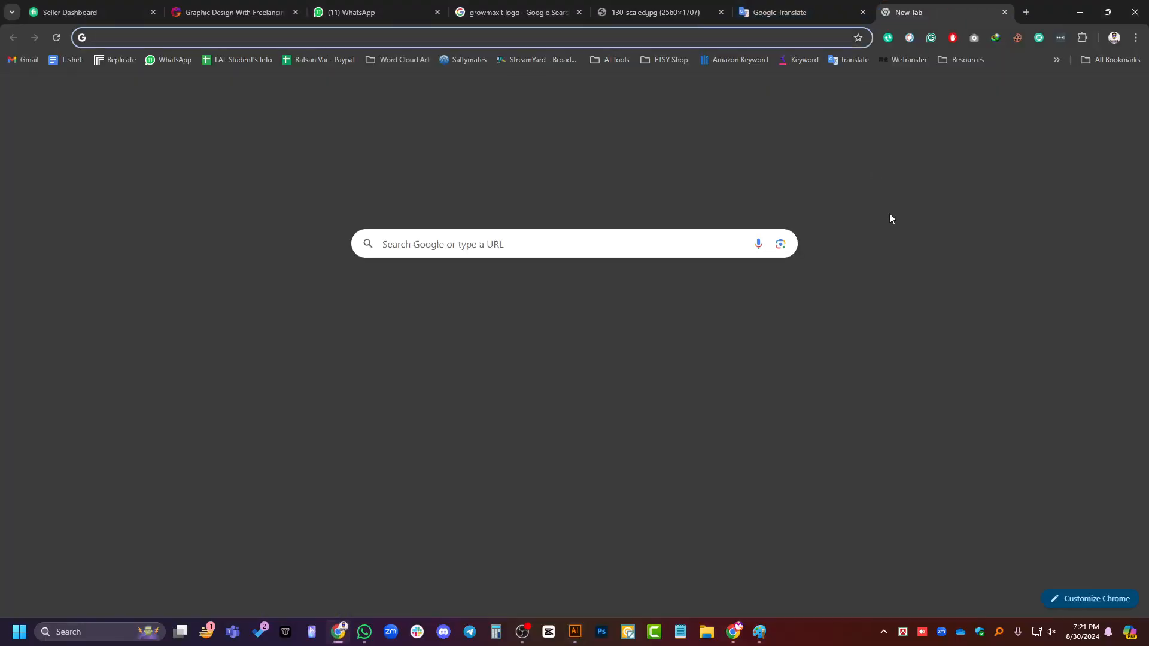
type("sq")
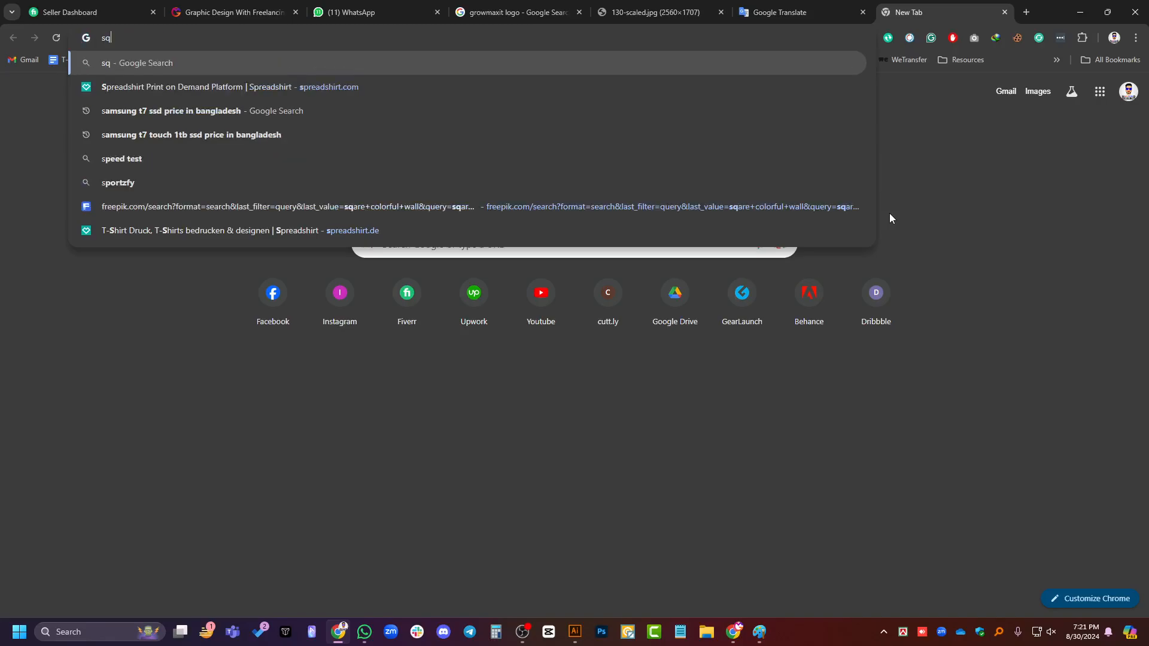
type("uare logo")
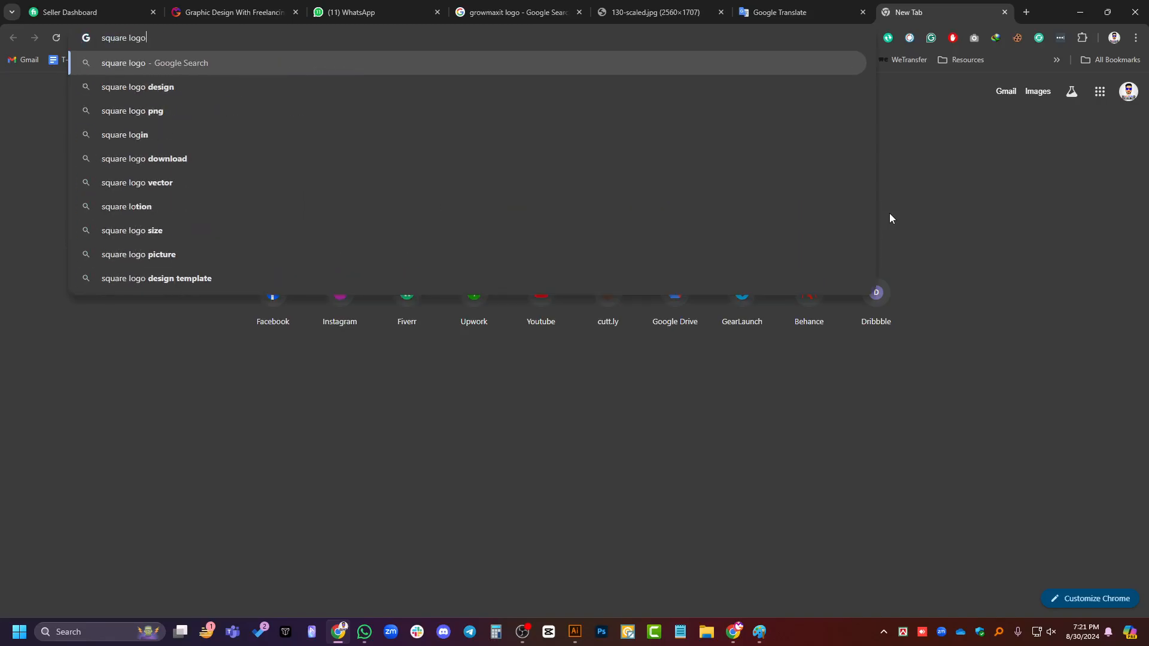
key("Return")
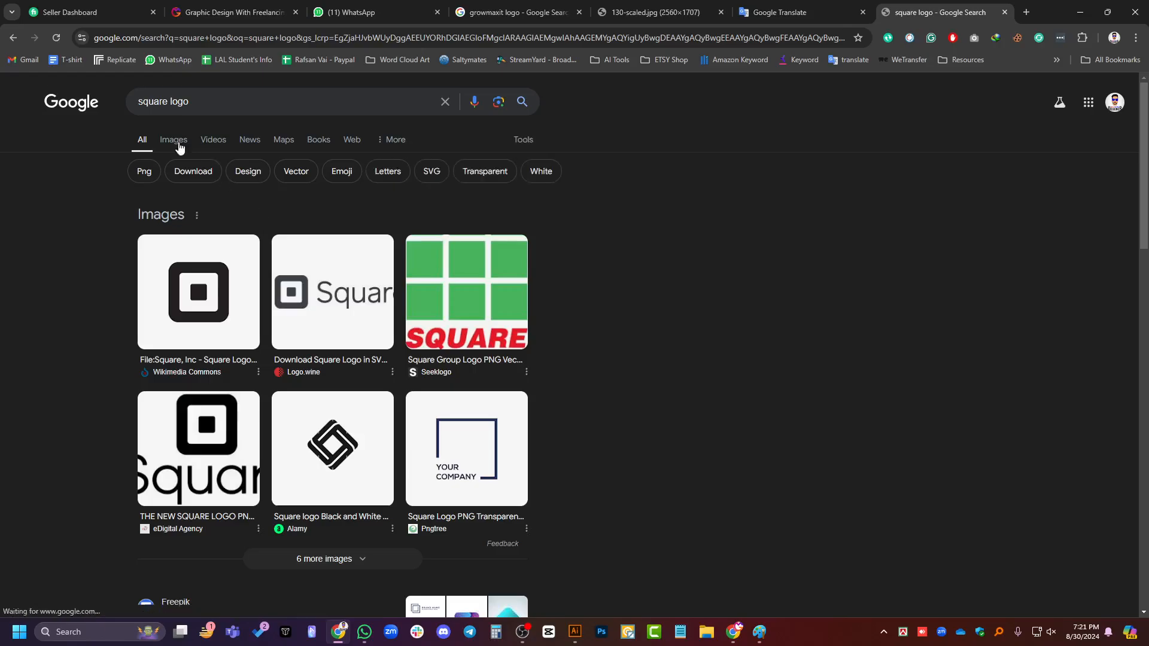
left_click(175, 141)
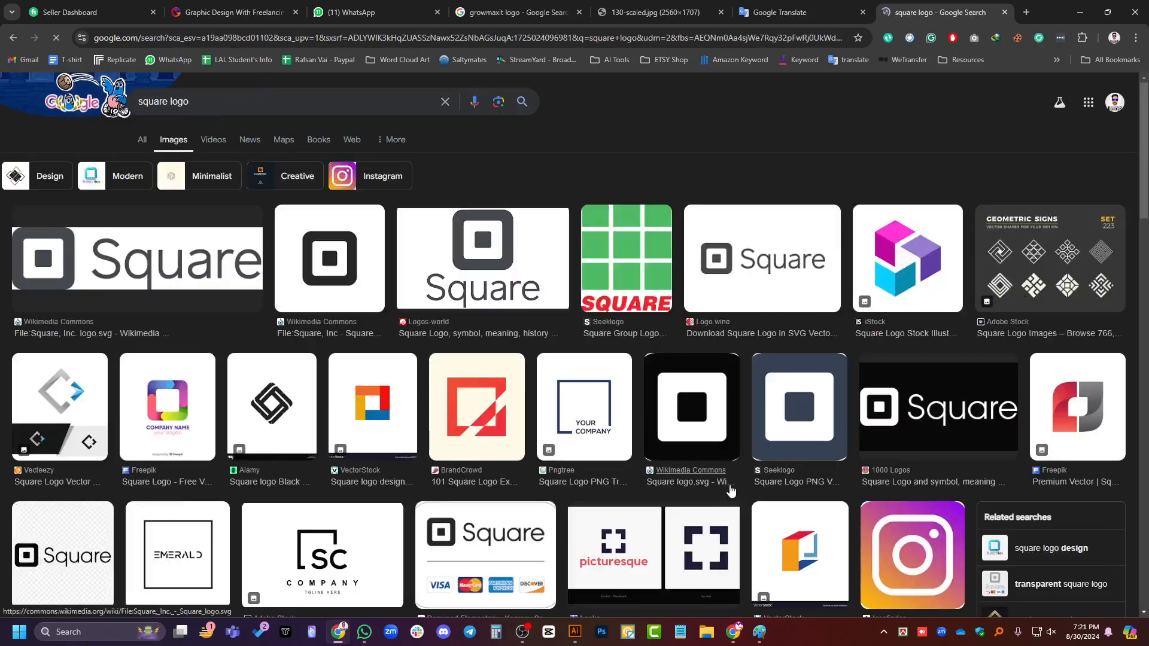
scroll(731, 489, "down", 2)
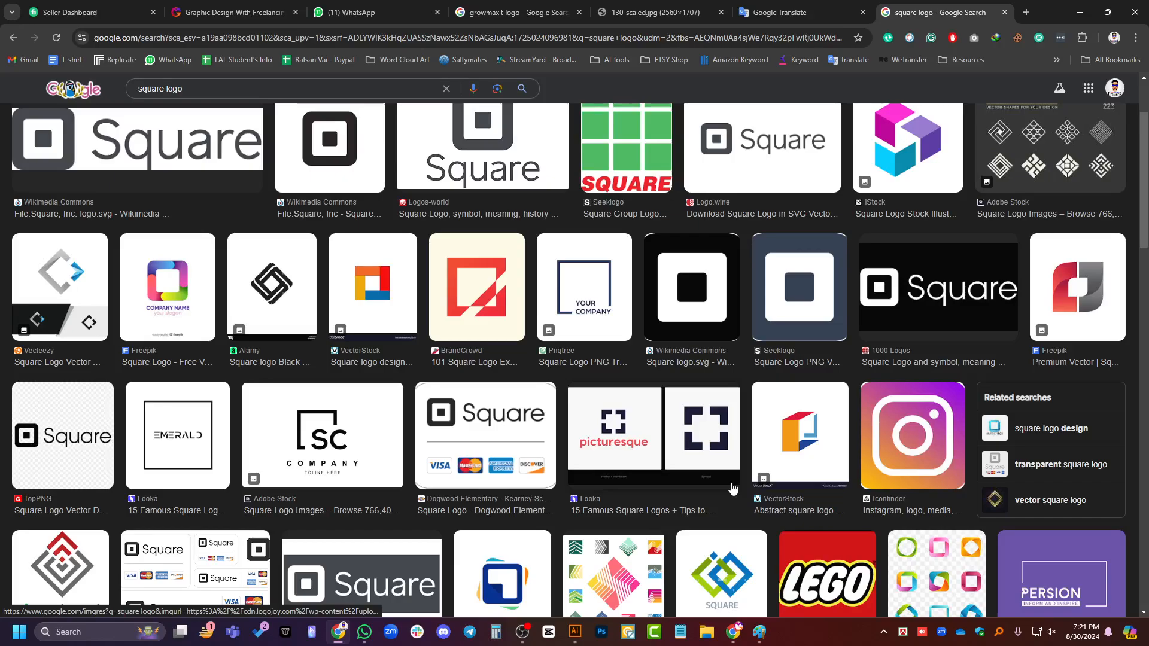
left_click(1056, 323)
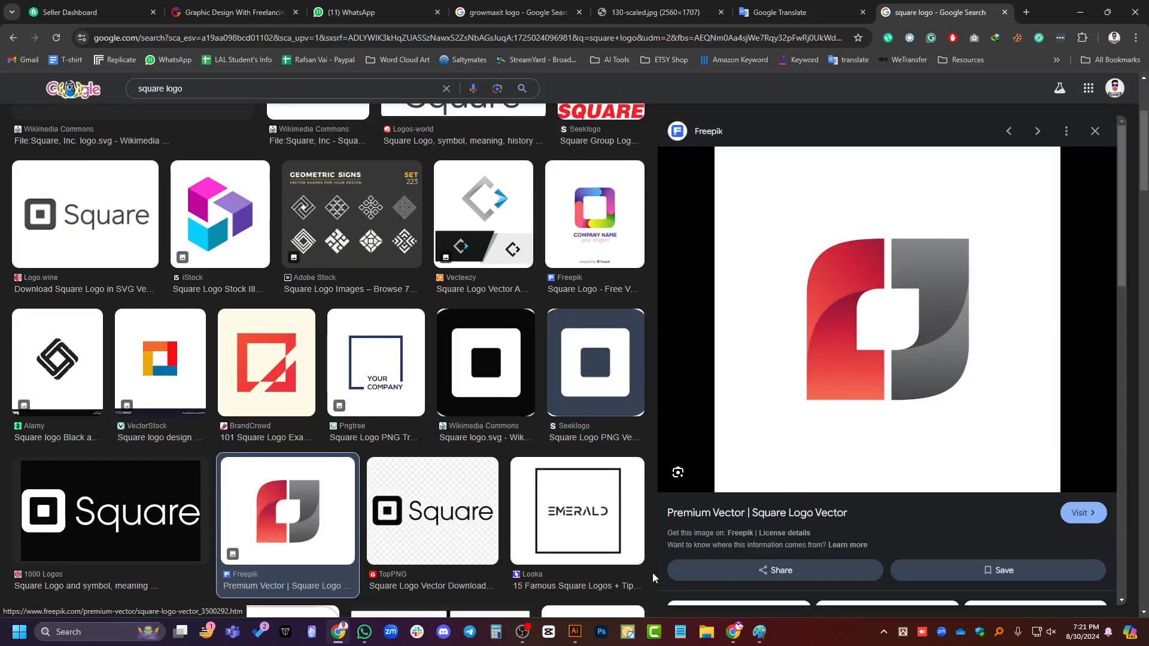
Switch to Illustrator, select the square above the monogram and return to Chrome.
key("alt+Tab")
left_click_drag(684, 89, 710, 139)
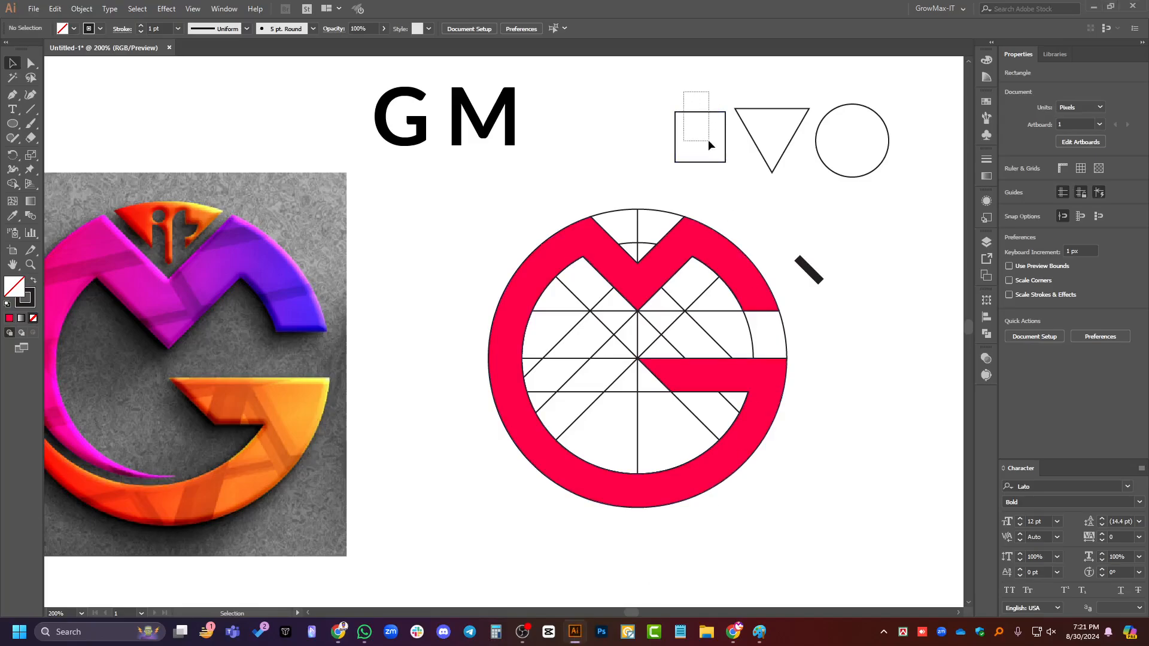
left_click(576, 629)
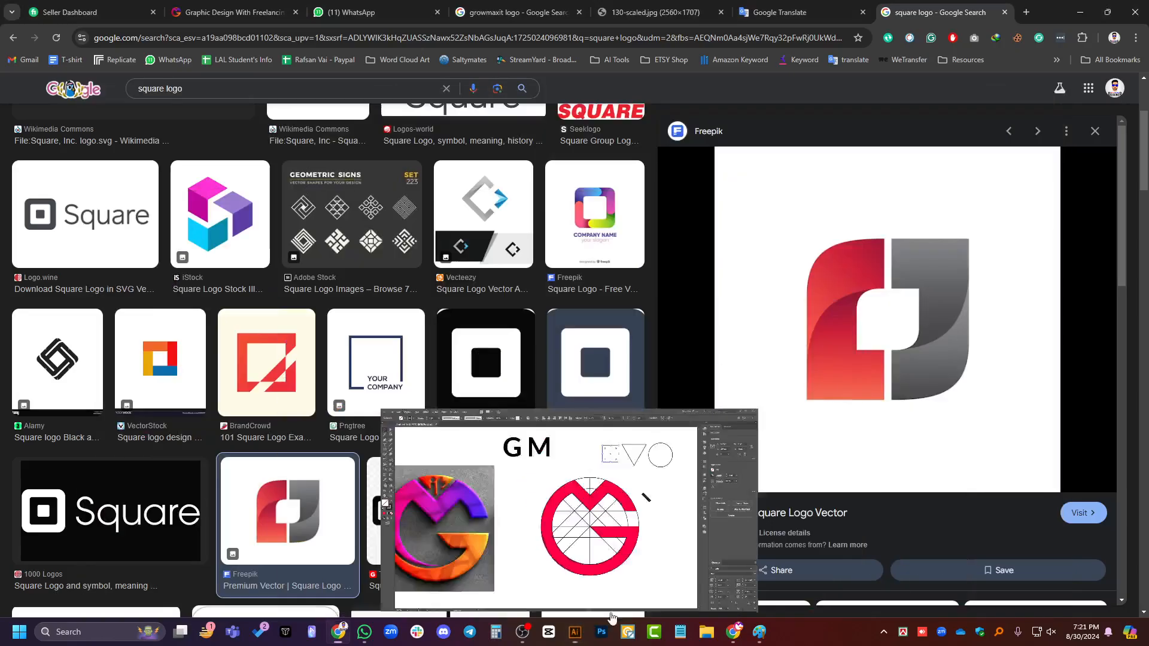
Browse the square logo images and refine the image search to "square word logo".
scroll(542, 342, "down", 2)
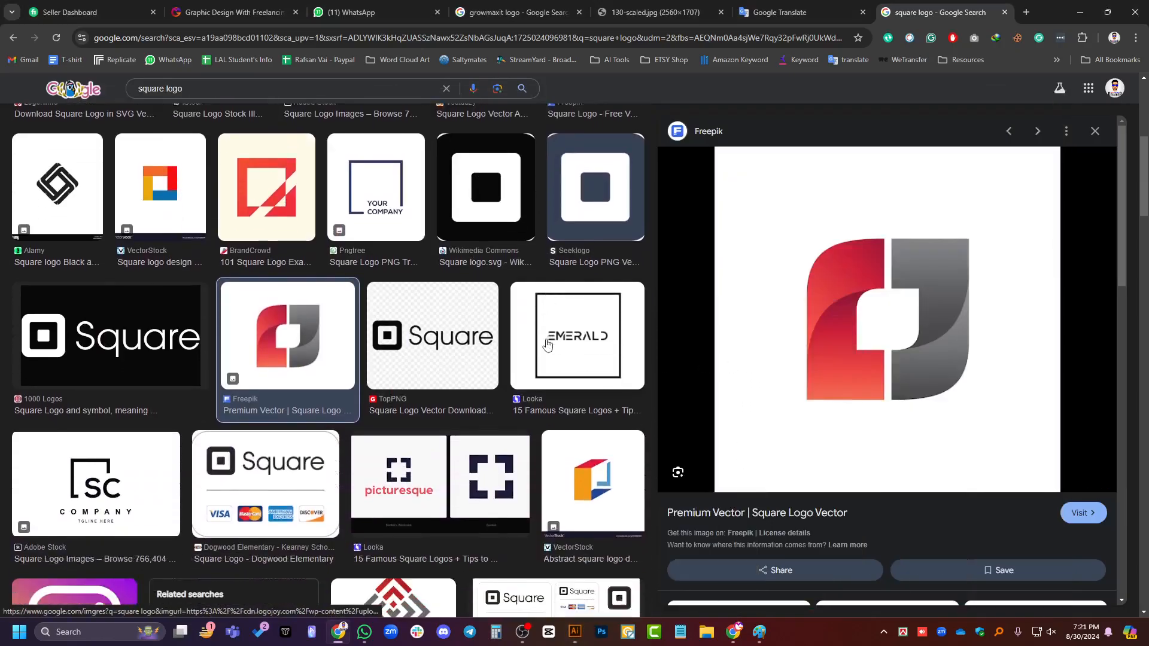
scroll(459, 408, "down", 3)
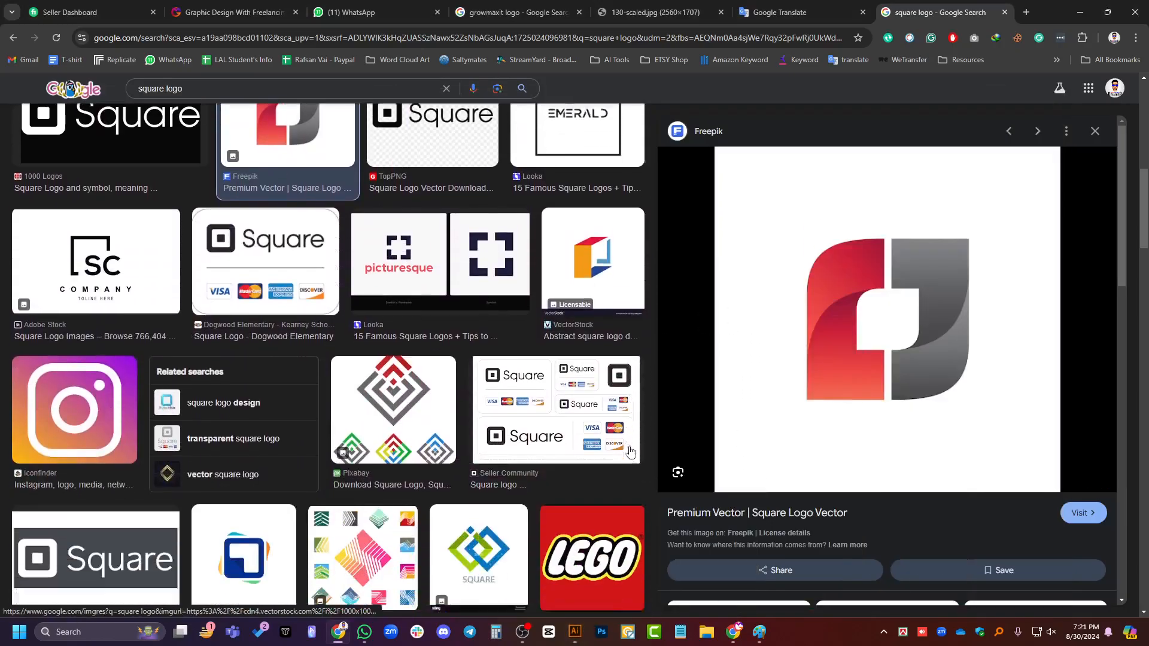
scroll(535, 354, "down", 3)
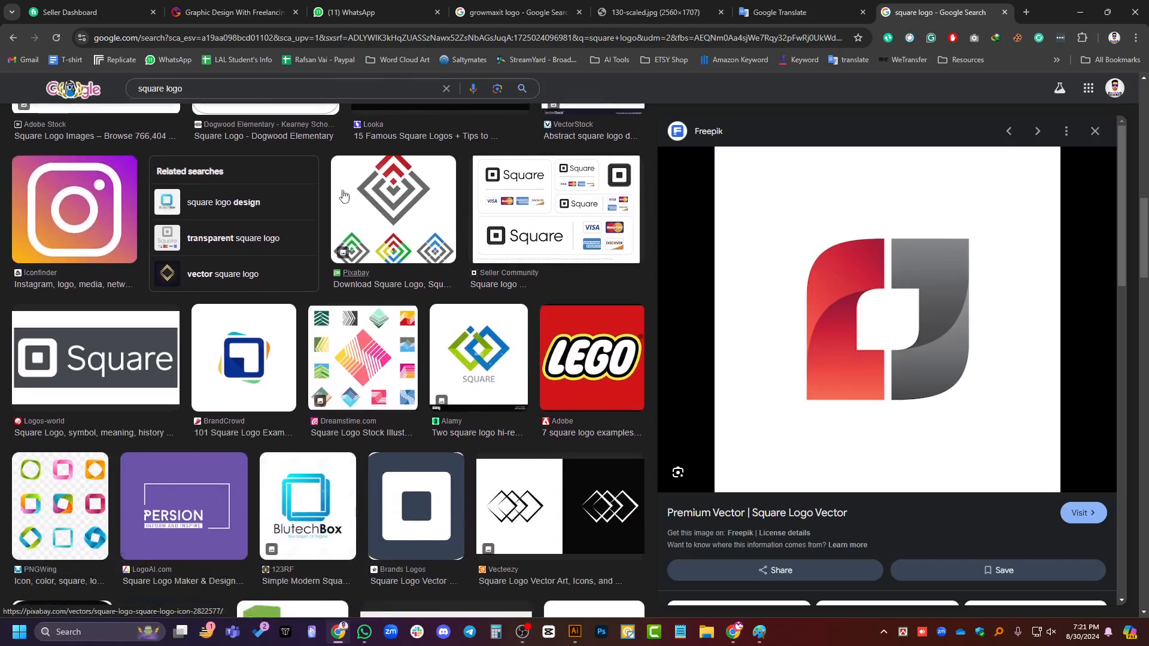
type("word")
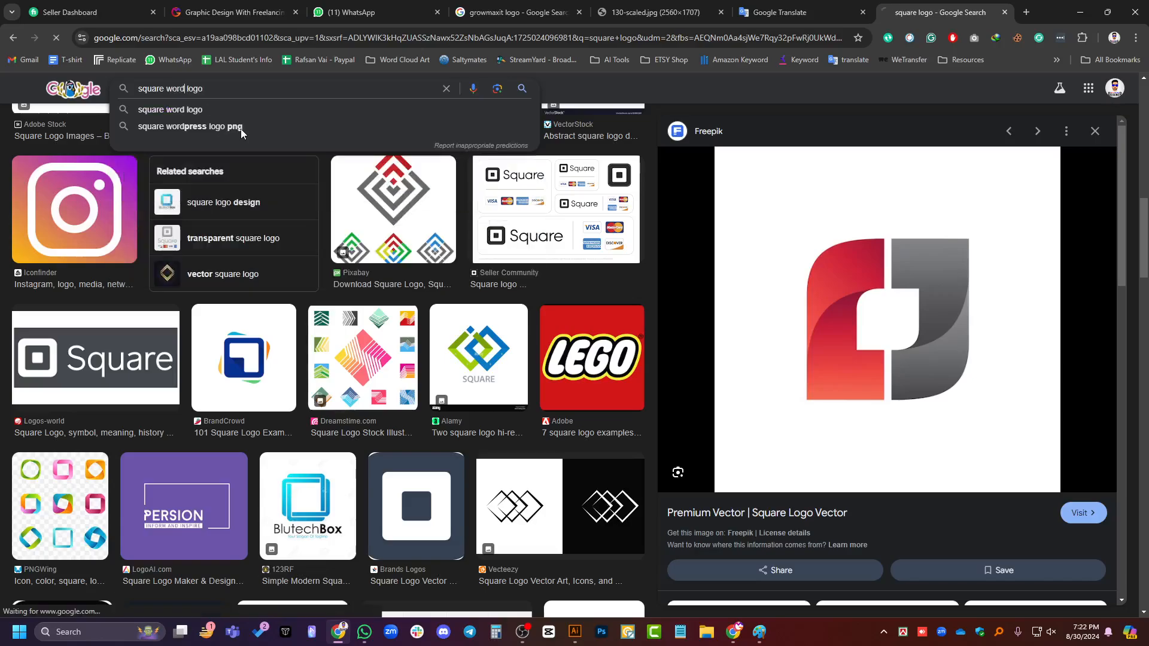
key("Return")
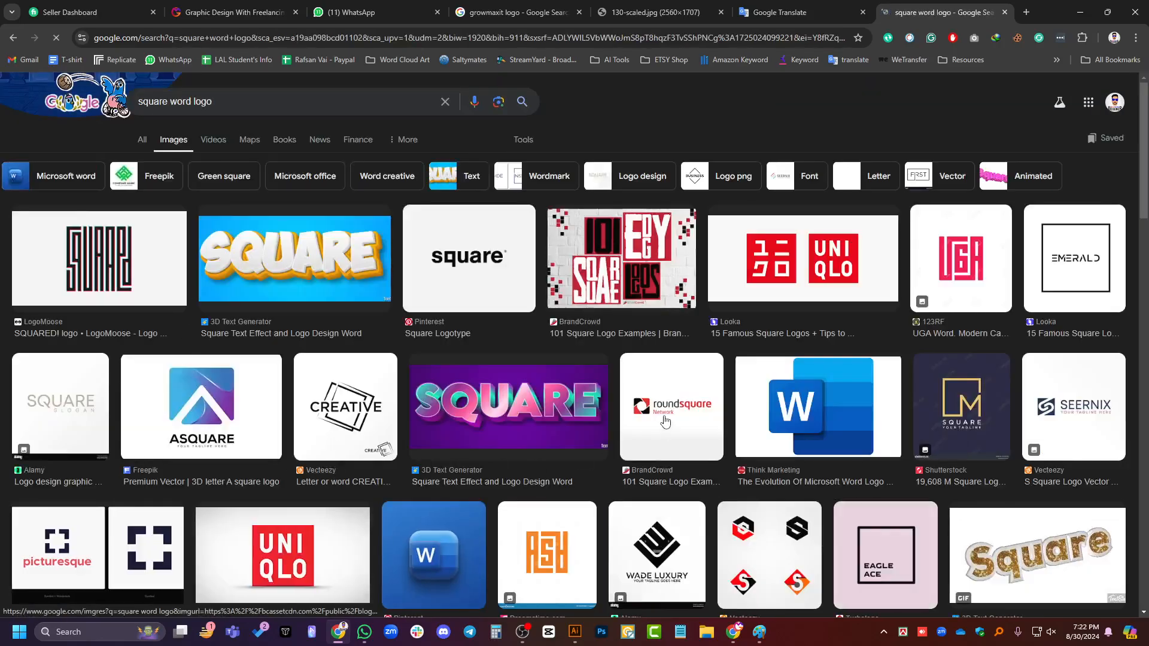
Look through the square word logo images and preview the orange ASA lettermark from Dreamstime.
scroll(658, 429, "down", 2)
scroll(666, 420, "down", 2)
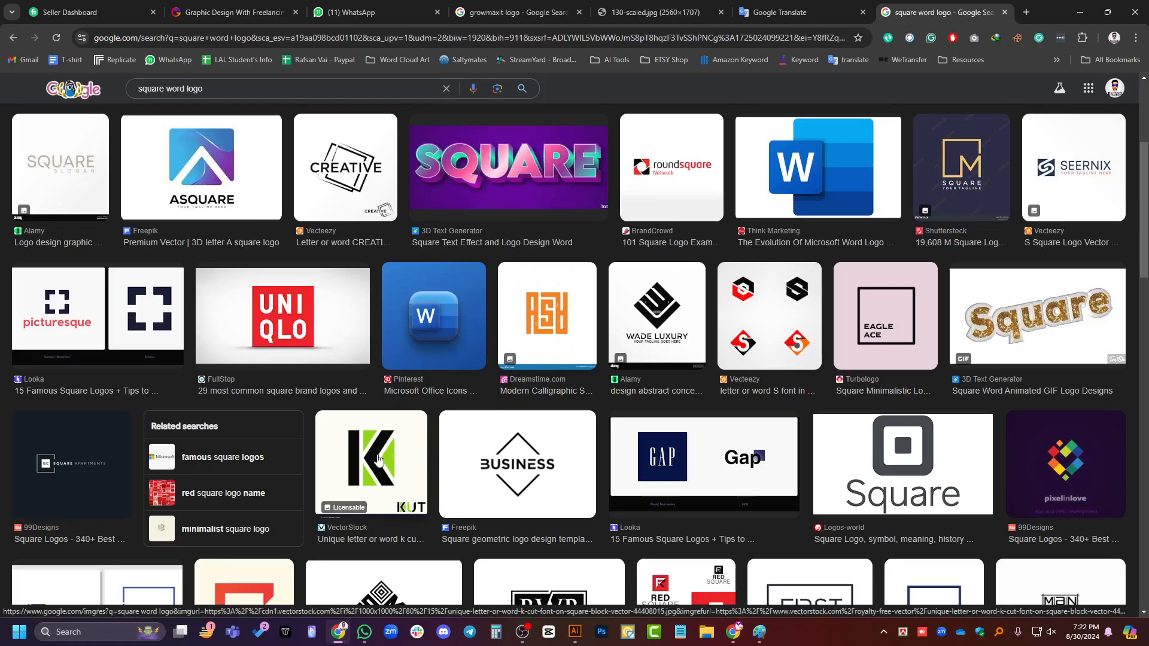
scroll(380, 455, "down", 1)
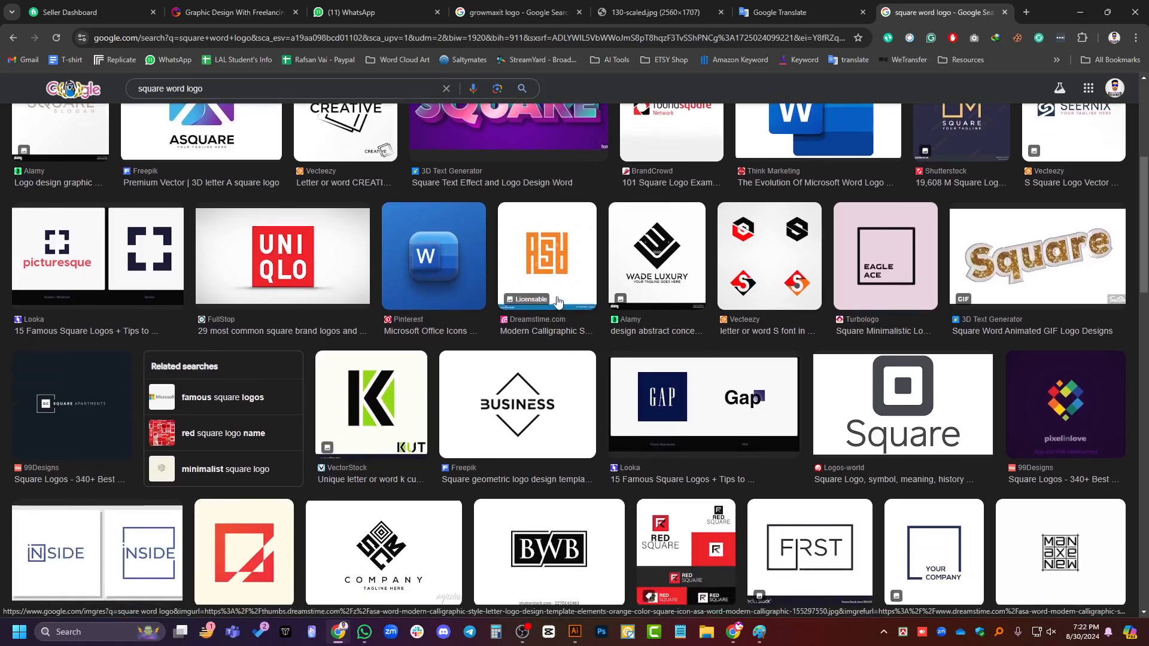
scroll(558, 301, "down", 3)
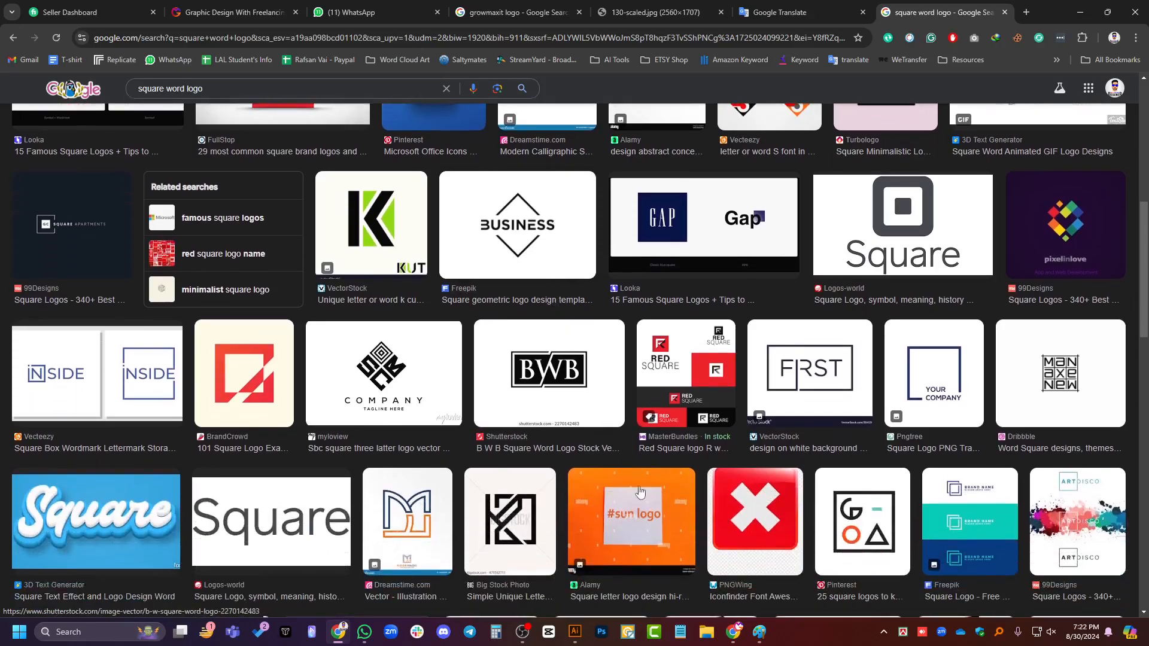
scroll(640, 492, "down", 4)
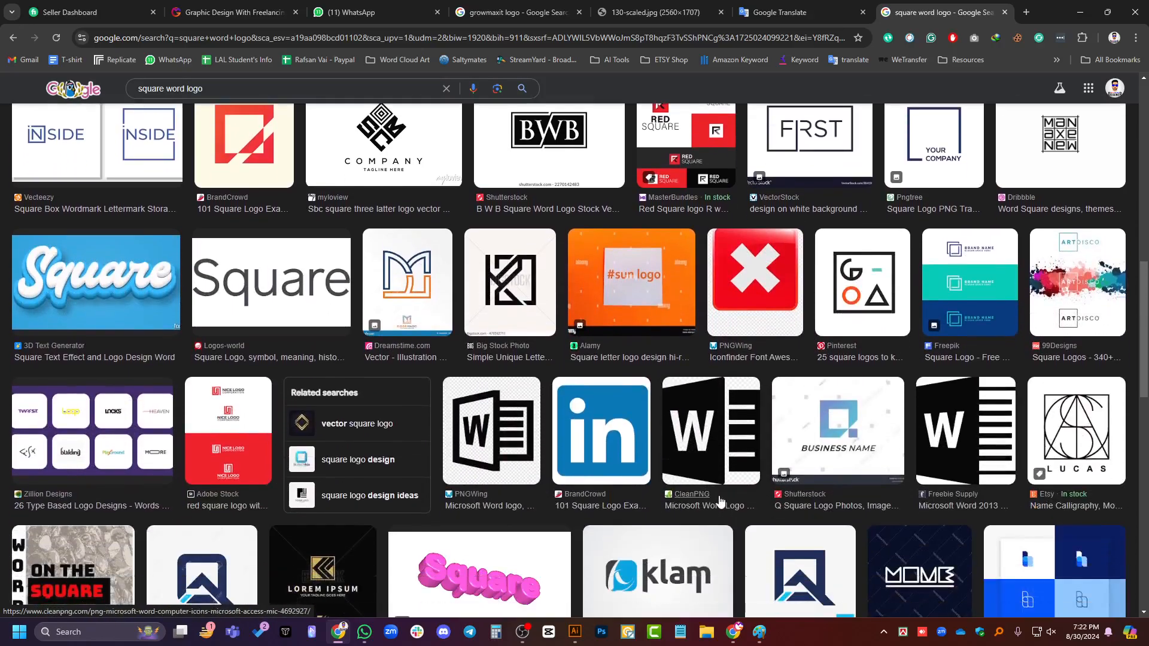
scroll(720, 500, "down", 2)
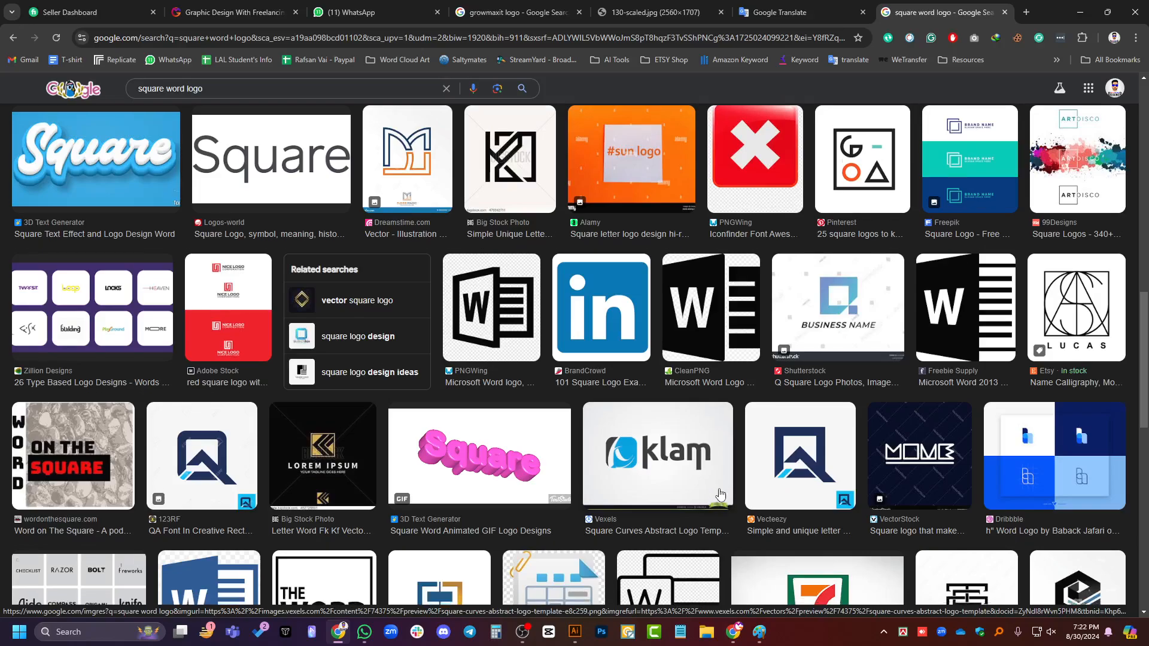
scroll(720, 495, "down", 2)
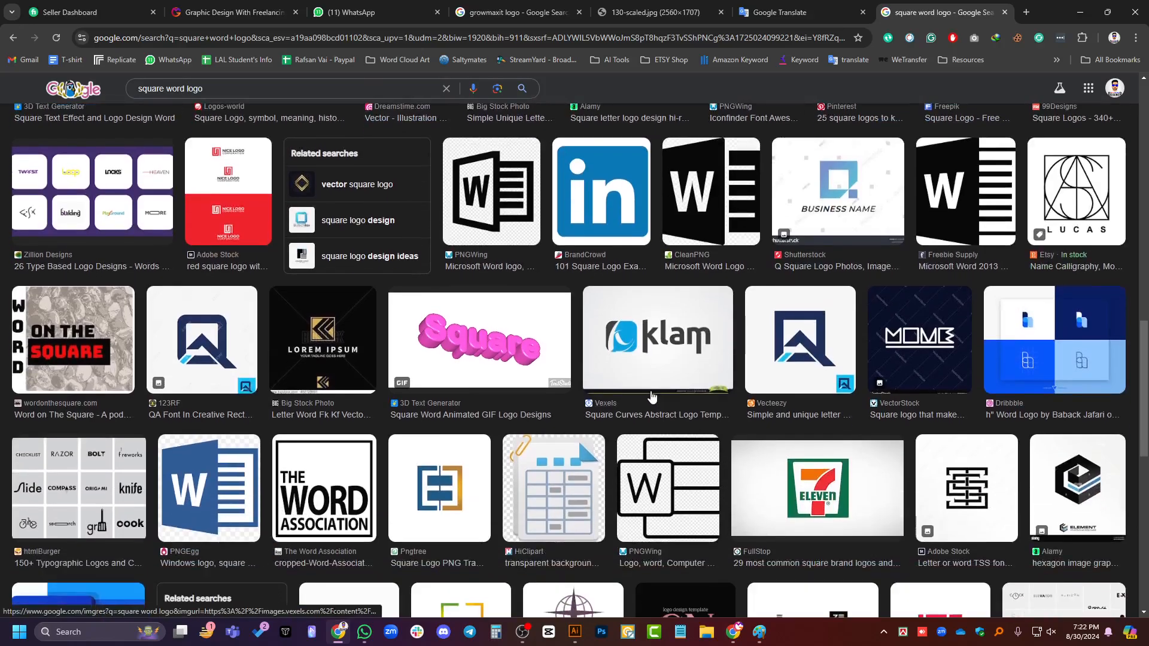
scroll(658, 402, "up", 8)
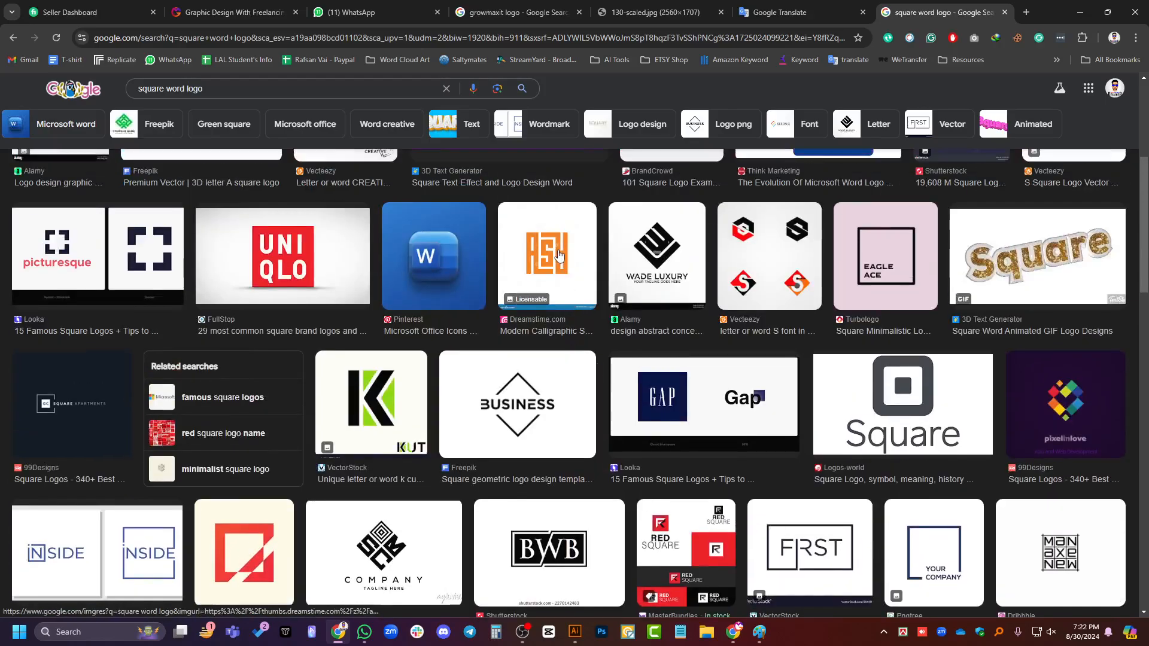
left_click(561, 262)
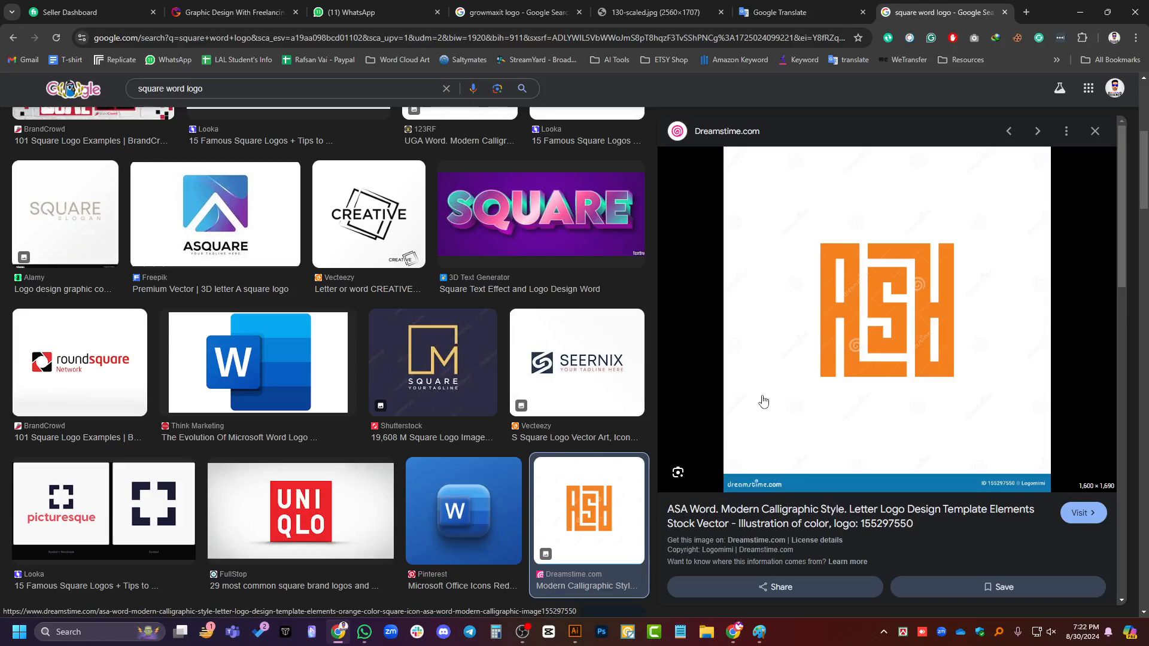
Minimise Chrome and close the Paint window containing the handwritten G + M sketch.
left_click(1081, 12)
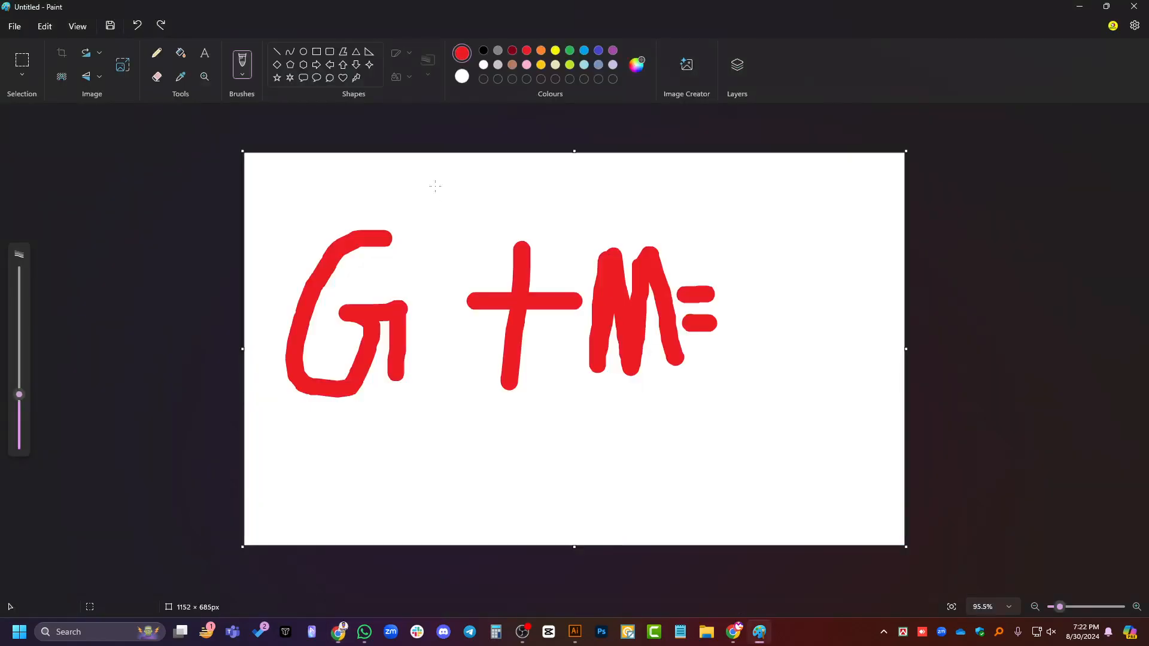
left_click(1134, 6)
left_click(586, 358)
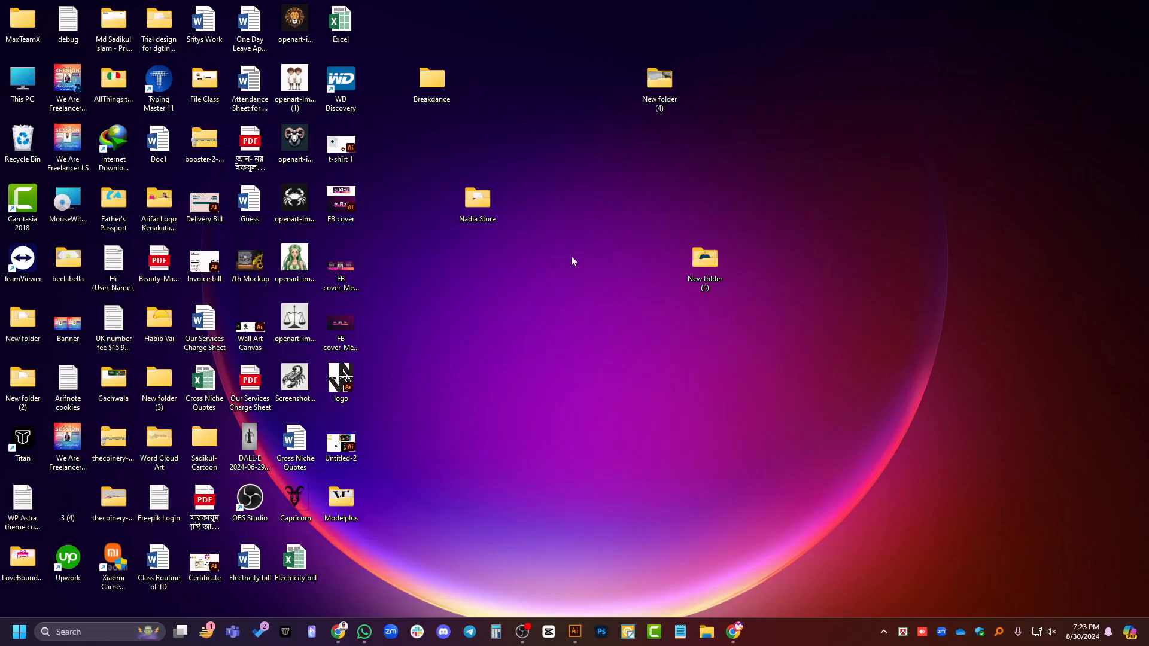
Bring Chrome back to view the GrowMax-IT logo mockup image and return to Illustrator.
left_click(338, 632)
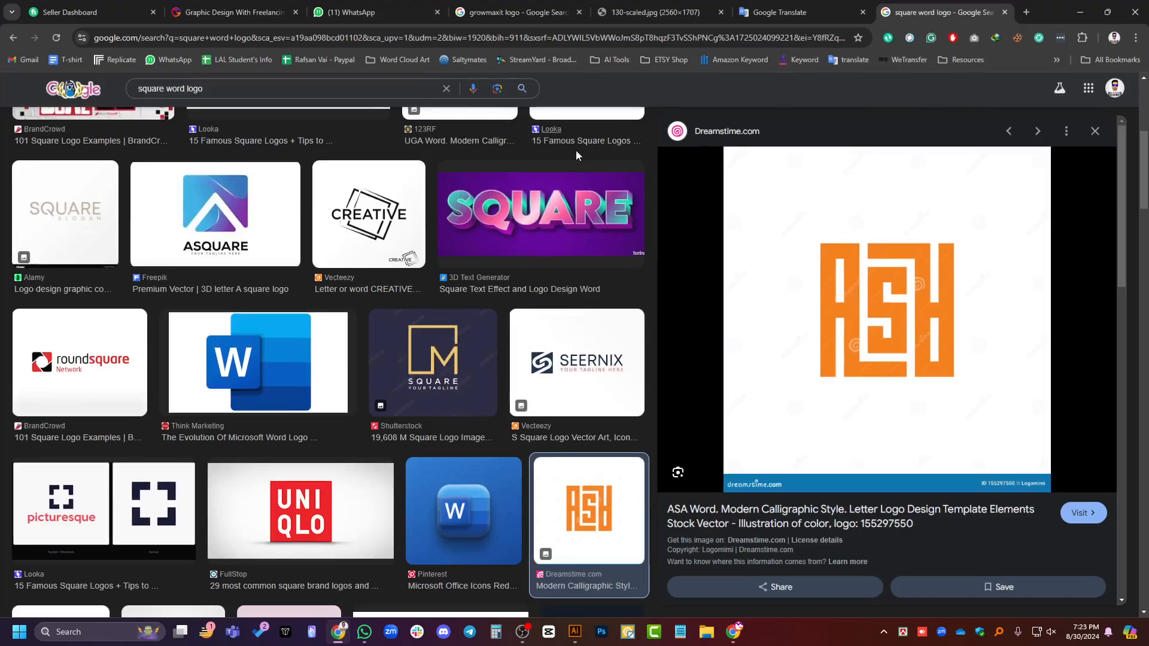
left_click(660, 13)
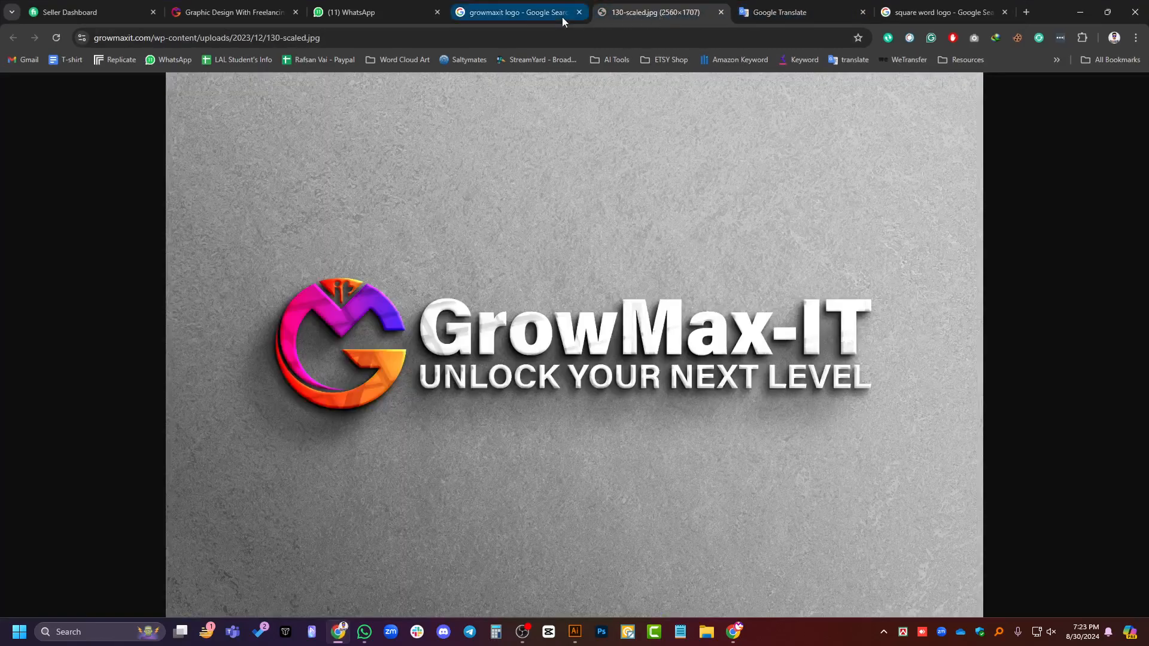
left_click(574, 632)
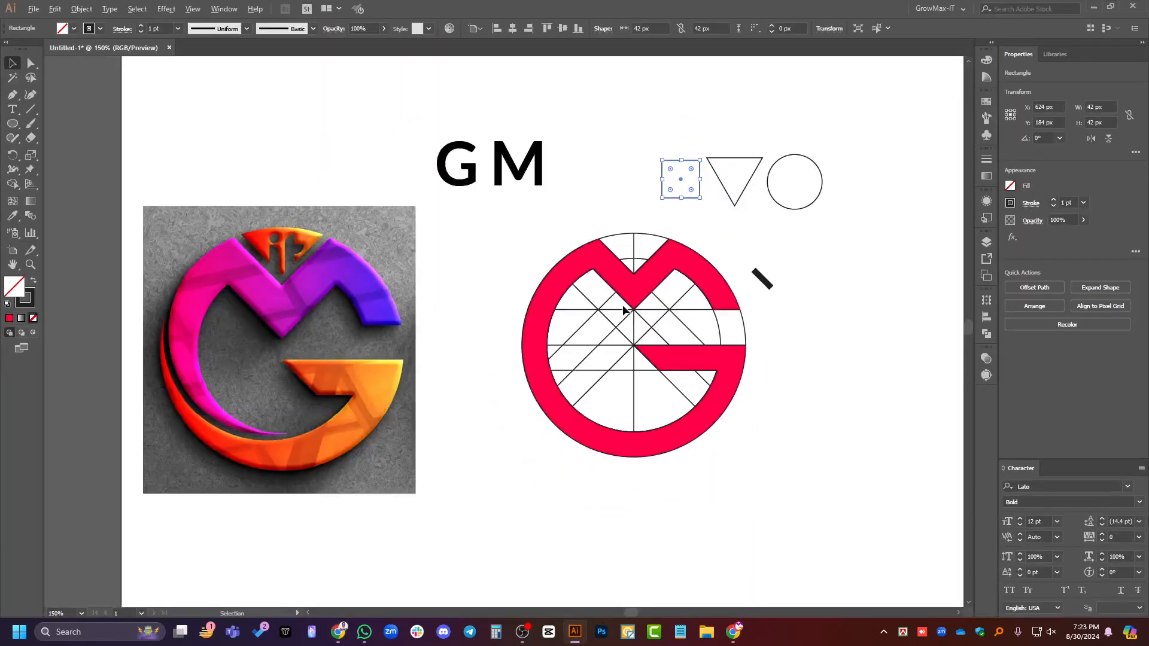
scroll(623, 311, "down", 1)
scroll(630, 367, "up", 1)
scroll(603, 351, "down", 1)
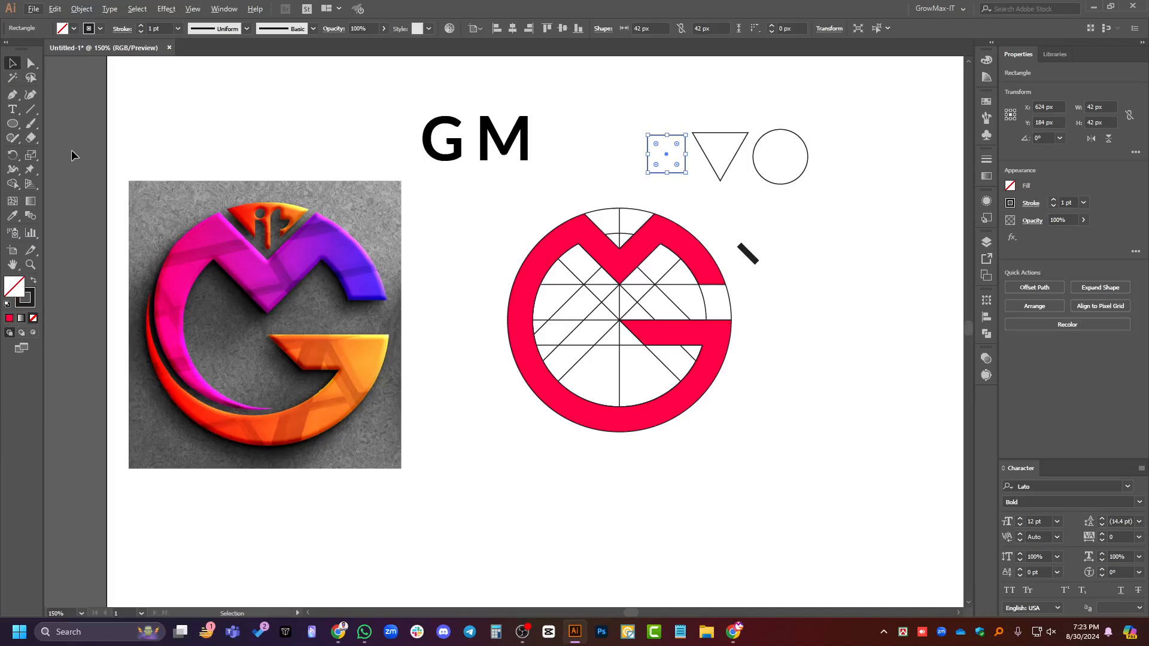
left_click(30, 109)
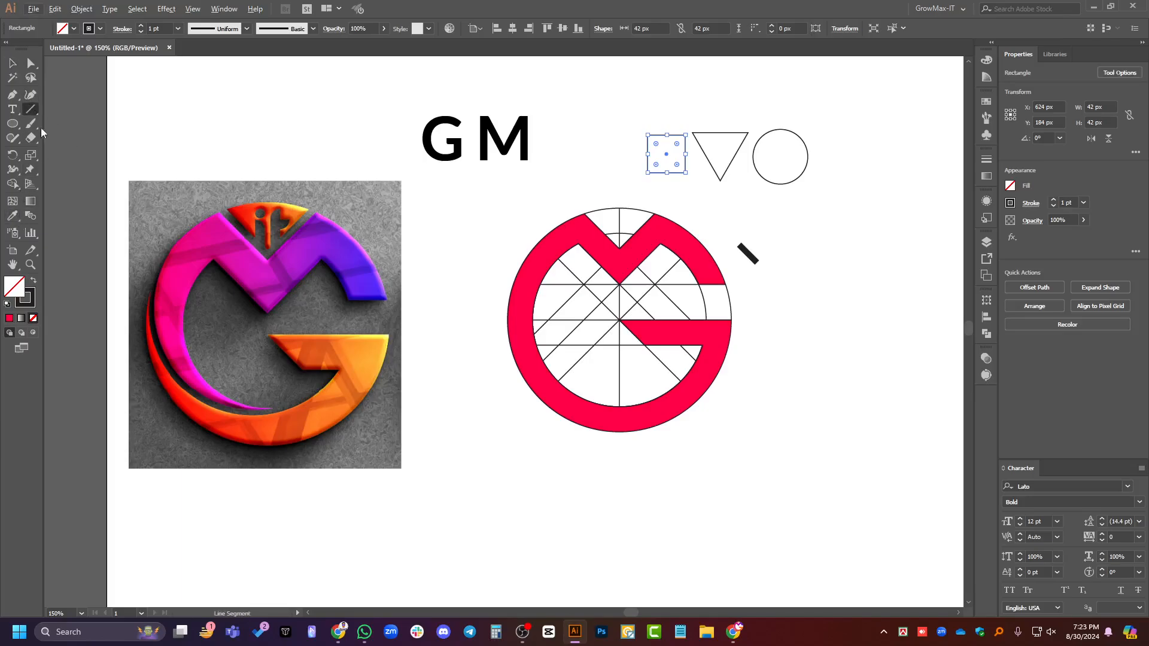
left_click(34, 188)
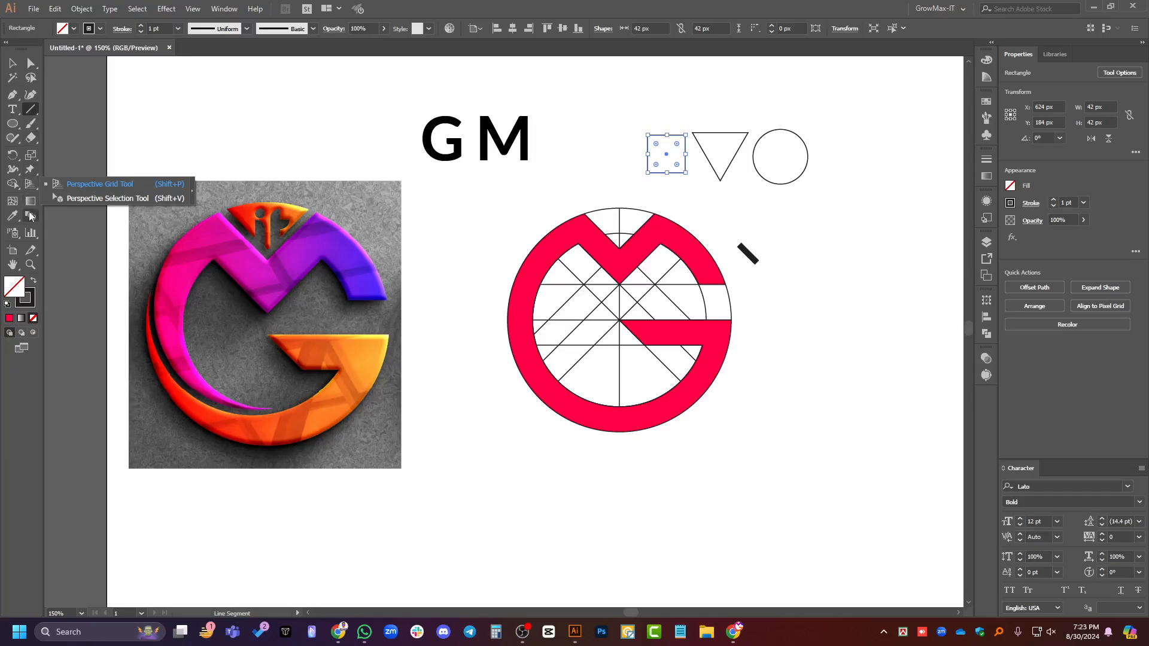
left_click(23, 184)
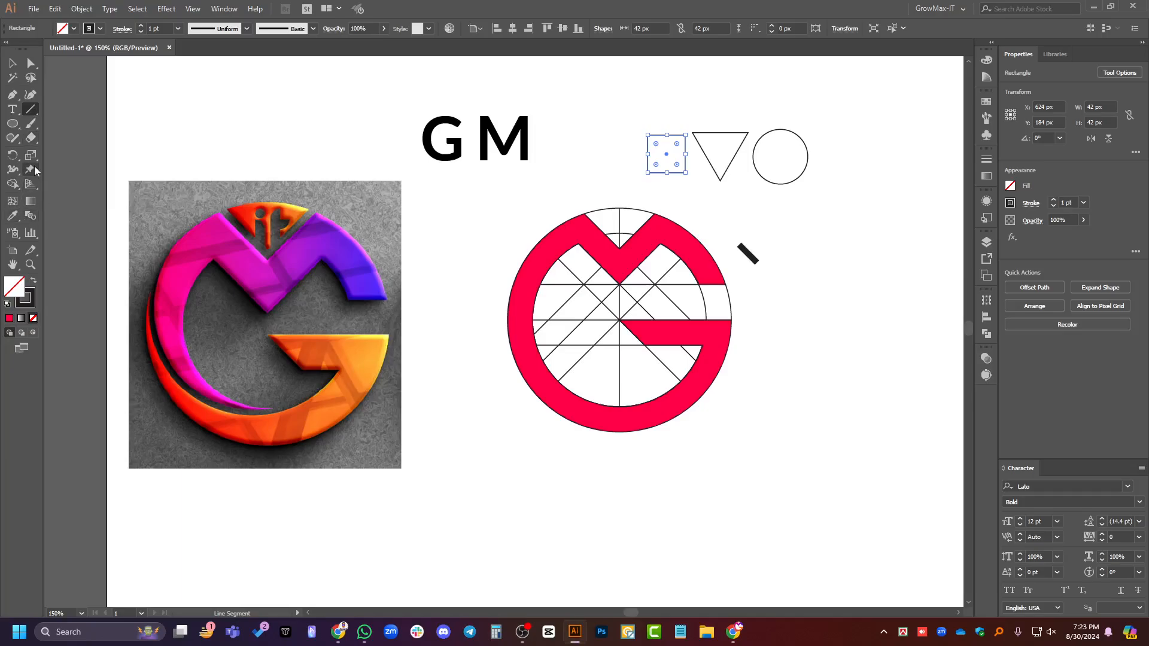
right_click(31, 169)
right_click(36, 153)
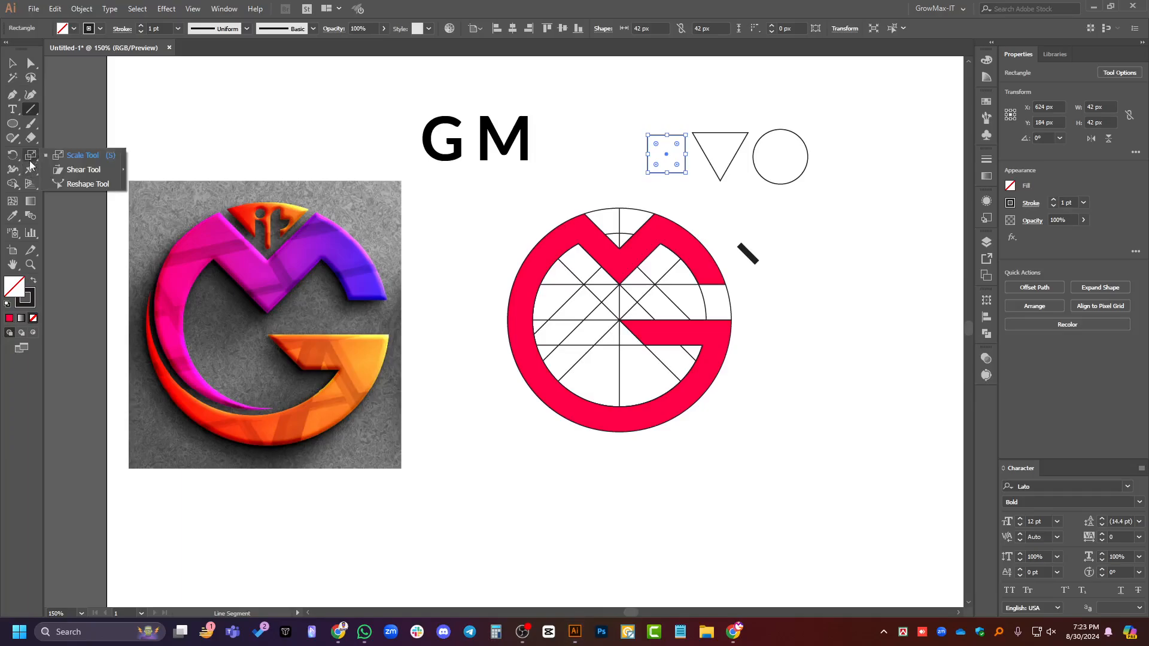
right_click(15, 185)
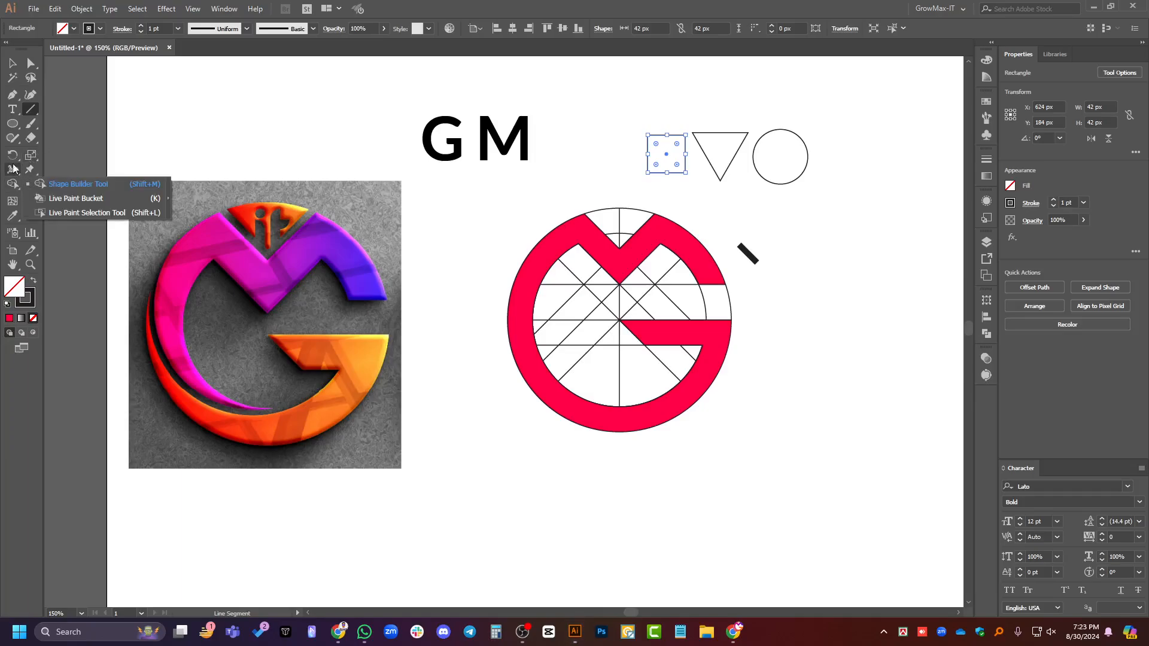
right_click(14, 171)
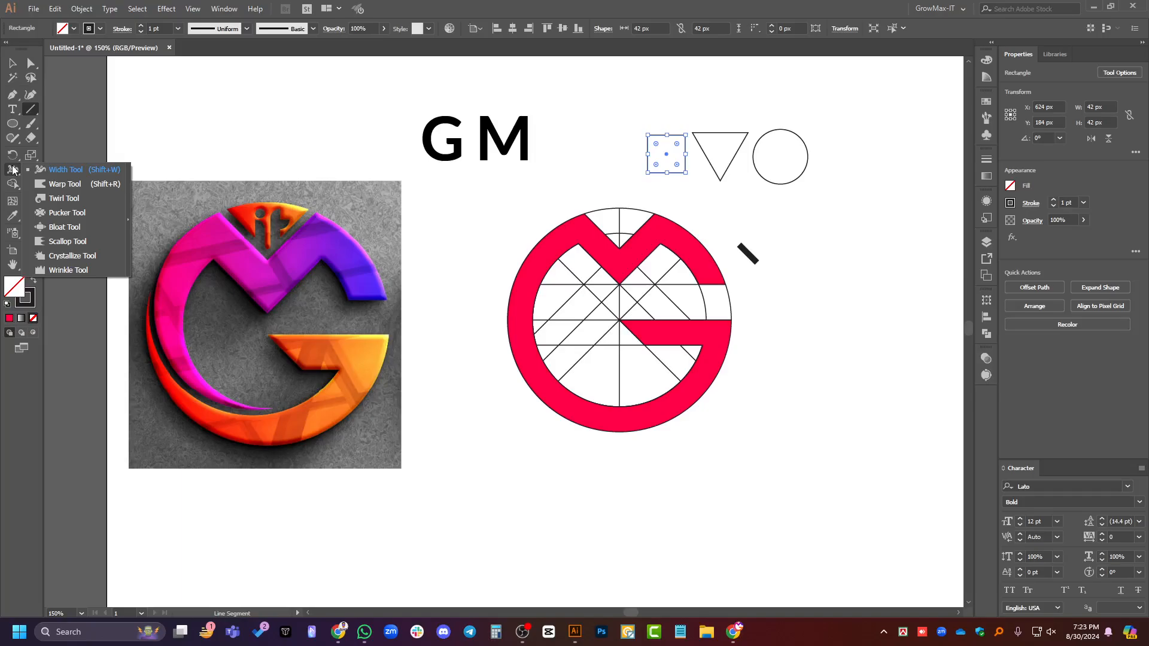
right_click(13, 233)
right_click(16, 219)
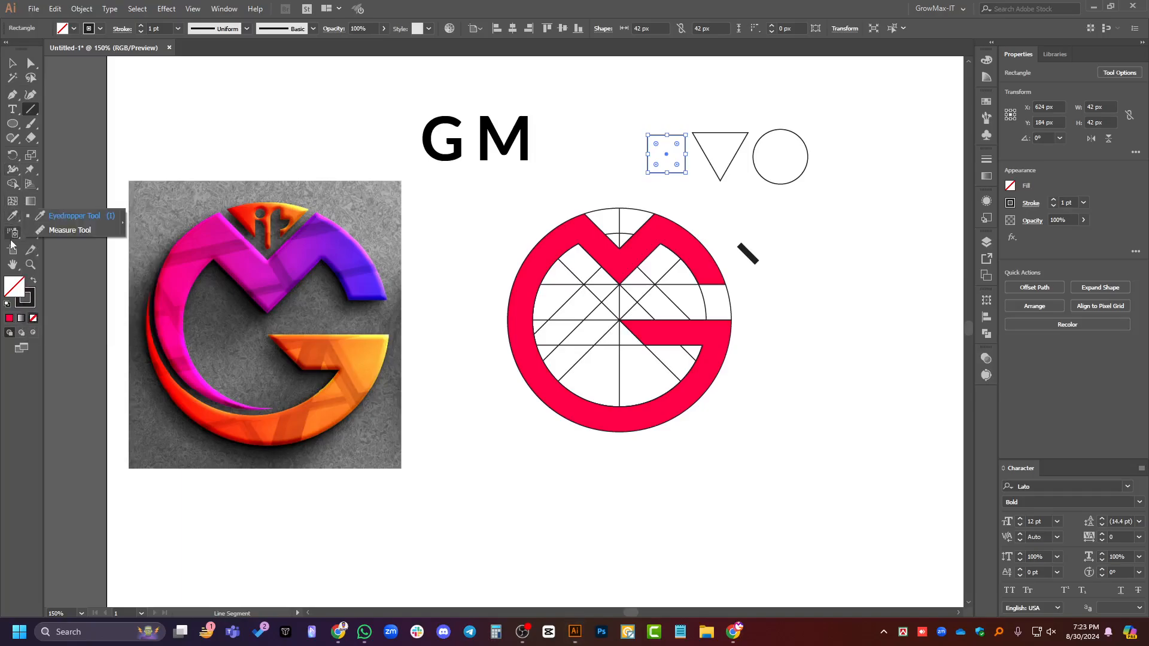
right_click(14, 264)
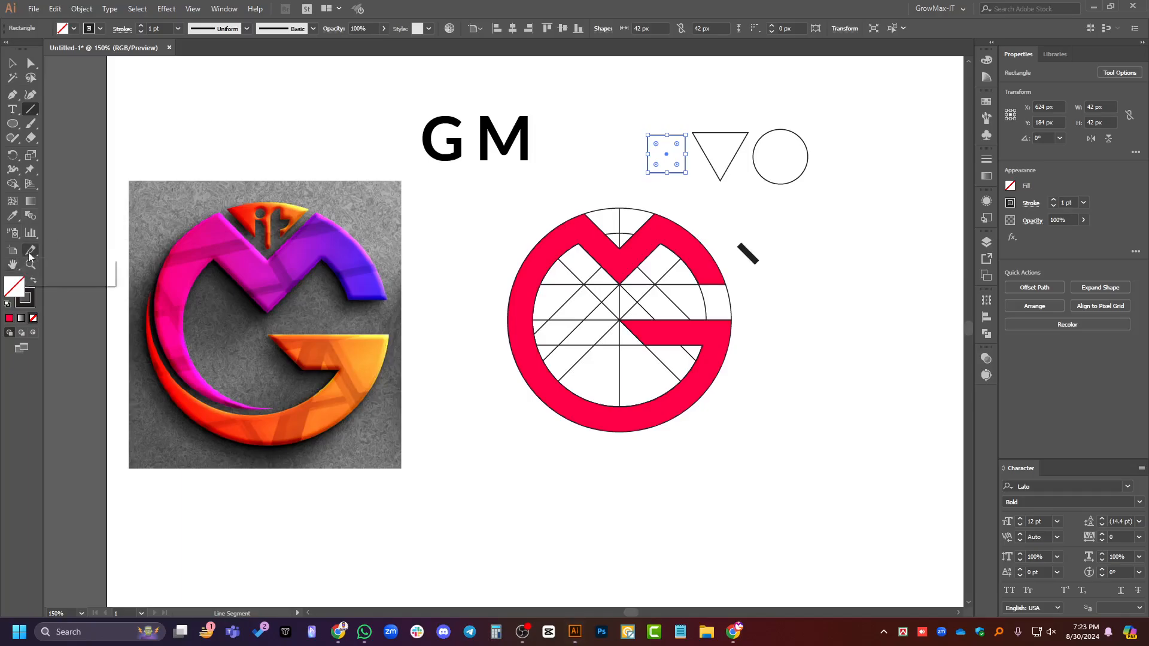
right_click(32, 233)
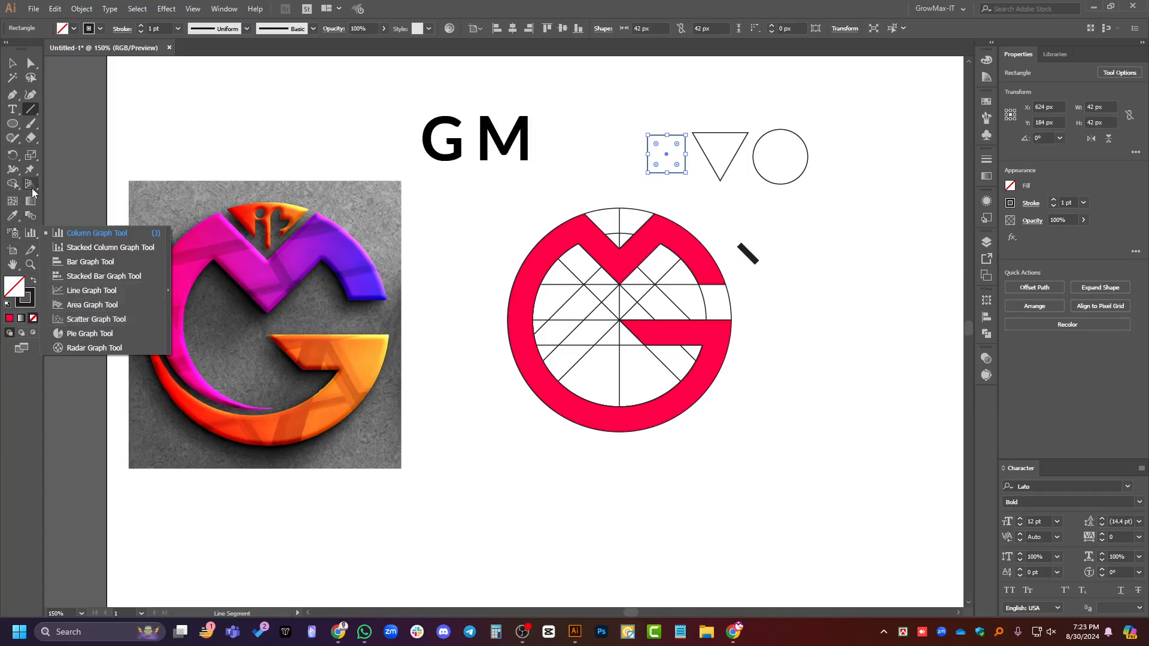
Draw a square six-by-six rectangular grid, about 294 px wide, in the empty area below the red monogram.
left_click(31, 109)
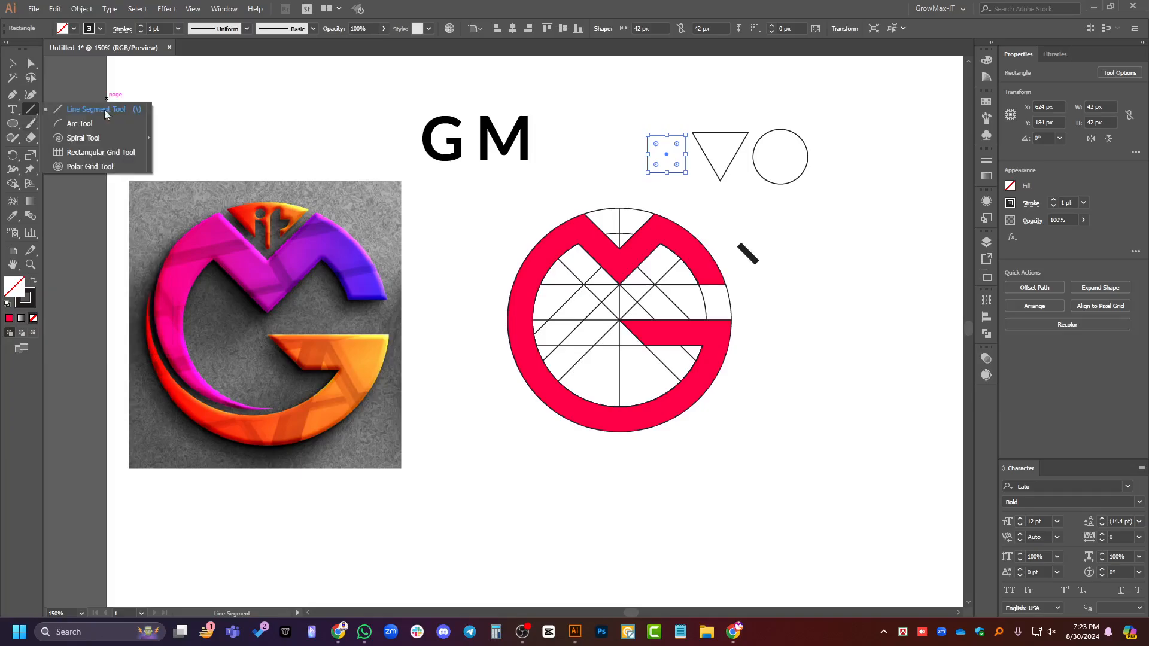
left_click(90, 152)
scroll(760, 413, "down", 4)
scroll(759, 412, "right", 3)
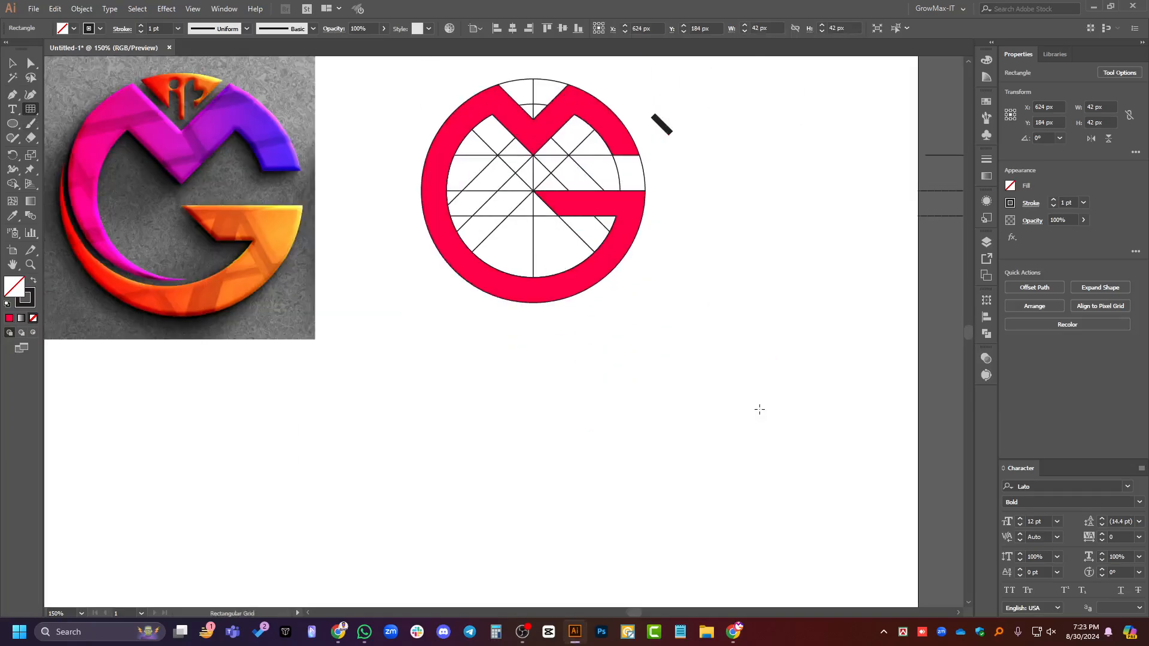
scroll(759, 410, "down", 4)
left_click_drag(446, 260, 781, 465)
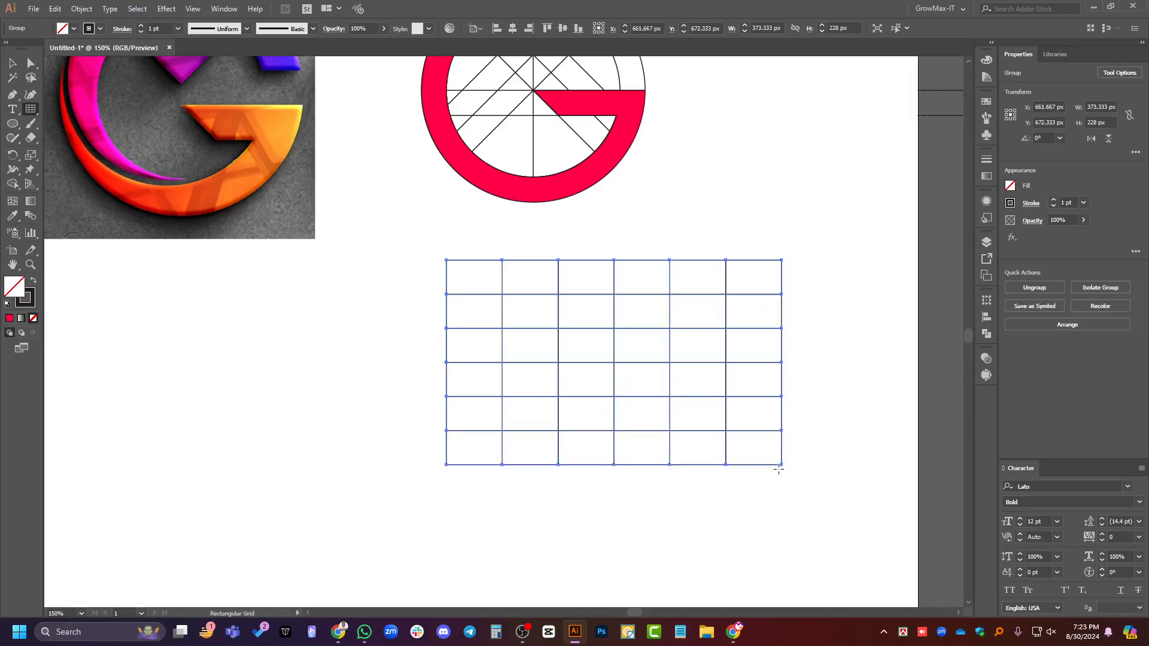
key("ctrl+z")
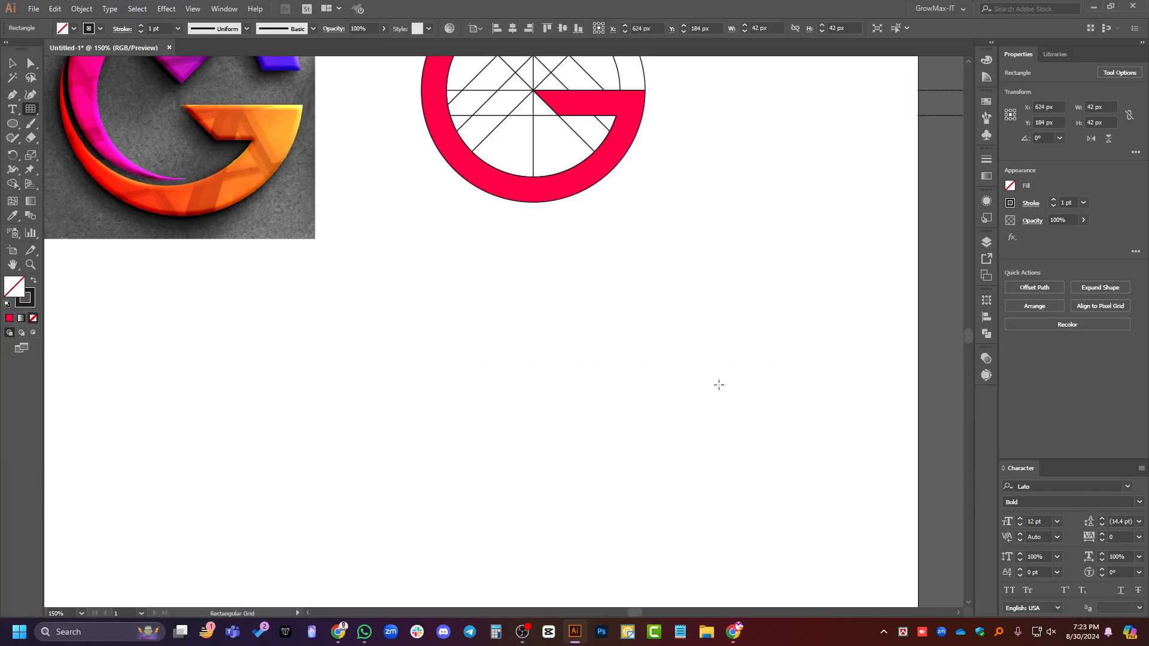
scroll(523, 287, "down", 1)
left_click_drag(503, 250, 793, 529)
key("v")
scroll(802, 364, "down", 2)
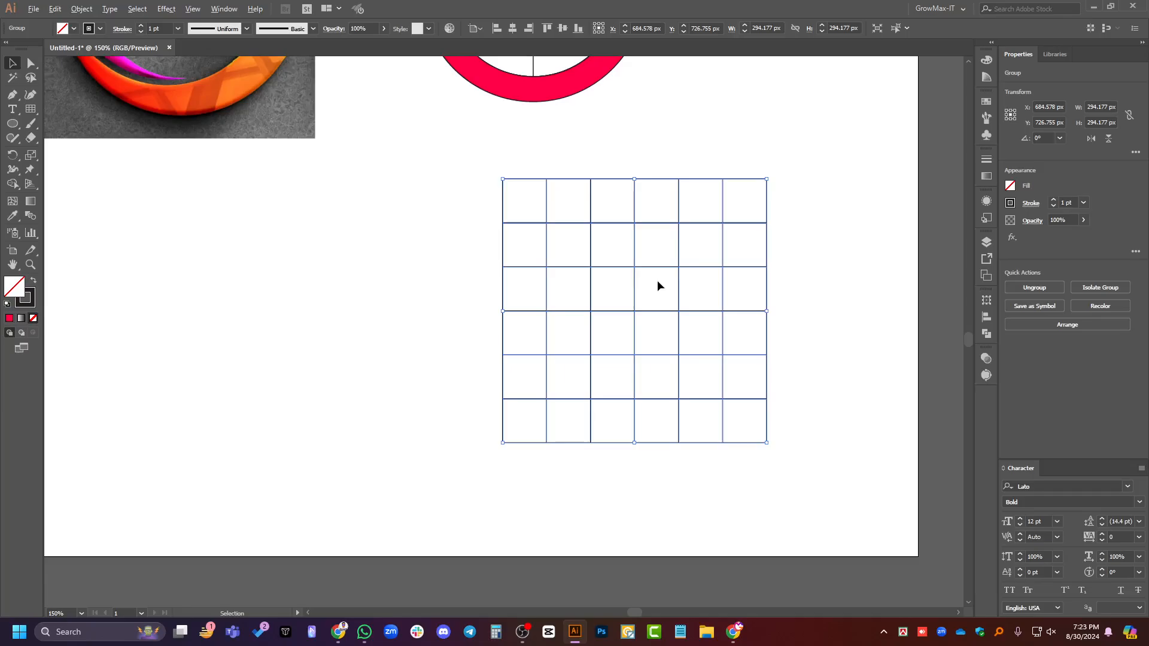
left_click(618, 155)
scroll(641, 316, "up", 1)
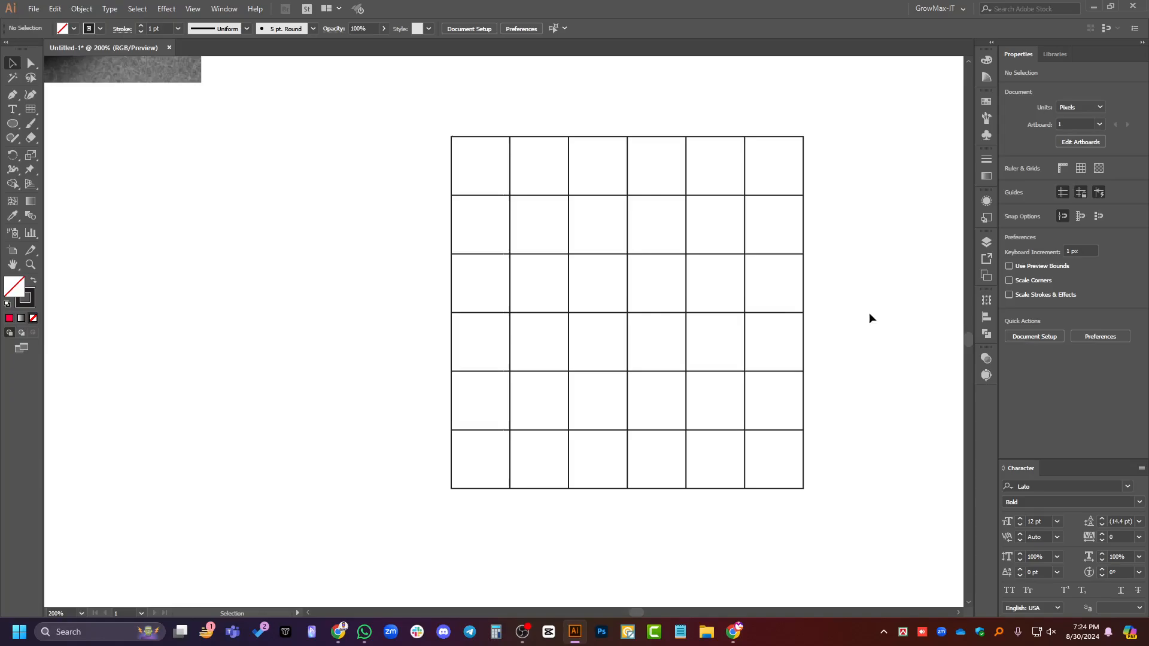
Try merging the grid's first column and the adjoining top-row cell into one shape with Shape Builder.
left_click_drag(869, 312, 558, 185)
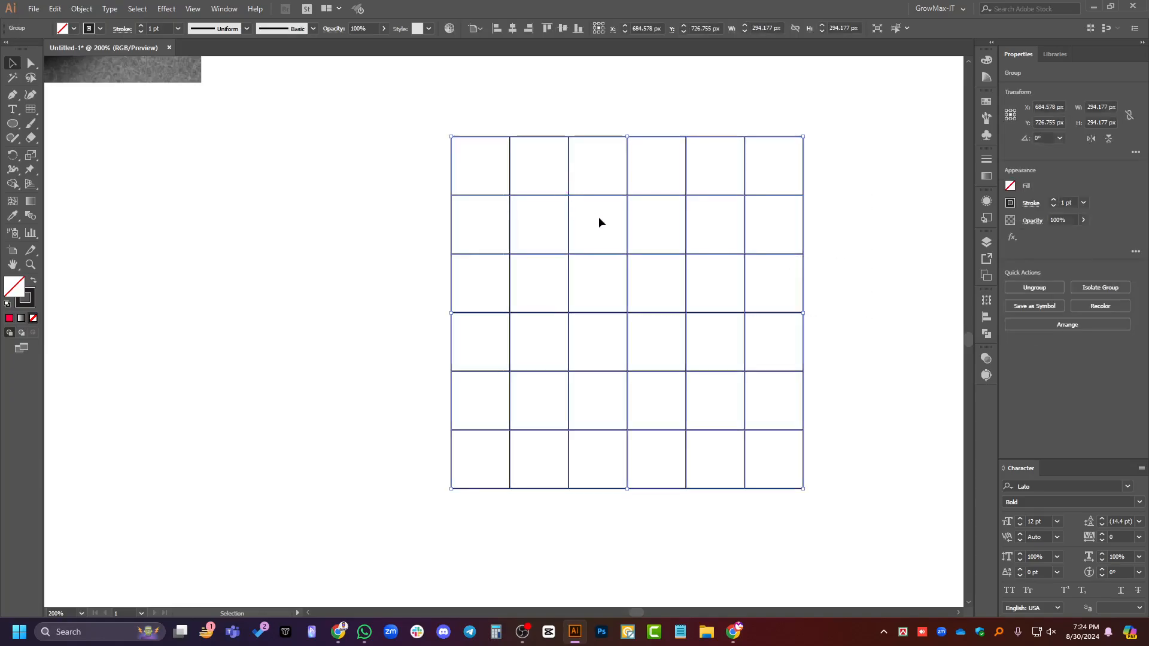
key("shift+m")
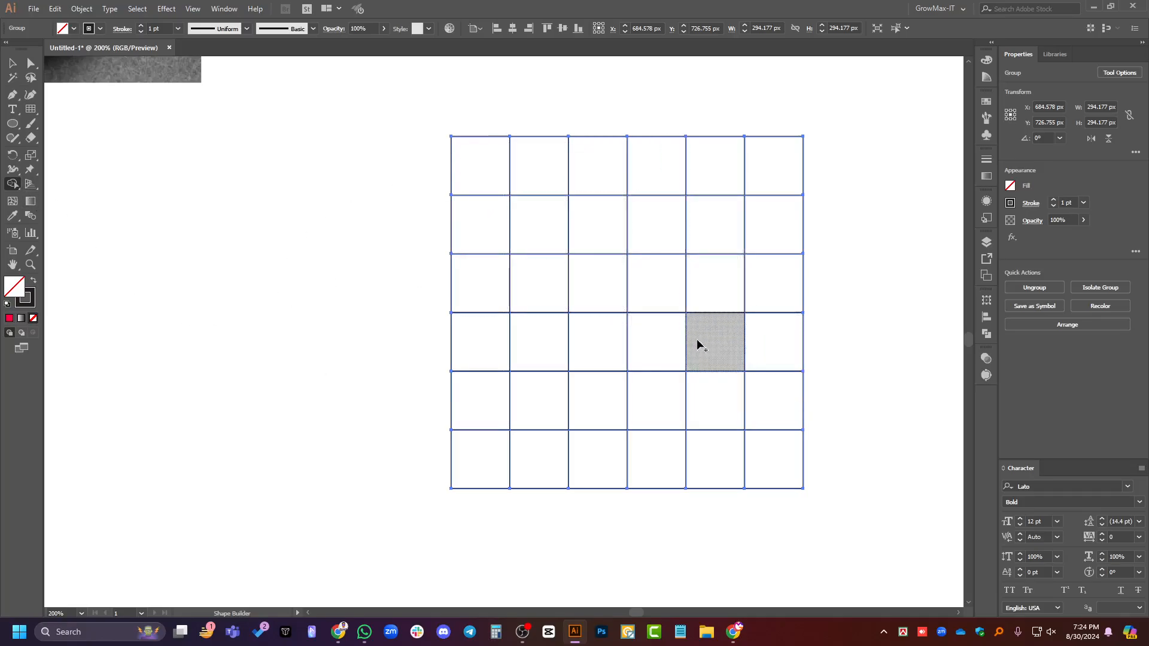
scroll(657, 299, "down", 2)
scroll(701, 255, "up", 1)
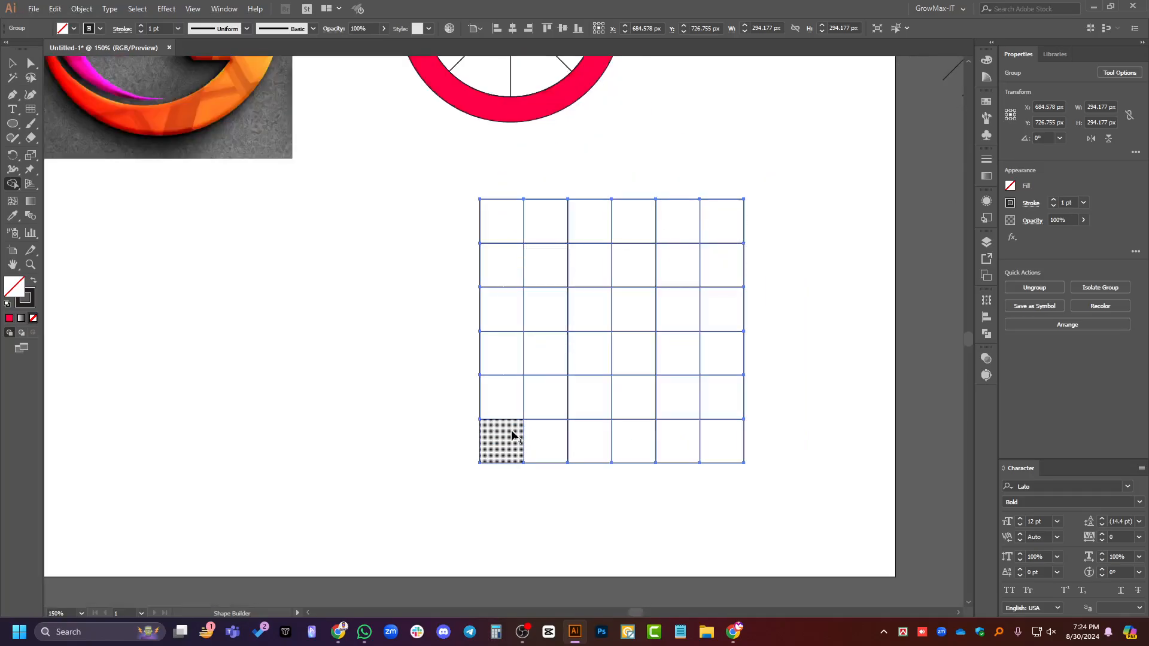
left_click_drag(512, 435, 516, 224)
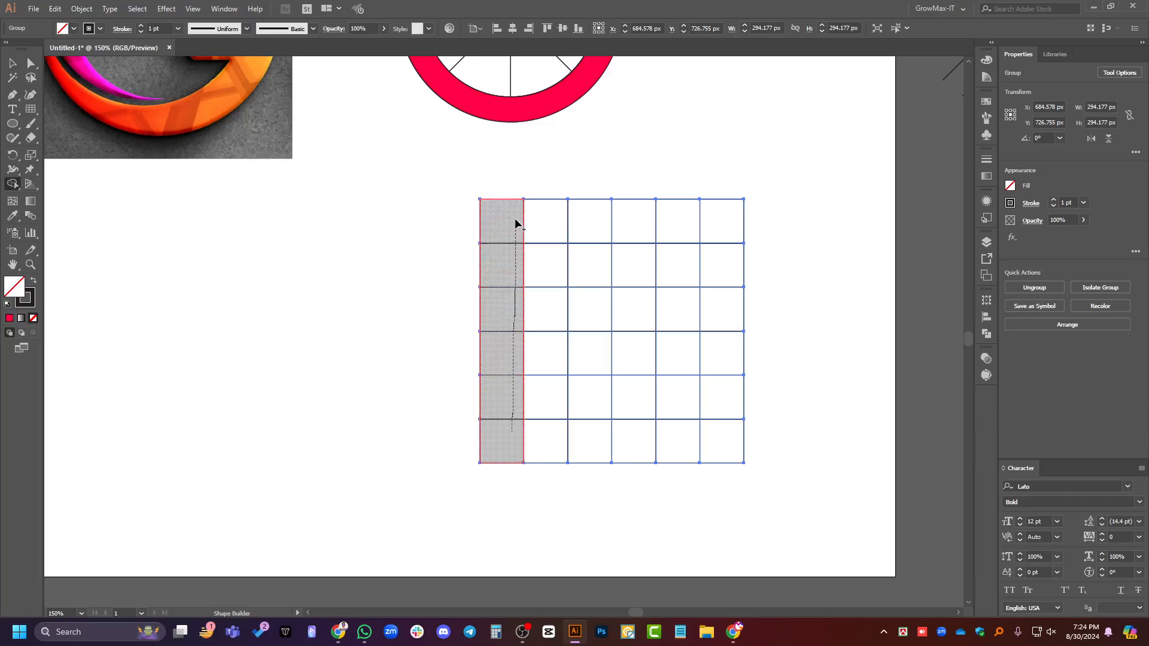
left_click_drag(516, 224, 551, 223)
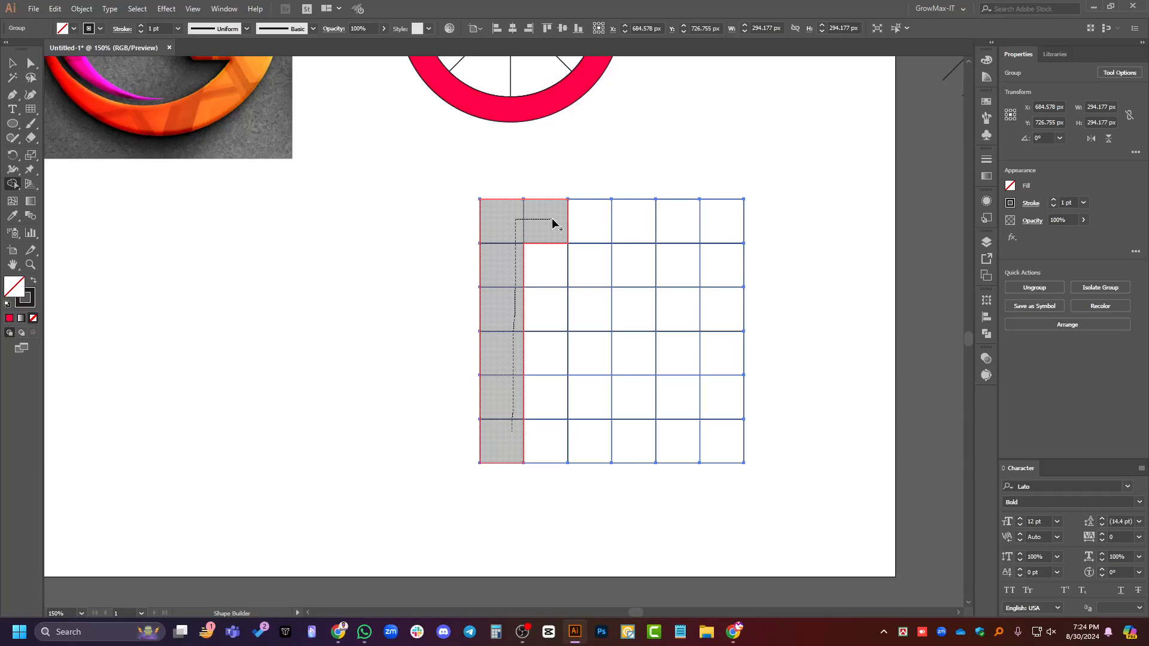
left_click_drag(553, 223, 555, 224)
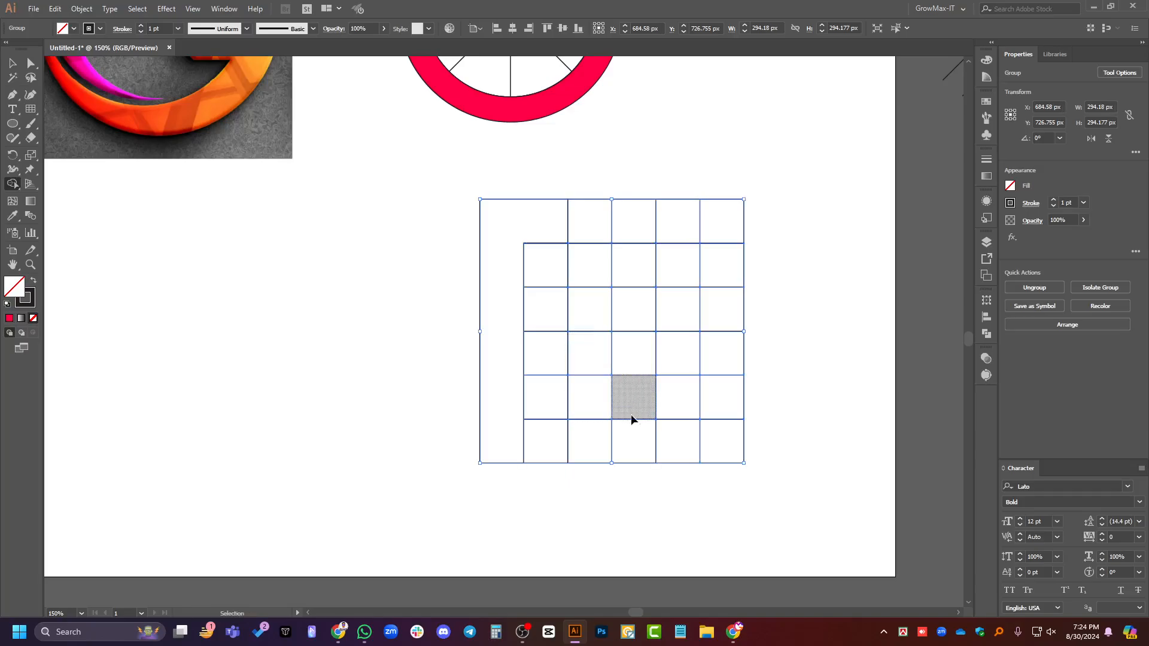
key("ctrl+z")
Add a copy of the square grid rotated 45° about the same centre, overlapping the original.
left_click(11, 65)
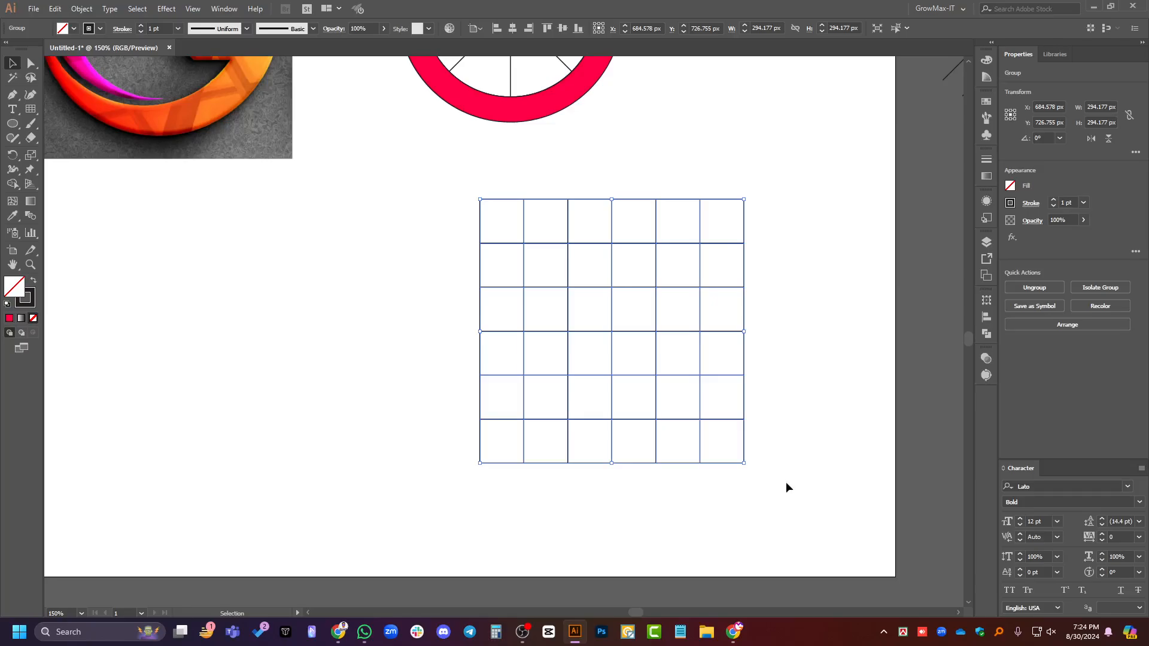
key("a")
key("v")
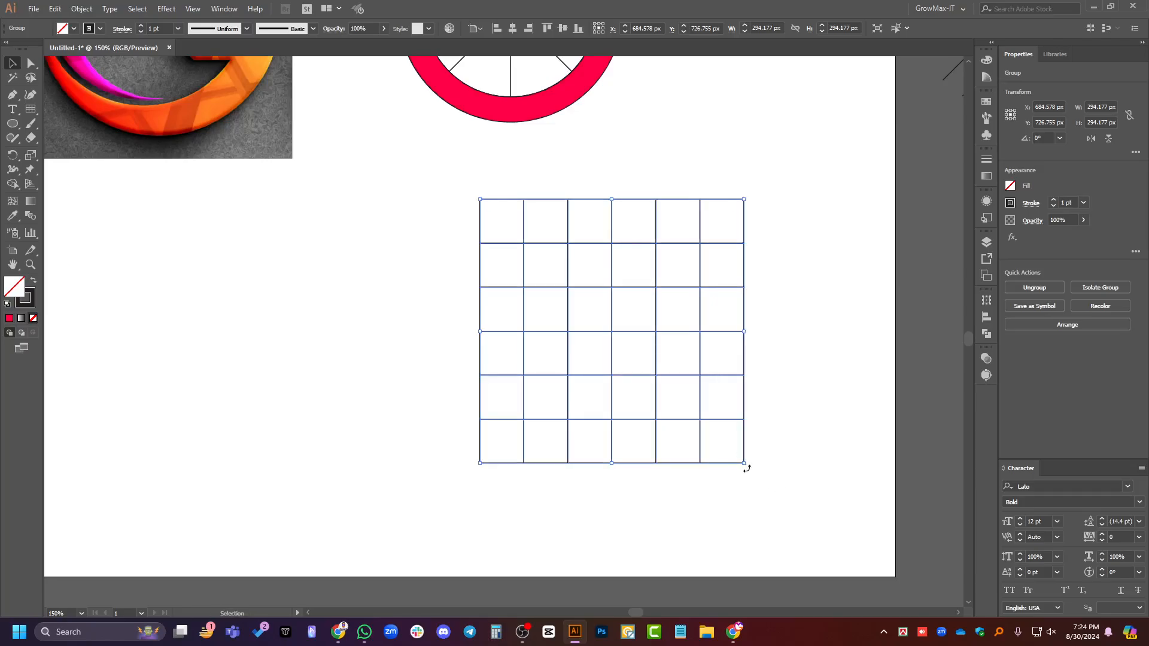
mouse_move(779, 417)
left_mouse_down()
mouse_move(782, 374)
mouse_move(791, 401)
left_mouse_up()
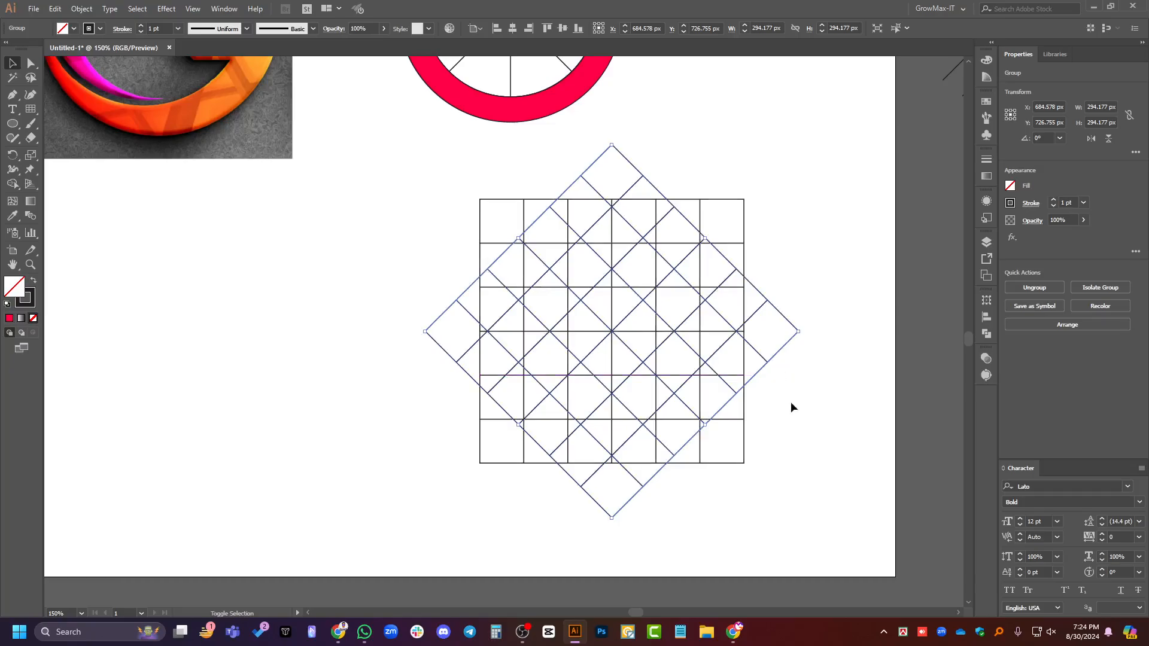
left_click(800, 437)
Select both overlapping grids, swap fill and stroke, and merge their central cells into a solid black letter M with Shape Builder.
scroll(800, 436, "up", 2)
left_click_drag(826, 423, 493, 324)
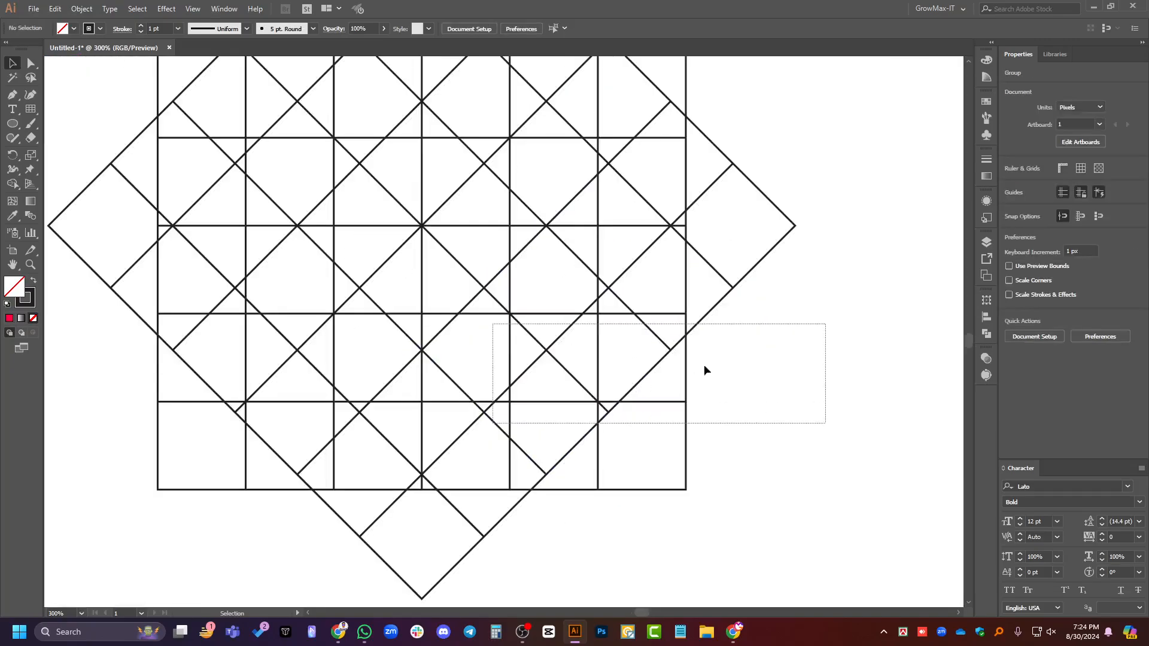
left_click_drag(704, 370, 731, 401)
scroll(731, 401, "down", 2)
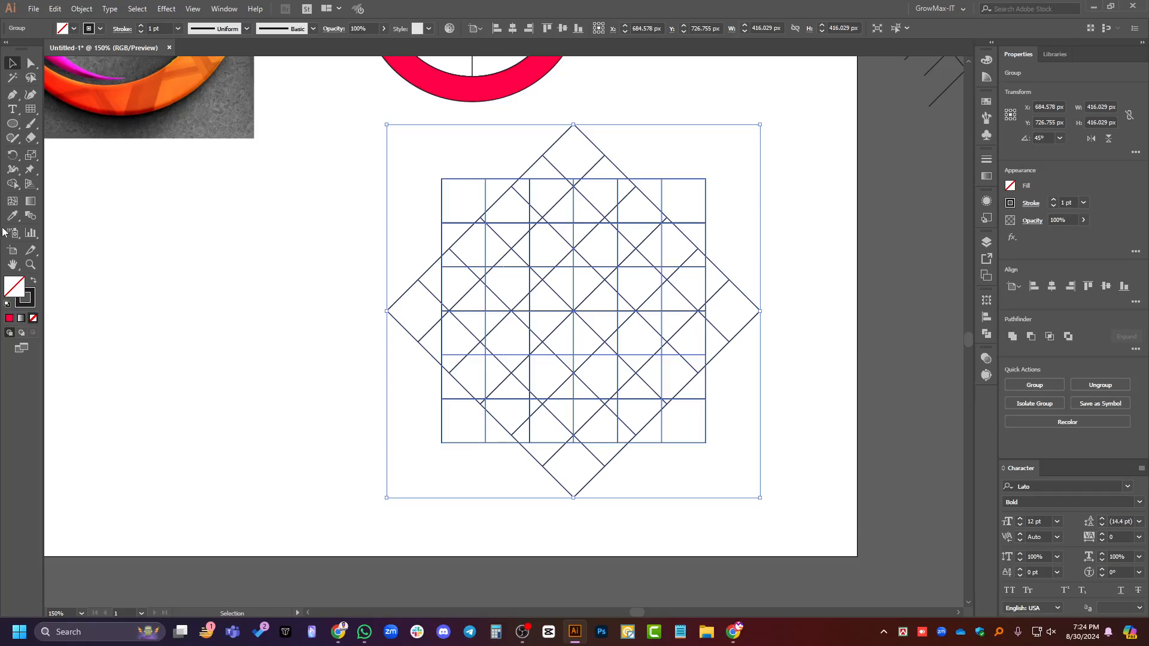
left_click(13, 185)
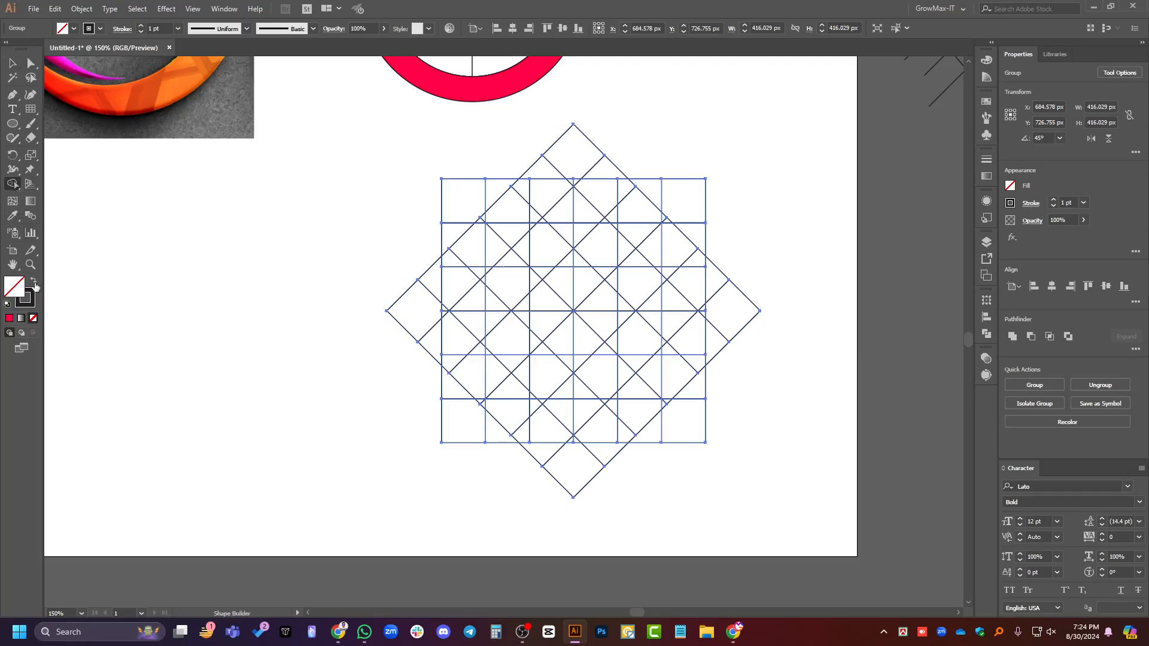
left_click(34, 282)
scroll(531, 353, "up", 1)
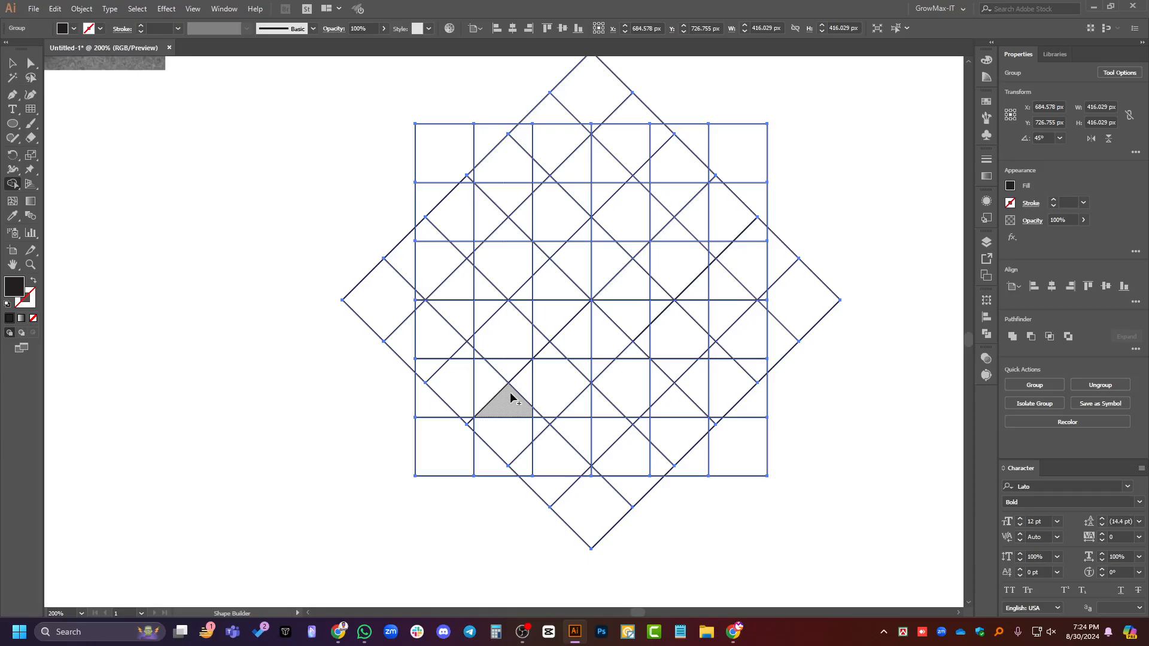
mouse_move(509, 401)
left_mouse_down()
mouse_move(506, 344)
mouse_move(480, 358)
mouse_move(521, 308)
mouse_move(492, 304)
mouse_move(516, 294)
mouse_move(522, 254)
mouse_move(475, 244)
mouse_move(538, 271)
mouse_move(550, 298)
mouse_move(526, 288)
mouse_move(564, 325)
mouse_move(581, 324)
mouse_move(592, 362)
mouse_move(634, 295)
mouse_move(667, 272)
mouse_move(647, 273)
mouse_move(656, 302)
mouse_move(683, 254)
mouse_move(702, 247)
mouse_move(692, 333)
left_mouse_up()
mouse_move(670, 318)
left_mouse_down()
mouse_move(700, 352)
mouse_move(693, 380)
mouse_move(668, 370)
mouse_move(689, 414)
left_mouse_up()
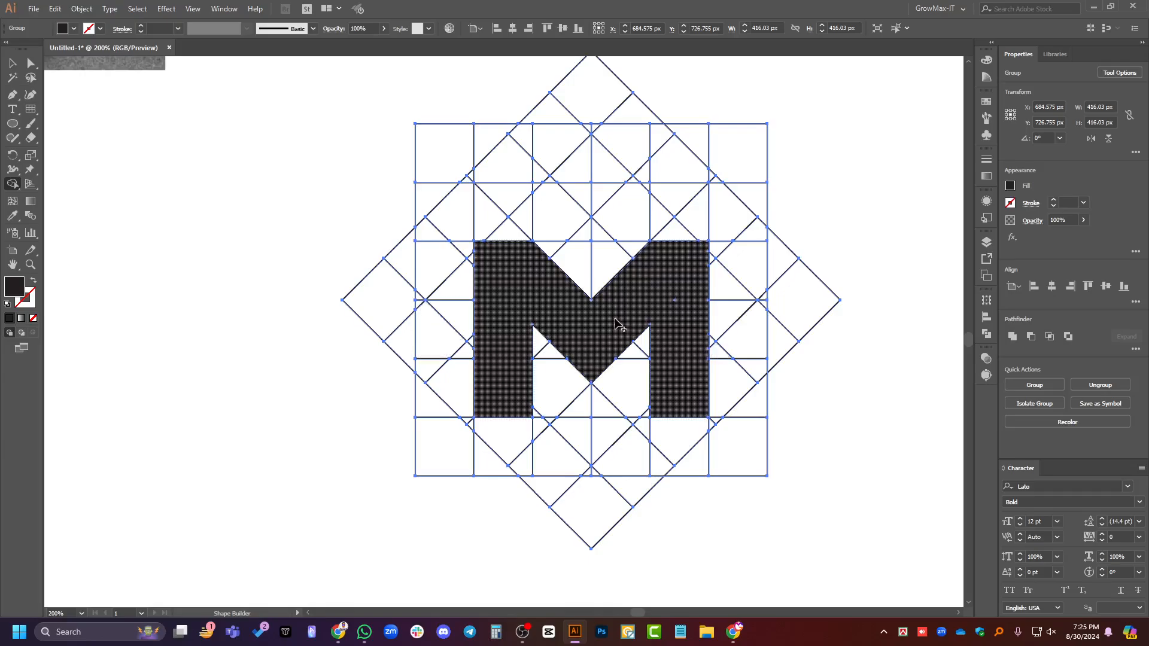
scroll(617, 323, "down", 2)
scroll(616, 324, "up", 2)
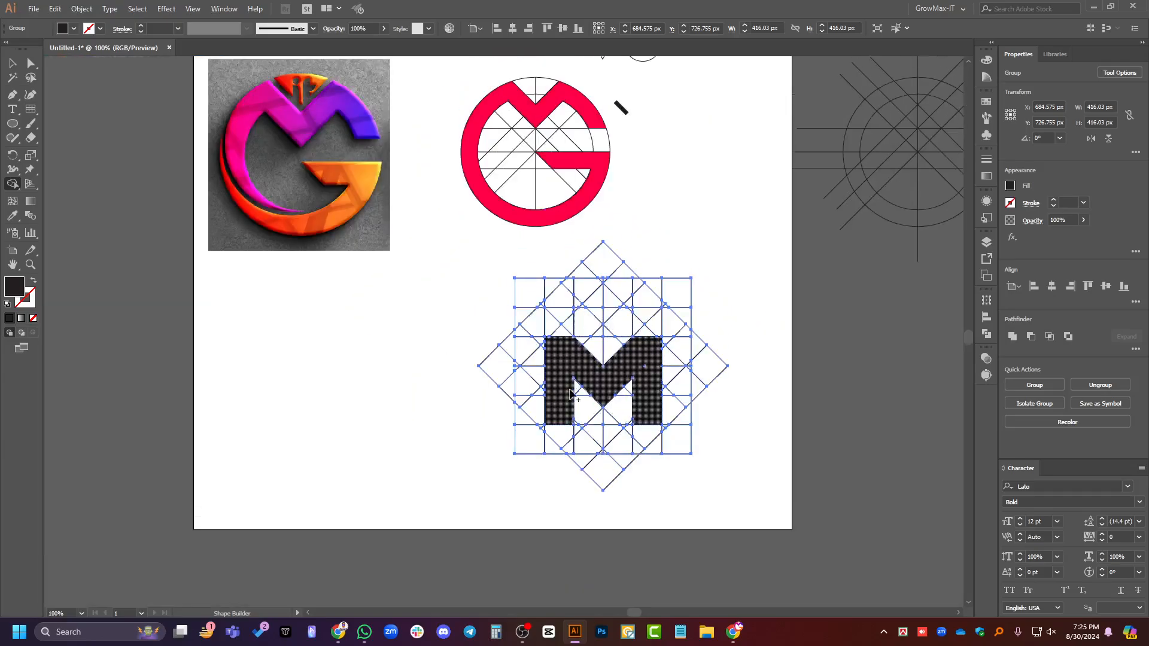
scroll(626, 372, "up", 1)
scroll(624, 418, "down", 1)
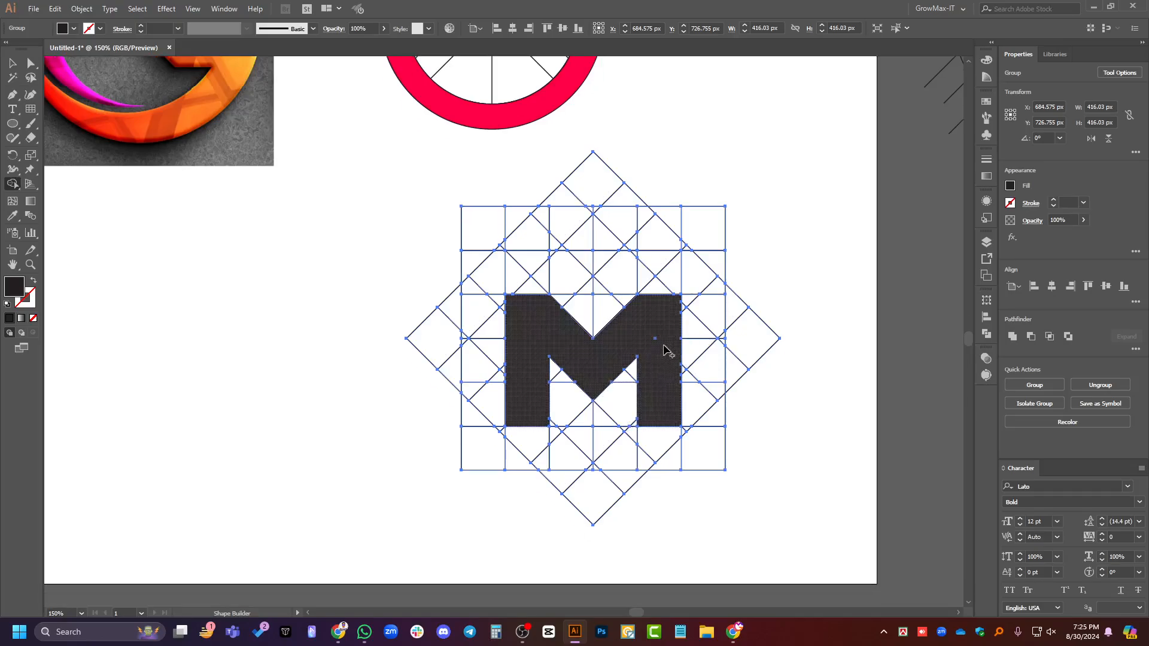
scroll(662, 350, "up", 1)
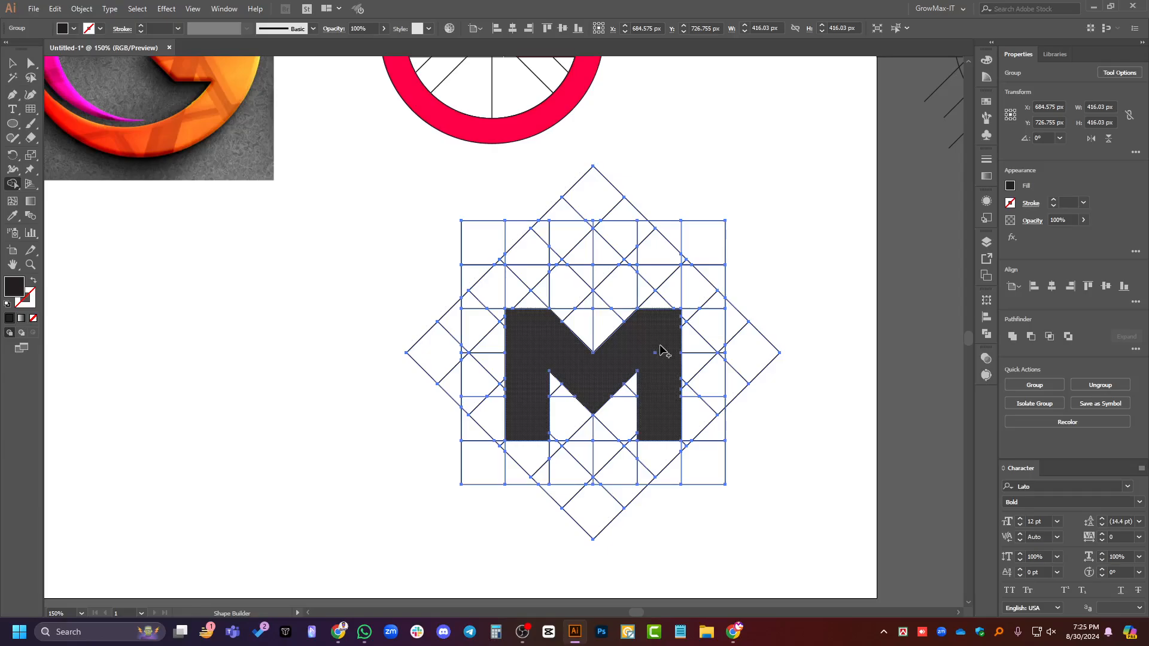
left_click(662, 351)
Revisit the square word logo results in Chrome, opening a blank tab beside them, and return to the Illustrator artboard.
left_click(338, 632)
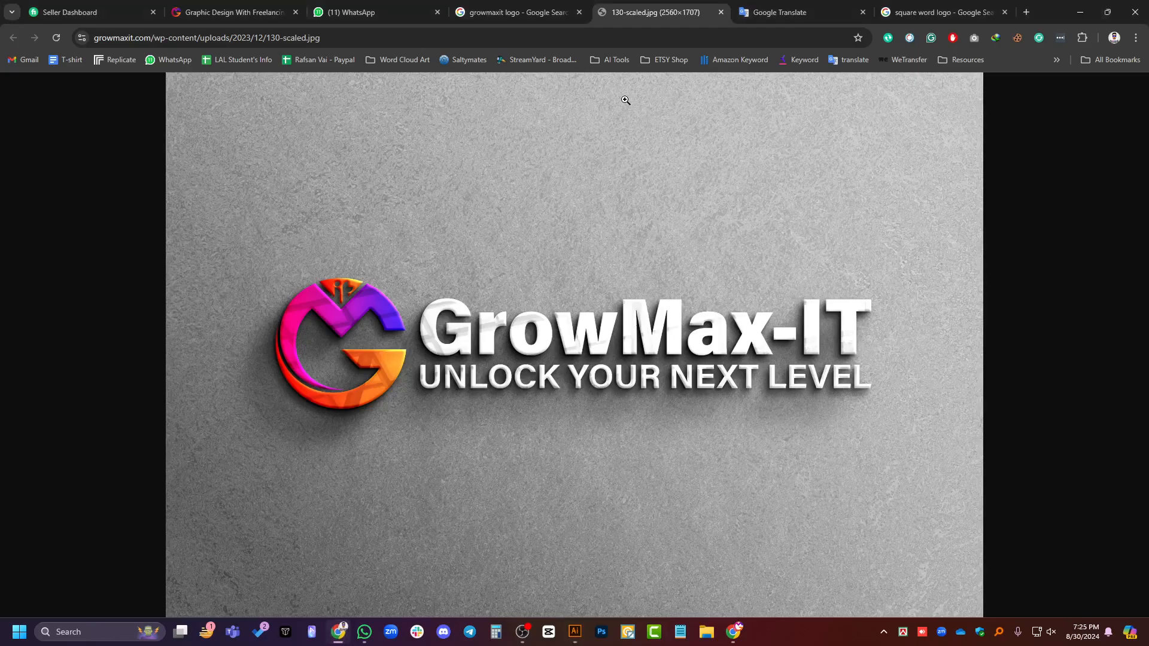
left_click(952, 13)
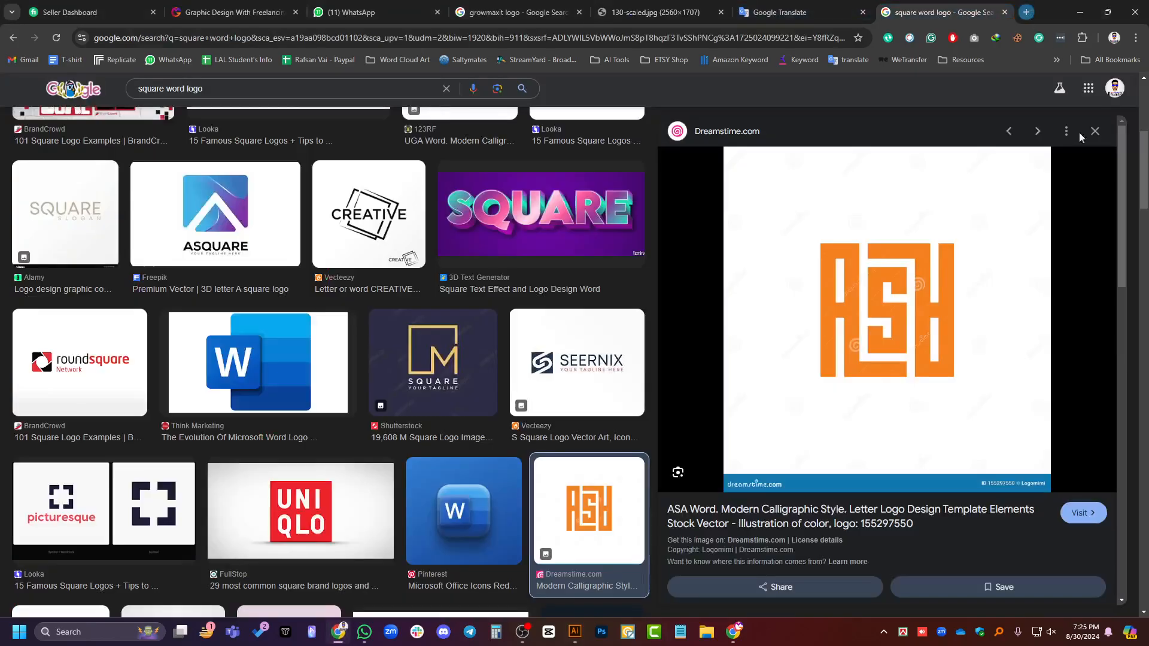
key("ctrl+t")
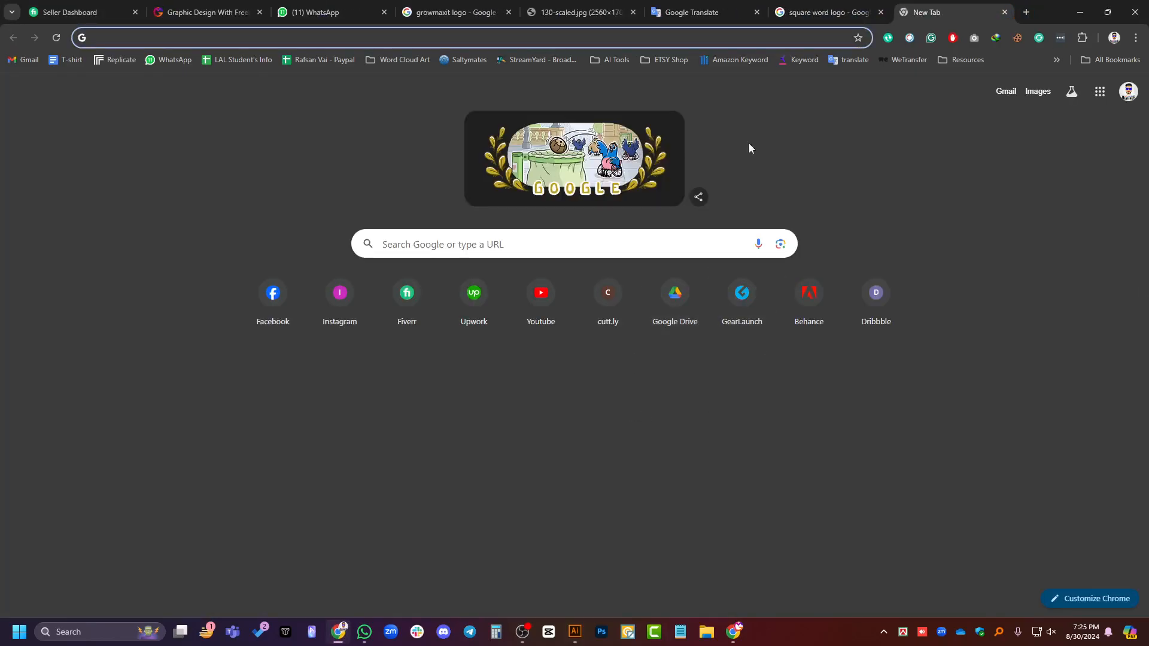
left_click(575, 632)
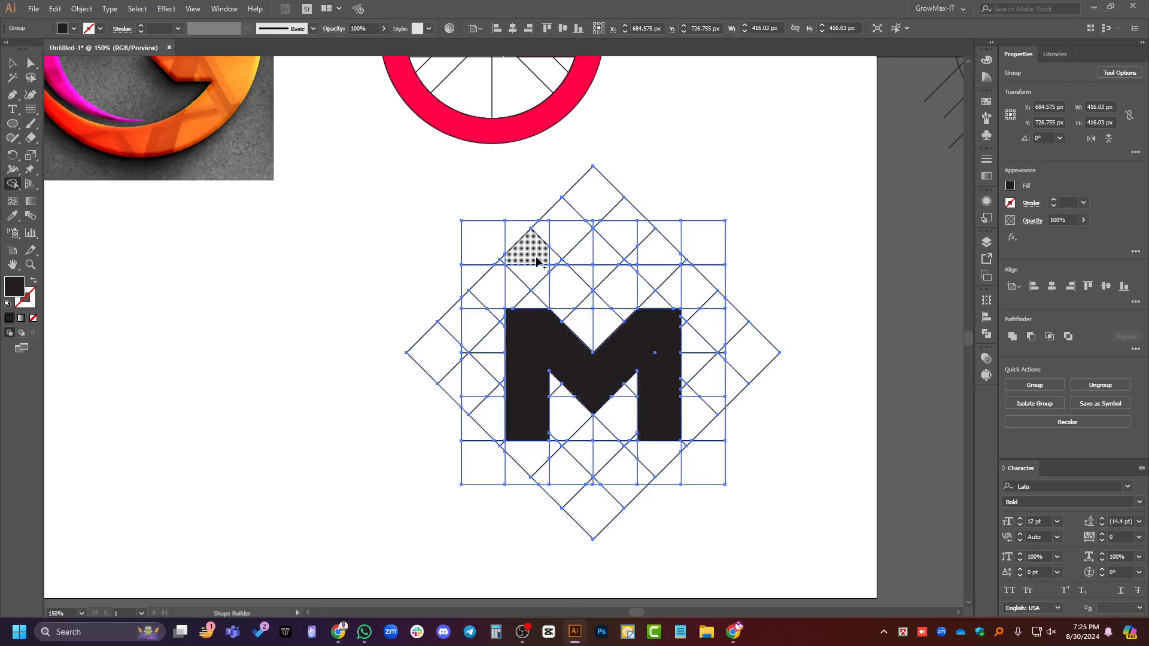
scroll(768, 383, "down", 1)
scroll(509, 219, "up", 2)
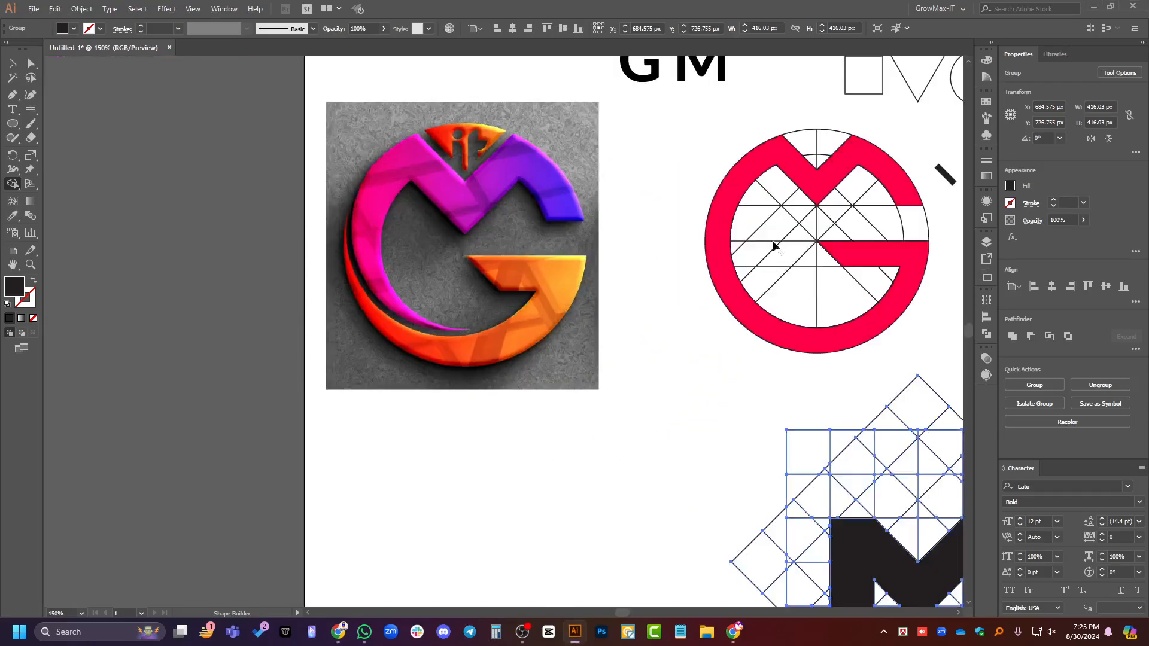
Switch to Chrome and search Google Images for "sketch to logo".
scroll(828, 223, "right", 1)
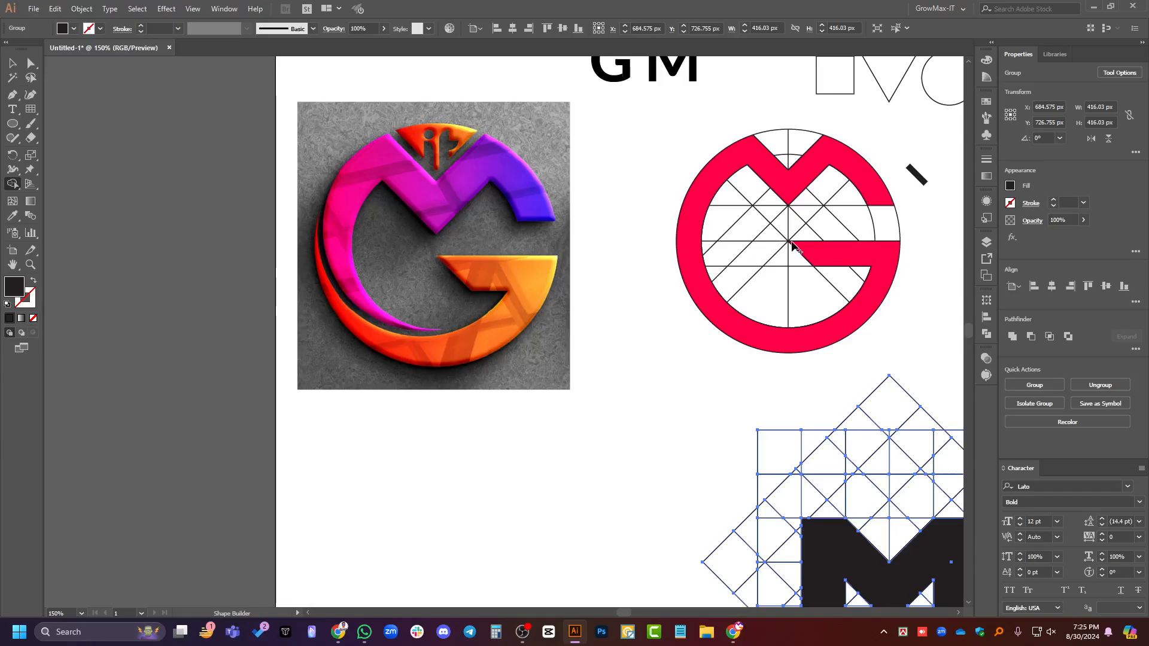
scroll(793, 245, "right", 1)
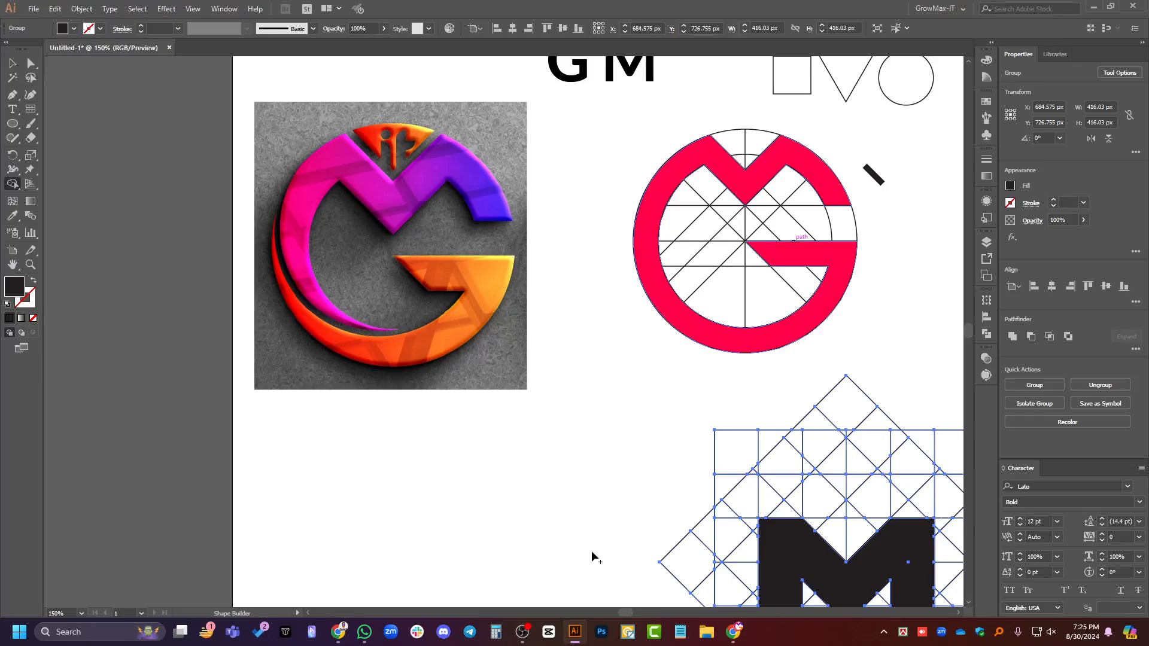
left_click(338, 632)
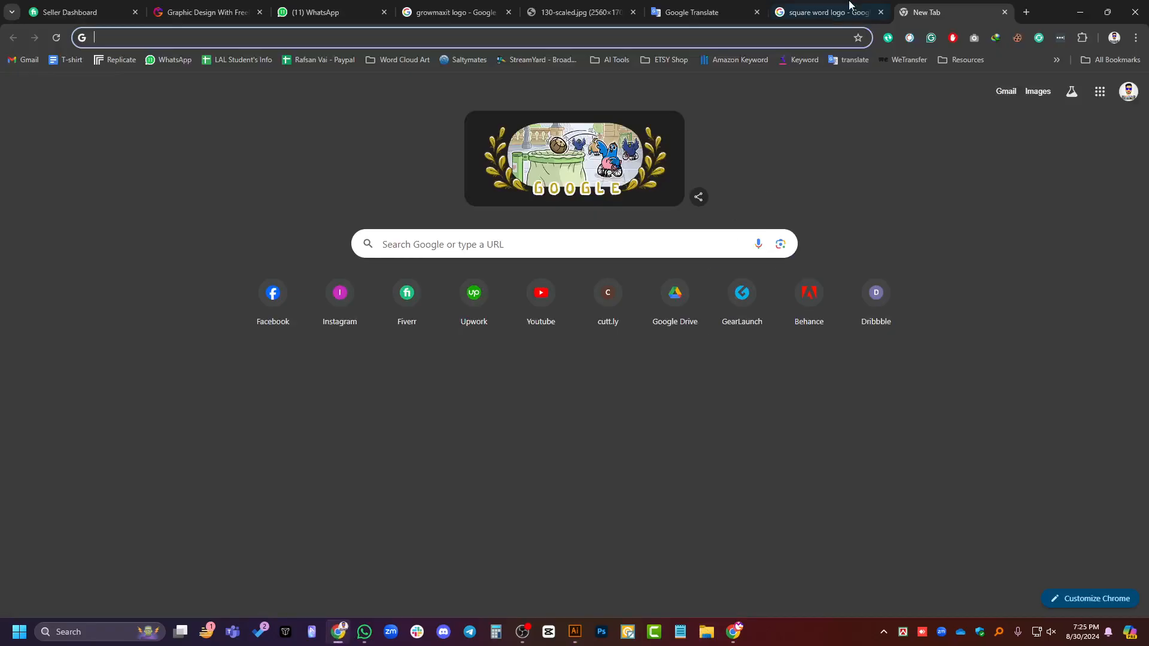
type("s")
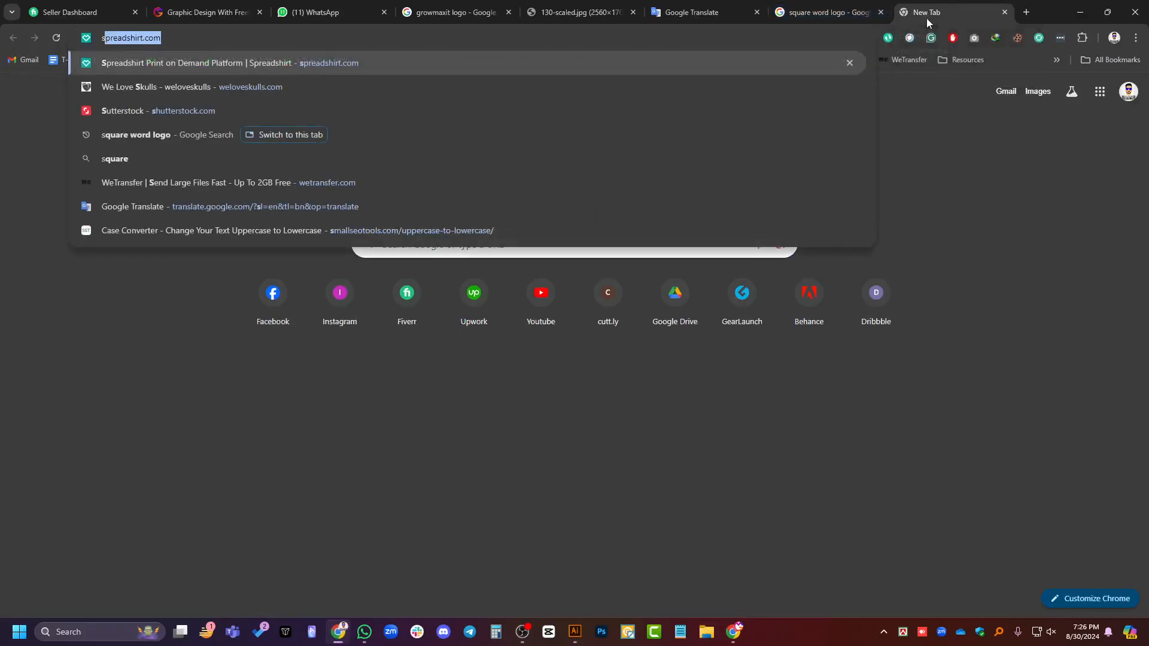
type("ketch")
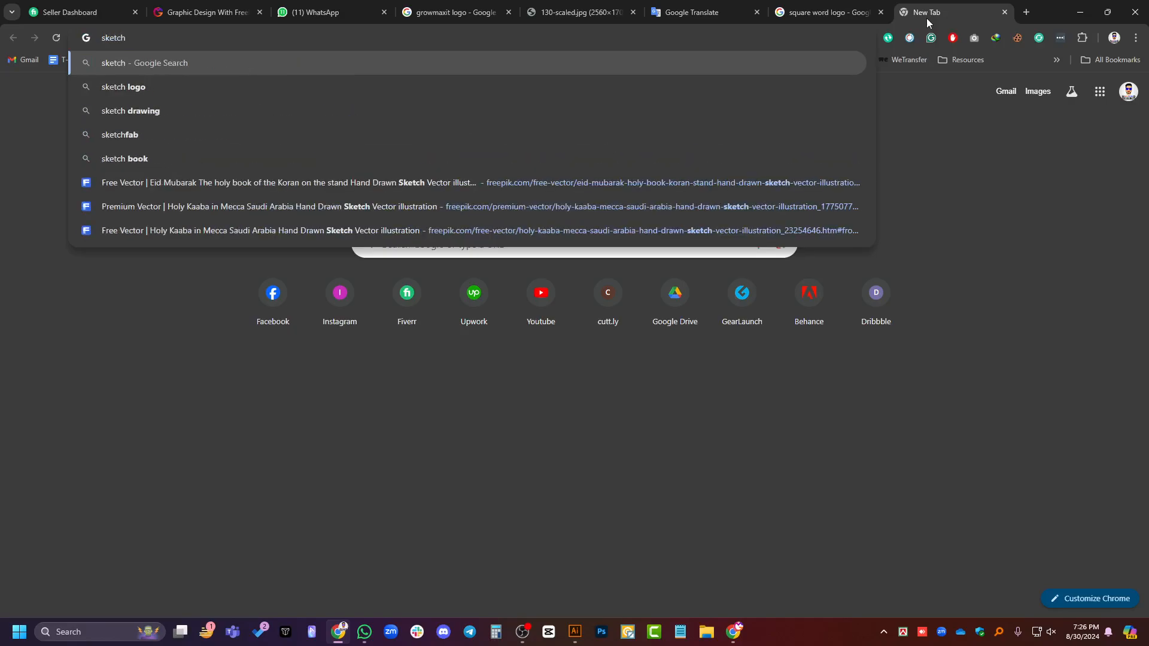
type(" to logo")
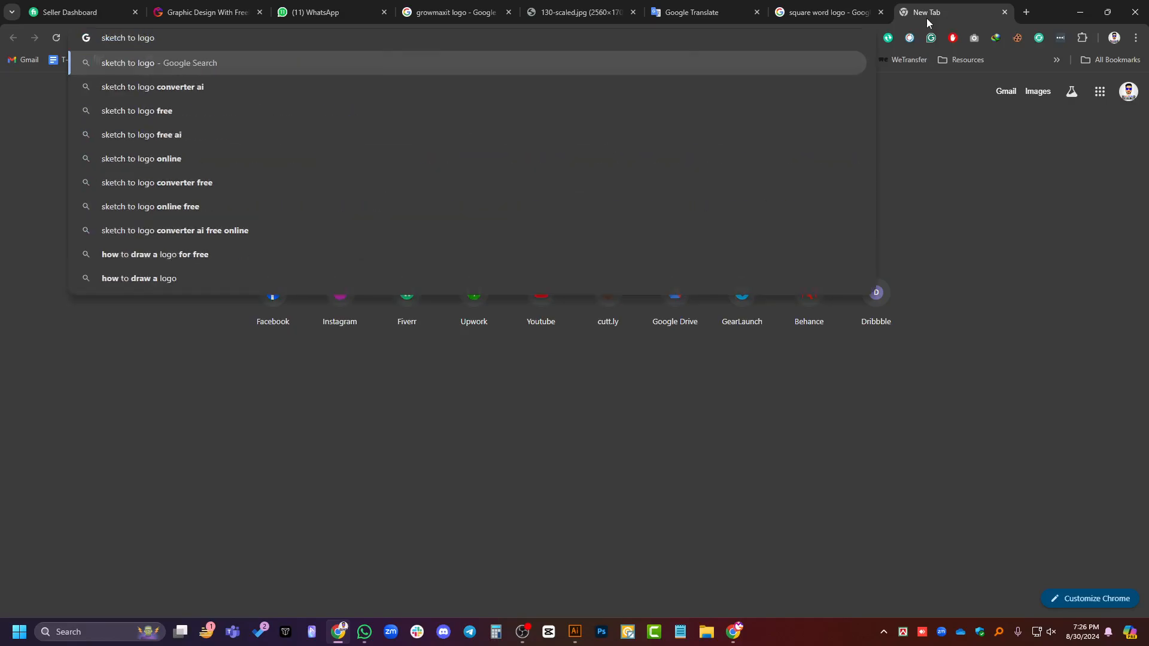
key("Return")
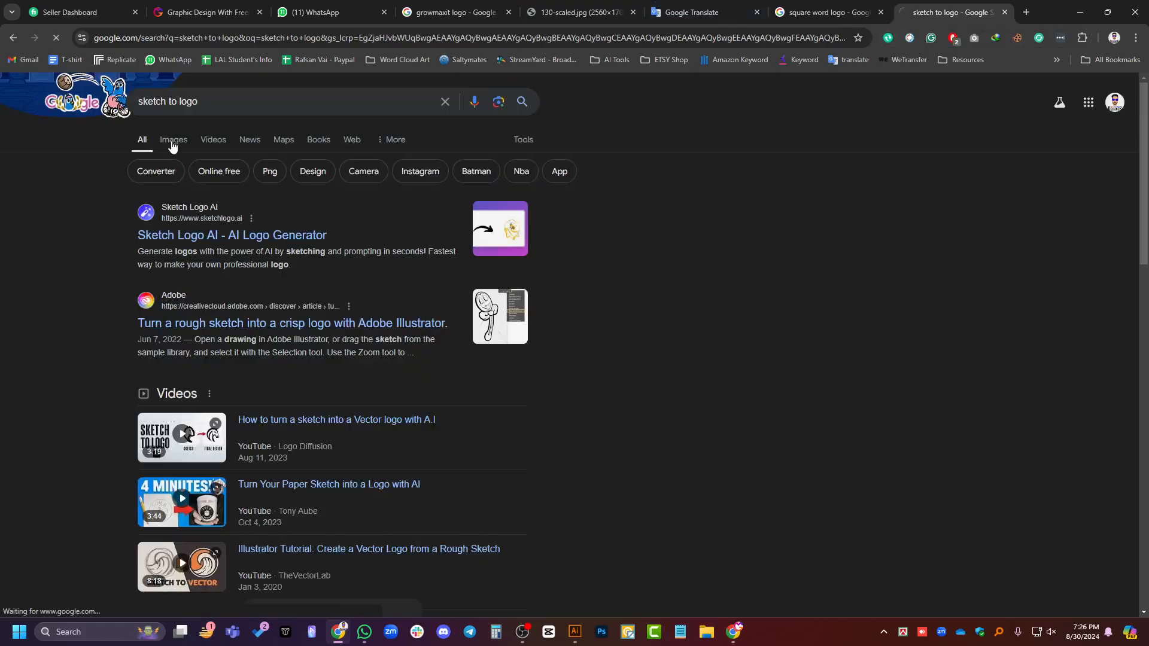
left_click(173, 141)
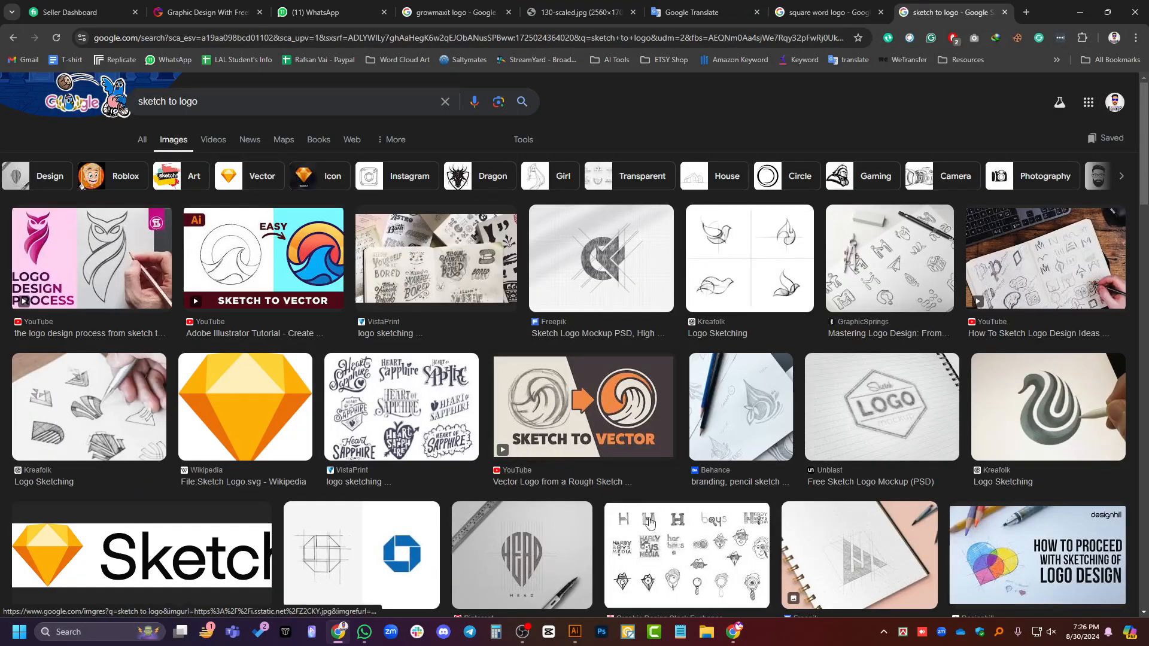
Preview the wave sketch-to-vector image results, including the Illustrator tutorial, and open Freepik's Sketch Logo Mockup PSD result.
left_click(634, 413)
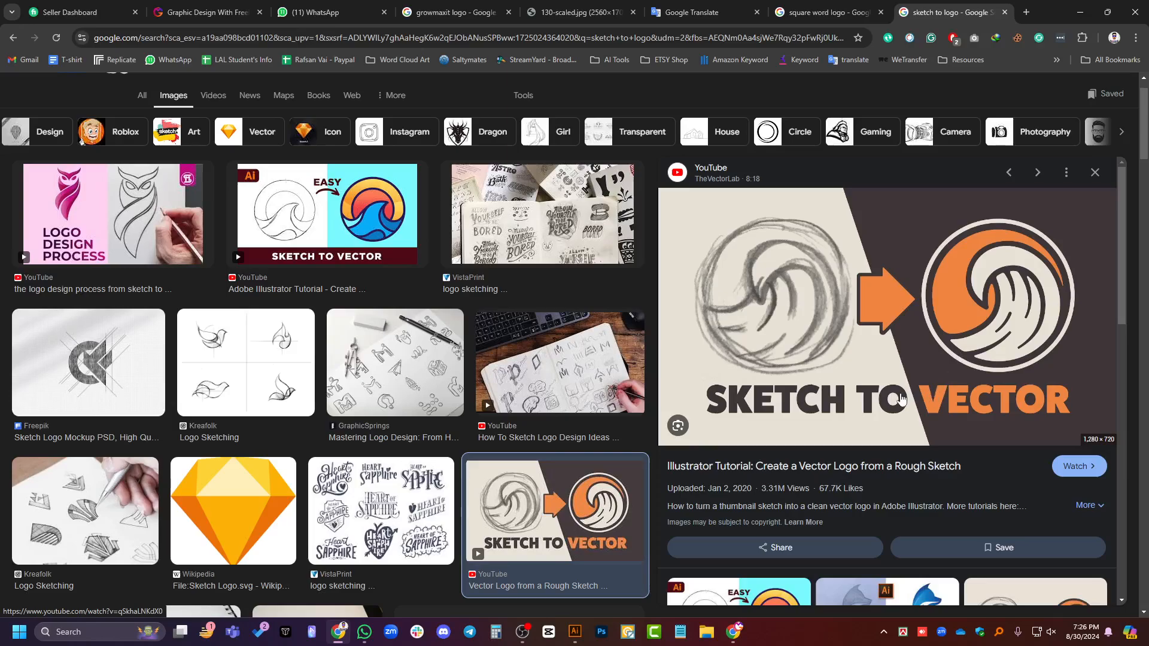
scroll(902, 396, "down", 3)
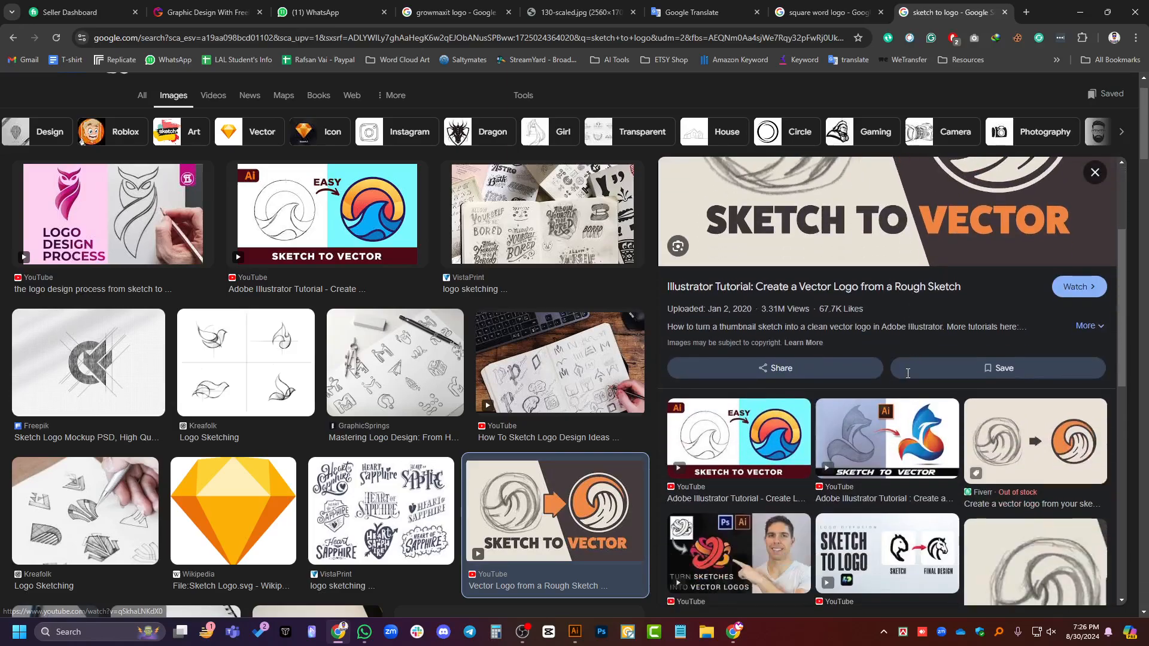
left_click(735, 455)
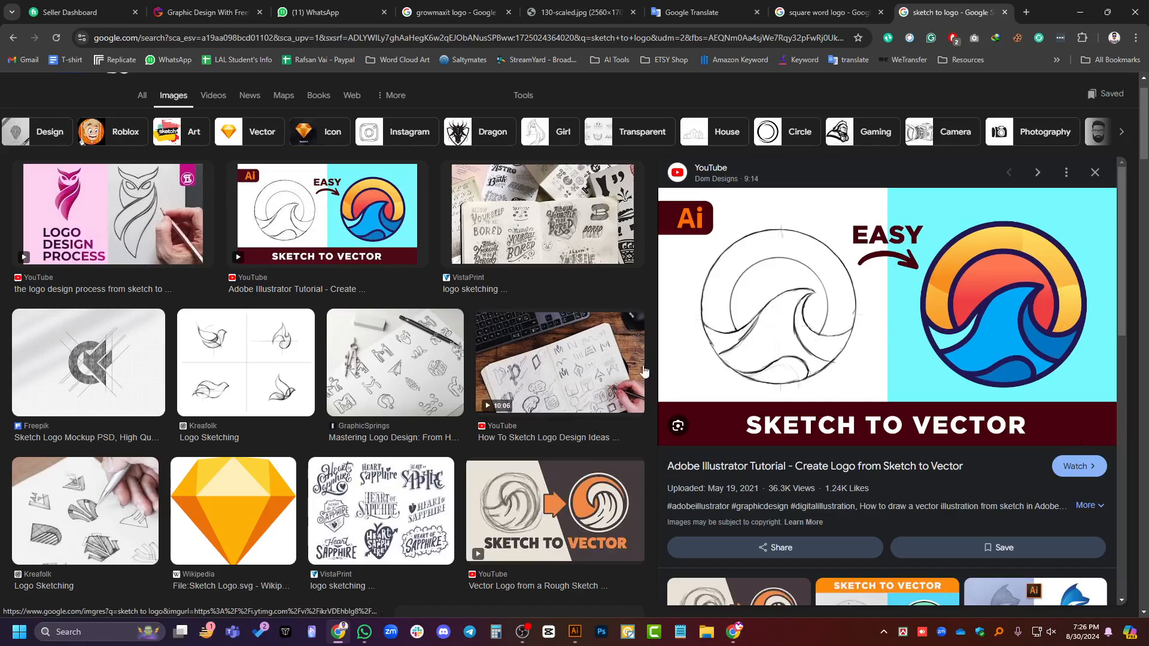
scroll(489, 422, "down", 5)
scroll(489, 422, "up", 3)
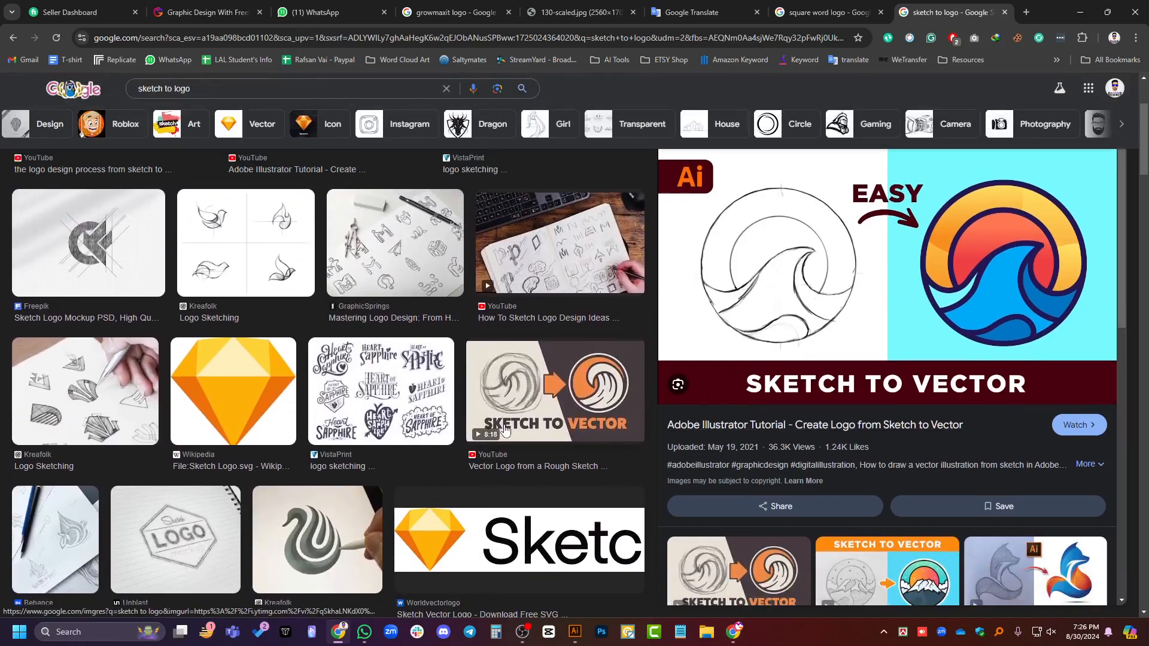
scroll(489, 422, "up", 1)
left_click(122, 305)
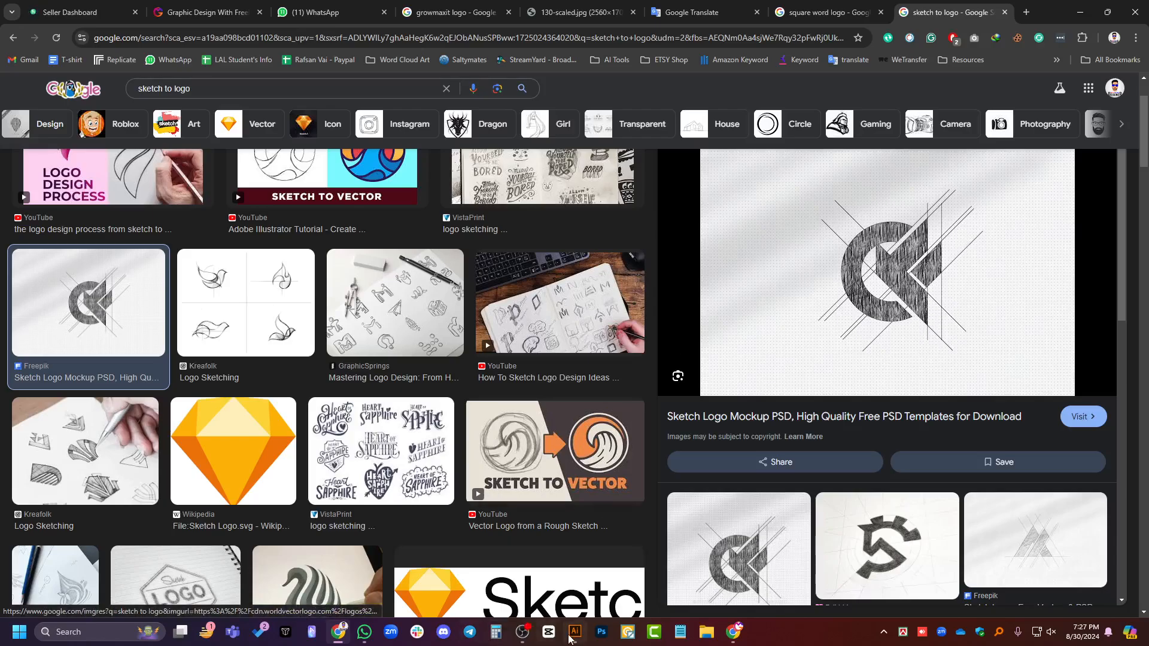
Return to Illustrator and examine the reference logo, the red GM monogram on its guides and the grid-built M.
left_click(573, 633)
left_click(572, 636)
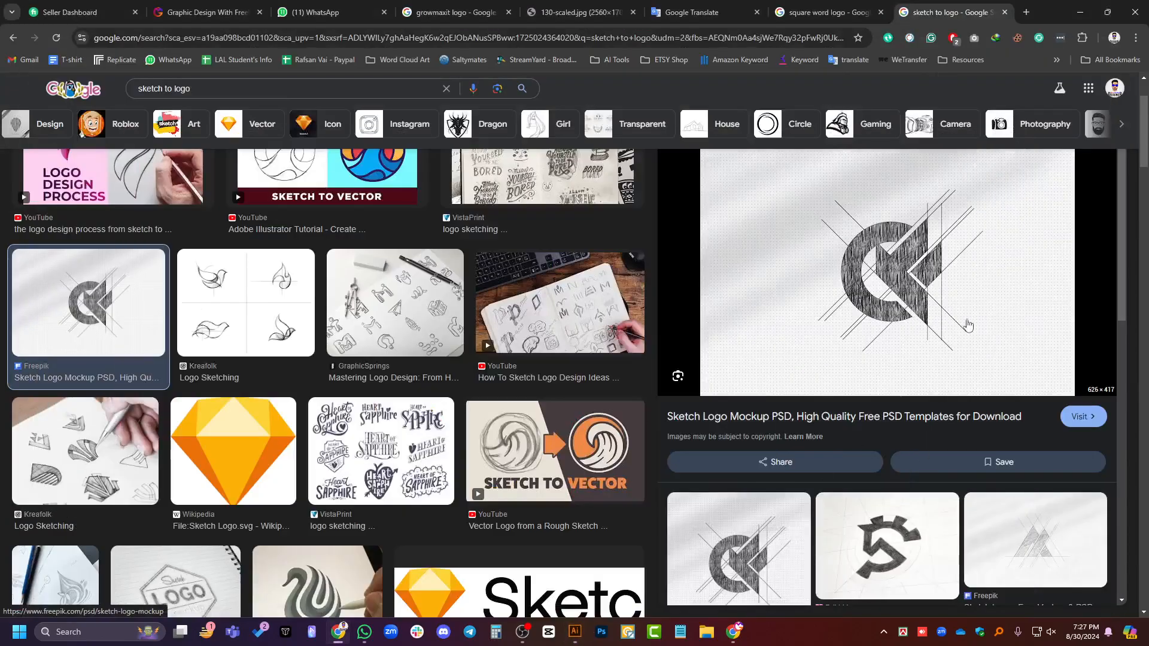
left_click(575, 633)
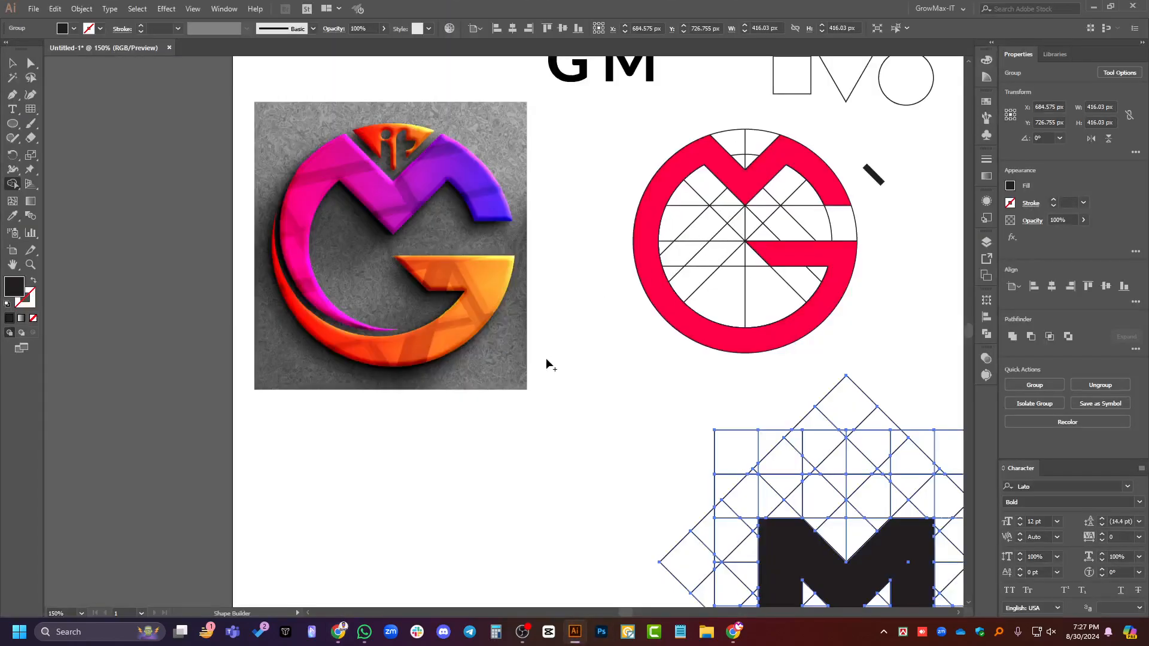
scroll(543, 361, "down", 4)
scroll(630, 374, "up", 1)
scroll(755, 323, "up", 2)
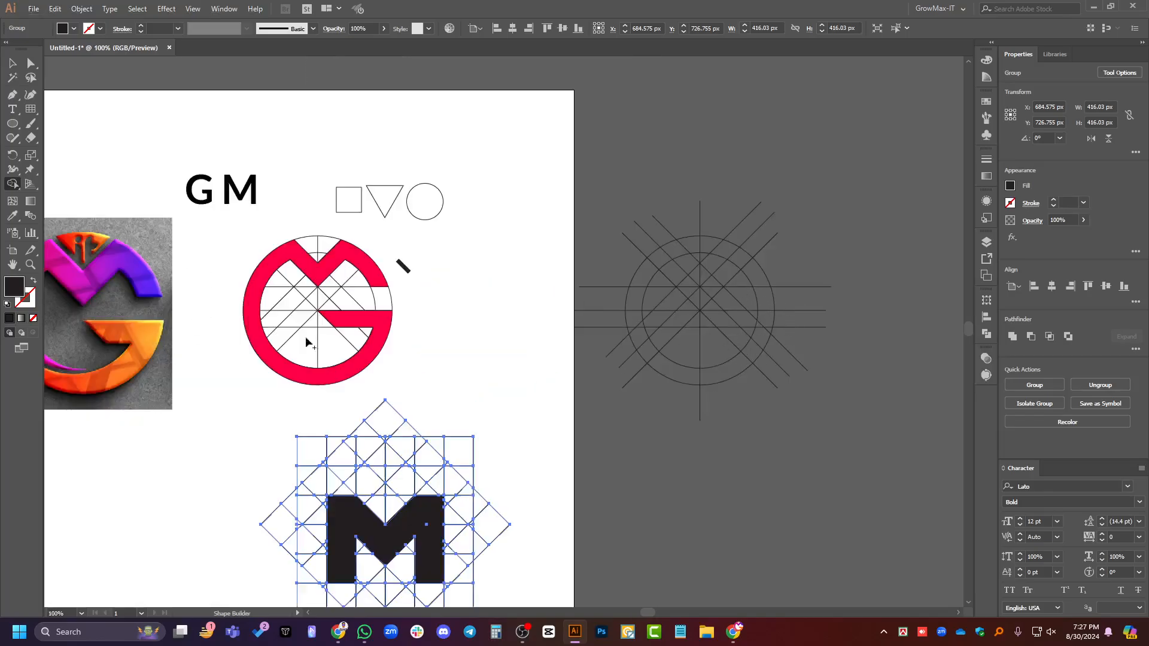
scroll(483, 346, "up", 1)
scroll(264, 349, "left", 3)
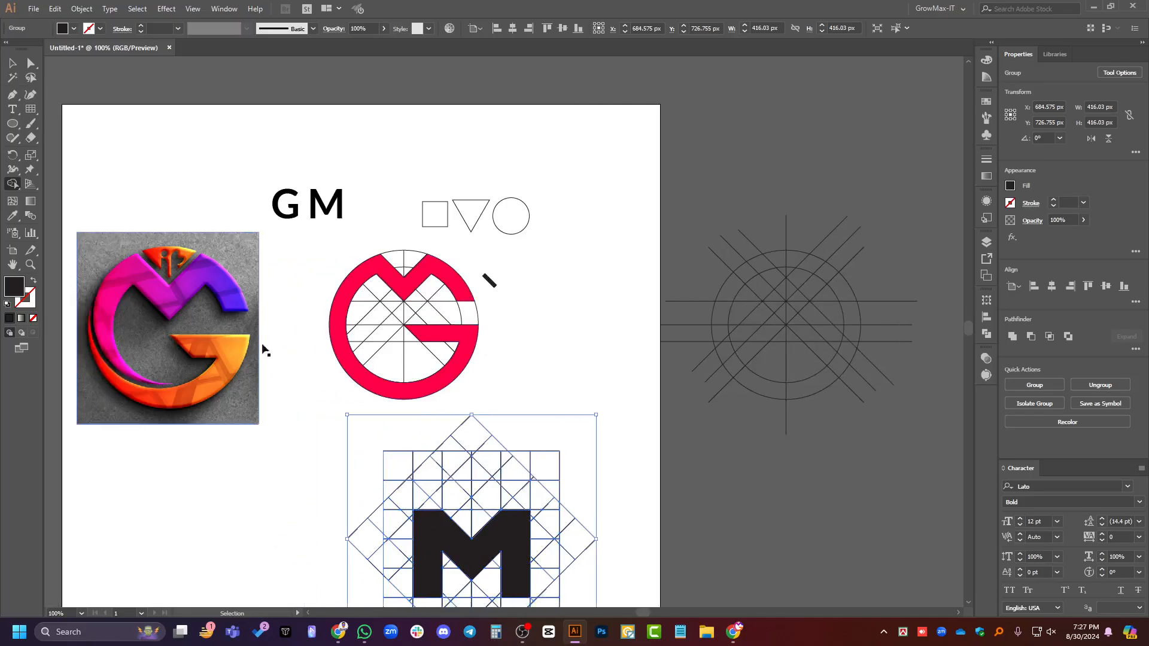
scroll(419, 371, "down", 2)
scroll(401, 288, "up", 2)
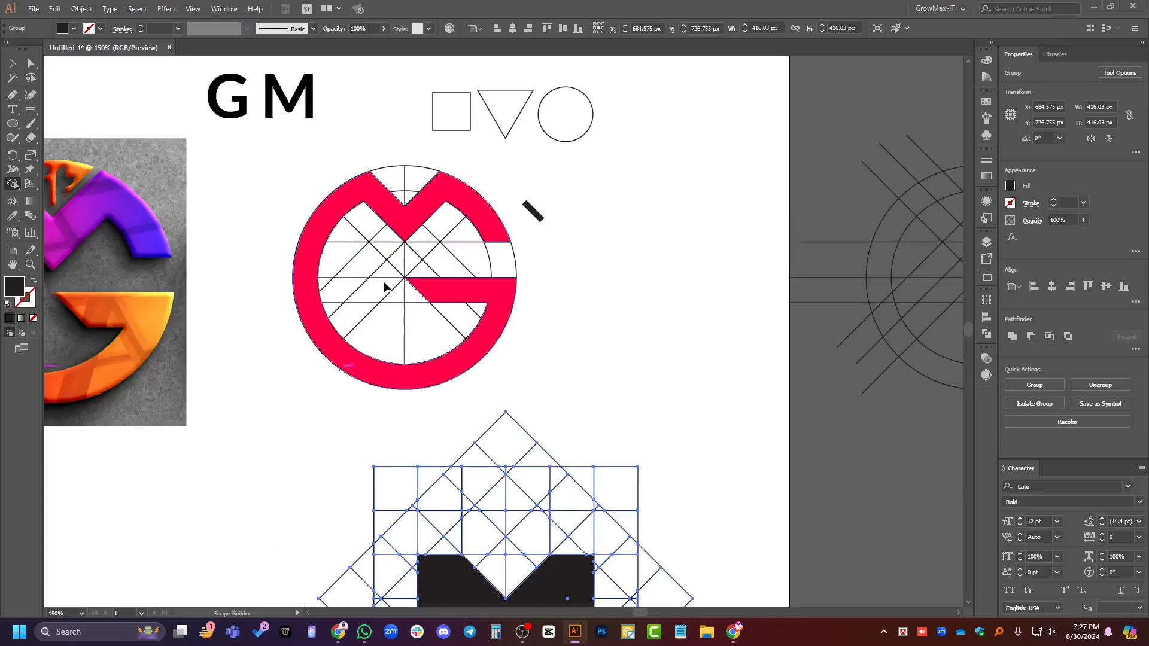
scroll(383, 281, "down", 2)
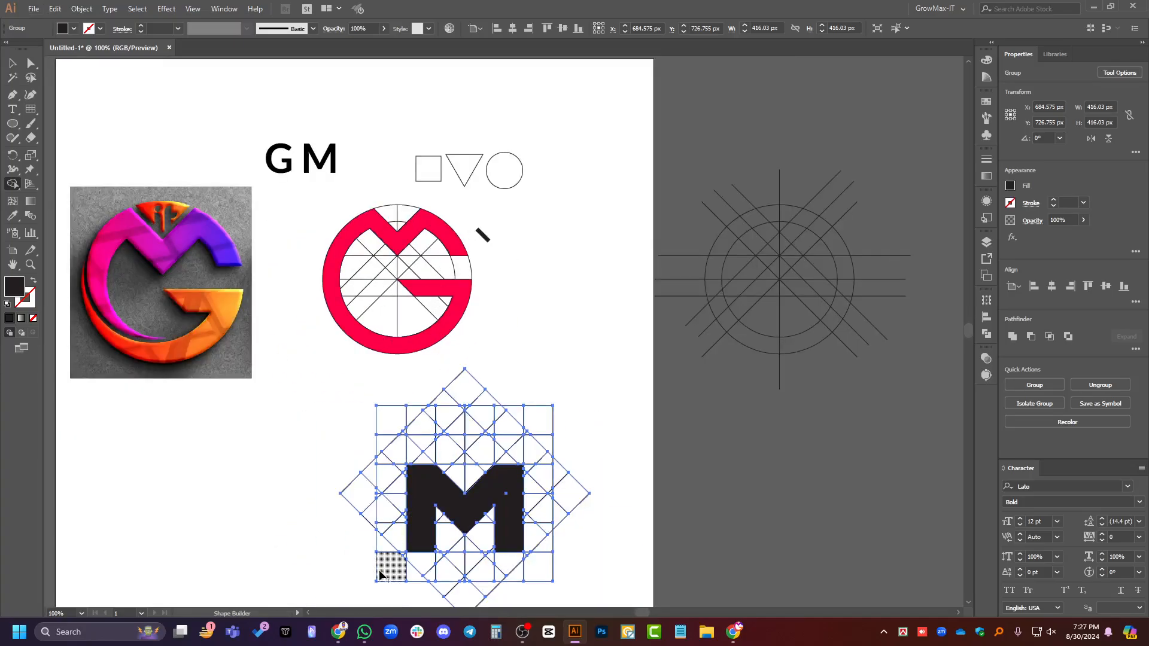
Compare the Freepik sketch mockup's construction lines in Chrome with the grid-based monogram on the Illustrator artboard.
mouse_move(343, 642)
left_click(338, 568)
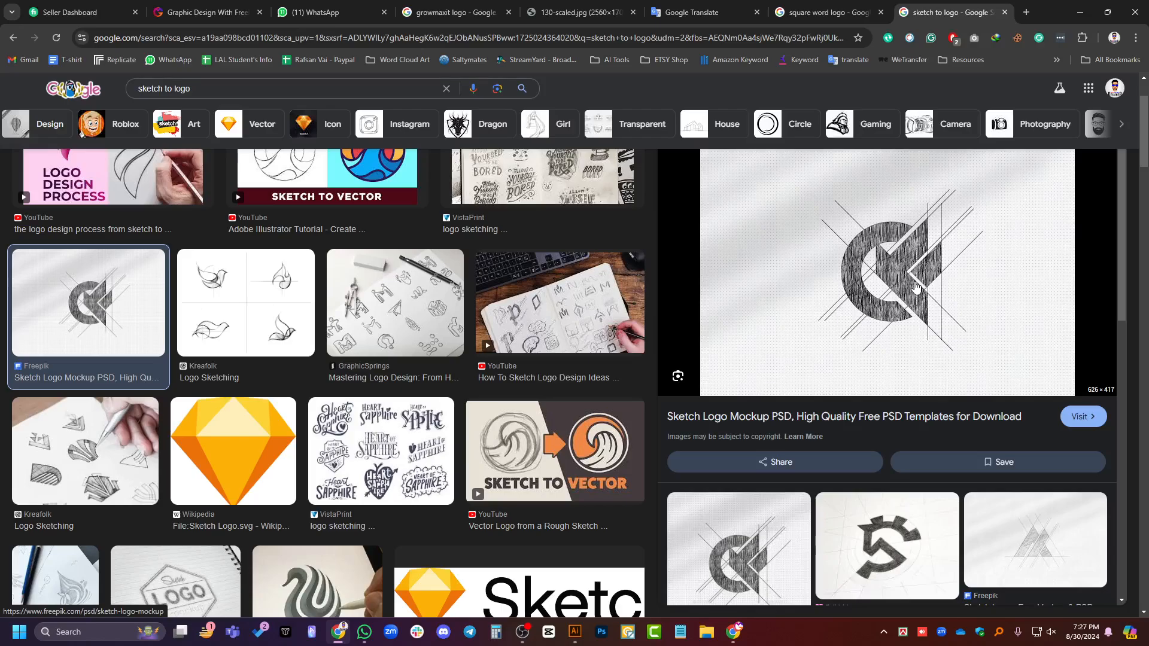
left_click(575, 632)
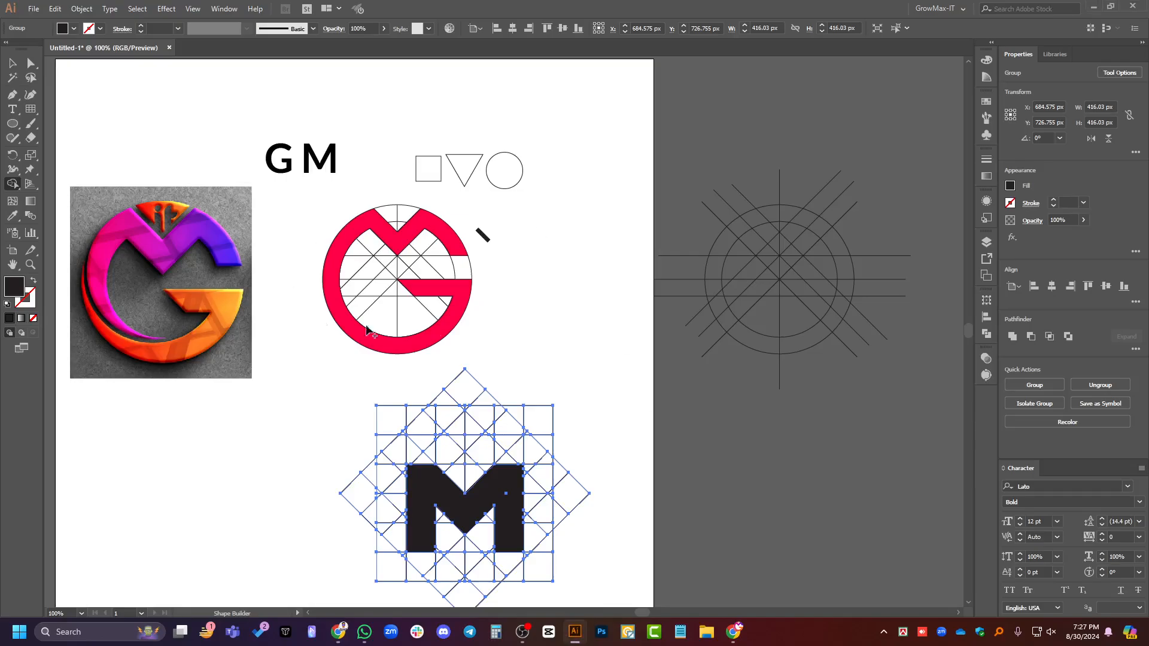
left_click(573, 633)
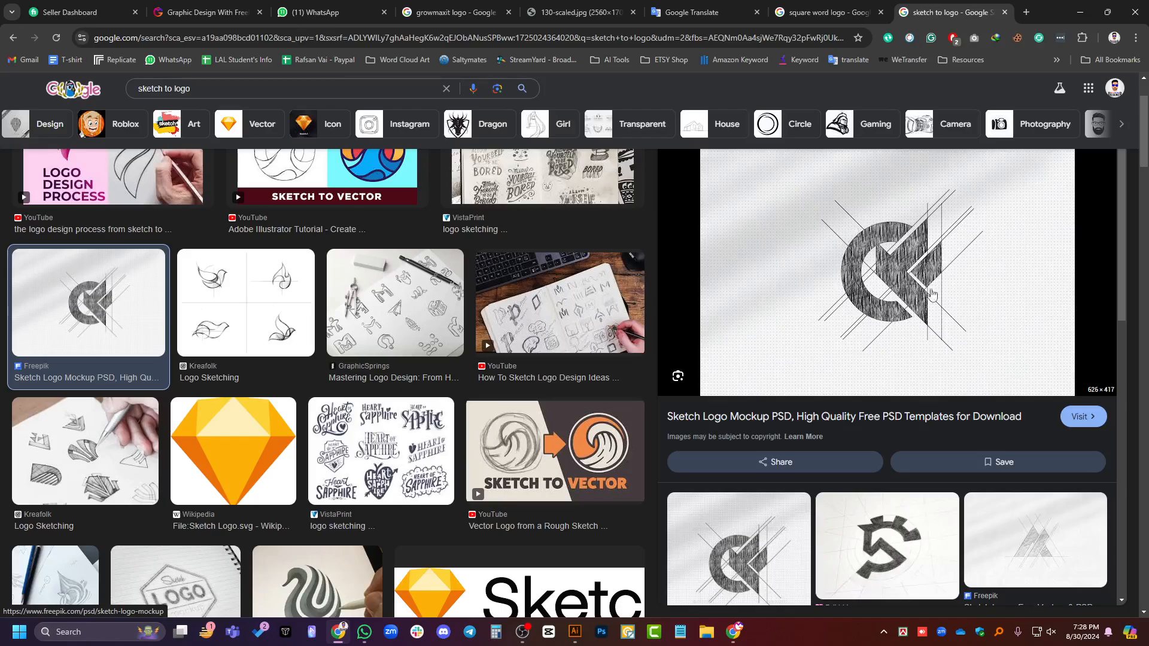
left_click(574, 632)
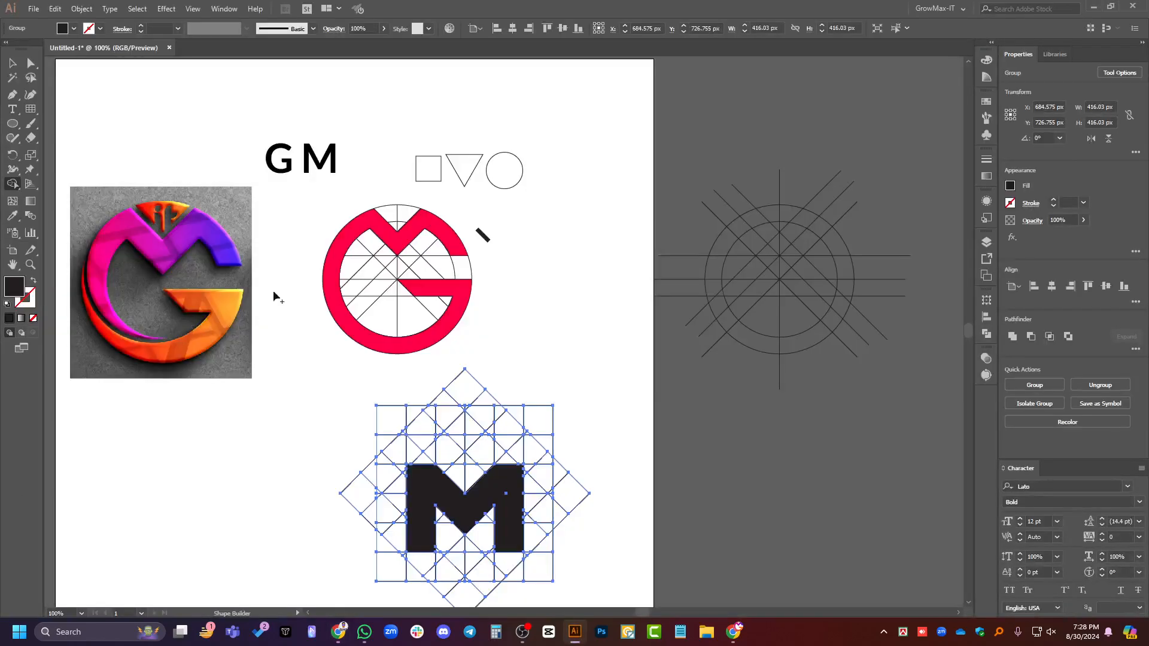
Switch to Chrome, look through the images related to the Freepik mockup, and preview the Pngtree logo sketch.
key("alt+Tab")
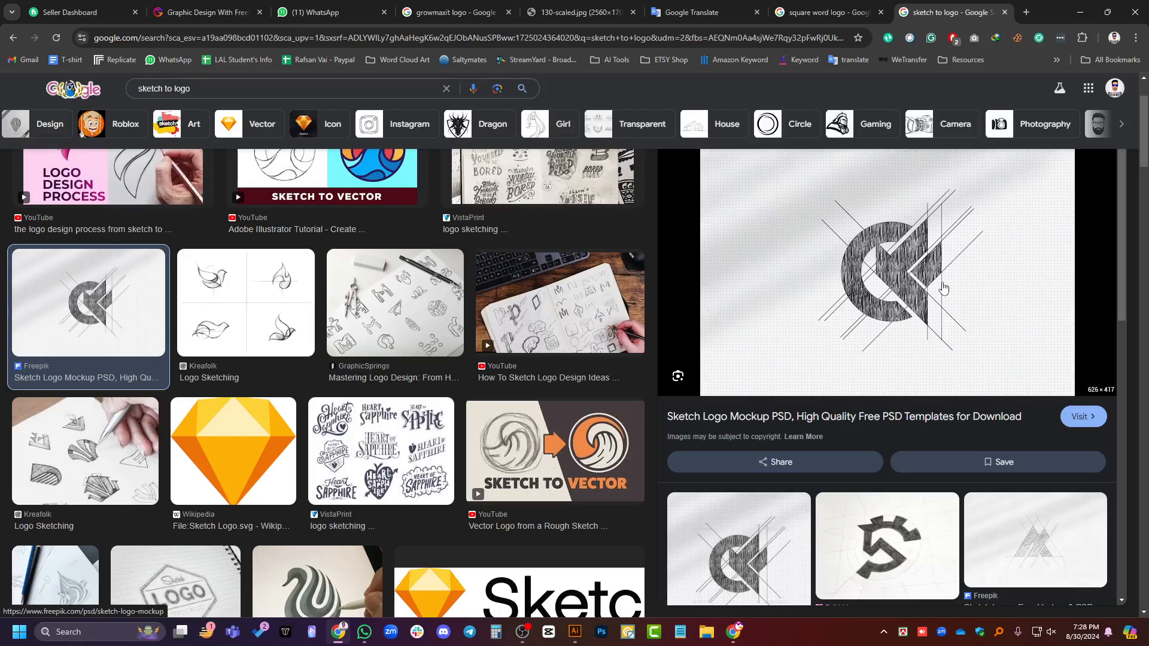
scroll(915, 345, "down", 6)
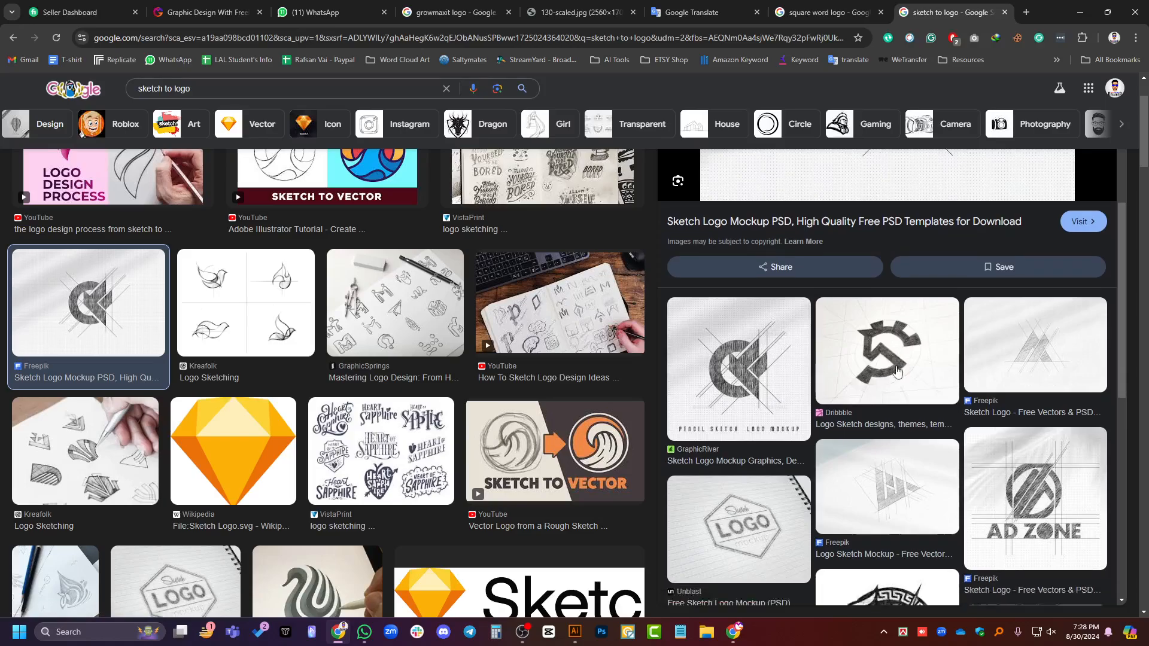
scroll(889, 422, "up", 5)
scroll(897, 359, "down", 9)
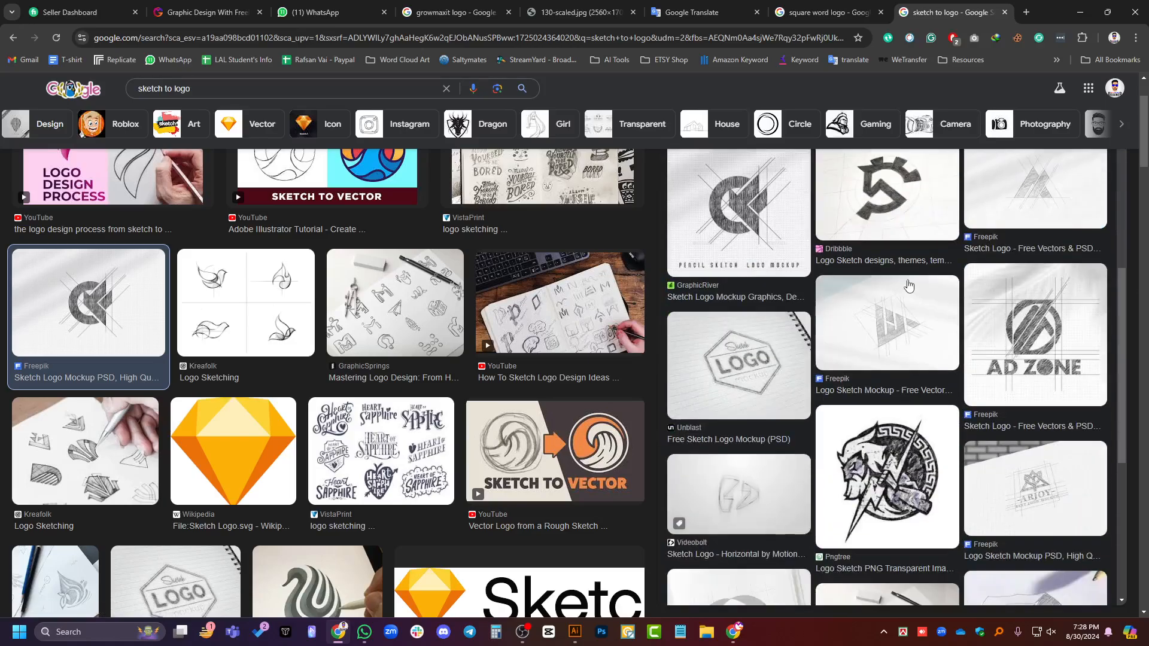
scroll(916, 359, "up", 3)
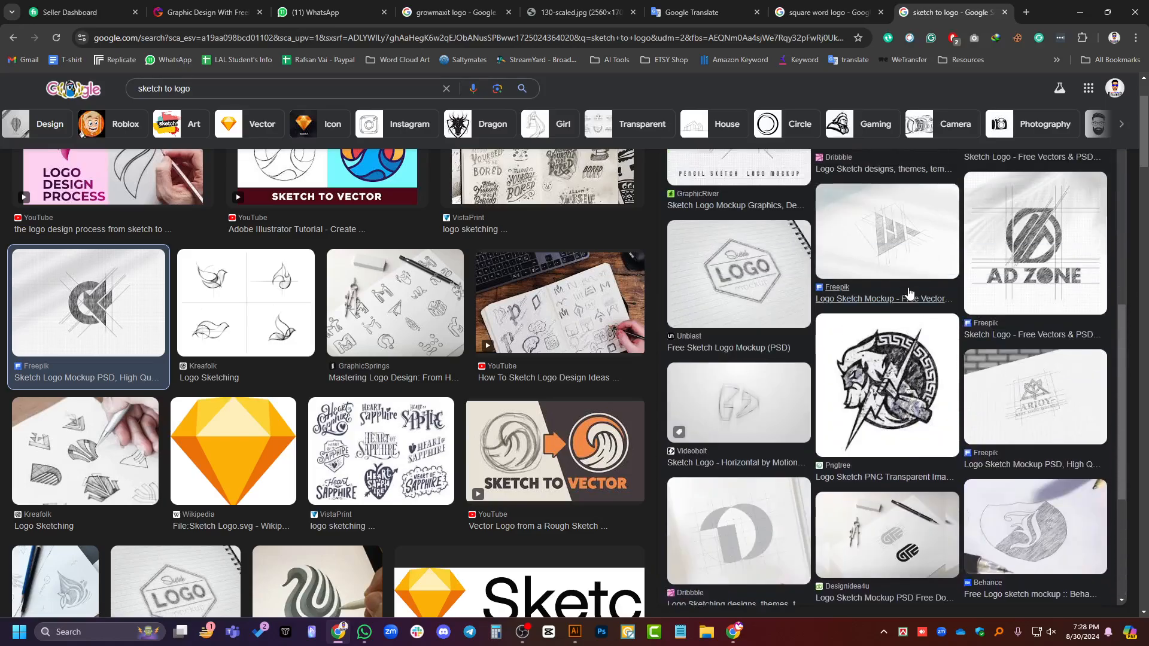
left_click(907, 391)
scroll(900, 299, "down", 2)
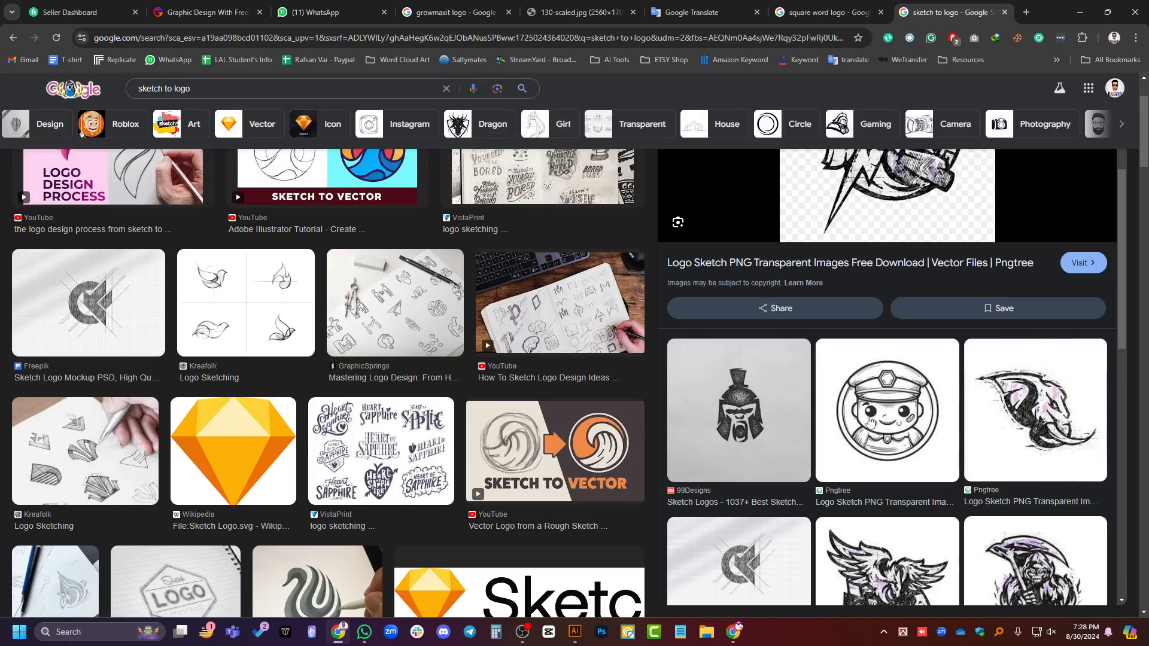
Open Pinterest's "25 Logo sketches ideas" image from the related results and browse its logo marks and similar images.
scroll(872, 422, "down", 3)
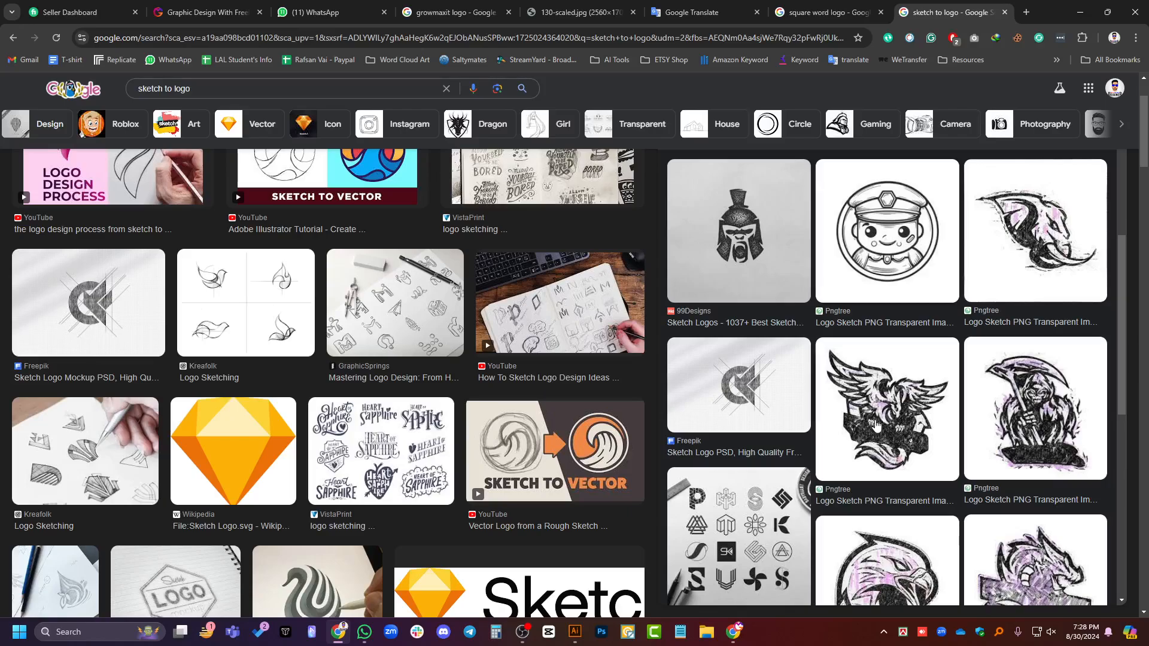
scroll(808, 385, "down", 3)
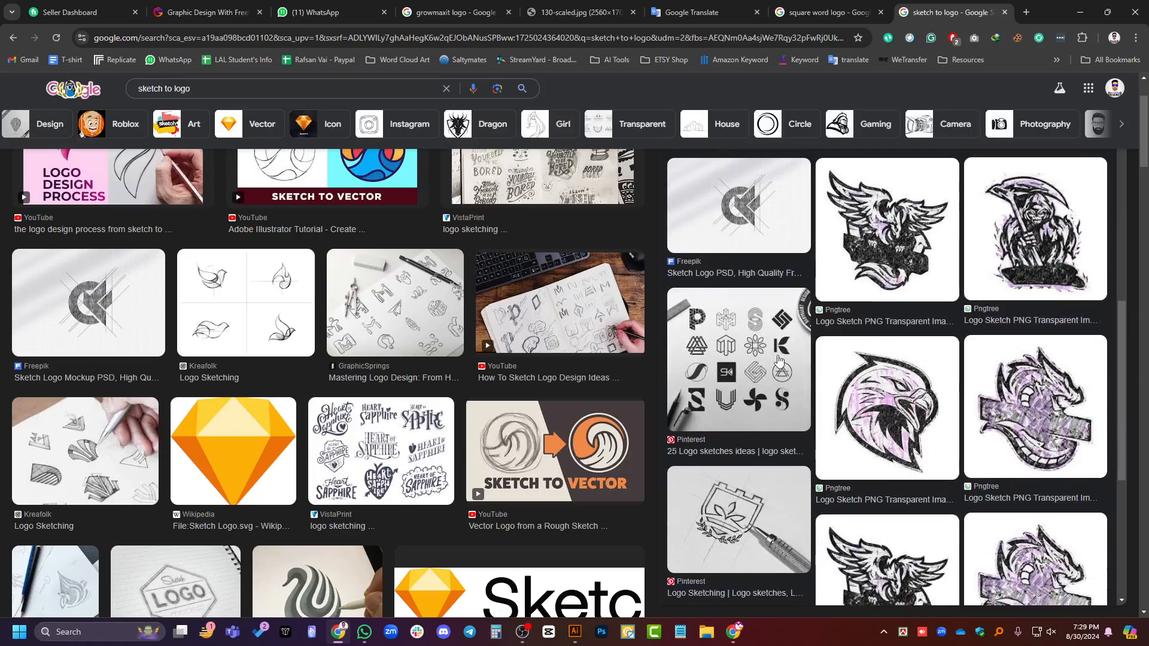
left_click(778, 360)
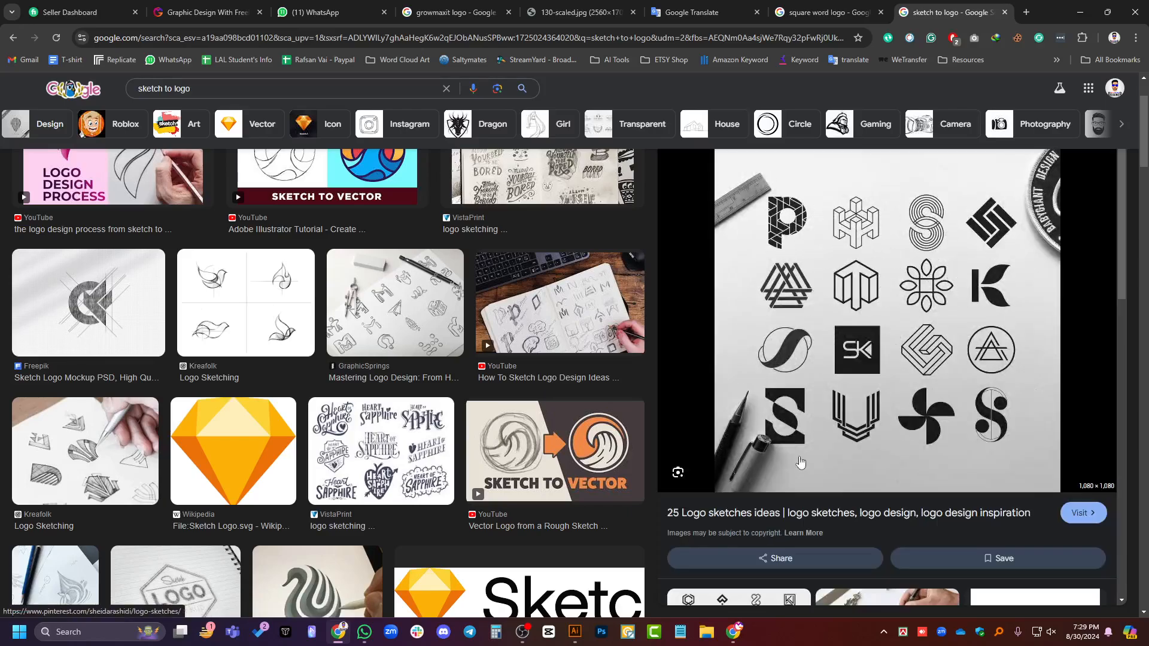
scroll(894, 391, "down", 10)
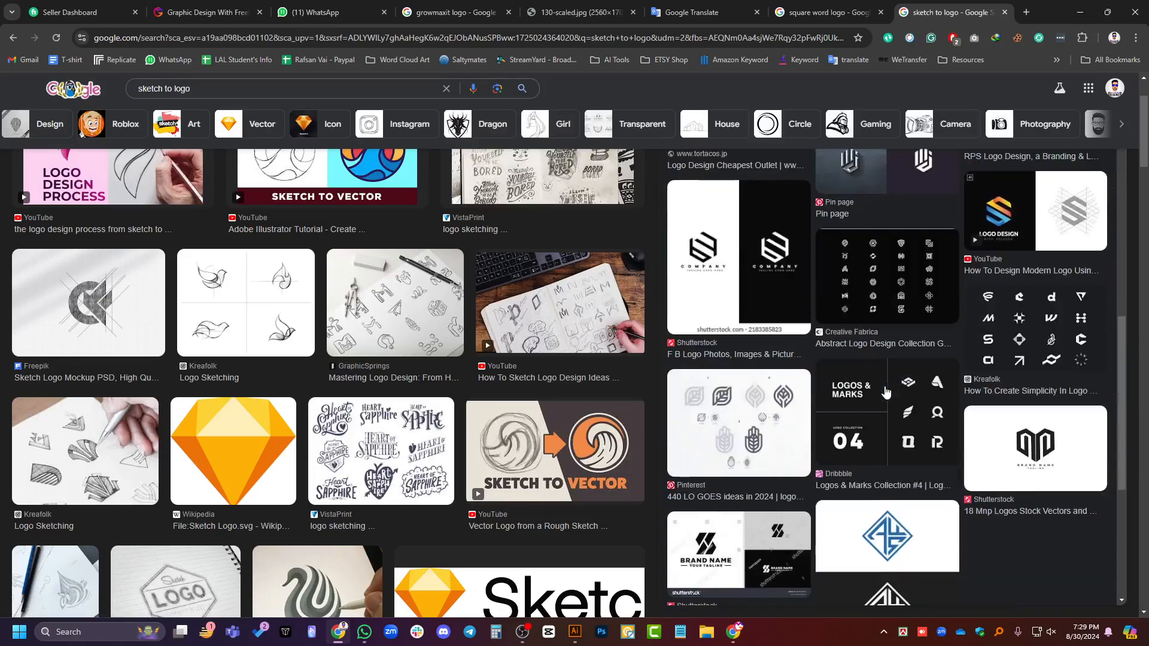
scroll(887, 393, "up", 10)
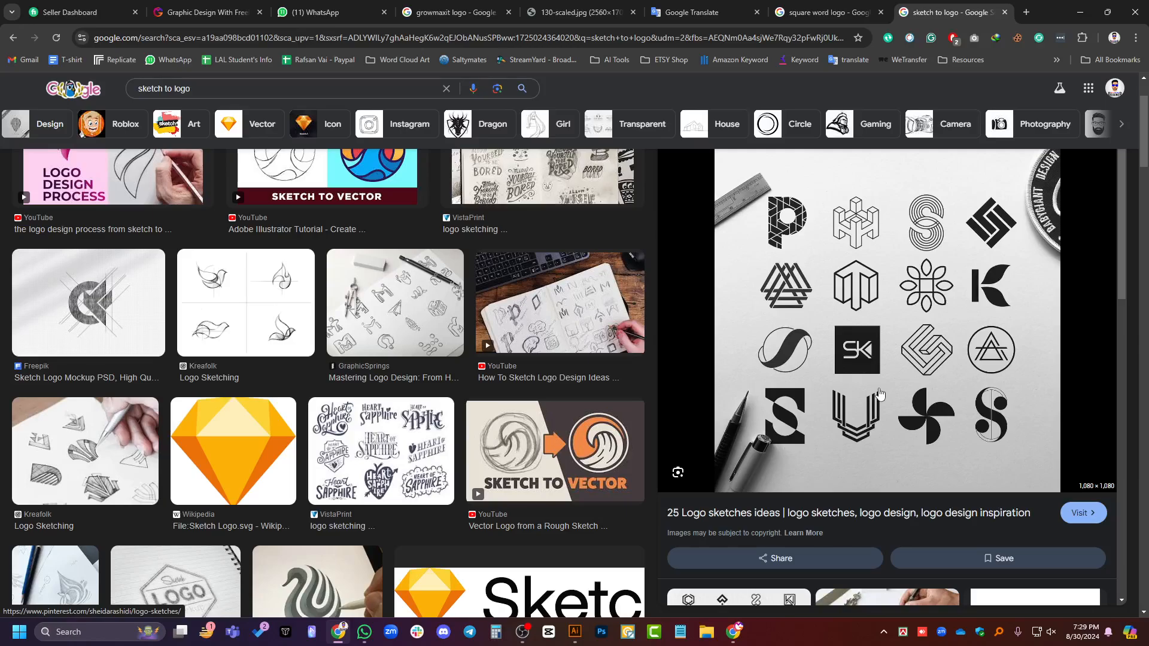
scroll(879, 393, "down", 3)
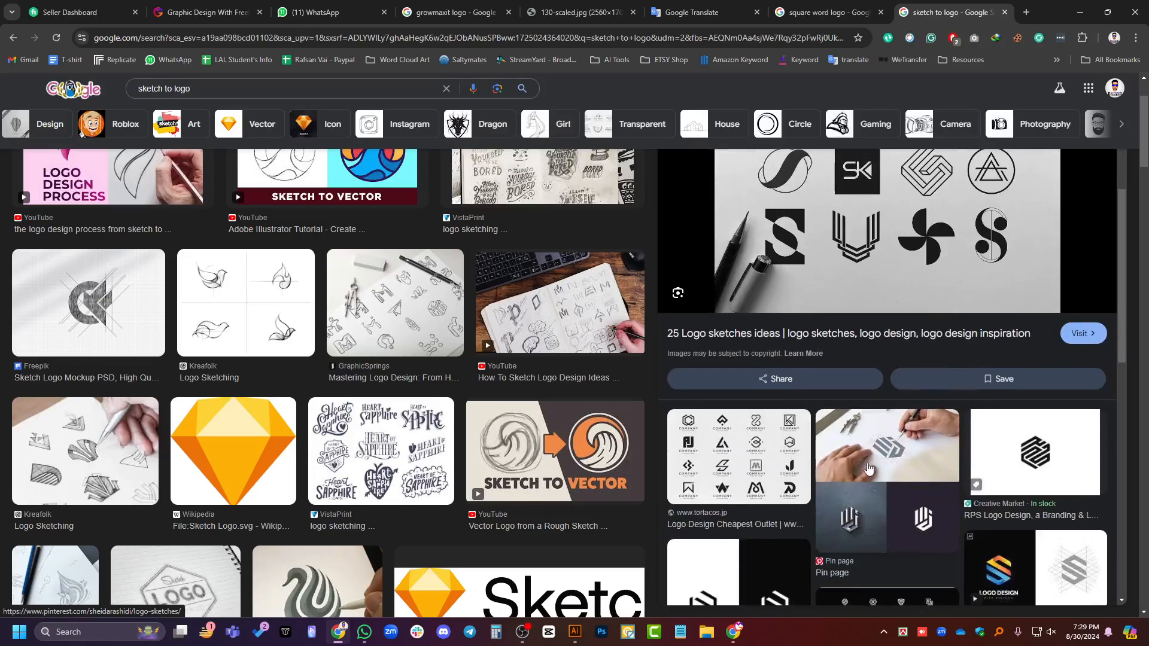
scroll(870, 469, "down", 3)
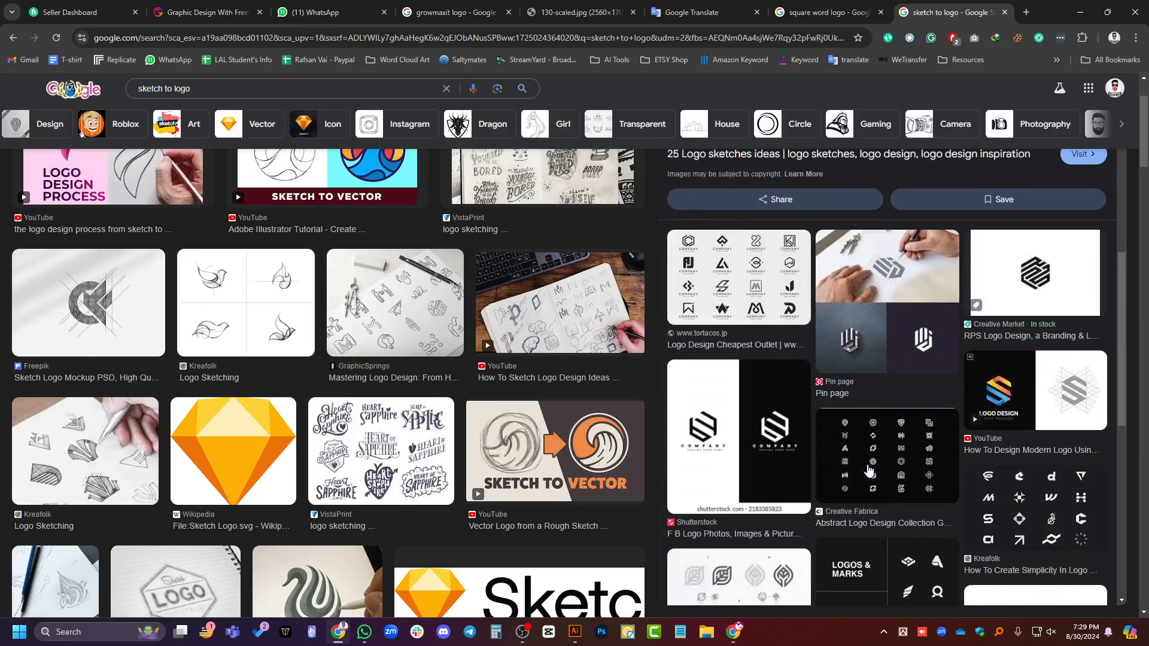
Browse the remaining related logo marks for the Pinterest sketch image and bring up the full-size GrowMax-IT logo image.
scroll(871, 468, "down", 6)
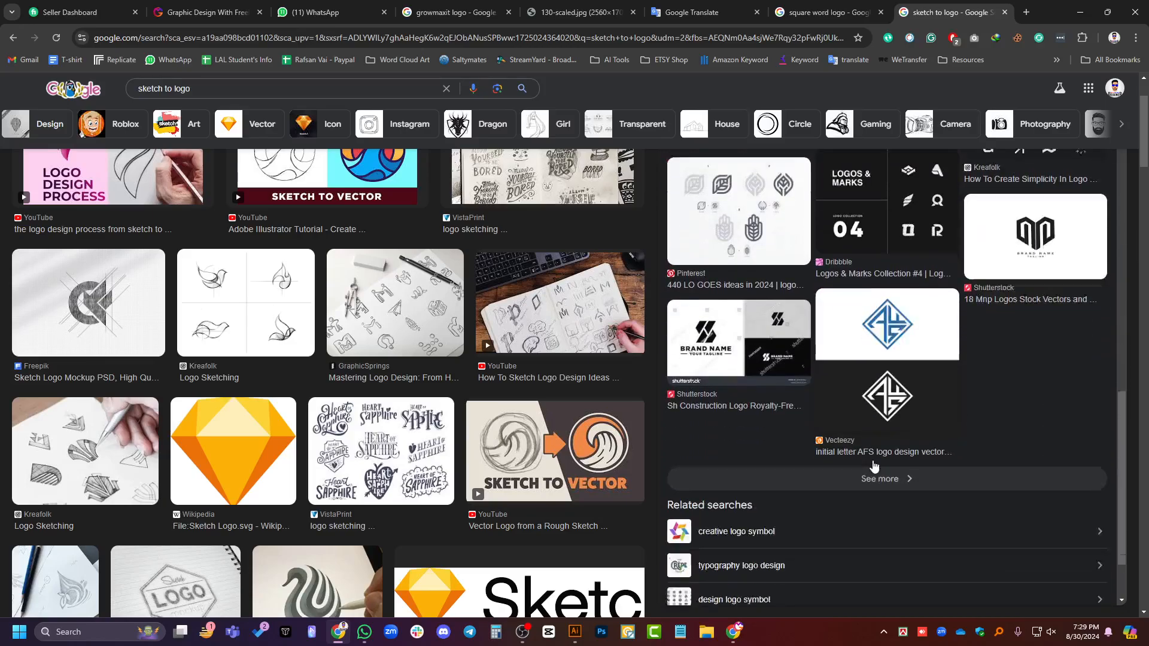
scroll(872, 467, "down", 2)
scroll(872, 467, "up", 15)
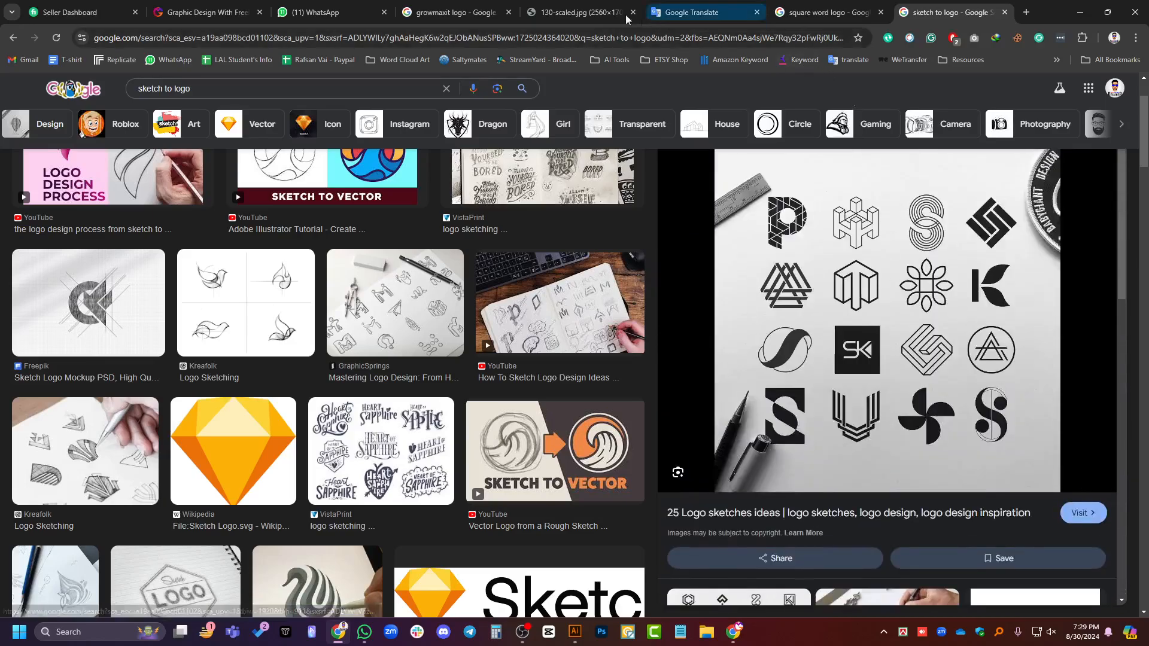
left_click(574, 12)
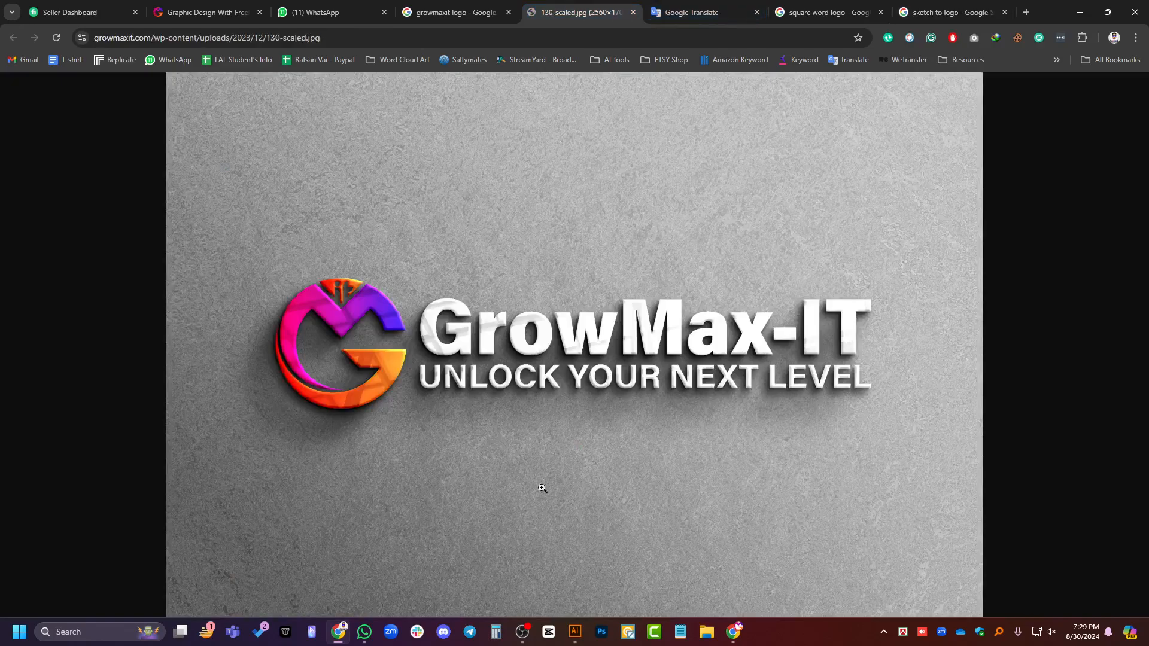
Switch to Illustrator and examine the reference logo's M and IT emblem alongside the red GM monogram.
key("alt+Tab")
scroll(634, 382, "left", 4)
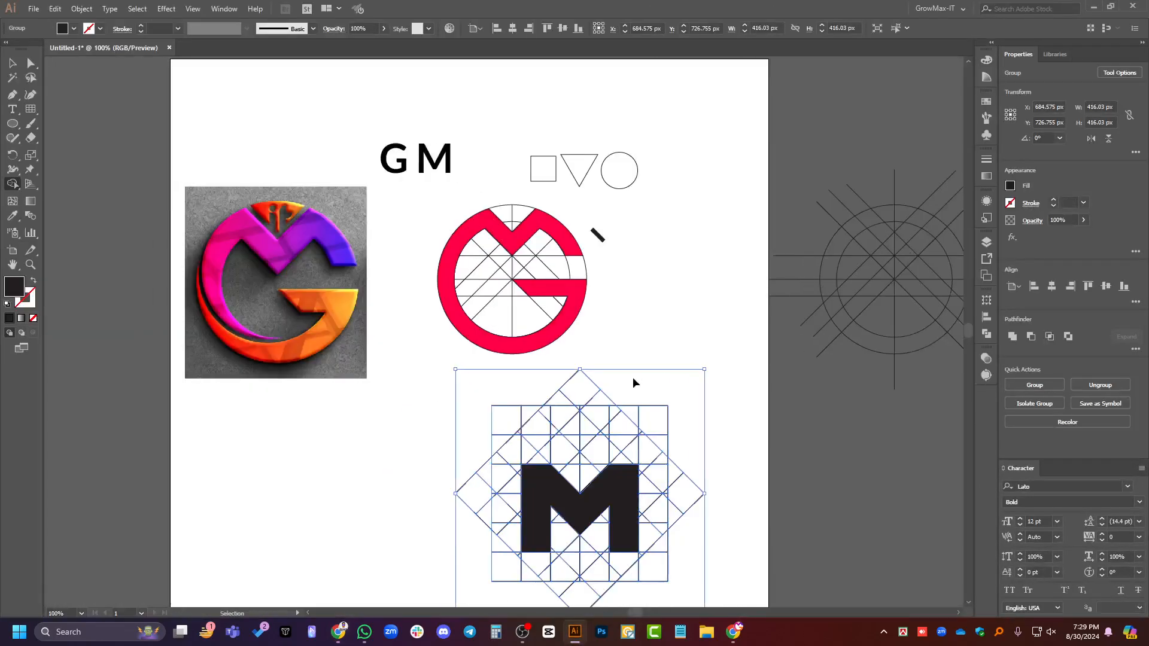
scroll(470, 276, "up", 1)
scroll(610, 299, "up", 1)
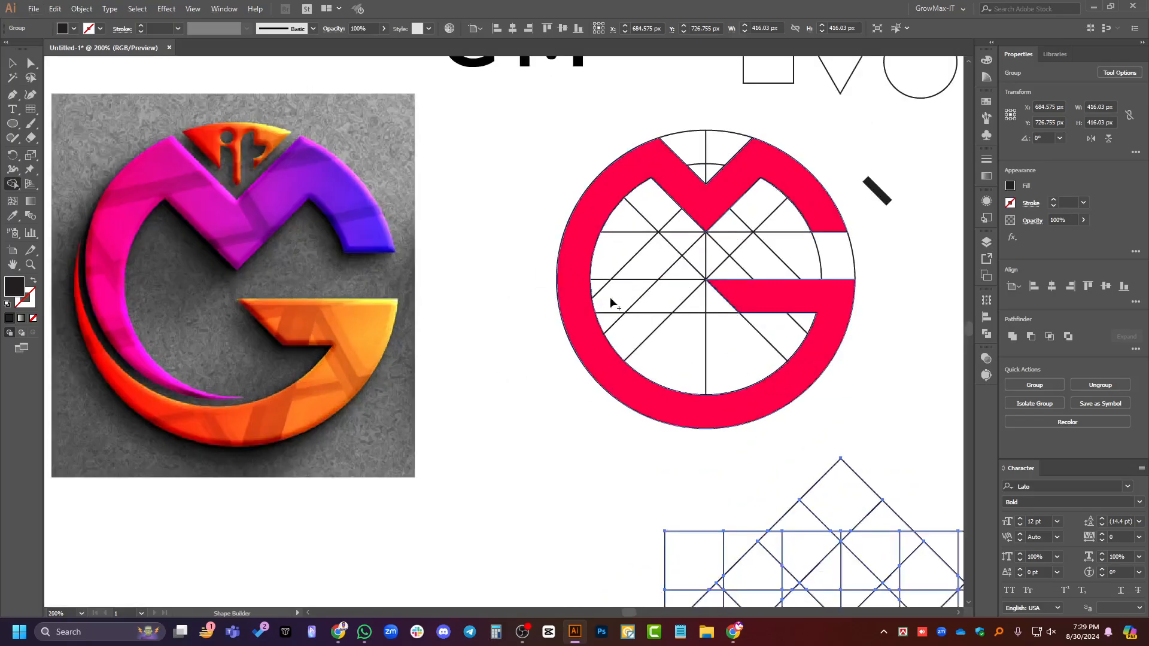
scroll(775, 347, "left", 3)
scroll(271, 146, "up", 2)
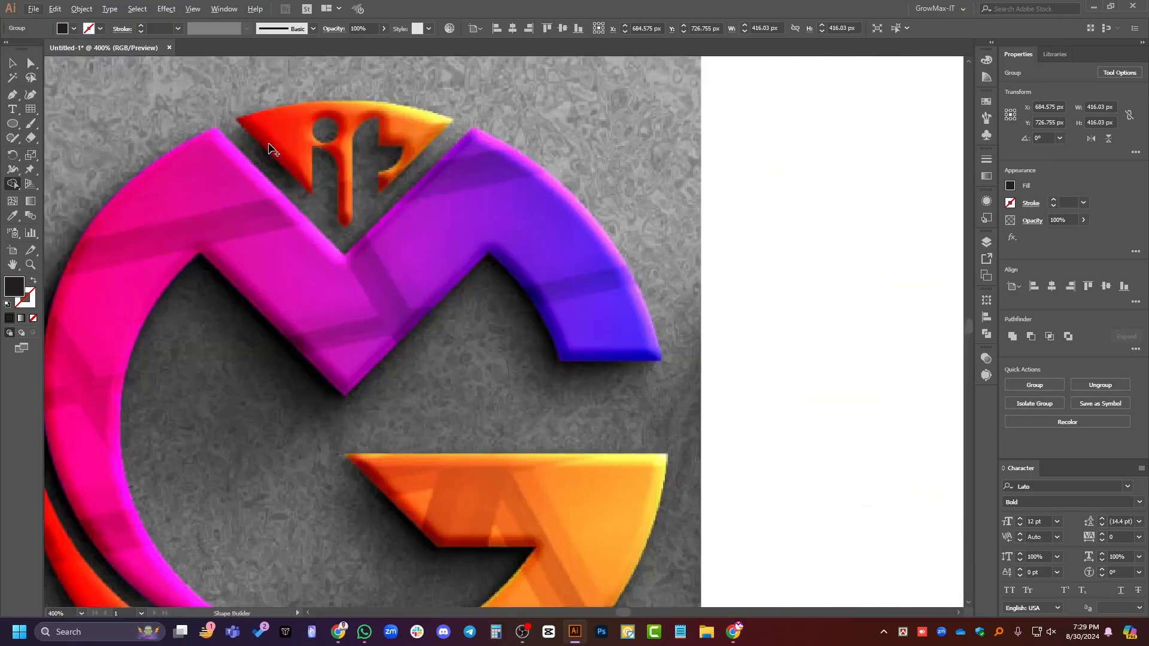
scroll(370, 168, "down", 3)
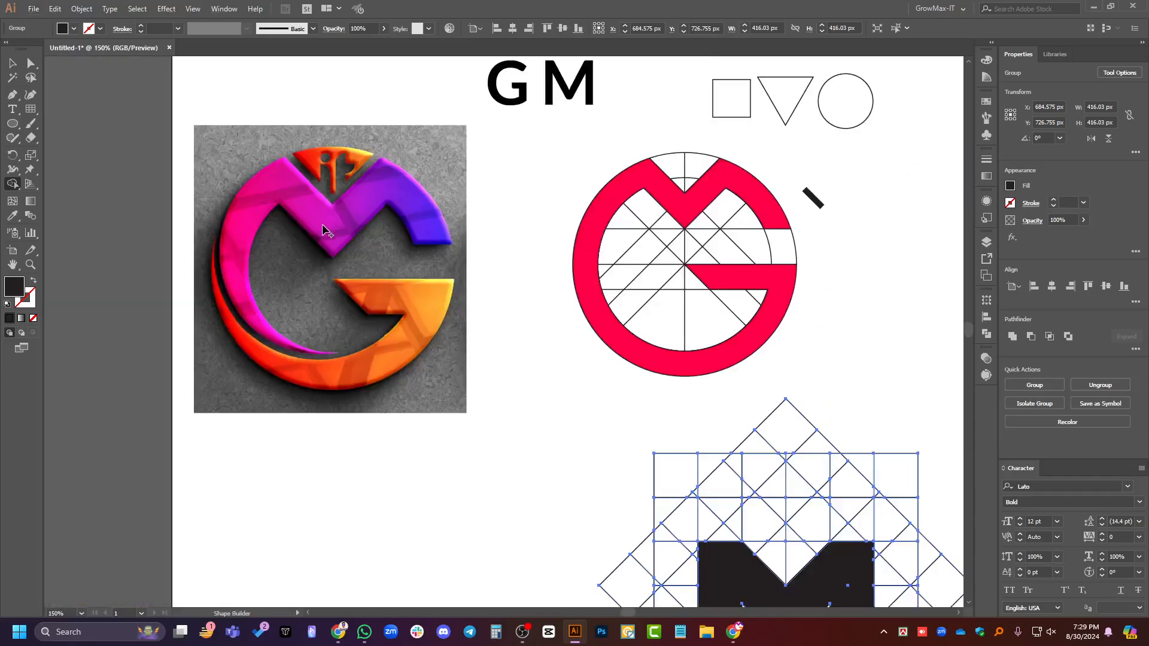
scroll(697, 193, "up", 2)
scroll(692, 180, "down", 1)
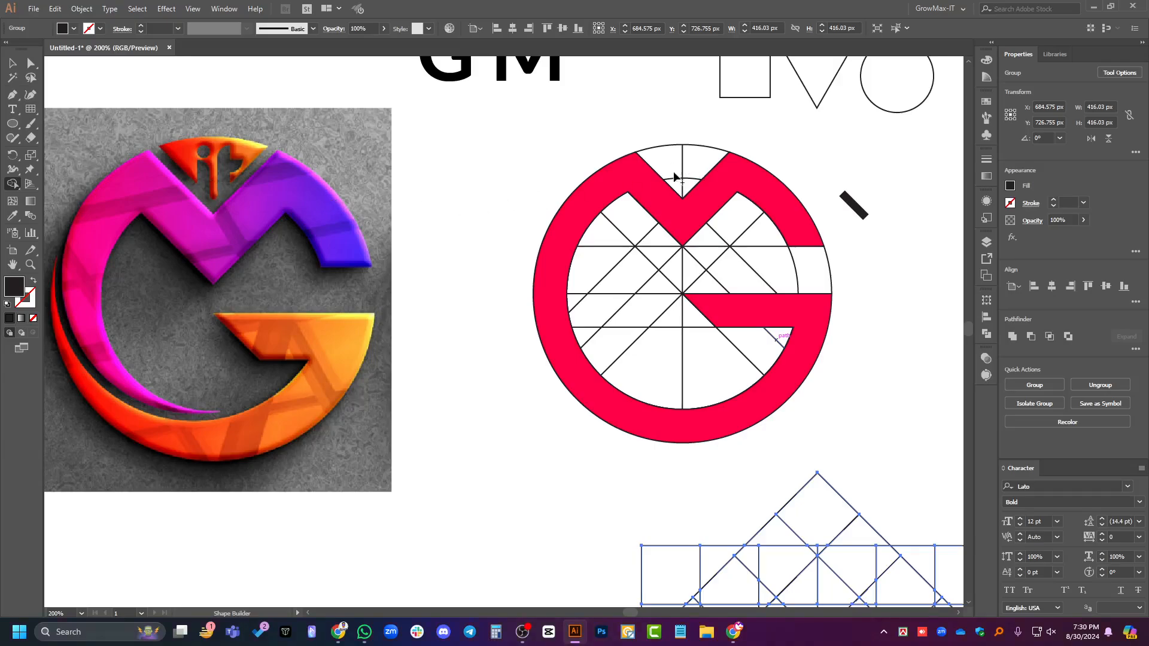
Examine the red GM monogram's M vertex, G bar and the diagonal construction lines crossing inside the circle.
scroll(700, 163, "up", 2)
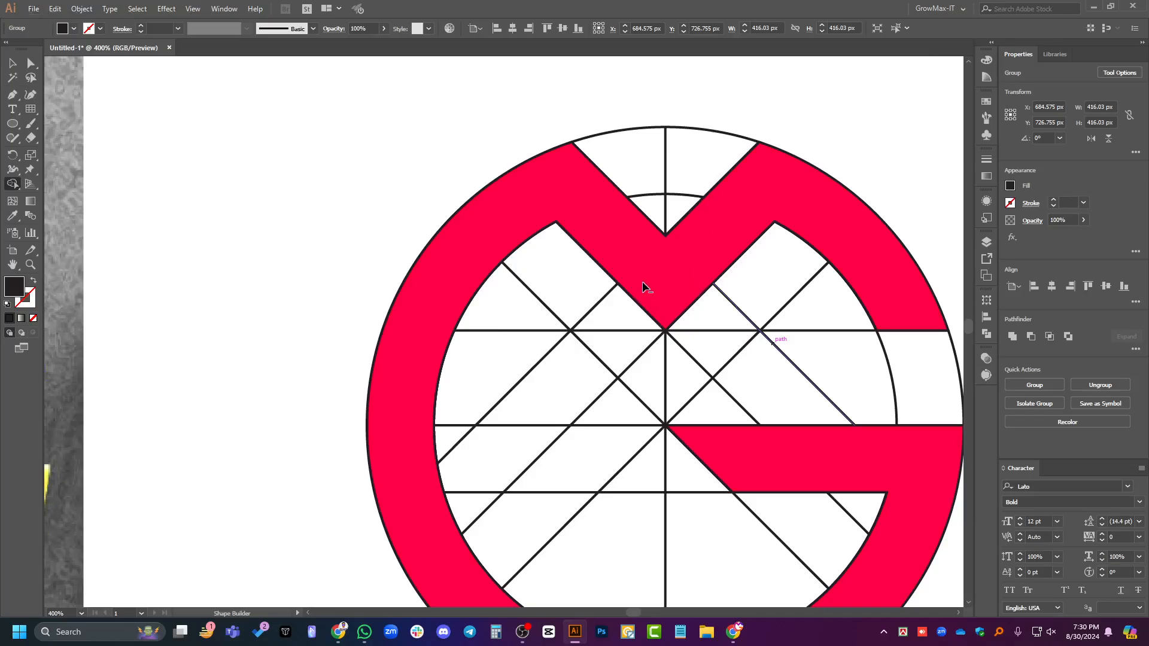
scroll(643, 317, "down", 4)
scroll(669, 327, "up", 3)
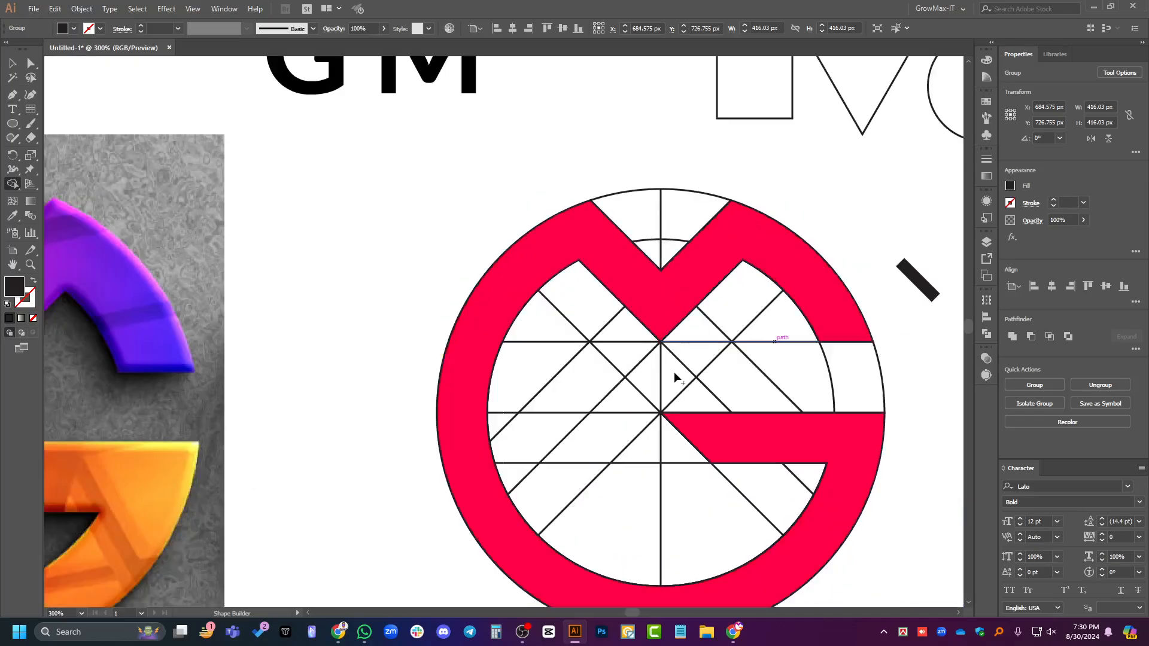
scroll(671, 377, "up", 2)
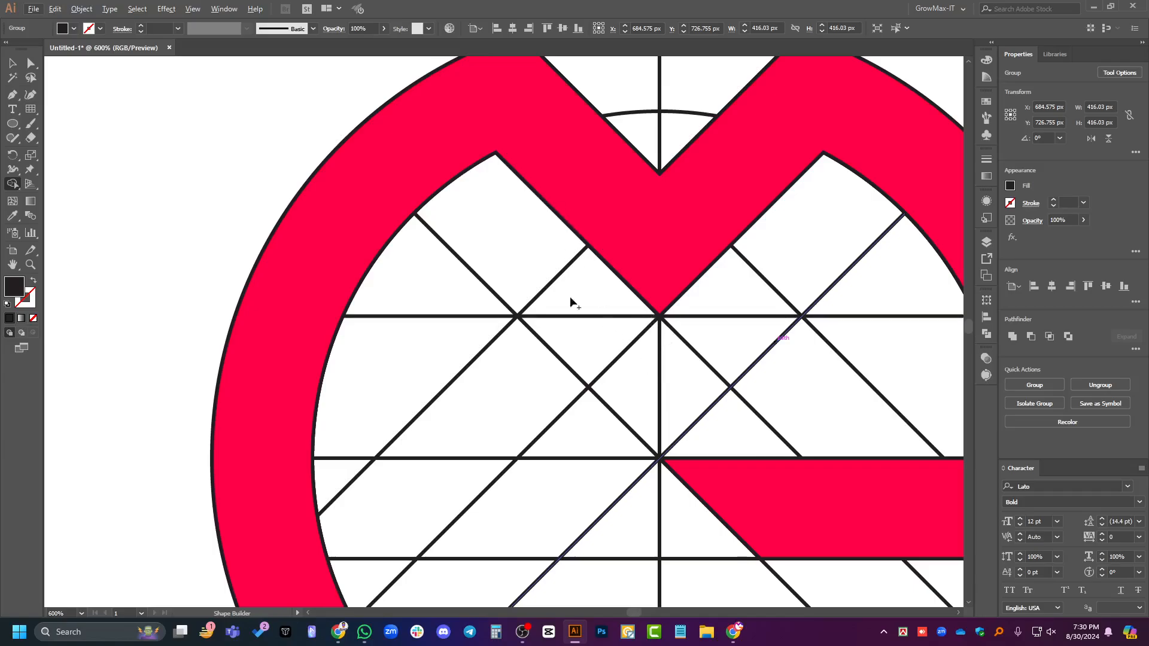
scroll(569, 329, "down", 3)
scroll(605, 349, "up", 3)
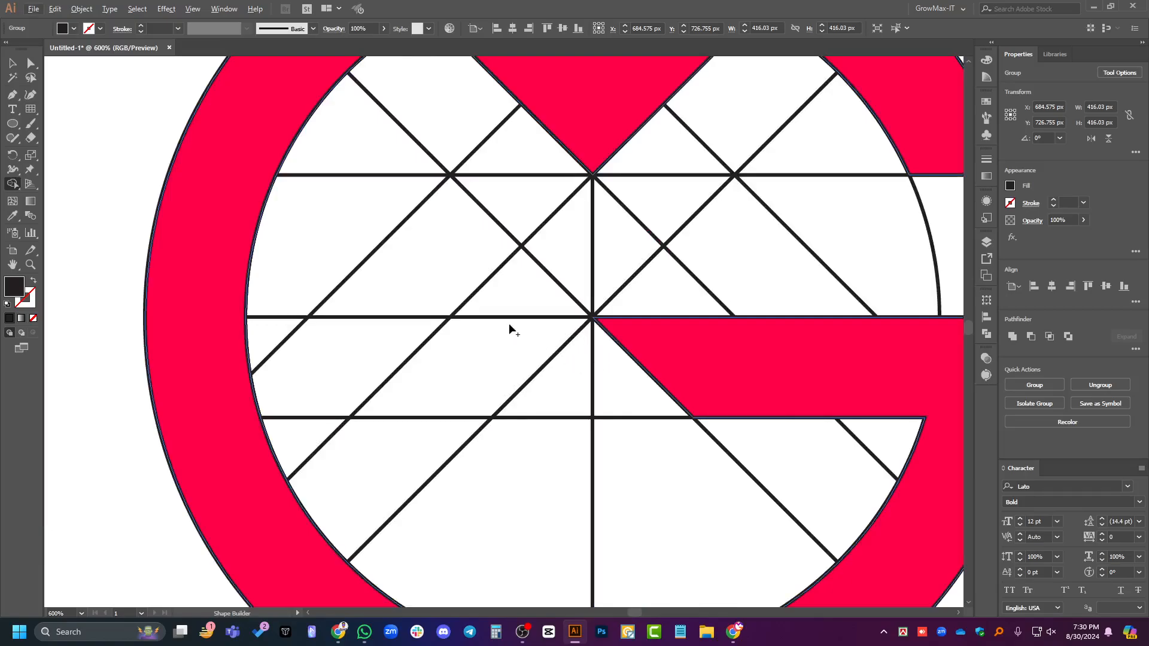
scroll(506, 319, "down", 1)
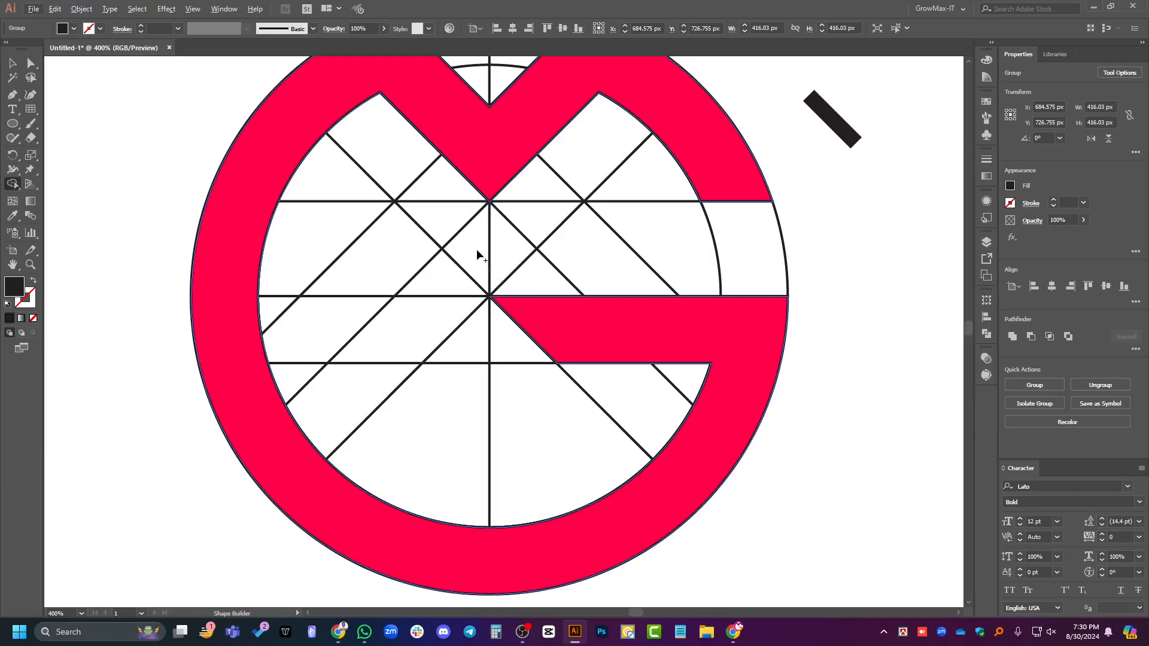
scroll(489, 206, "up", 2)
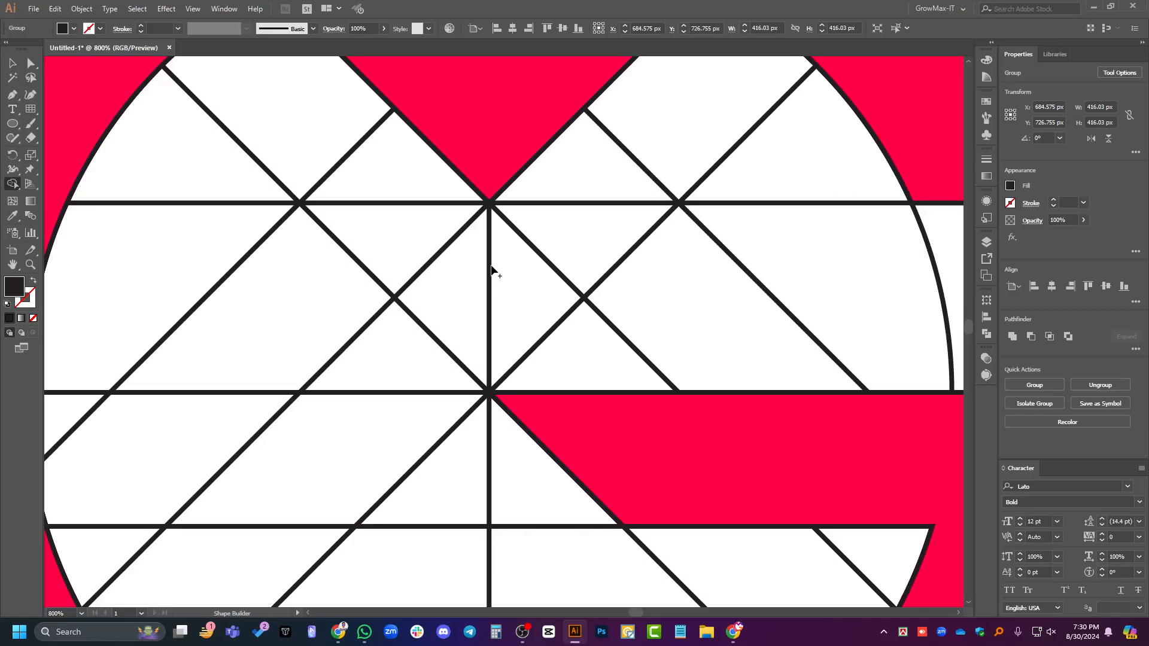
Show the rulers and place two horizontal guides, one through the M's lower point and one just below at about 348 px.
key("ctrl+r")
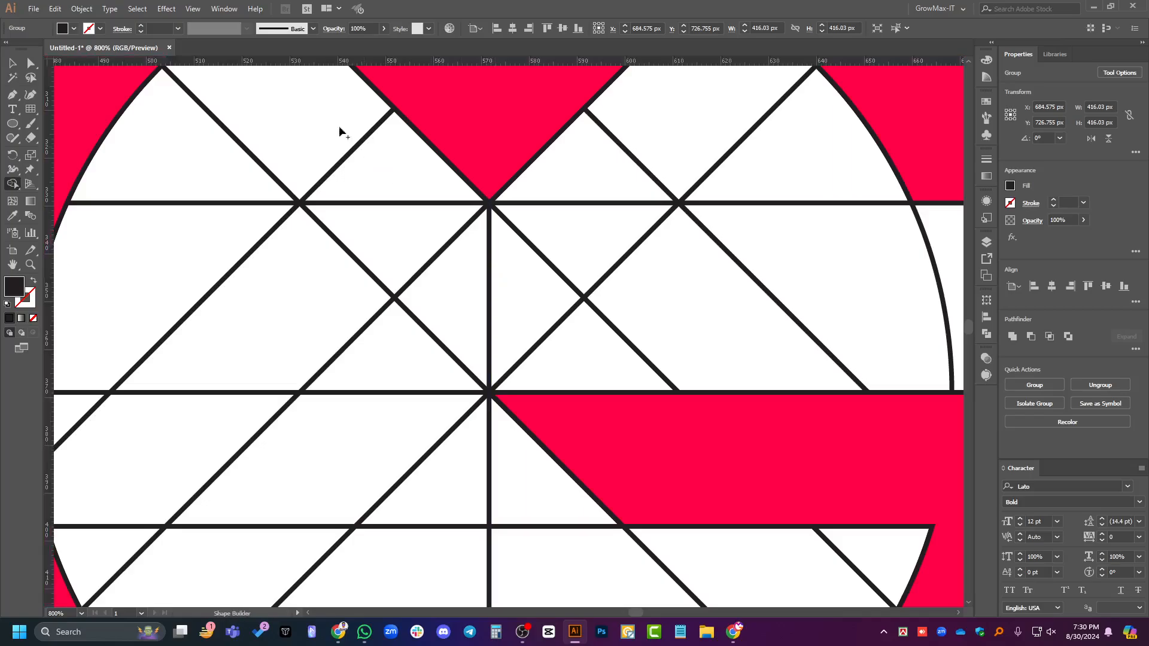
left_click_drag(293, 62, 506, 203)
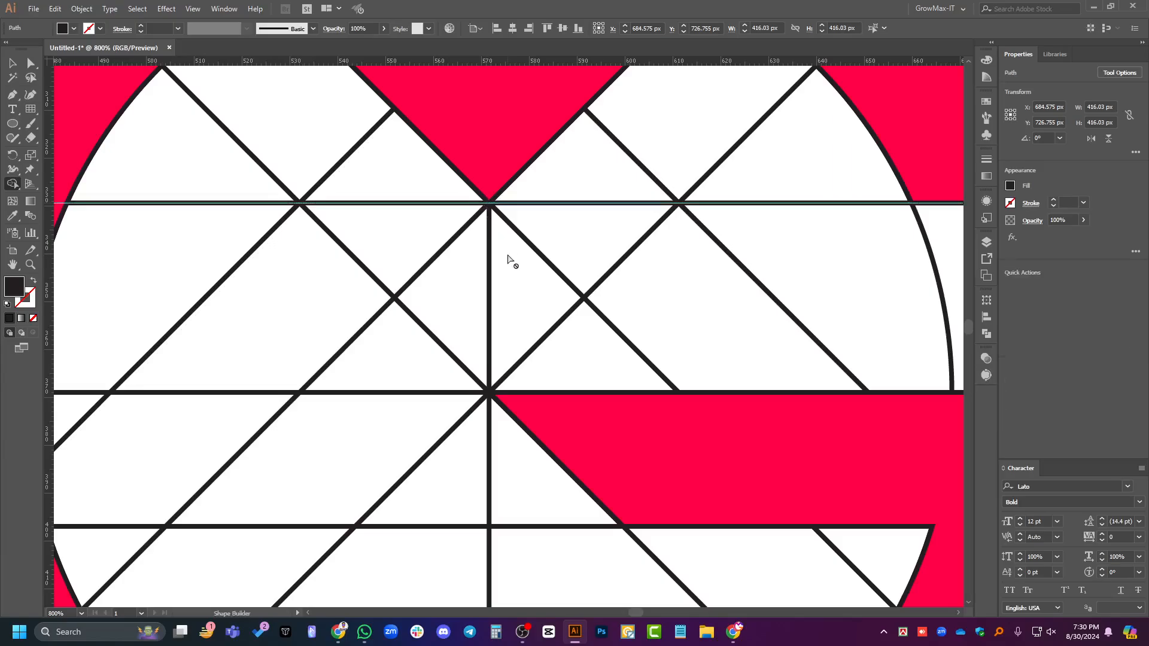
left_click_drag(452, 61, 508, 291)
scroll(508, 287, "down", 2, "alt")
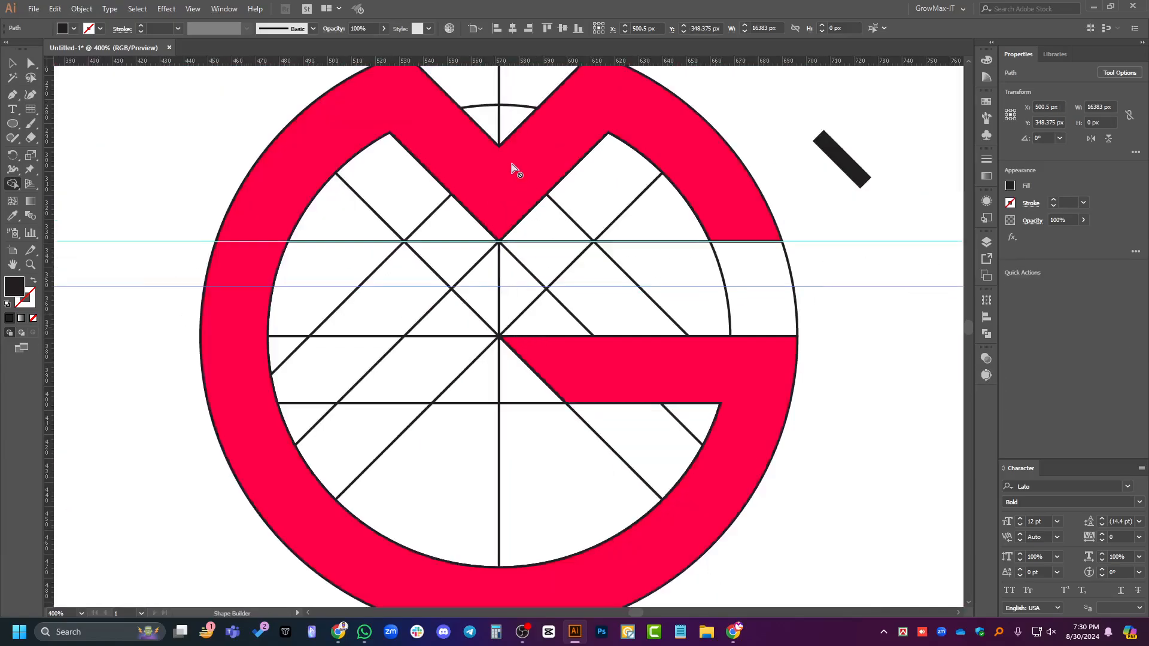
Activate the Paintbrush tool and set the fill colour to dark blue.
scroll(498, 299, "up", 2)
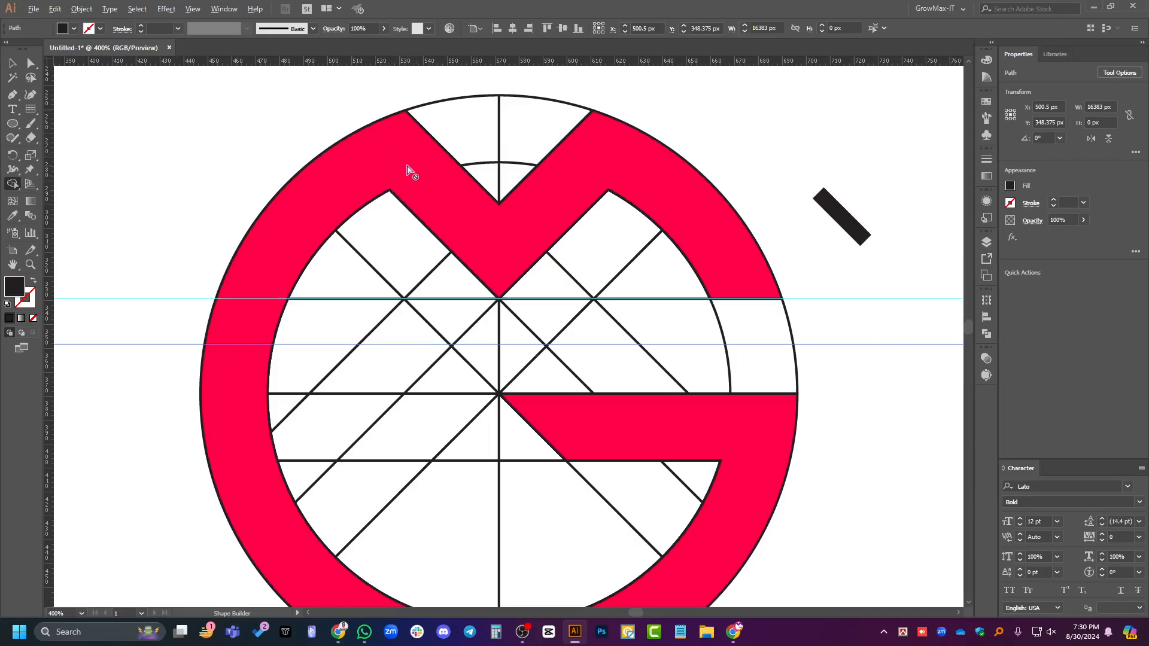
scroll(408, 169, "up", 2)
scroll(60, 184, "down", 1)
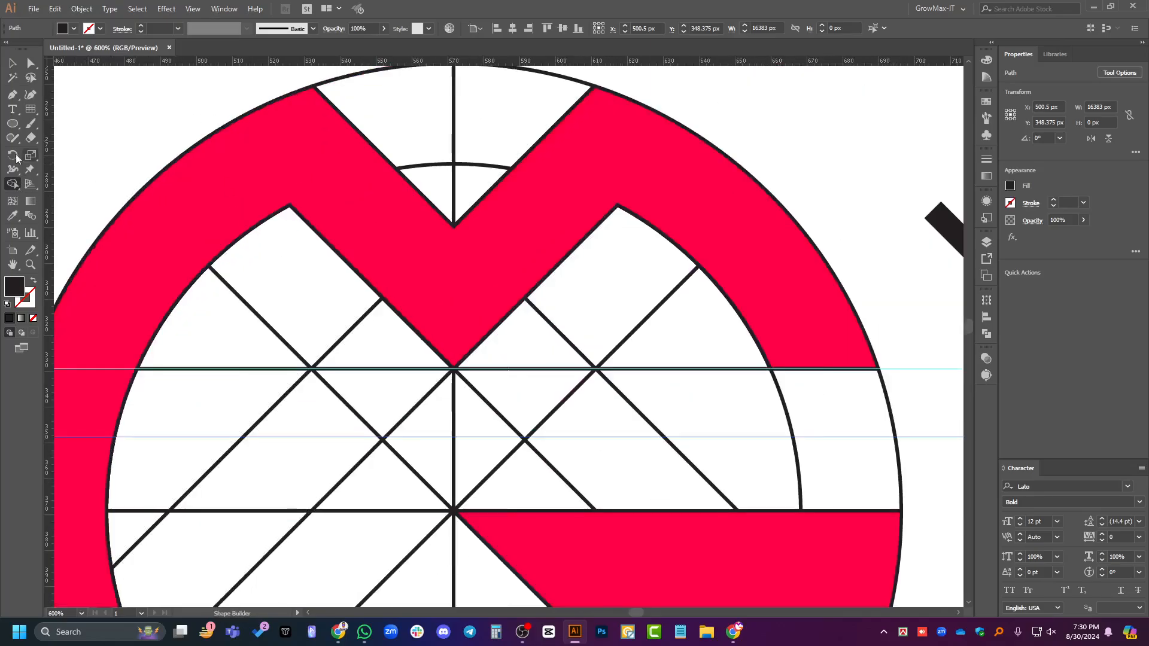
left_click(31, 124)
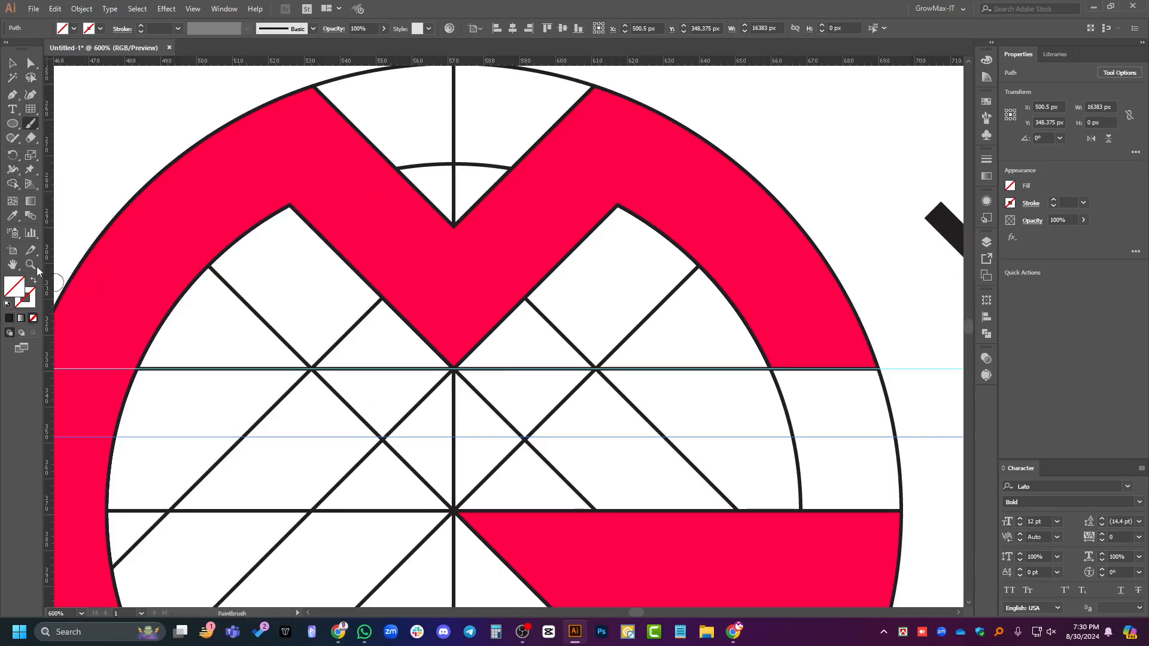
left_click(74, 28)
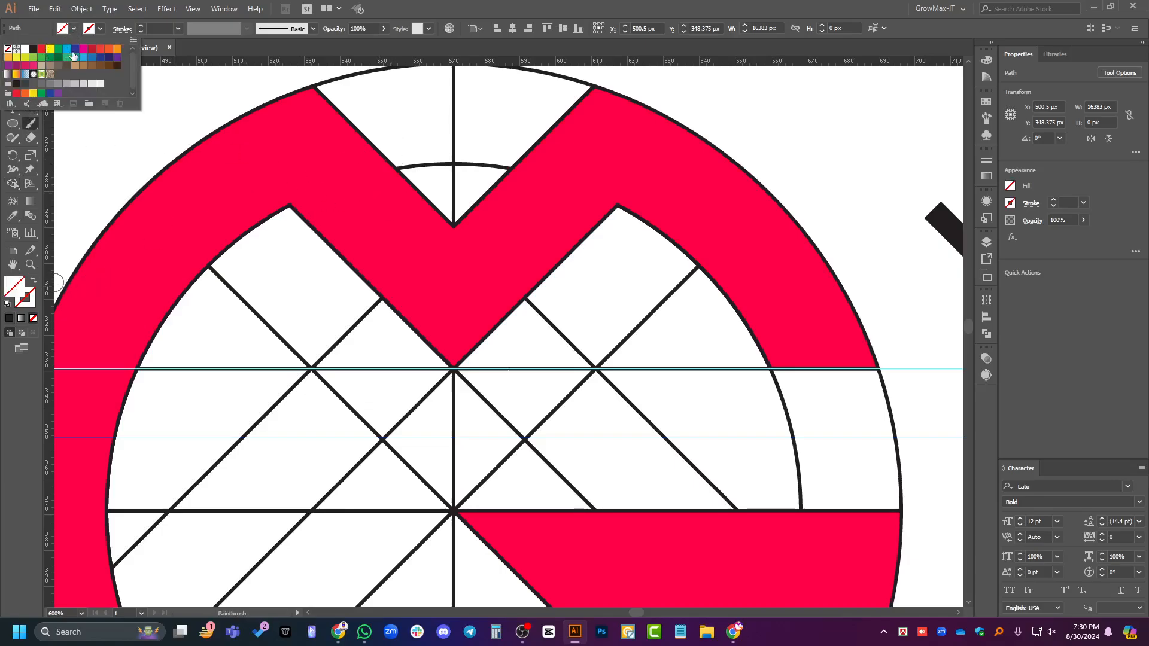
left_click(74, 56)
key("ctrl+minus")
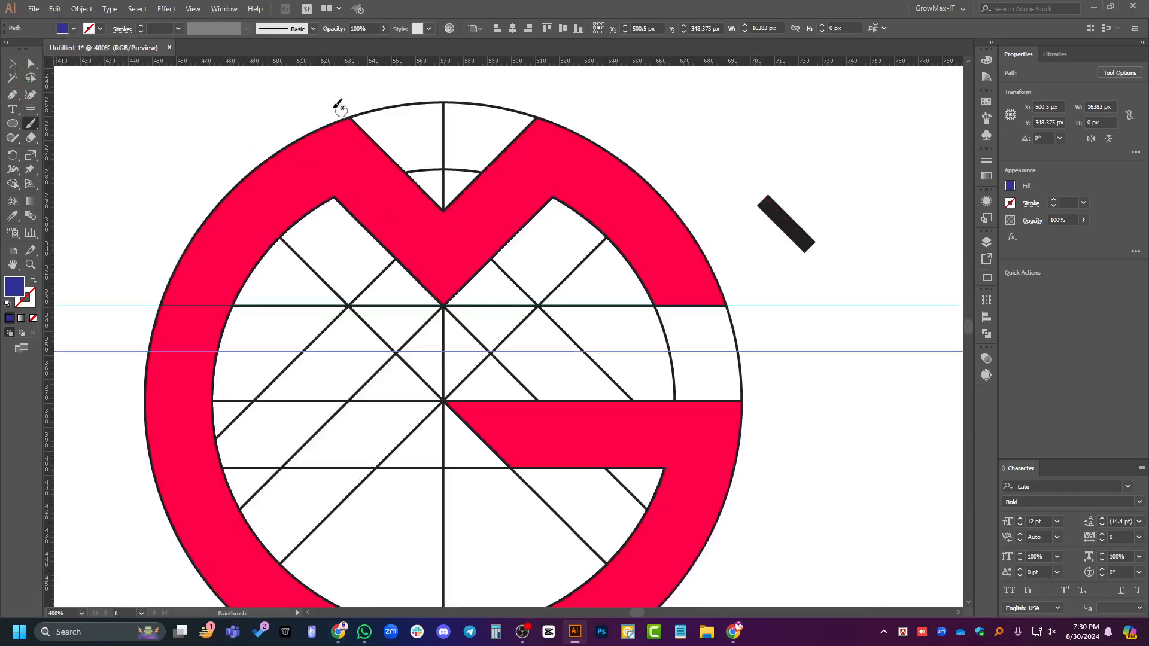
Brush blue strokes along both edges of the monogram M's first diagonal, and undo all but the upper stroke.
mouse_move(331, 105)
left_mouse_down()
mouse_move(385, 174)
mouse_move(467, 243)
left_mouse_up()
left_click_drag(294, 113, 426, 277)
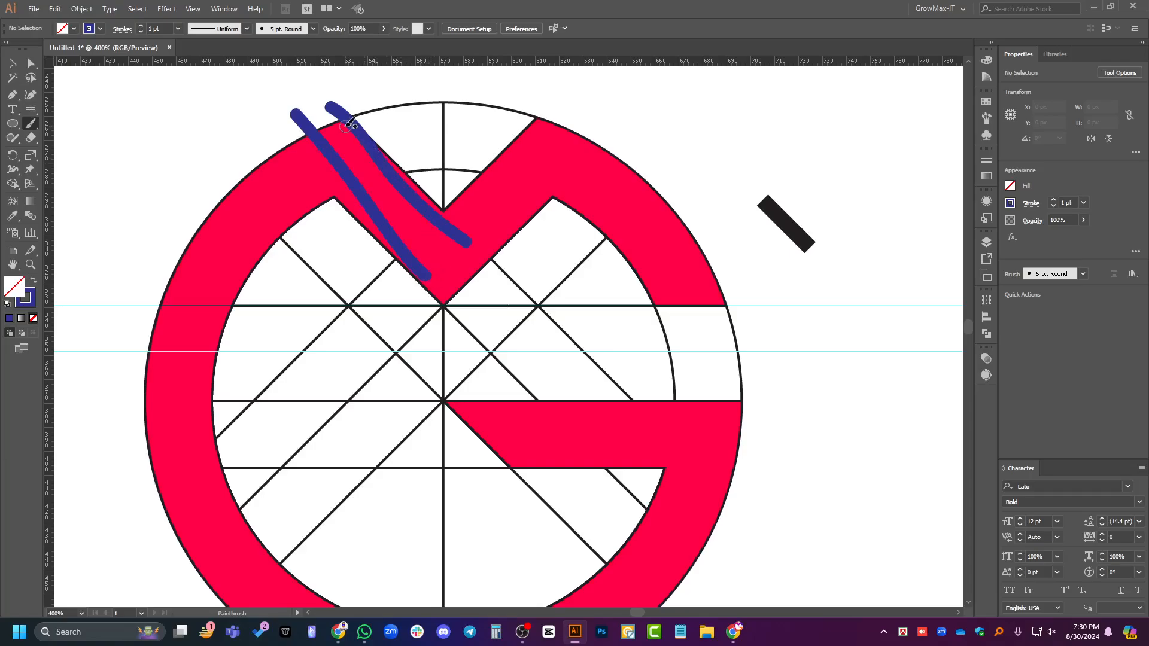
mouse_move(350, 125)
left_mouse_down()
mouse_move(364, 181)
mouse_move(367, 148)
mouse_move(368, 179)
left_mouse_up()
key("ctrl+z")
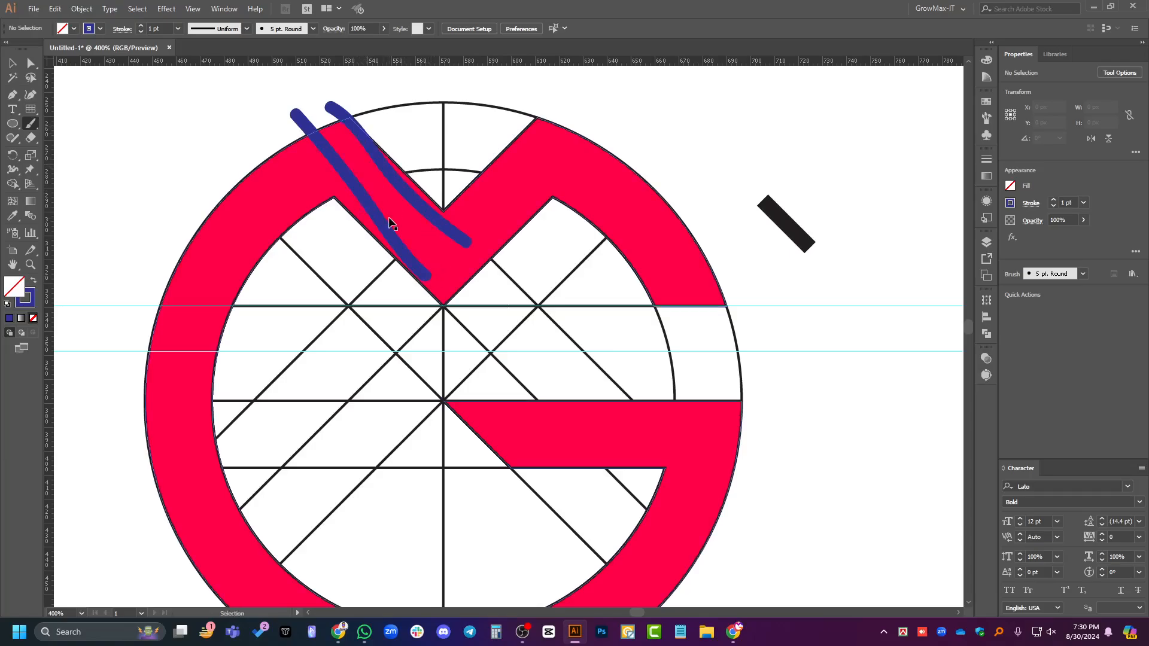
key("ctrl+z")
scroll(613, 329, "down", 3)
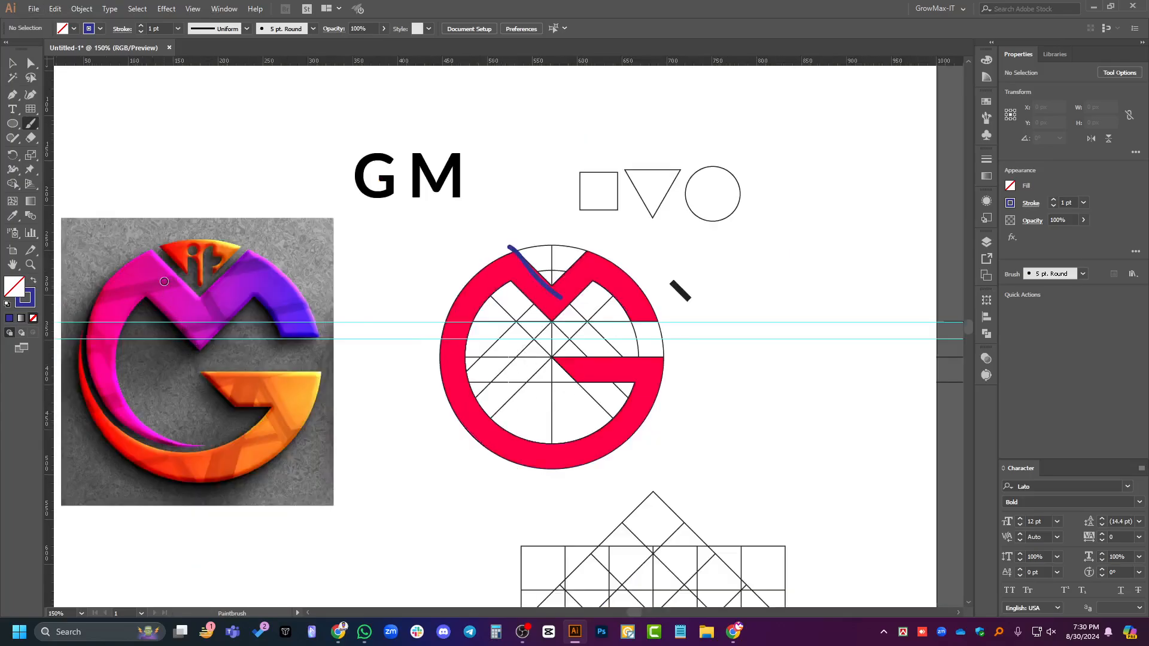
Trace the V-shaped gap beneath the reference logo's IT emblem with the brush, and undo the remaining blue strokes.
scroll(164, 281, "up", 5)
mouse_move(113, 122)
left_mouse_down()
mouse_move(341, 351)
mouse_move(581, 125)
left_mouse_up()
scroll(356, 325, "down", 4)
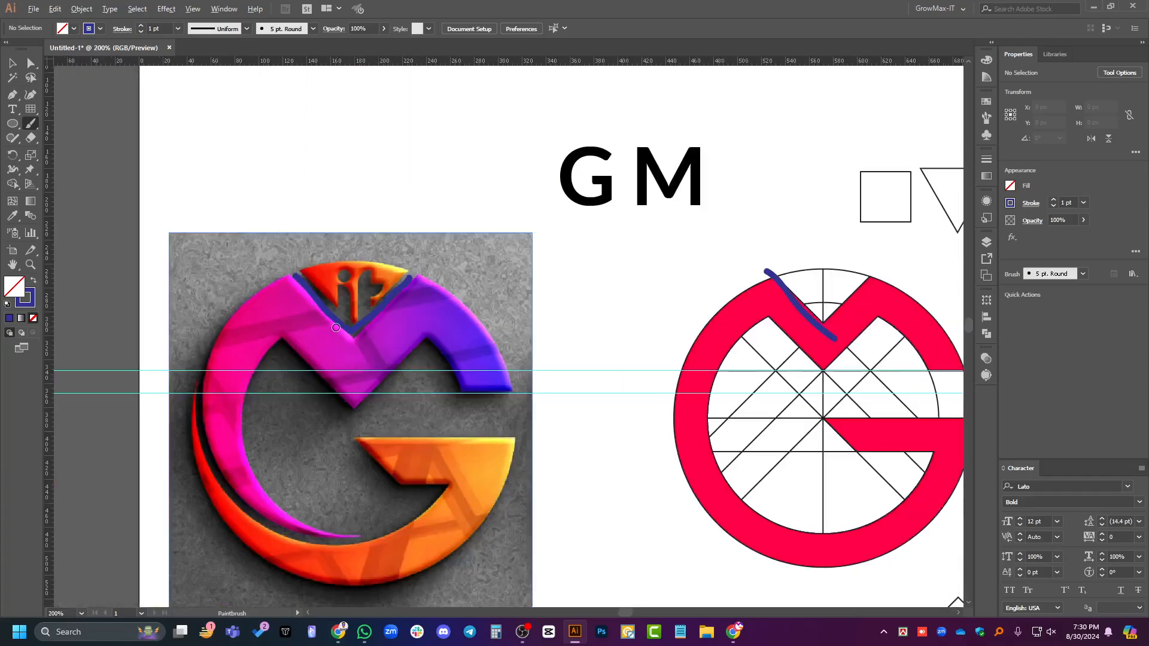
scroll(336, 327, "down", 2)
scroll(598, 311, "up", 5)
scroll(604, 319, "down", 3)
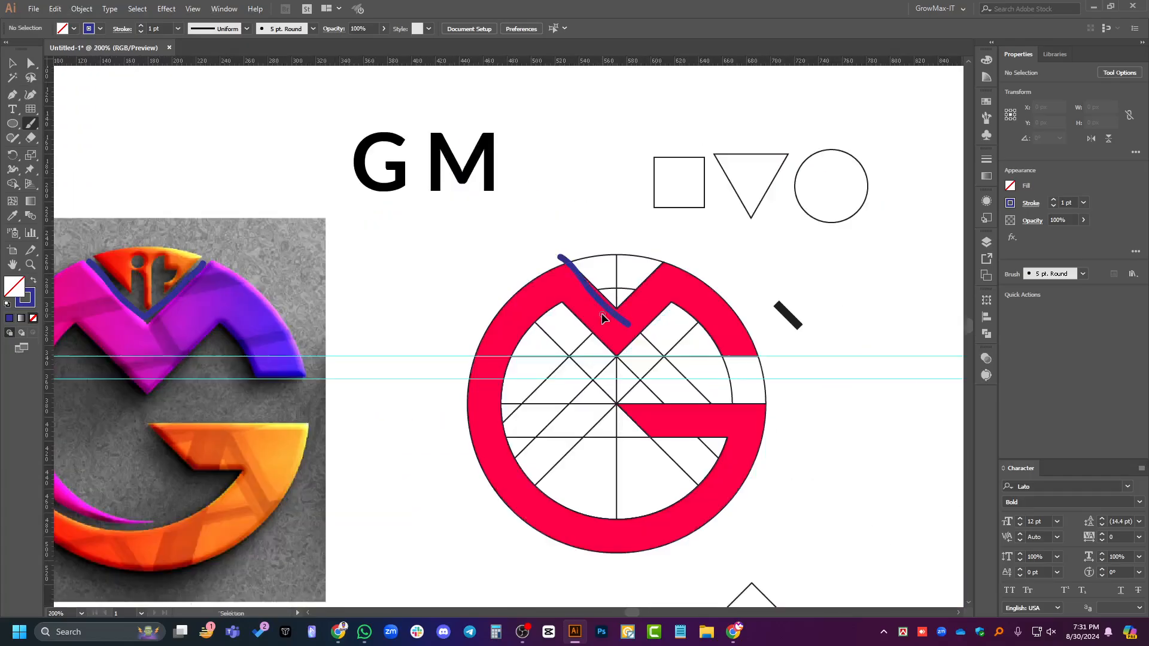
key("ctrl+z")
key("ctrl+z")
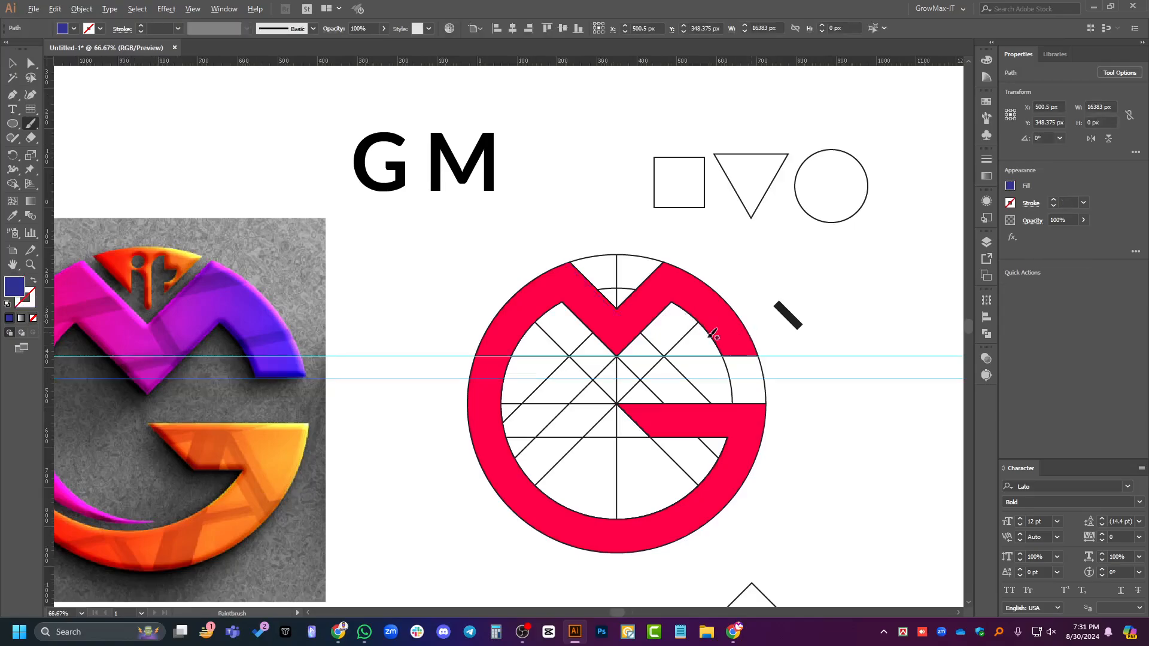
Brush a blue curve beside the stem of the reference logo's IT emblem, and undo the stroke.
scroll(712, 334, "down", 2)
scroll(561, 300, "up", 10)
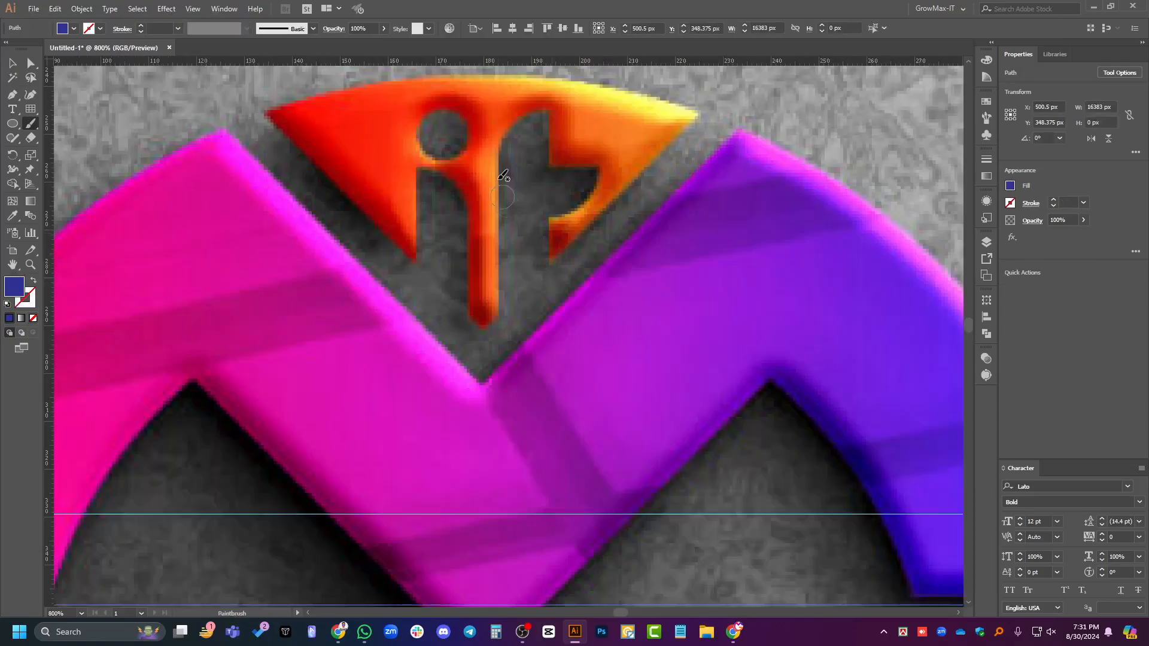
scroll(503, 175, "up", 1)
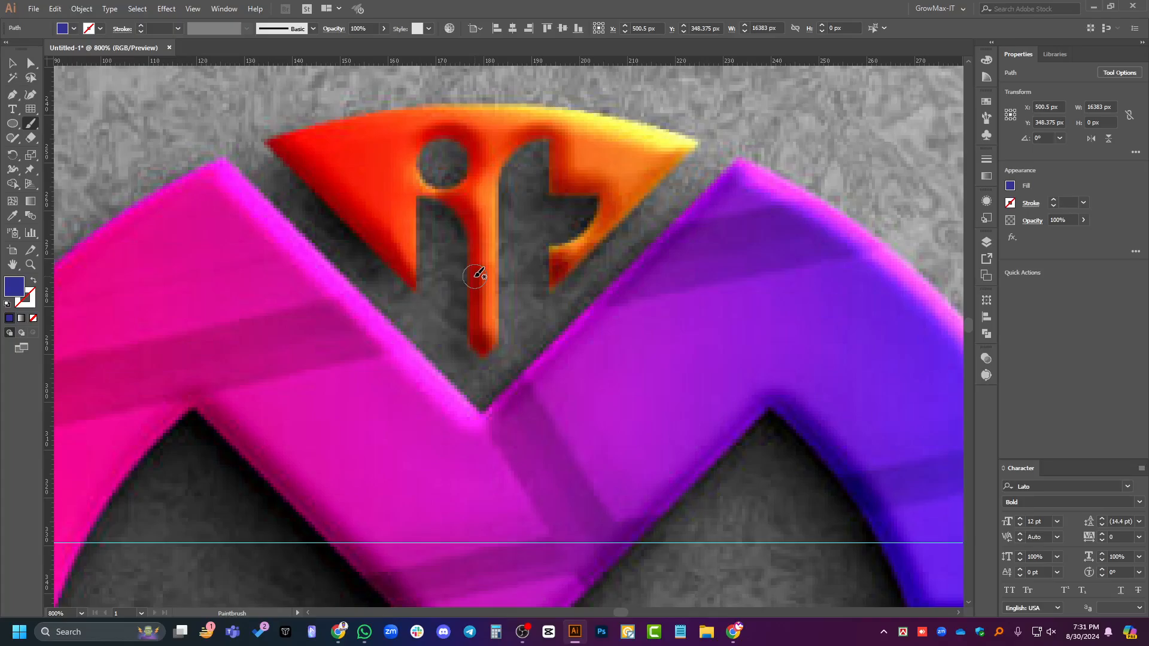
scroll(437, 218, "up", 4)
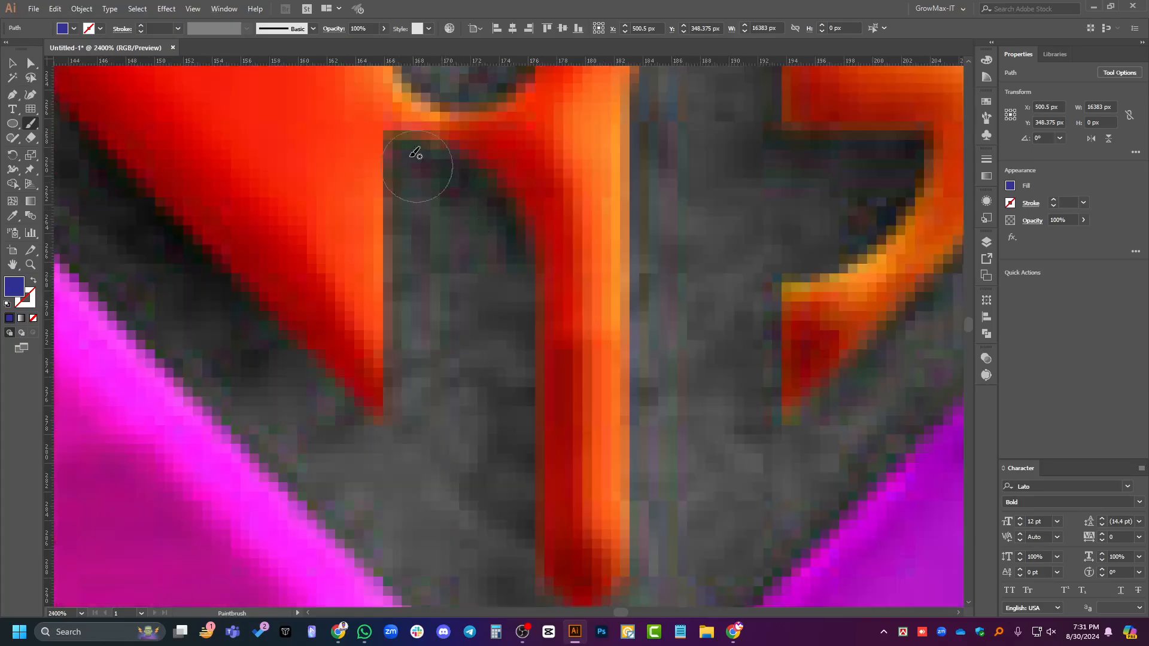
mouse_move(406, 163)
left_mouse_down()
mouse_move(436, 174)
mouse_move(515, 291)
left_mouse_up()
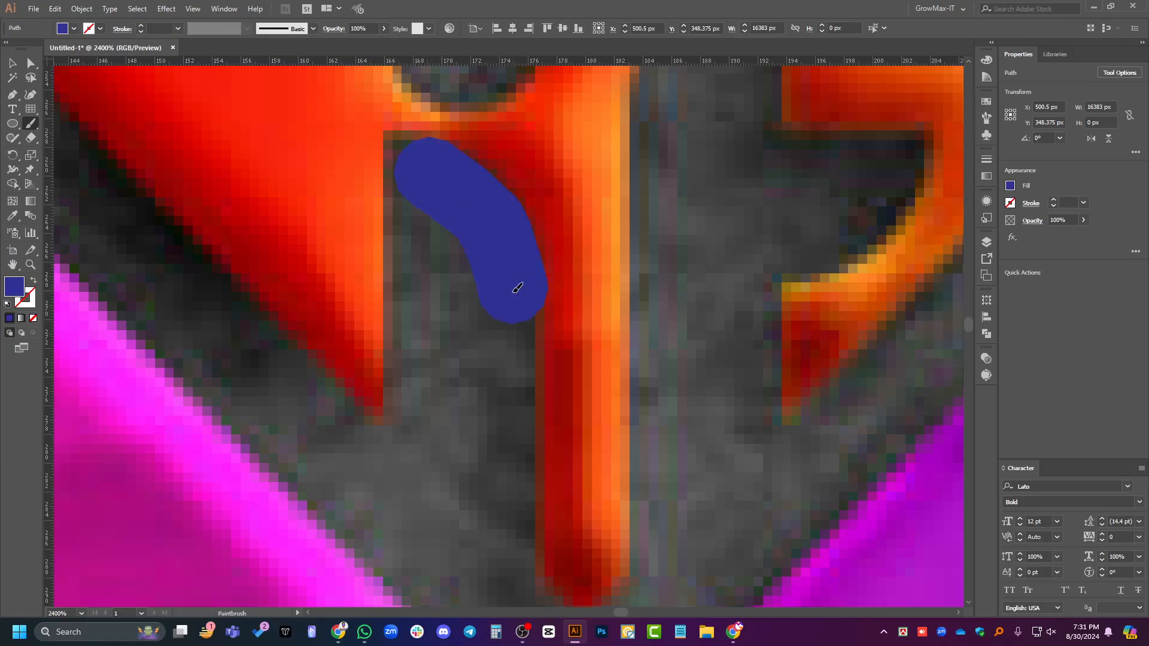
key("ctrl+z")
scroll(464, 312, "down", 3)
scroll(674, 280, "up", 2)
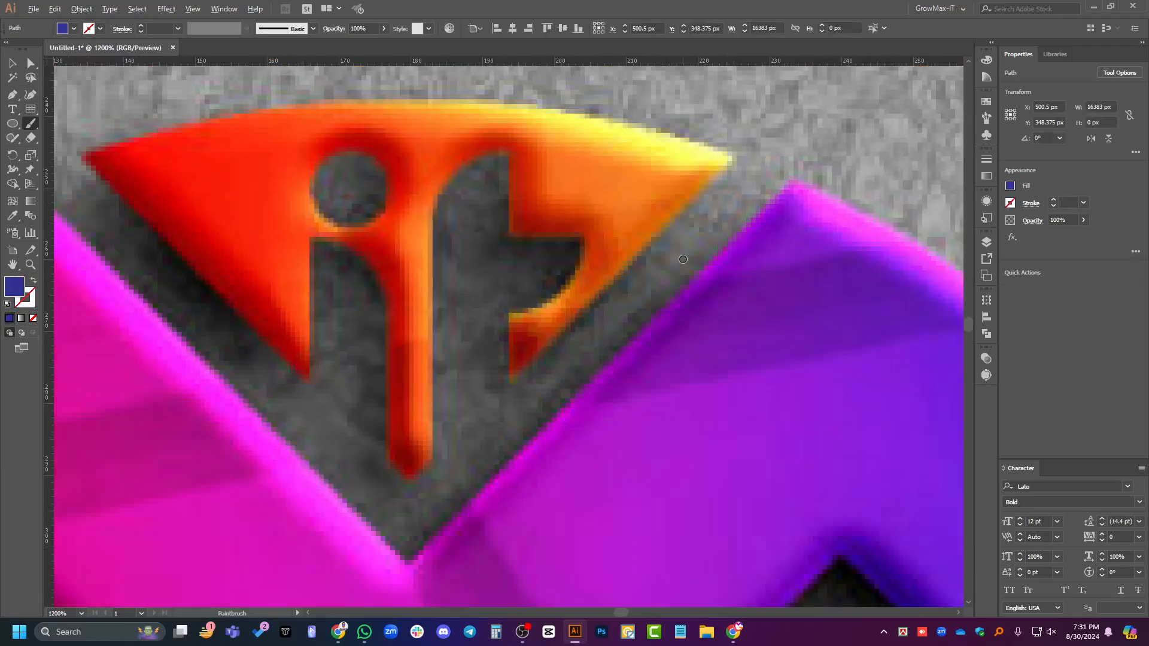
Brush two blue curves over the rounded parts of the T in the reference logo's emblem, and undo both.
mouse_move(547, 236)
left_mouse_down()
mouse_move(515, 296)
mouse_move(431, 305)
left_mouse_up()
mouse_move(458, 120)
left_mouse_down()
mouse_move(401, 165)
mouse_move(395, 191)
left_mouse_up()
scroll(455, 244, "down", 2)
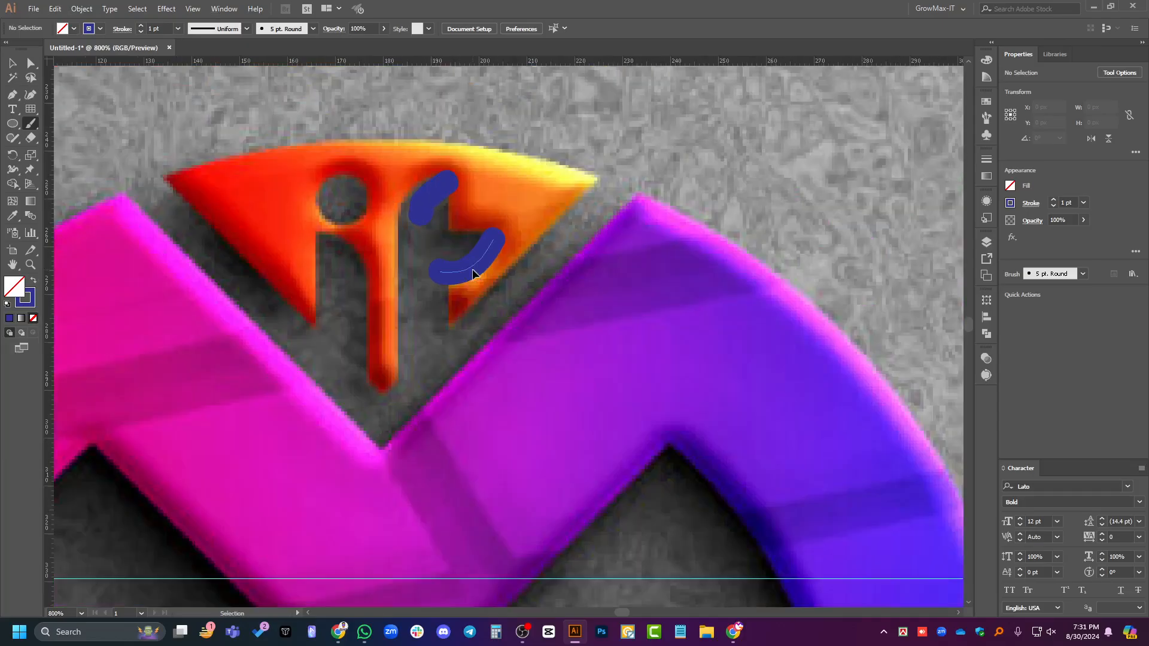
key("ctrl+z")
key("ctrl+z")
scroll(676, 304, "down", 4)
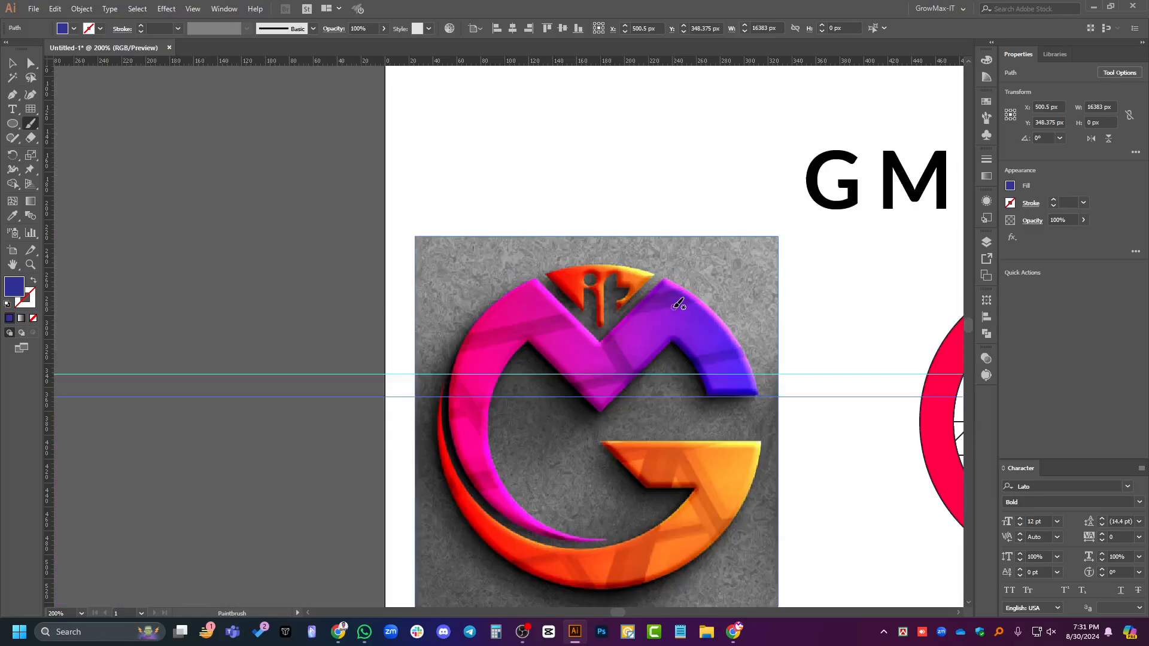
Brush a horizontal crossbar and a short hooked curve over the T in the reference logo's emblem, and undo both strokes.
scroll(660, 315, "up", 3)
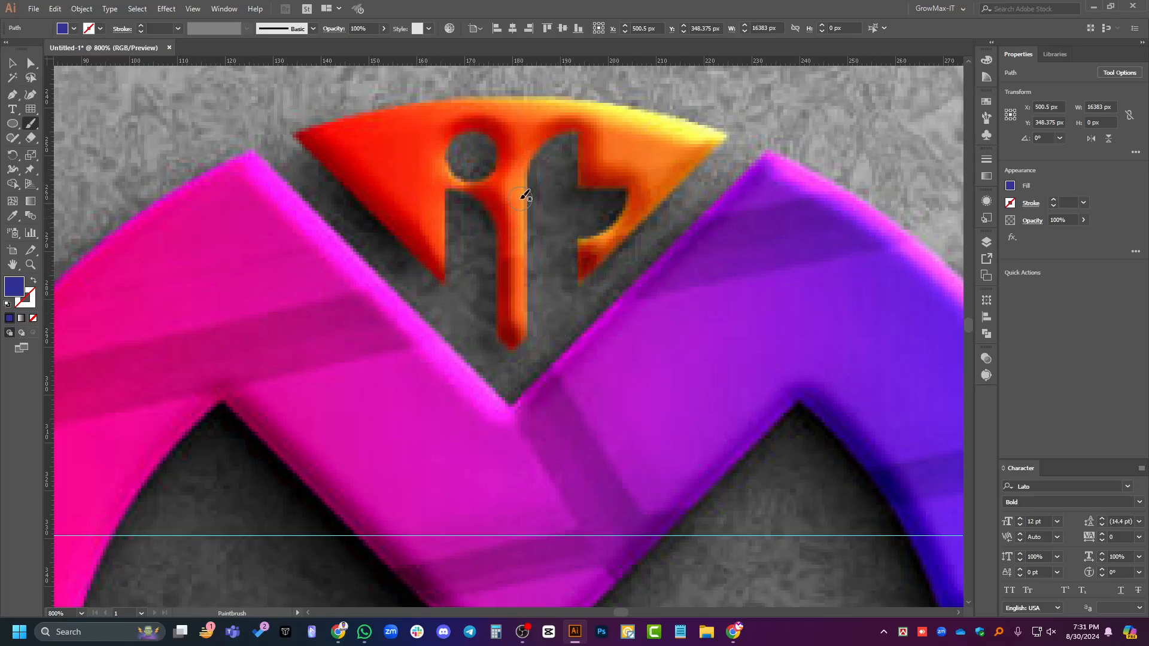
left_click_drag(519, 199, 629, 199)
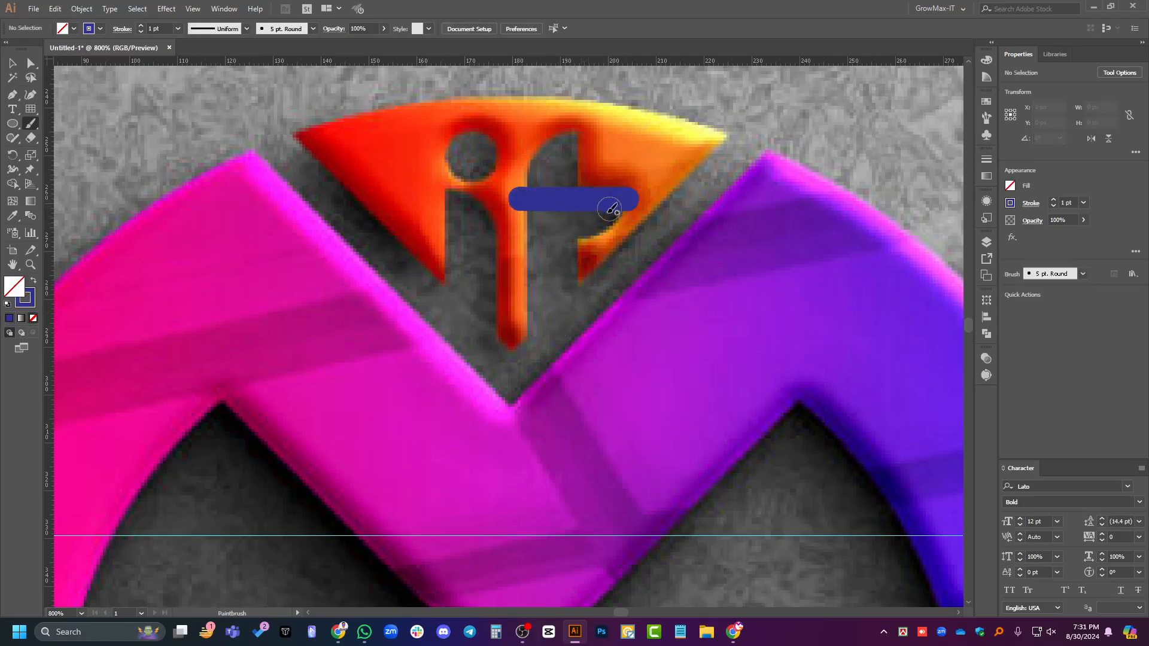
left_click_drag(616, 200, 575, 235)
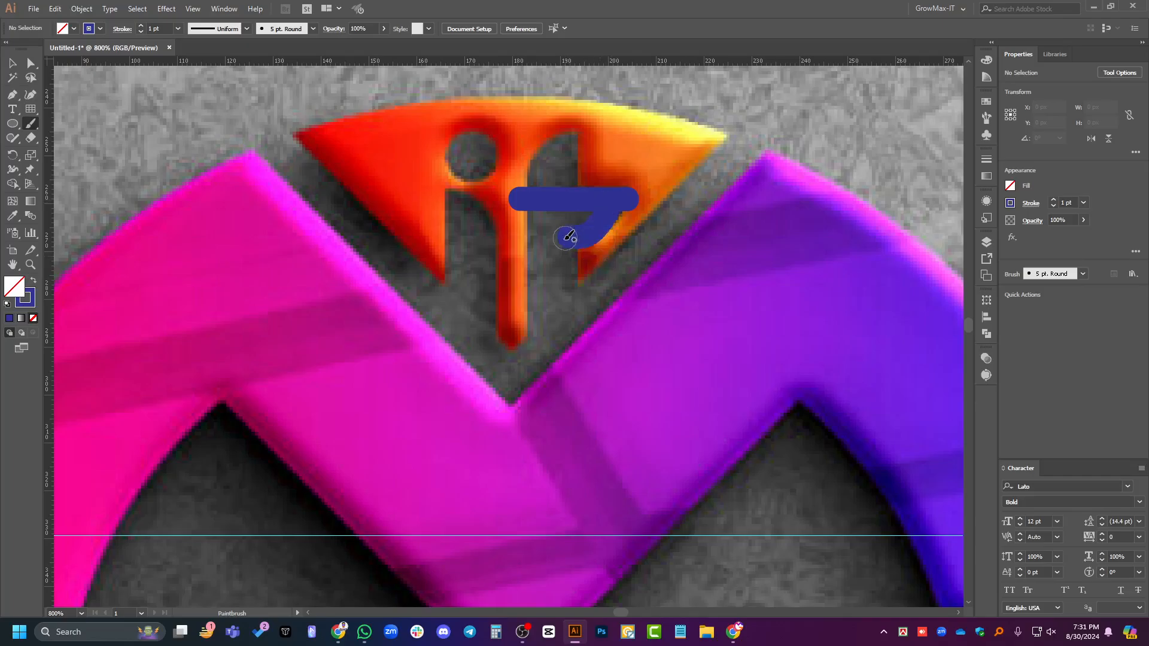
key("ctrl+z")
key("ctrl+z")
key("ctrl+z")
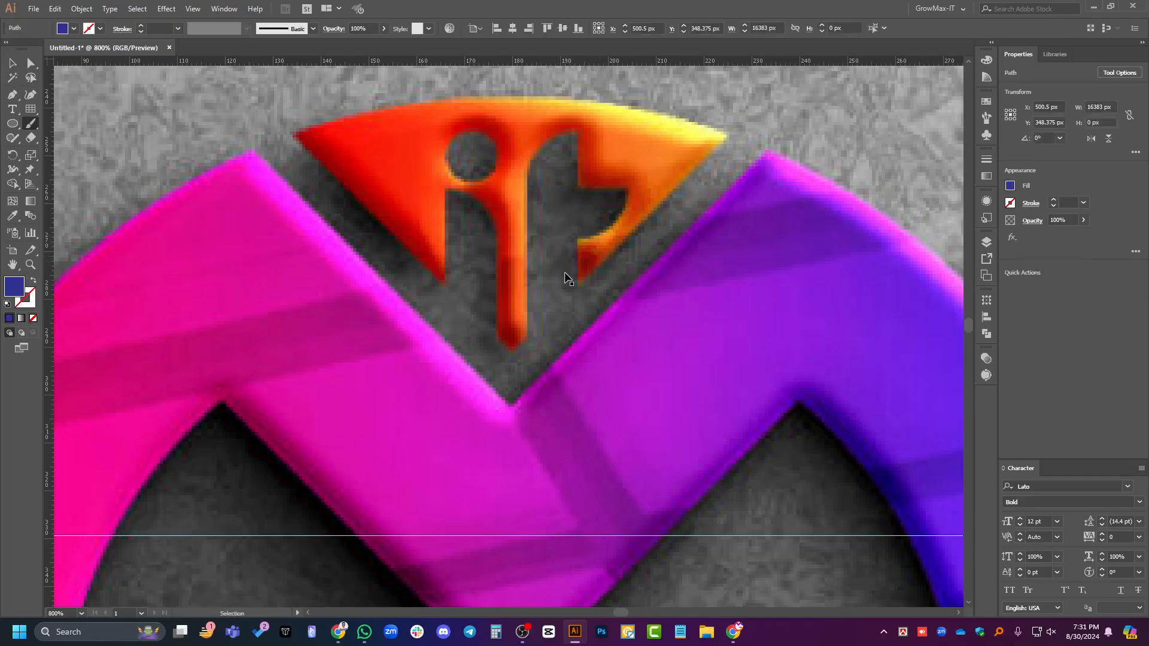
Brush a blue curve along the gap between the magenta and orange arcs of the reference logo.
scroll(553, 257, "down", 5)
scroll(542, 326, "down", 2)
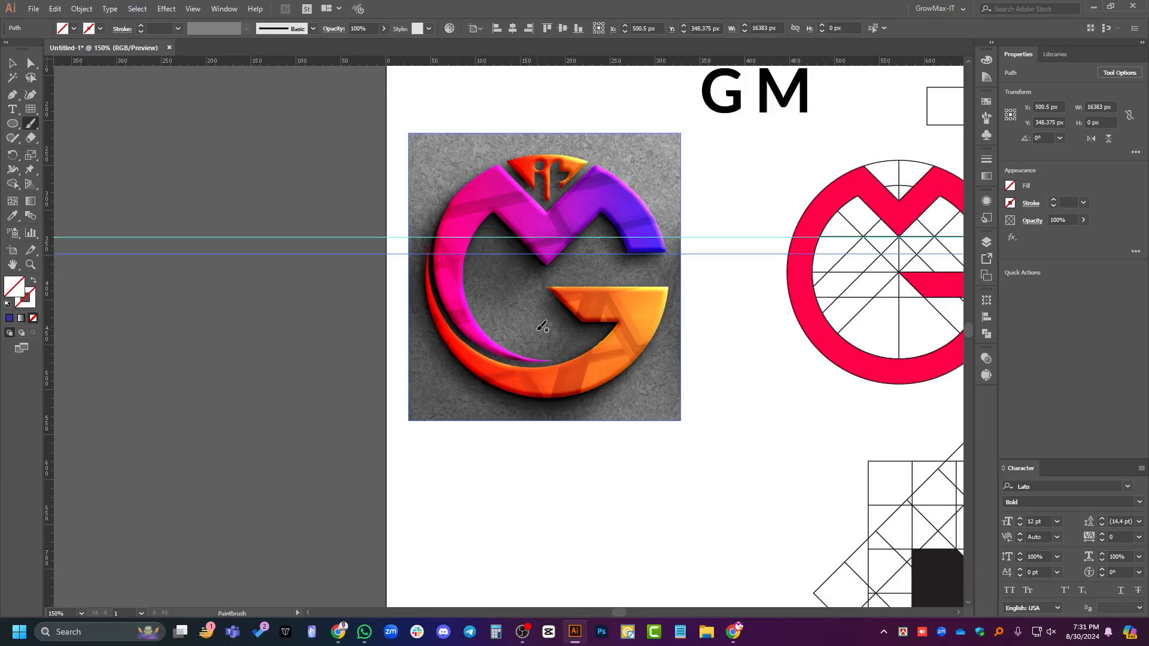
scroll(468, 357, "up", 3)
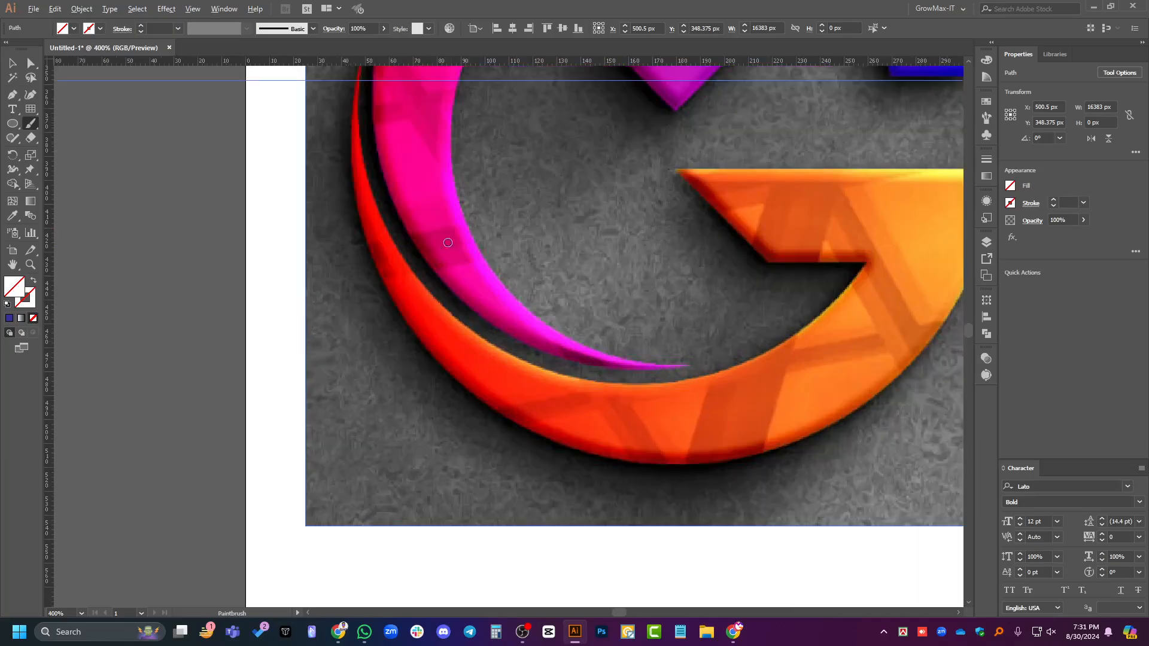
scroll(395, 238, "down", 1)
mouse_move(373, 95)
left_mouse_down()
mouse_move(393, 219)
mouse_move(419, 276)
mouse_move(530, 328)
mouse_move(615, 334)
left_mouse_up()
scroll(392, 323, "down", 3)
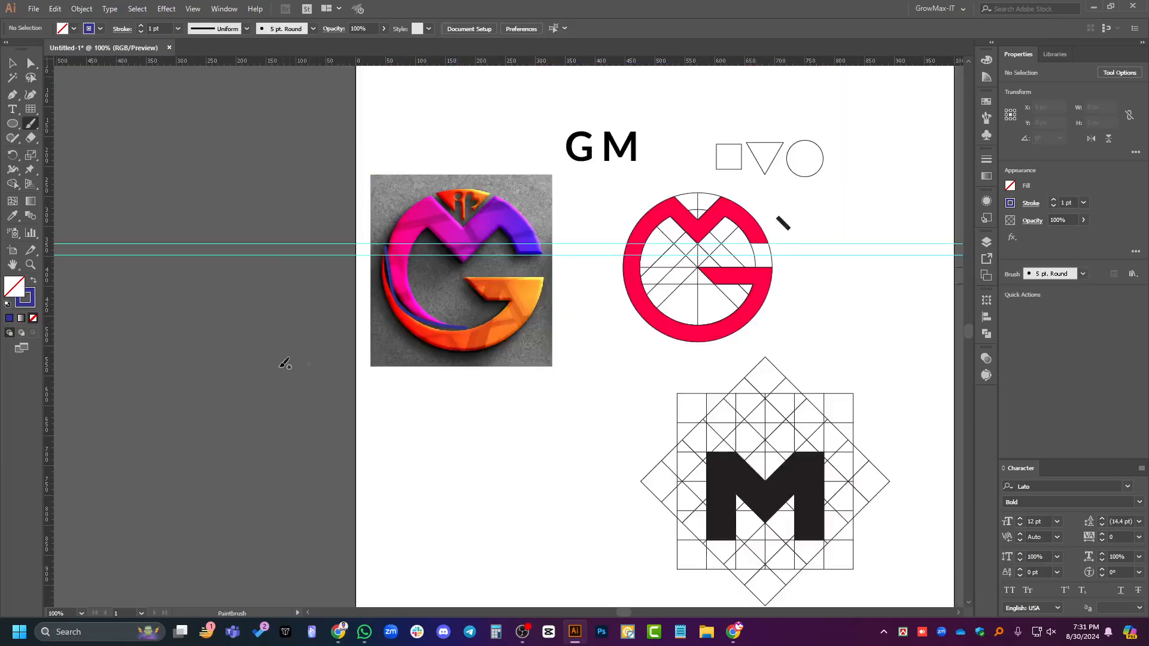
scroll(273, 367, "down", 1)
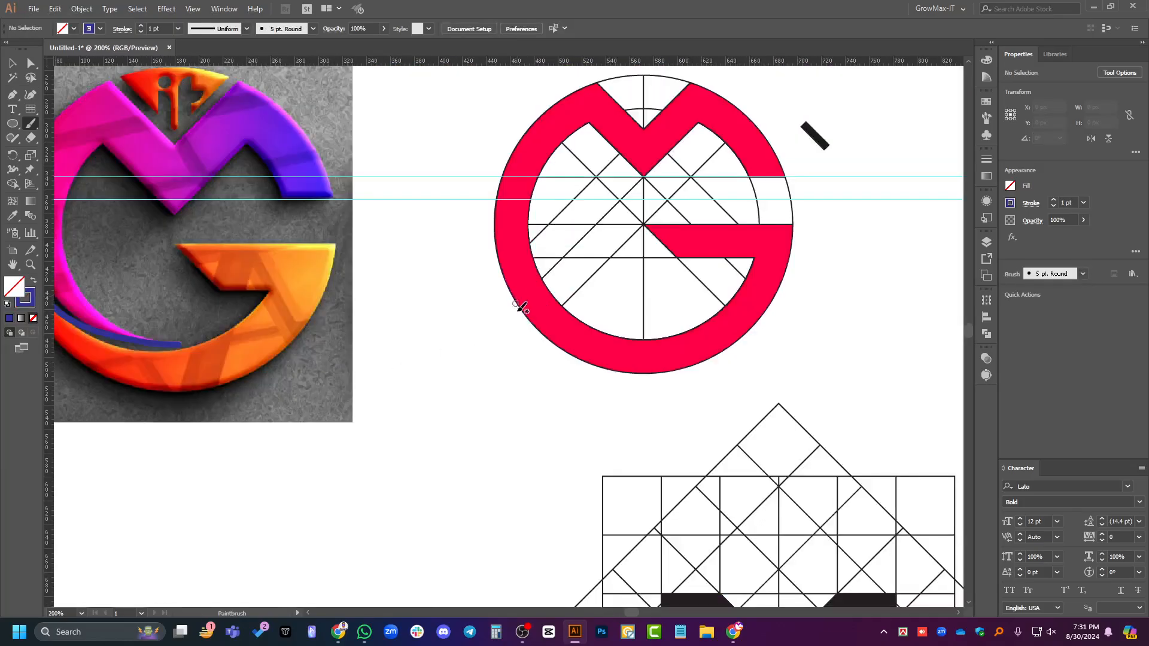
Draw an unfilled circle about 329 px across with the Ellipse tool and place it over the upper part of the red GM monogram.
key("v")
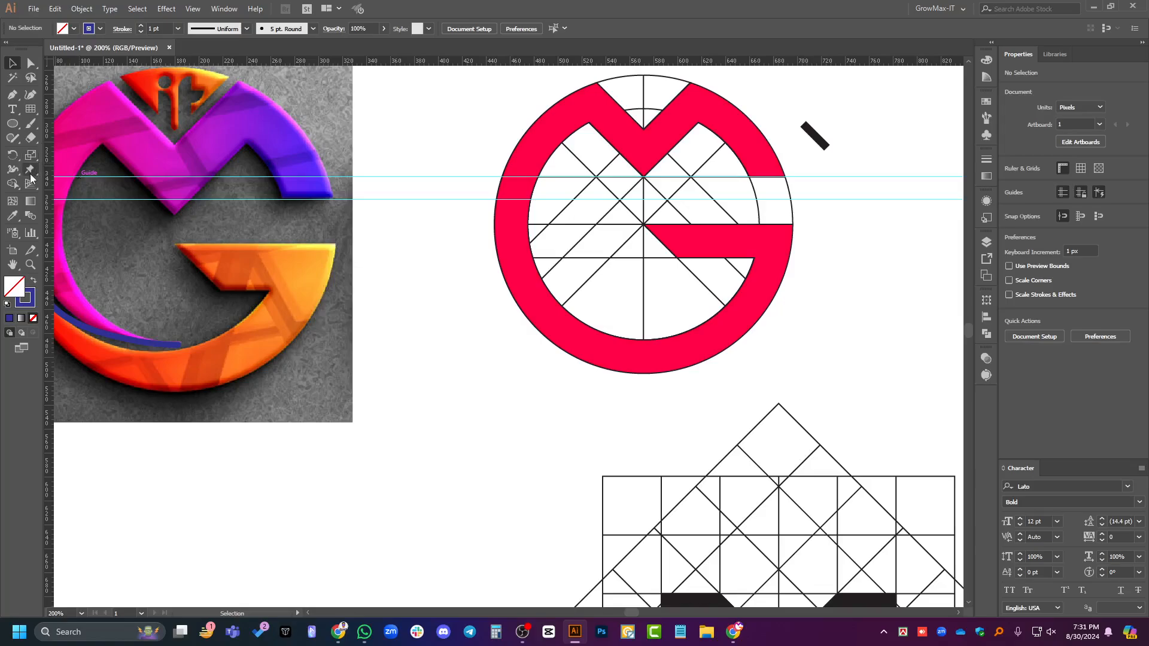
left_click(31, 138)
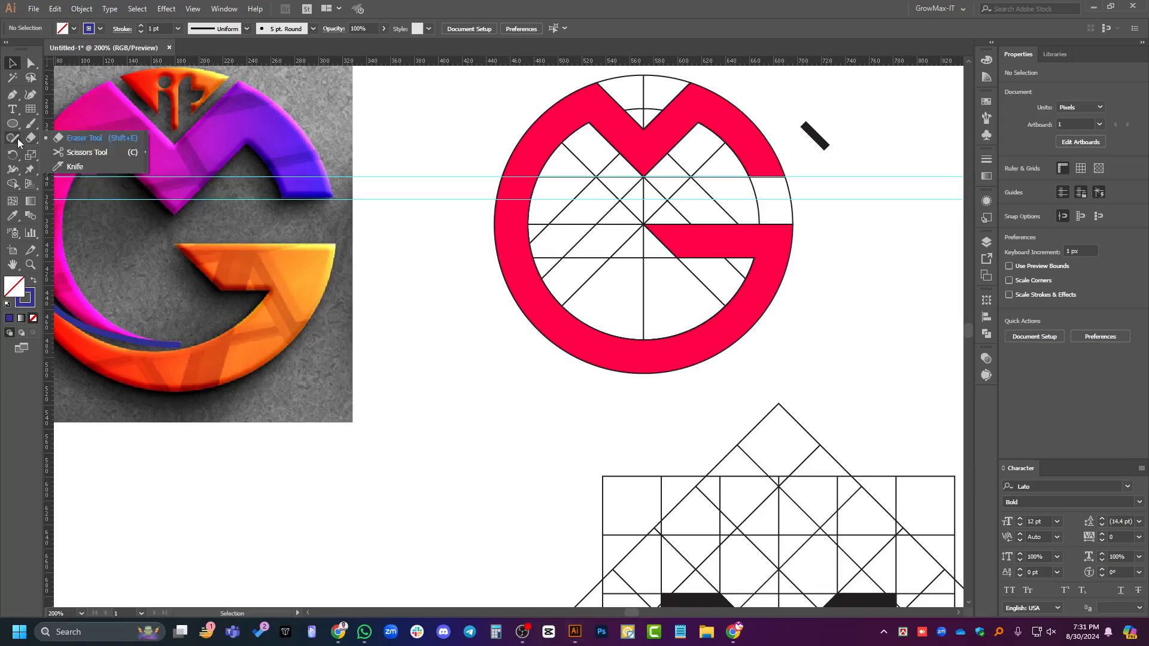
left_click(12, 123)
left_click(60, 152)
scroll(548, 380, "down", 1)
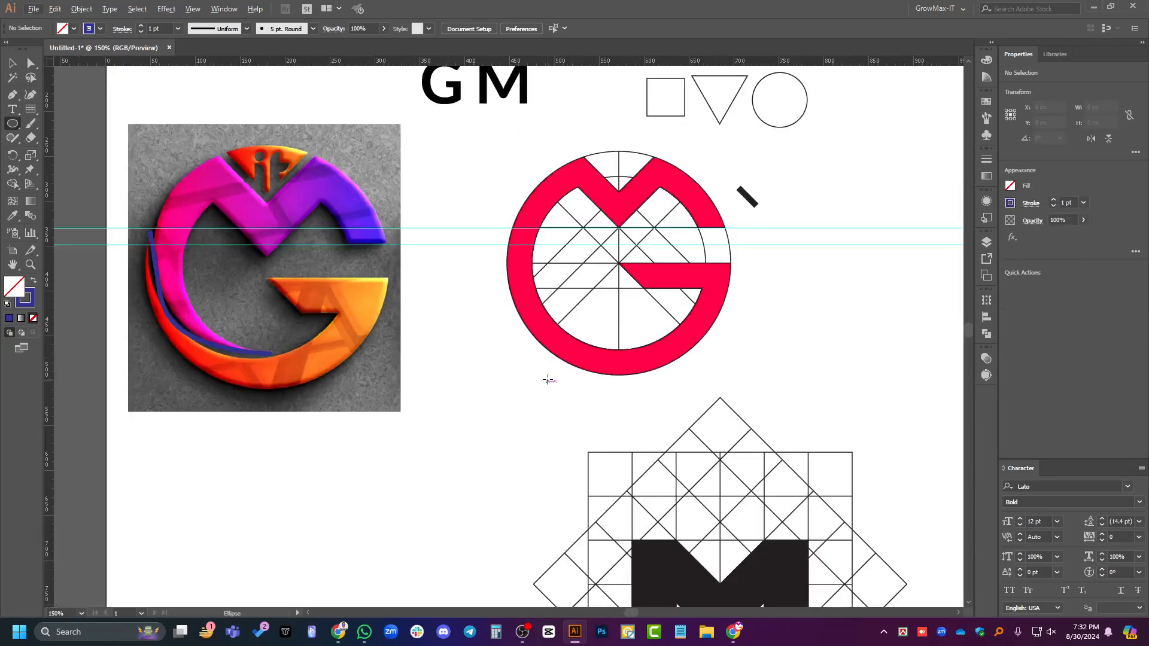
left_click_drag(504, 351, 651, 482)
key("v")
left_click_drag(474, 494, 582, 341)
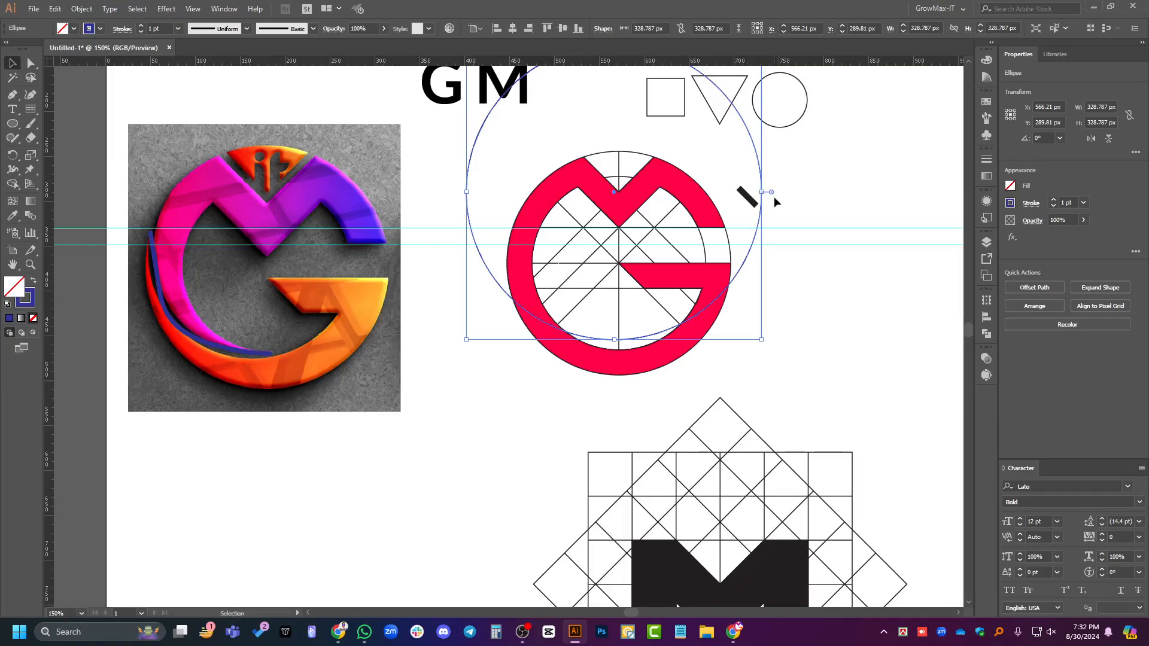
Scale the circle to about 236 px across and shift it so its lower arc crosses the monogram's lower-left ring.
left_click_drag(761, 192, 719, 197)
scroll(501, 346, "up", 3)
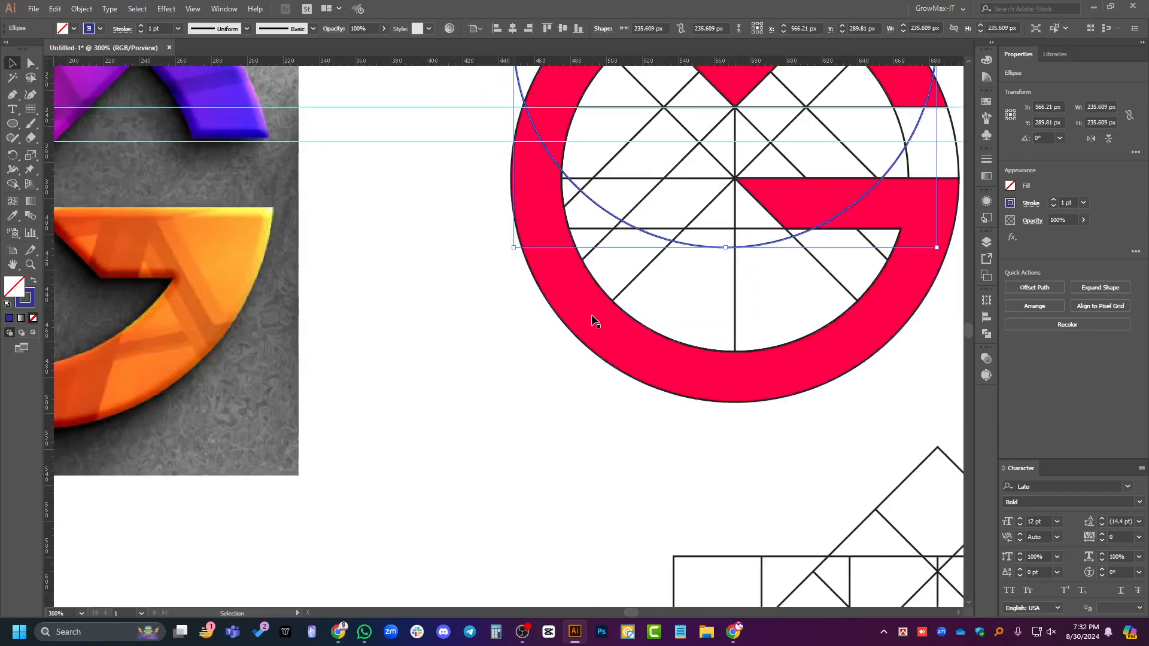
left_click_drag(701, 254, 683, 328)
scroll(593, 320, "up", 3)
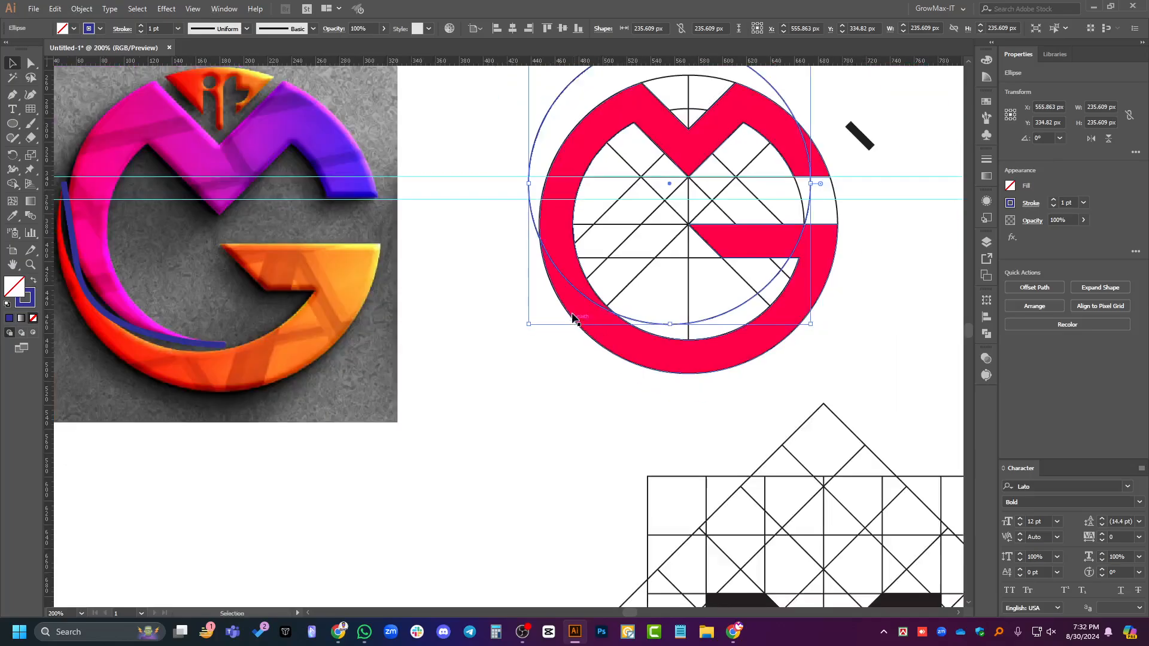
left_click_drag(607, 280, 596, 303)
key("ctrl+z")
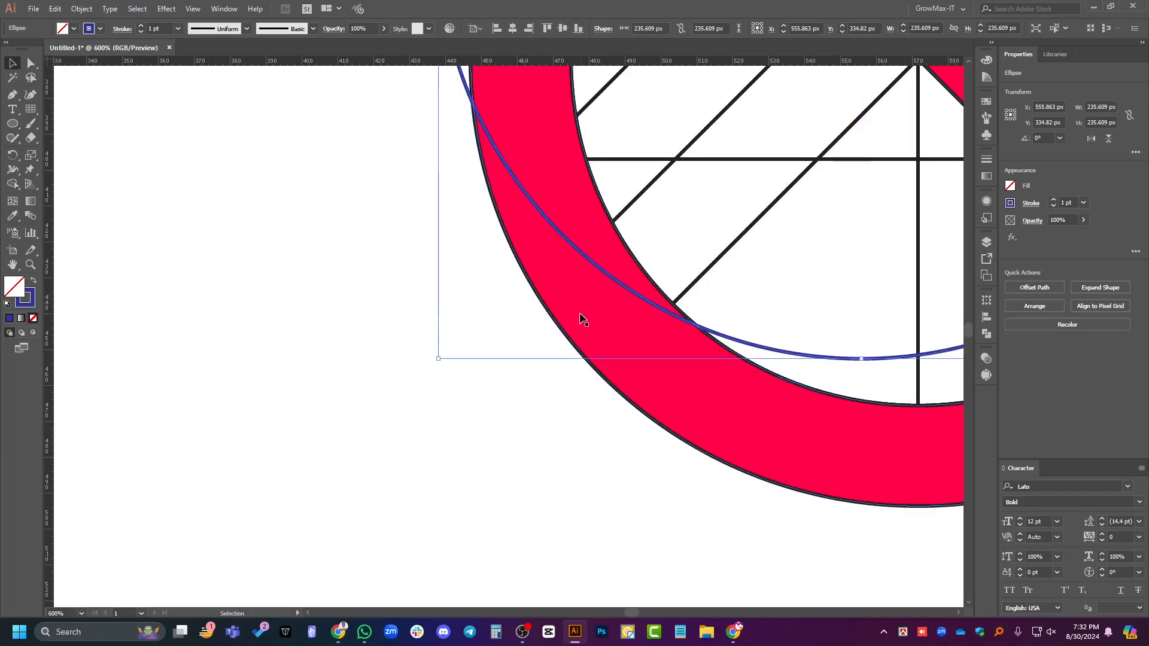
Add a concentric copy of the circle enlarged to about 248 px across.
scroll(570, 325, "down", 1)
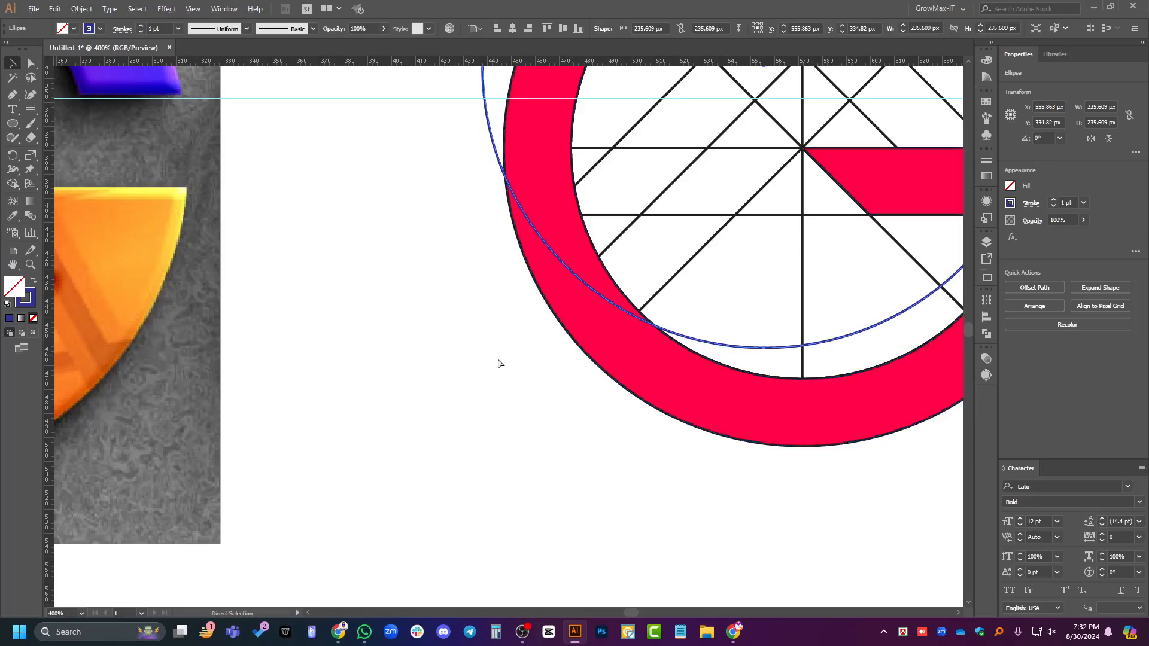
left_click_drag(482, 347, 467, 376)
scroll(418, 429, "down", 2)
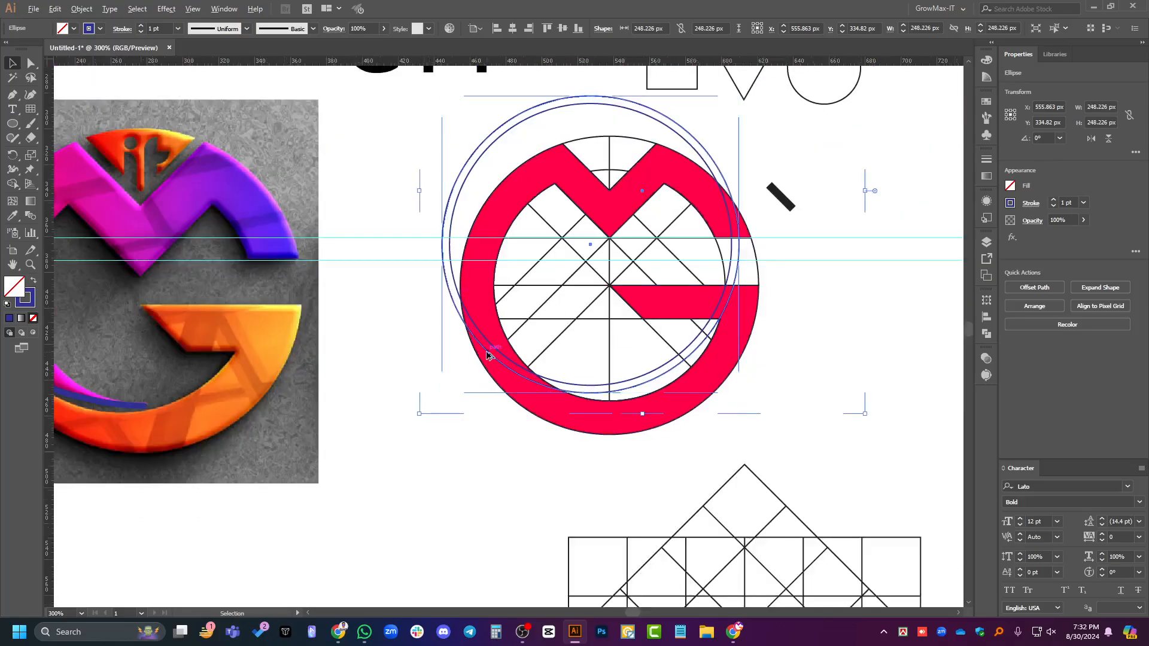
Cut the band between the two circles out of the monogram's lower-left ring with Shape Builder, and undo the cut.
scroll(488, 353, "up", 1)
left_click_drag(438, 310, 500, 352)
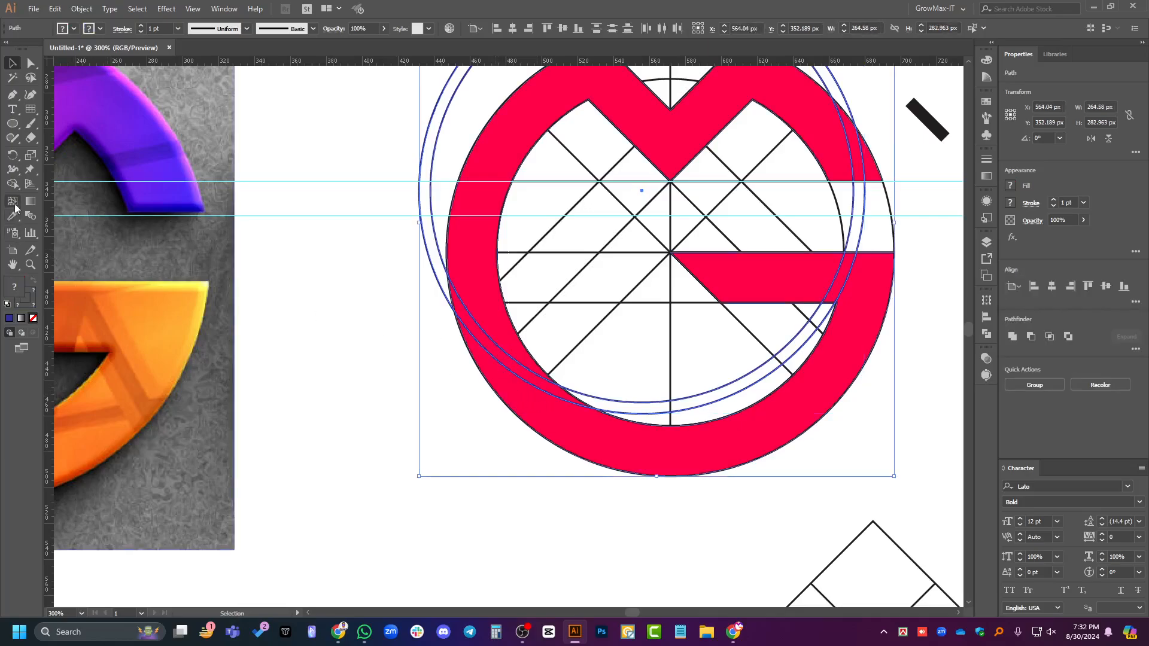
left_click(12, 183)
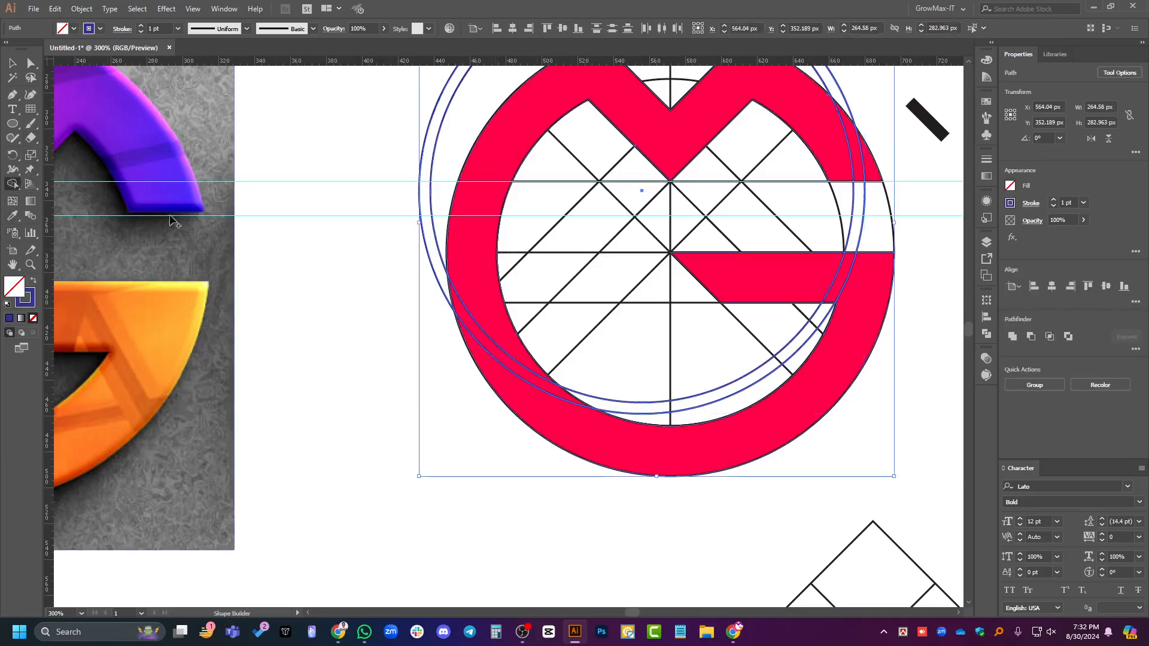
left_click_drag(453, 299, 452, 297)
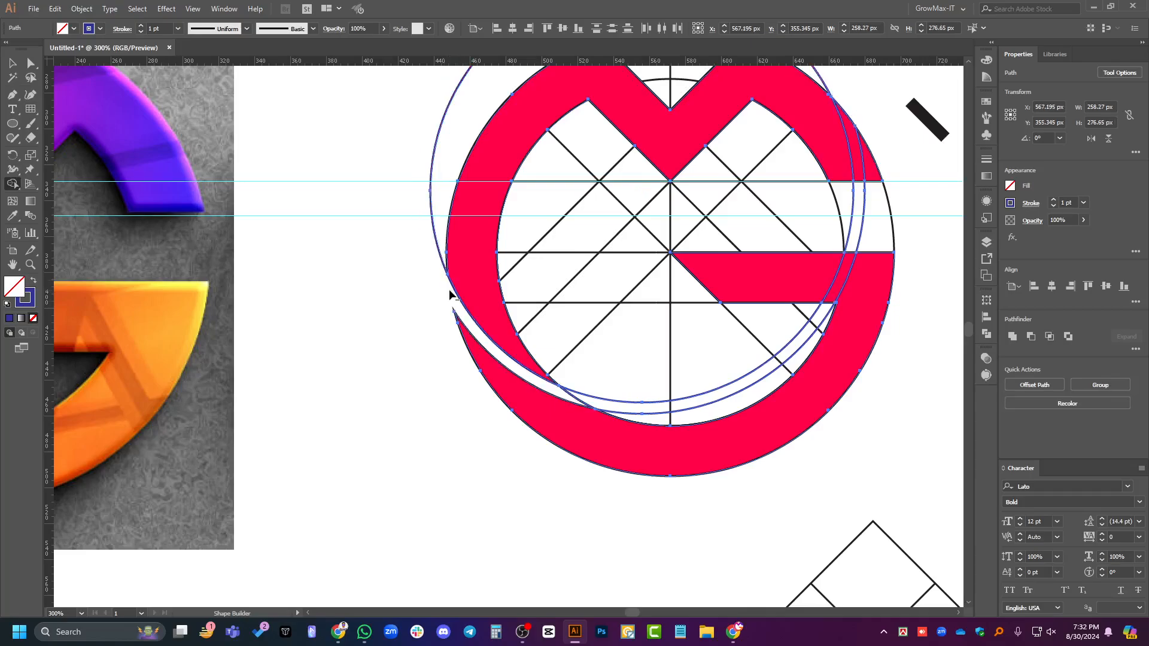
scroll(658, 437, "down", 2)
scroll(593, 455, "up", 1)
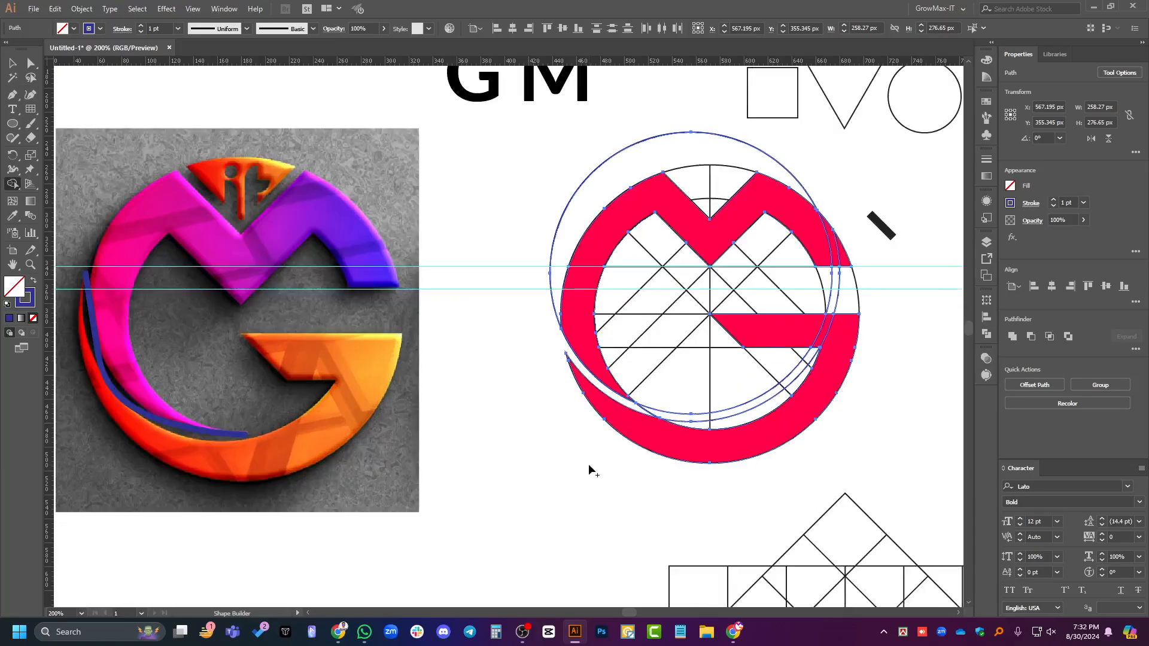
key("ctrl")
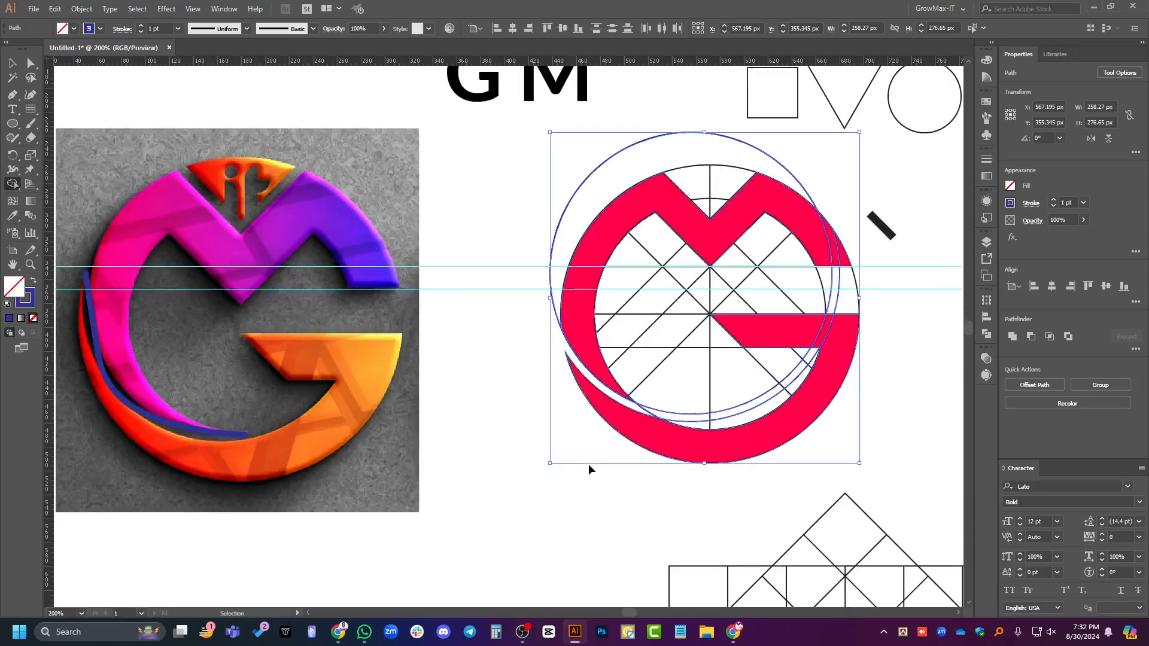
scroll(560, 453, "down", 1)
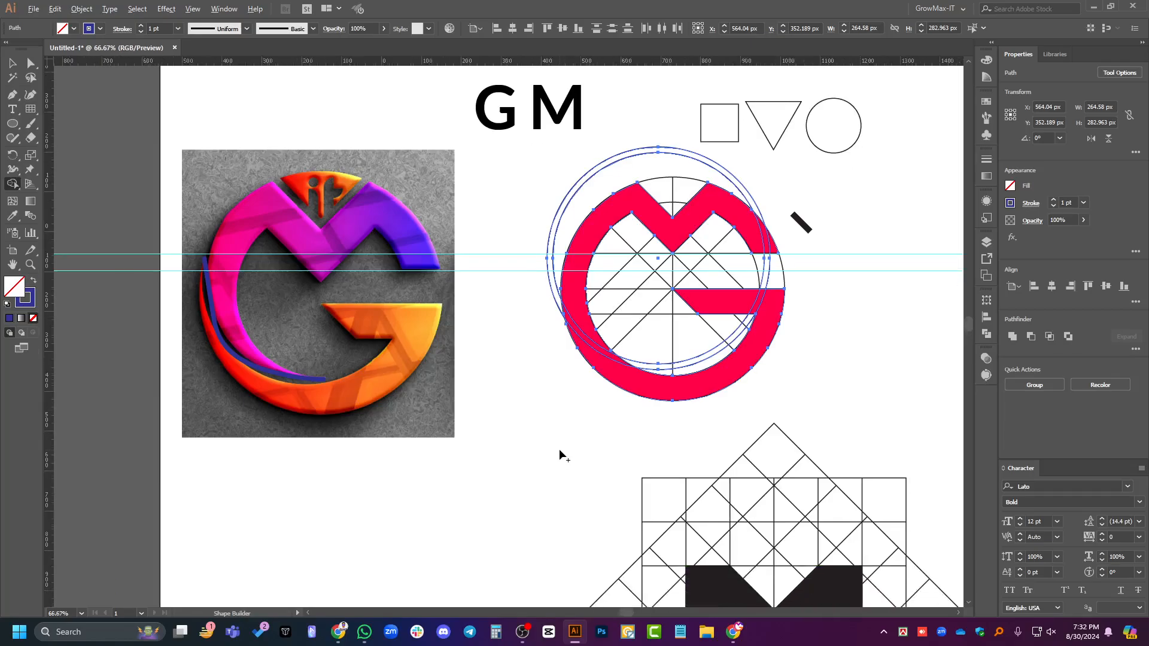
Undo the enlarged circle copy and delete the remaining blue circle from the monogram.
key("v")
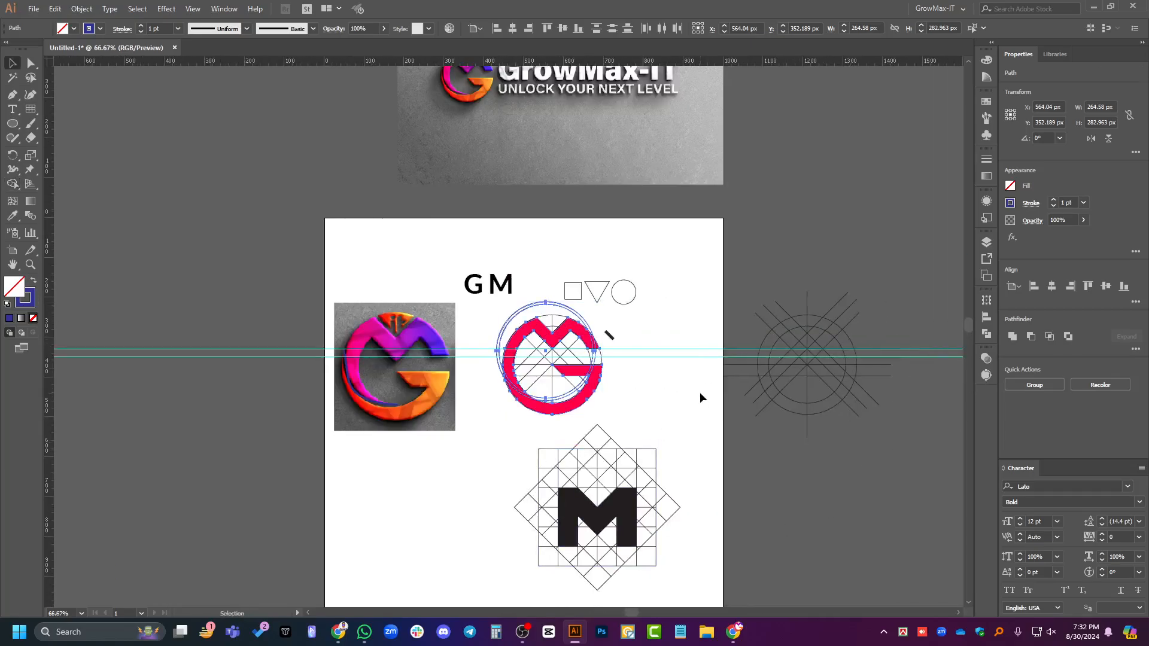
left_click(699, 393)
scroll(620, 400, "up", 2)
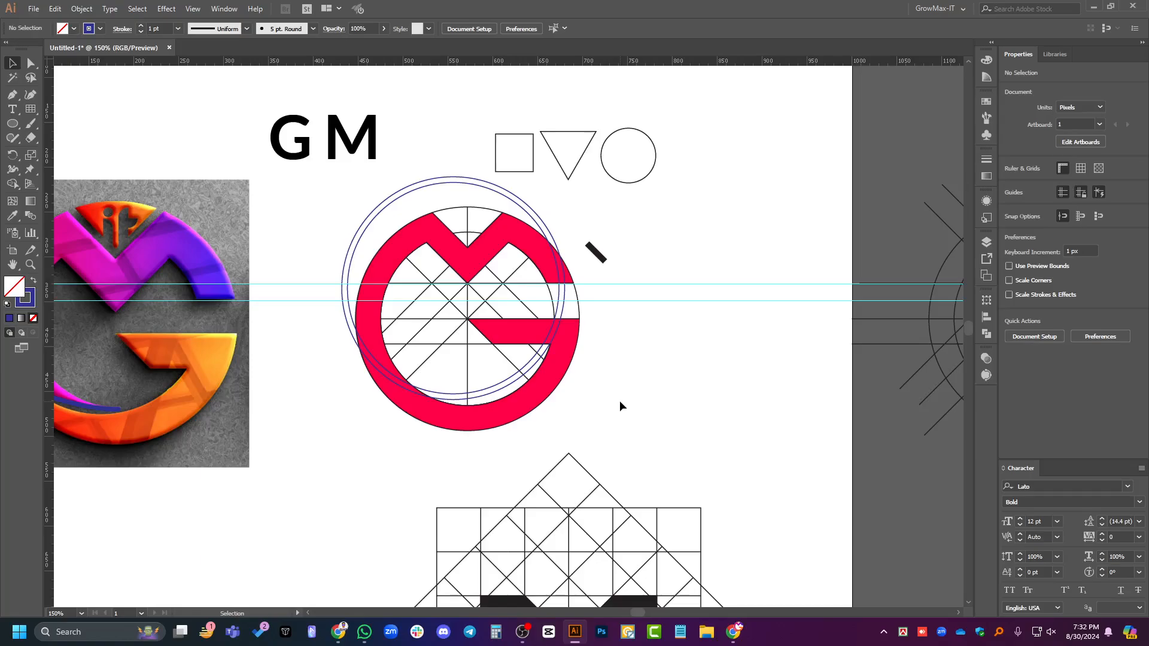
key("ctrl+z")
key("a")
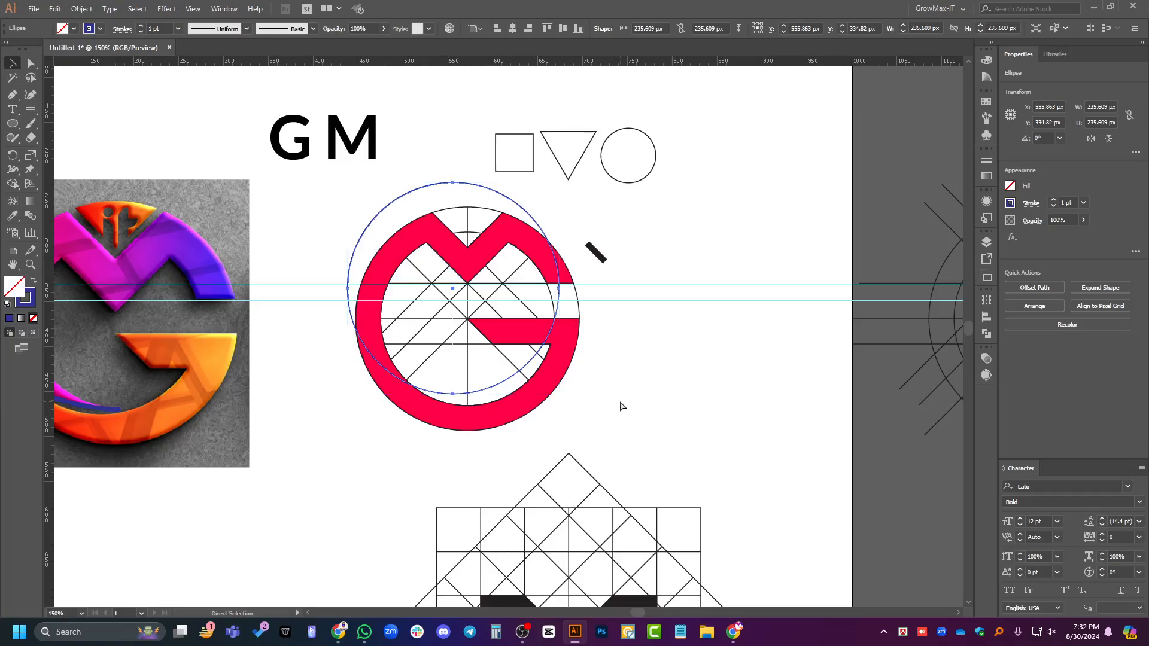
key("v")
key("Delete")
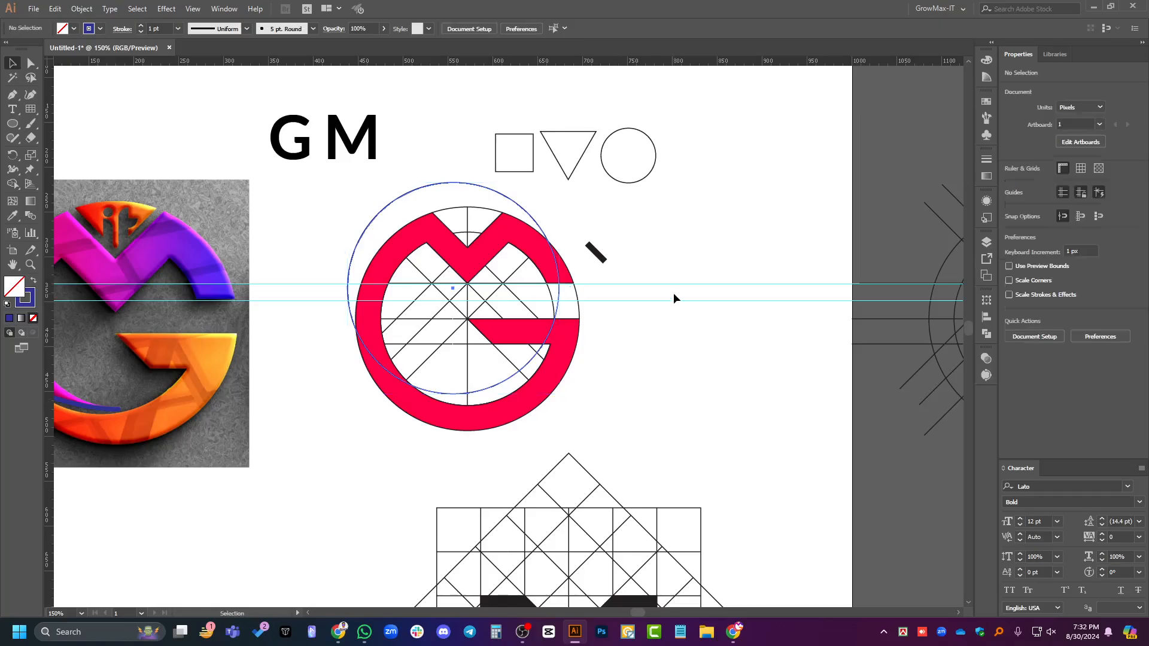
key("a")
scroll(654, 350, "right", 2)
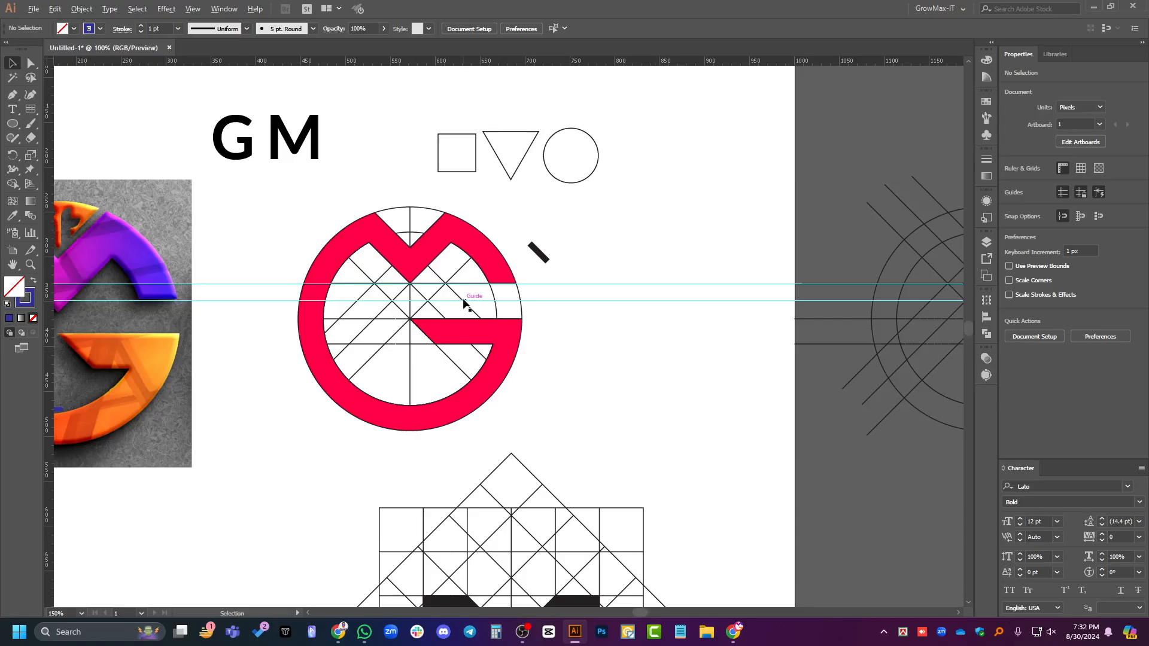
Switch to the OBS Studio window with the recording controls.
key("ctrl+minus")
key("ctrl+minus")
scroll(712, 322, "up", 1)
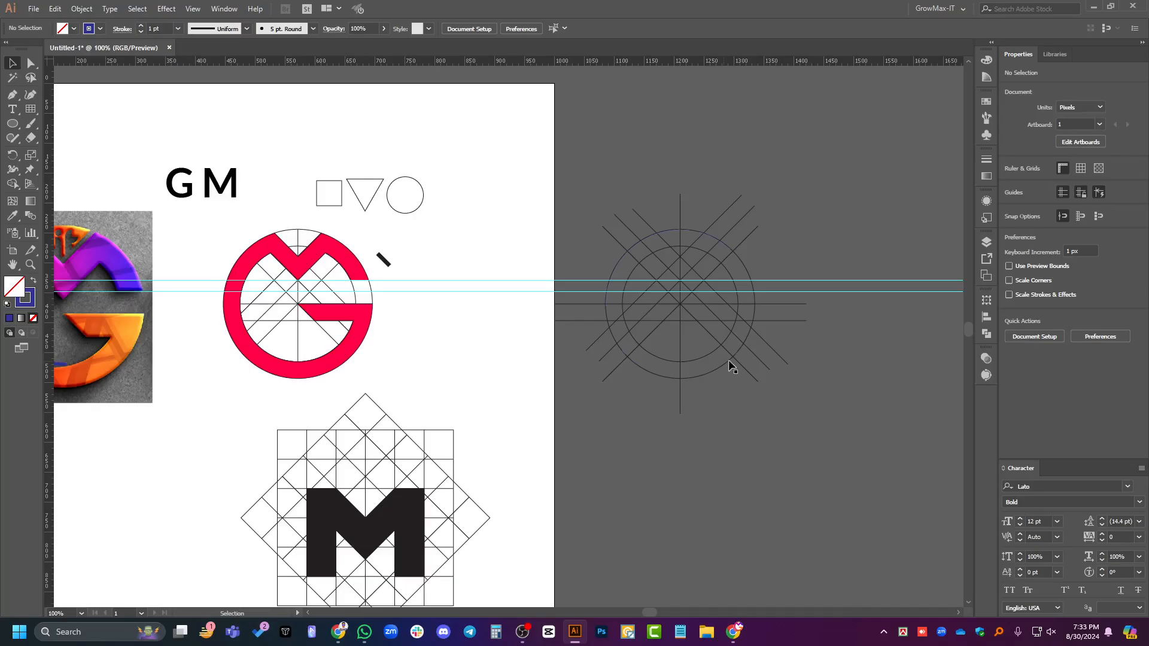
left_click(523, 632)
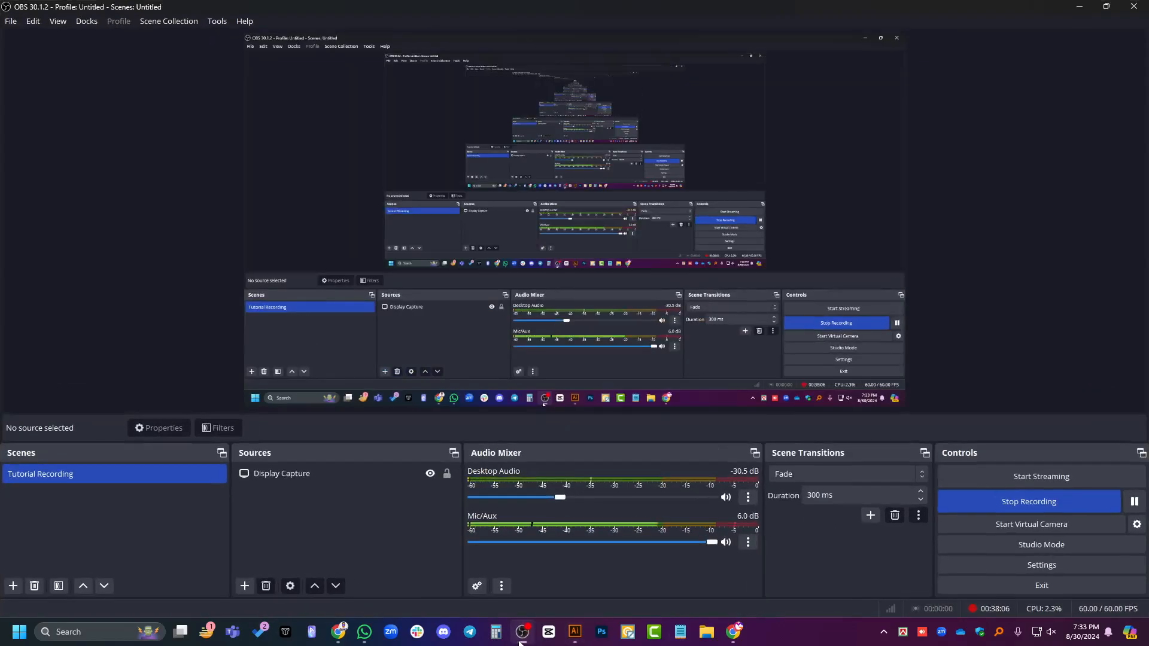